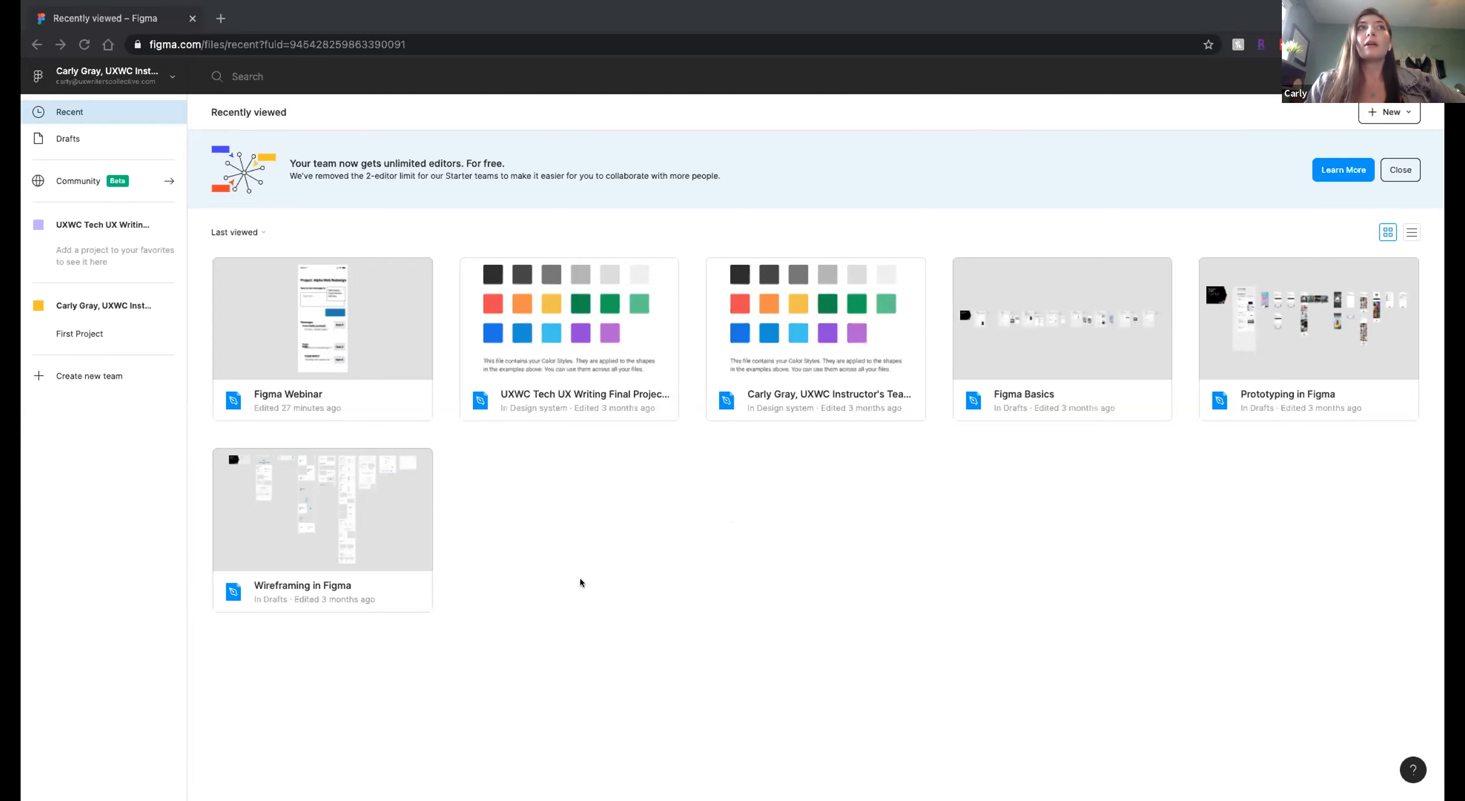
Open the Figma Webinar file from the recently viewed files.
left_click(378, 312)
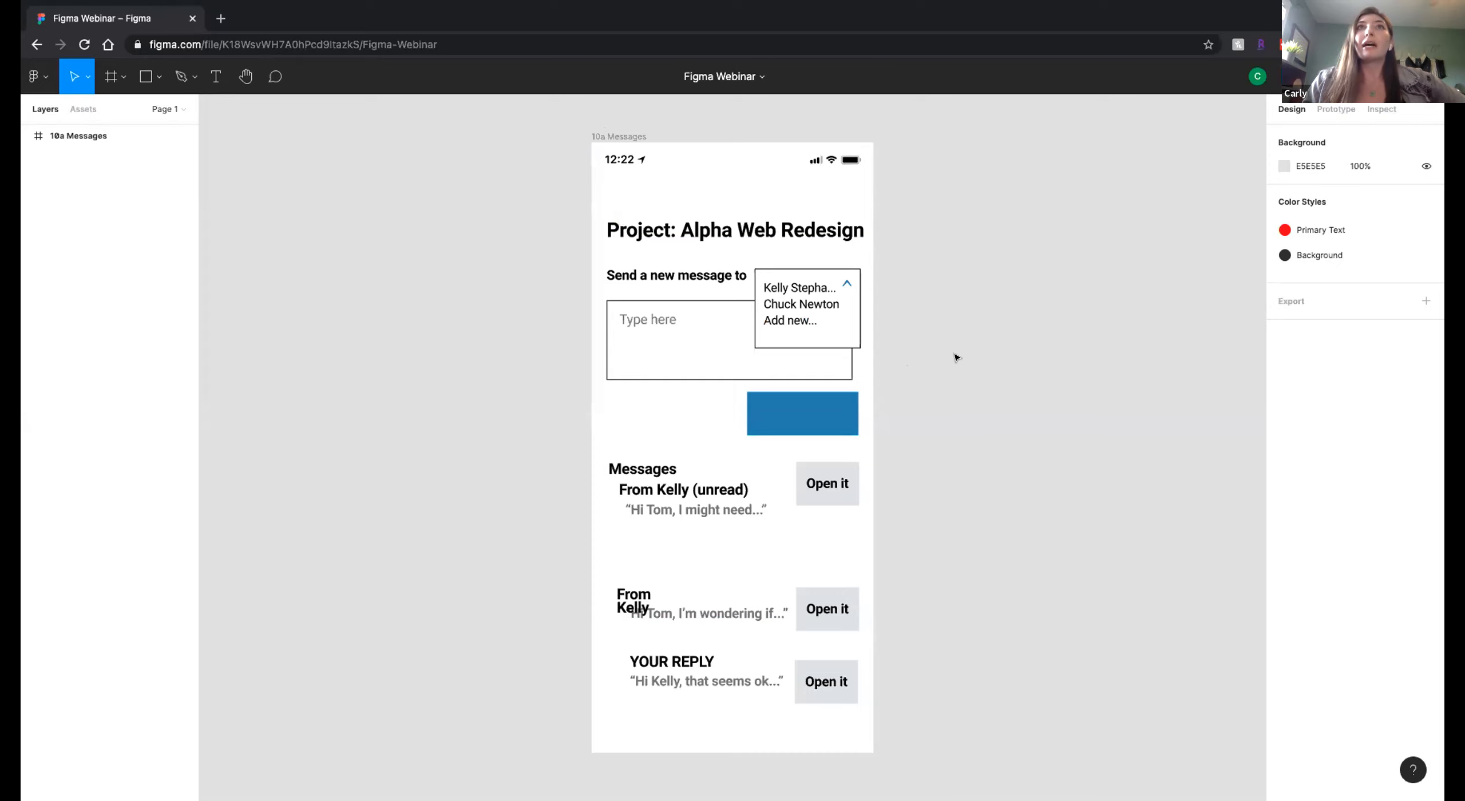
Pan around the canvas to explore the 10a Messages frame and the empty space surrounding it.
scroll(957, 358, "right", 3)
scroll(957, 358, "up", 1)
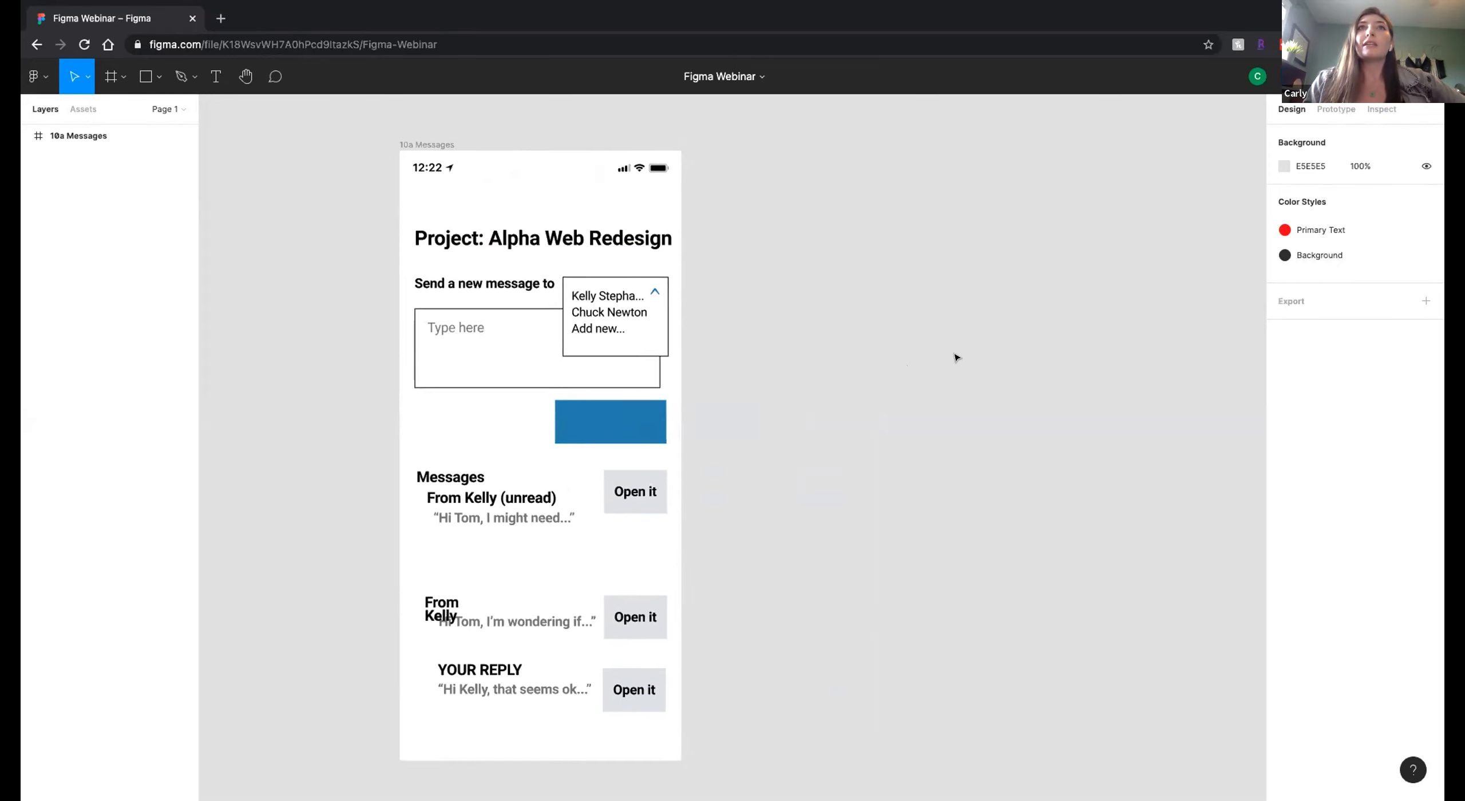
scroll(957, 357, "left", 2)
scroll(957, 357, "down", 1)
scroll(957, 357, "right", 8)
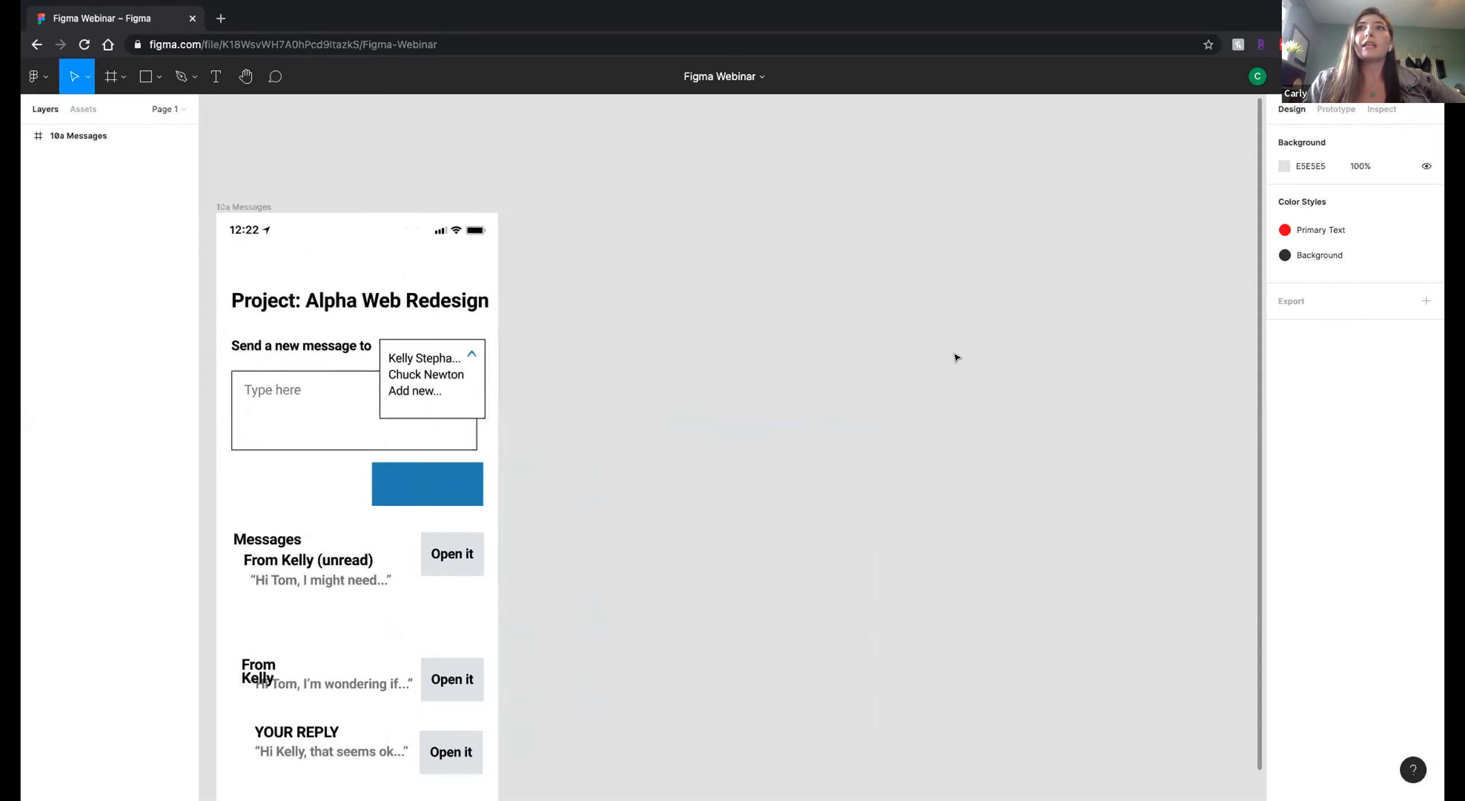
scroll(957, 357, "up", 5)
scroll(957, 358, "down", 6)
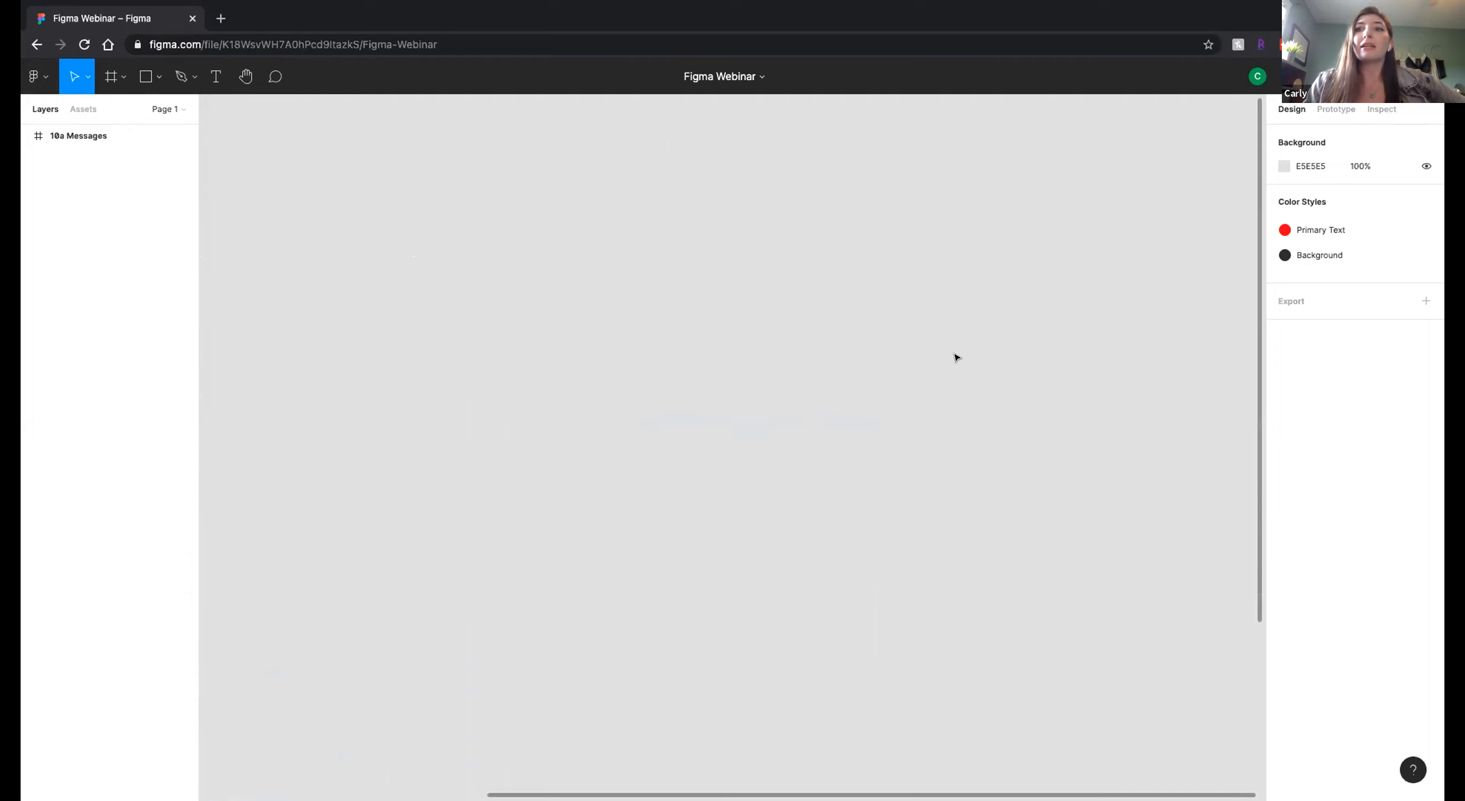
scroll(994, 343, "left", 5)
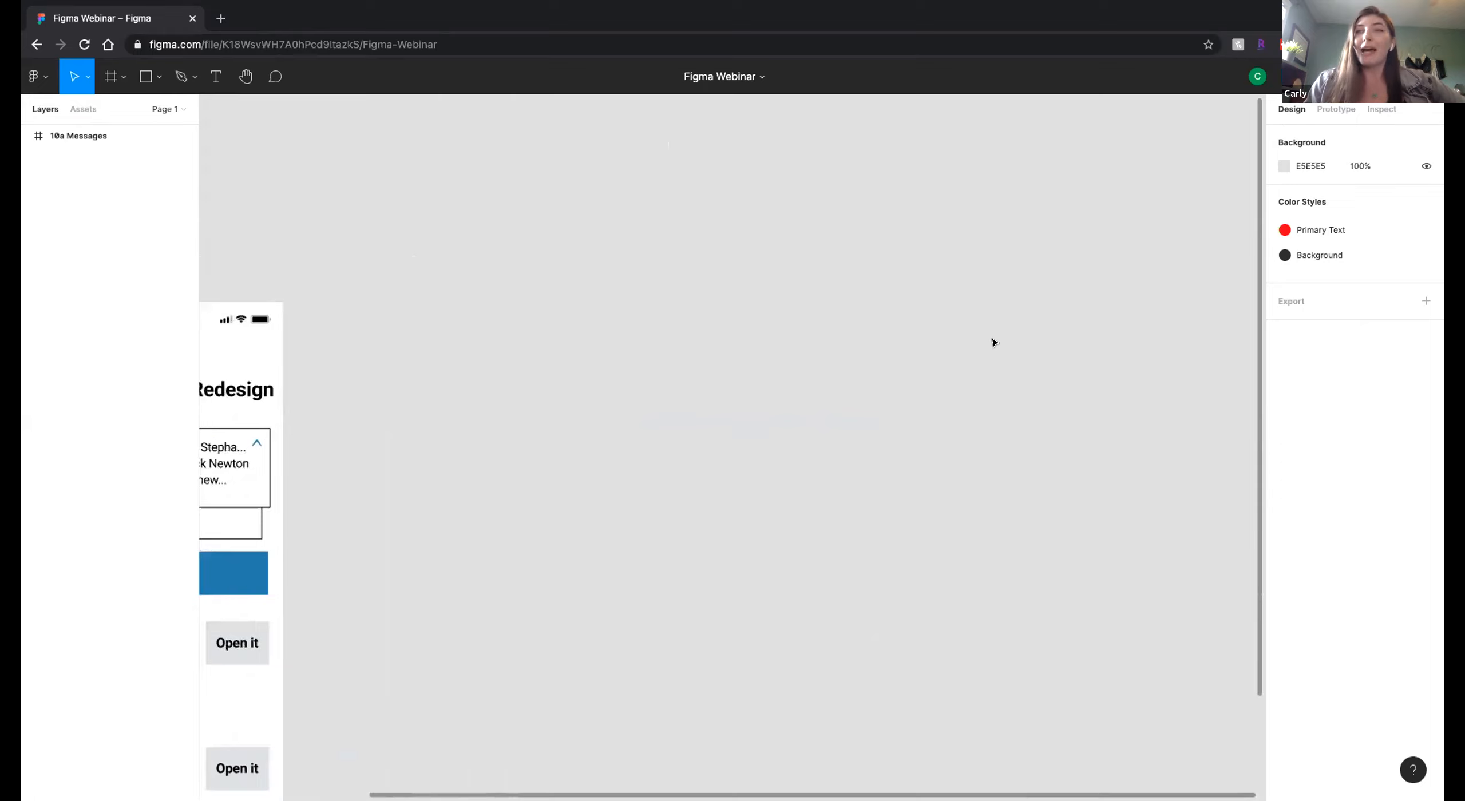
scroll(951, 365, "down", 2)
scroll(951, 366, "right", 5)
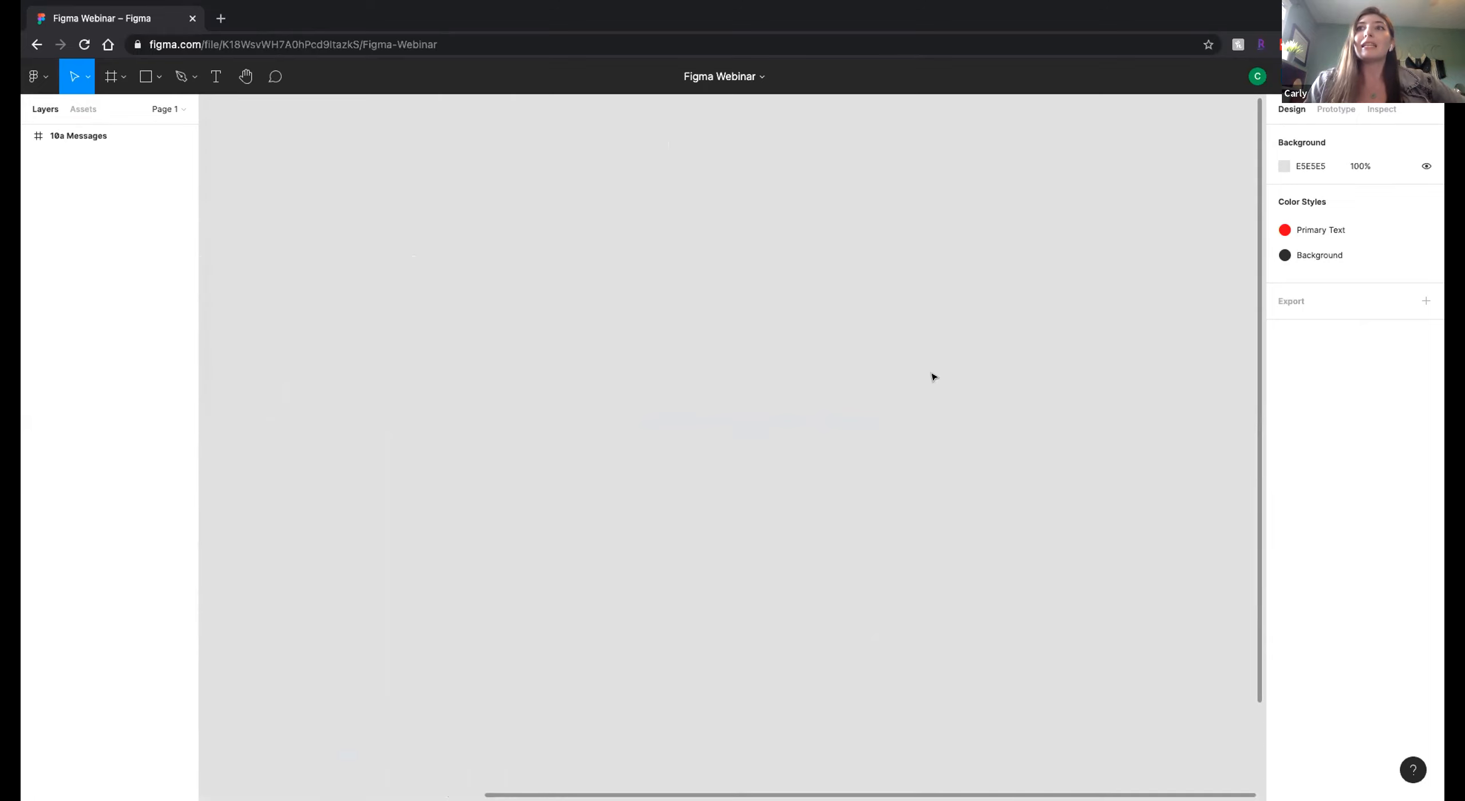
scroll(933, 375, "left", 3)
scroll(932, 377, "left", 5)
scroll(933, 377, "down", 2)
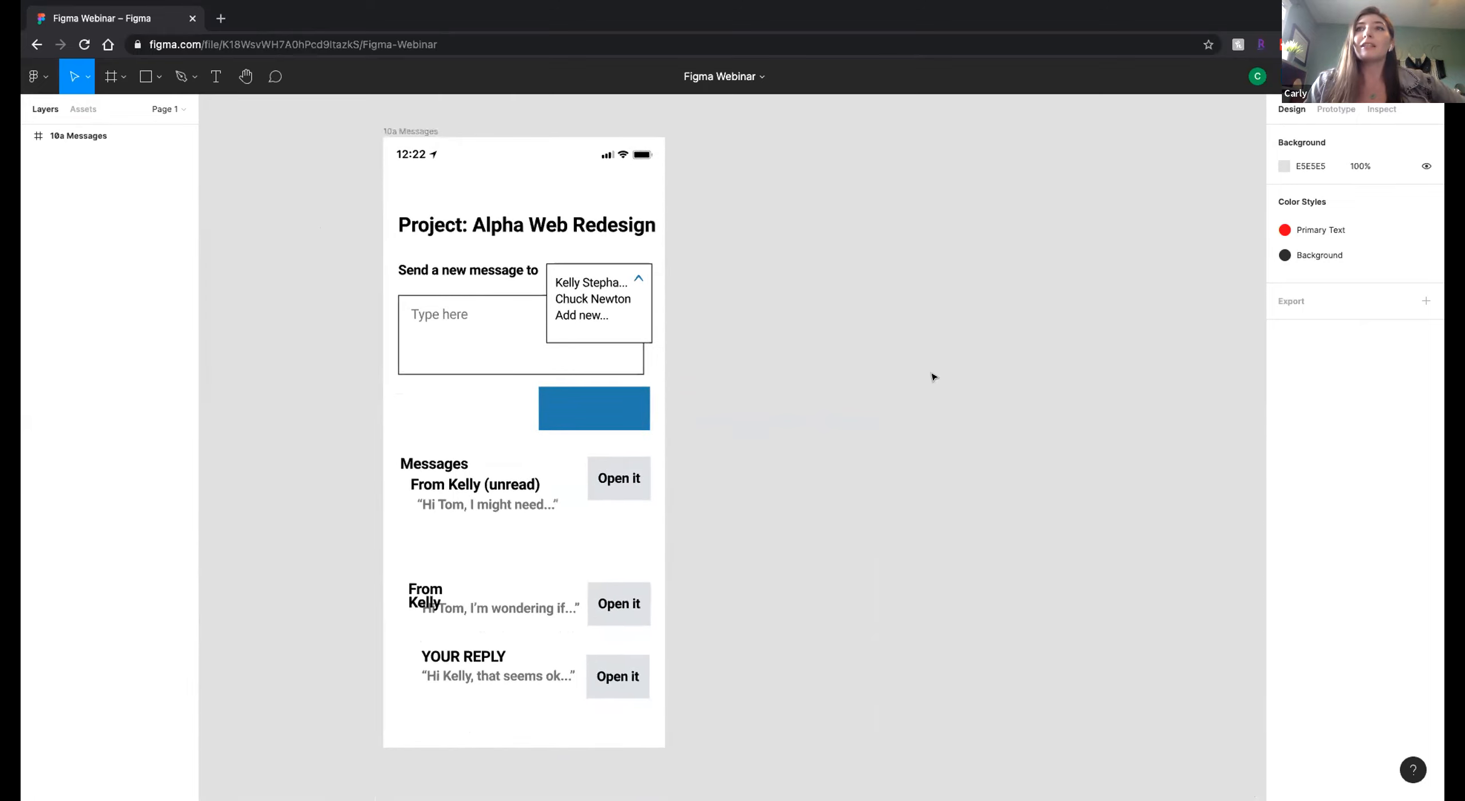
scroll(932, 376, "right", 8)
scroll(932, 376, "up", 5)
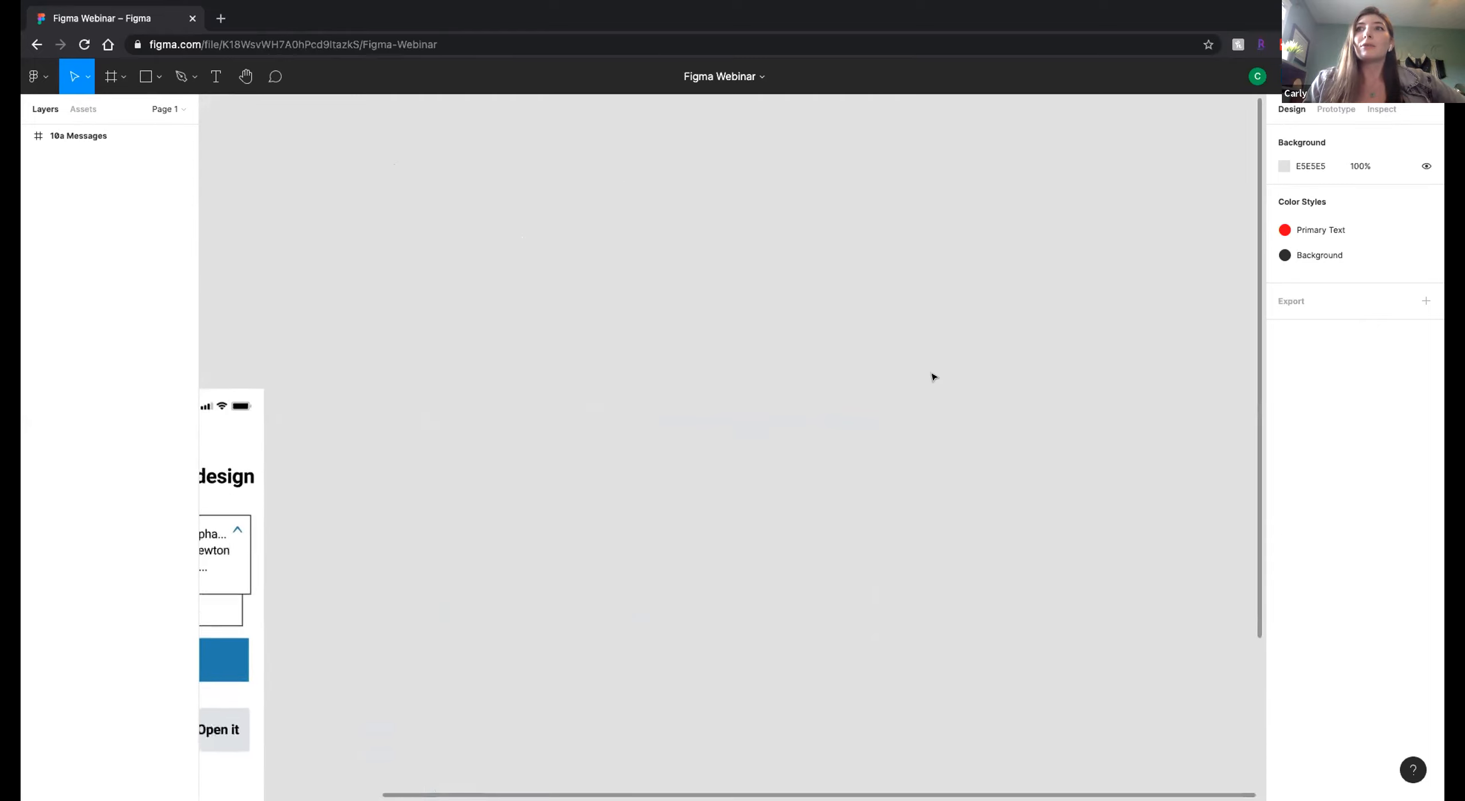
scroll(1059, 487, "right", 2)
scroll(1039, 494, "up", 2)
scroll(1041, 495, "down", 1)
scroll(1041, 495, "right", 2)
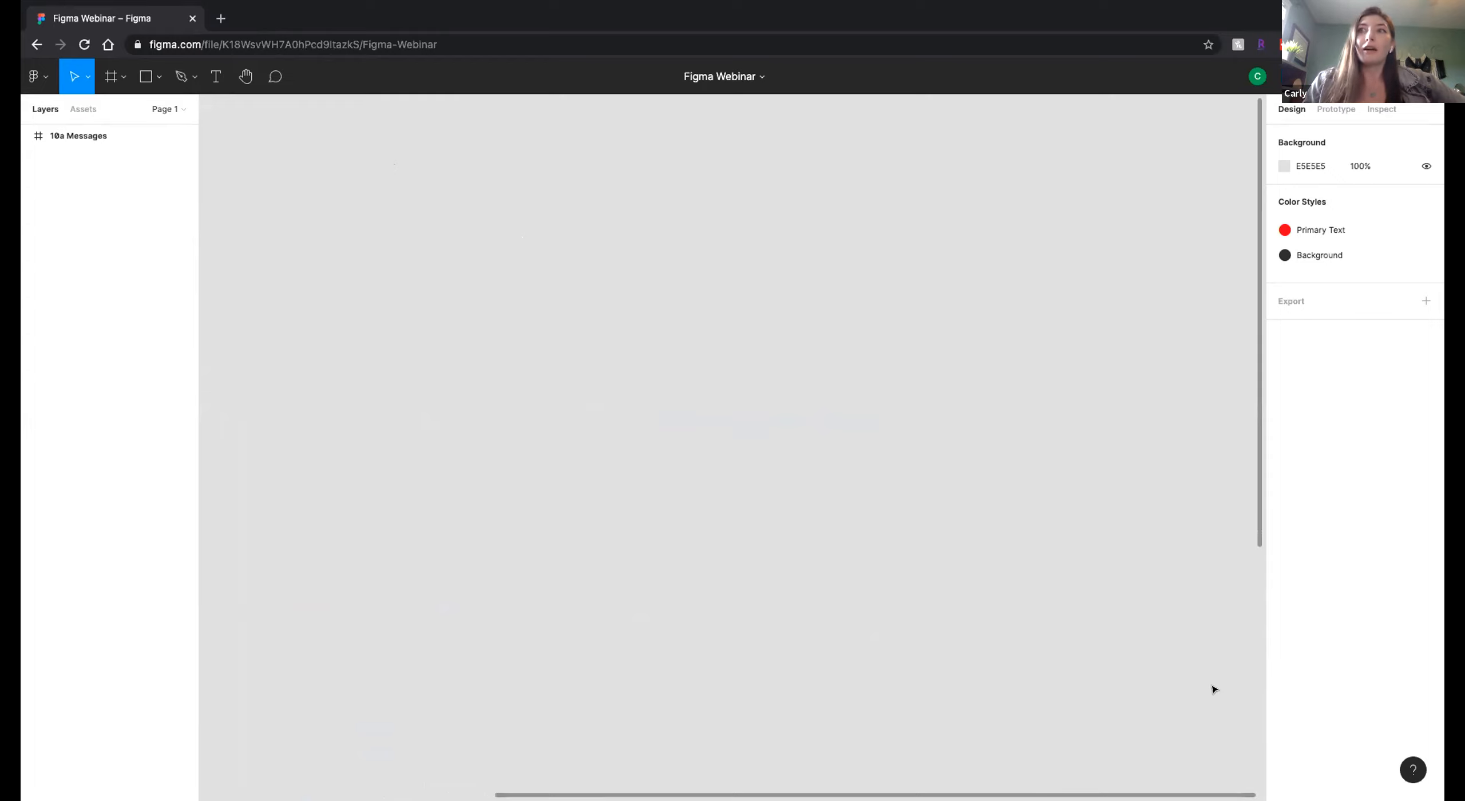
Look up the zoom keyboard shortcuts, apply Zoom to selection to bring the 10a Messages frame back, and close the reference.
left_click(1405, 771)
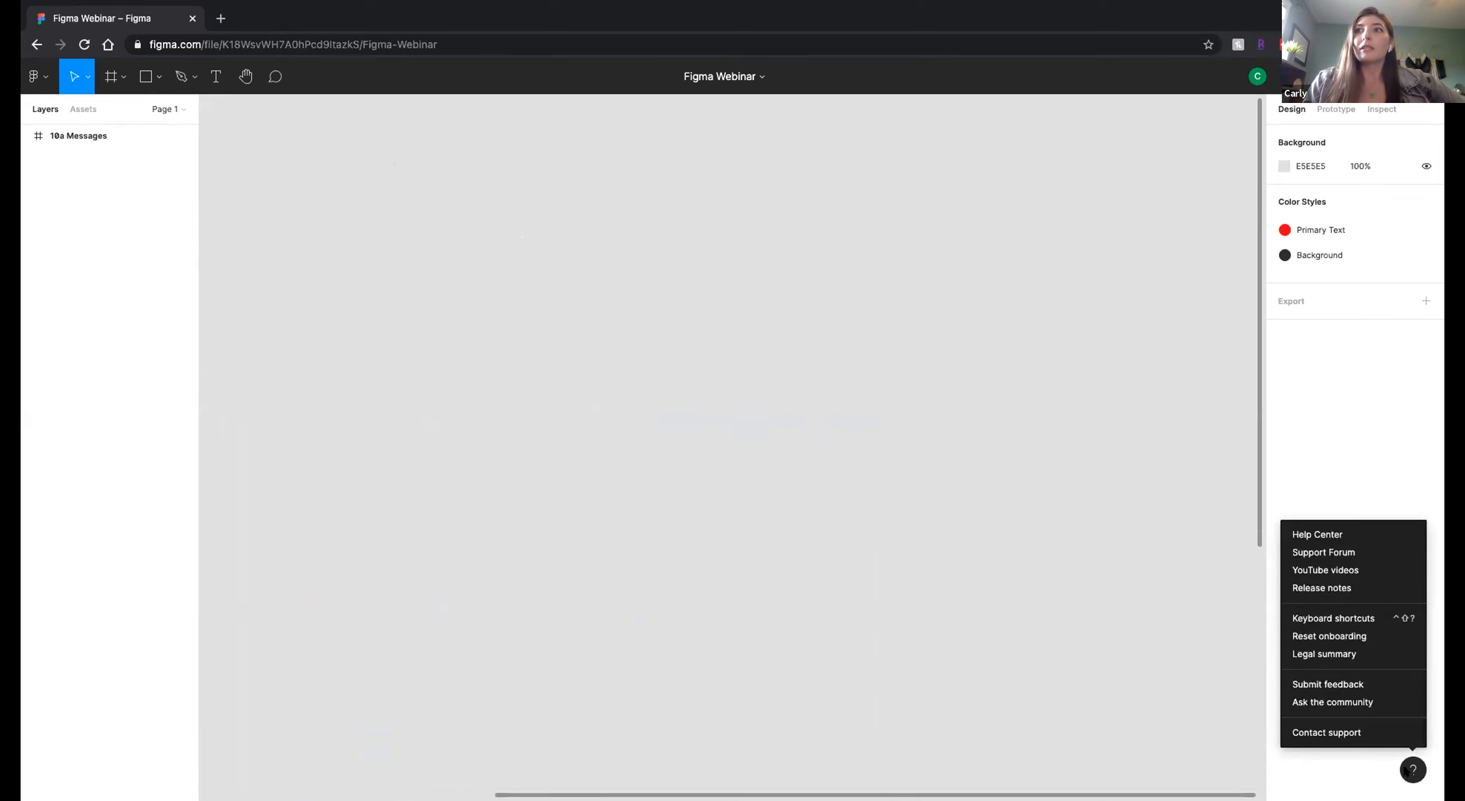
left_click(1339, 618)
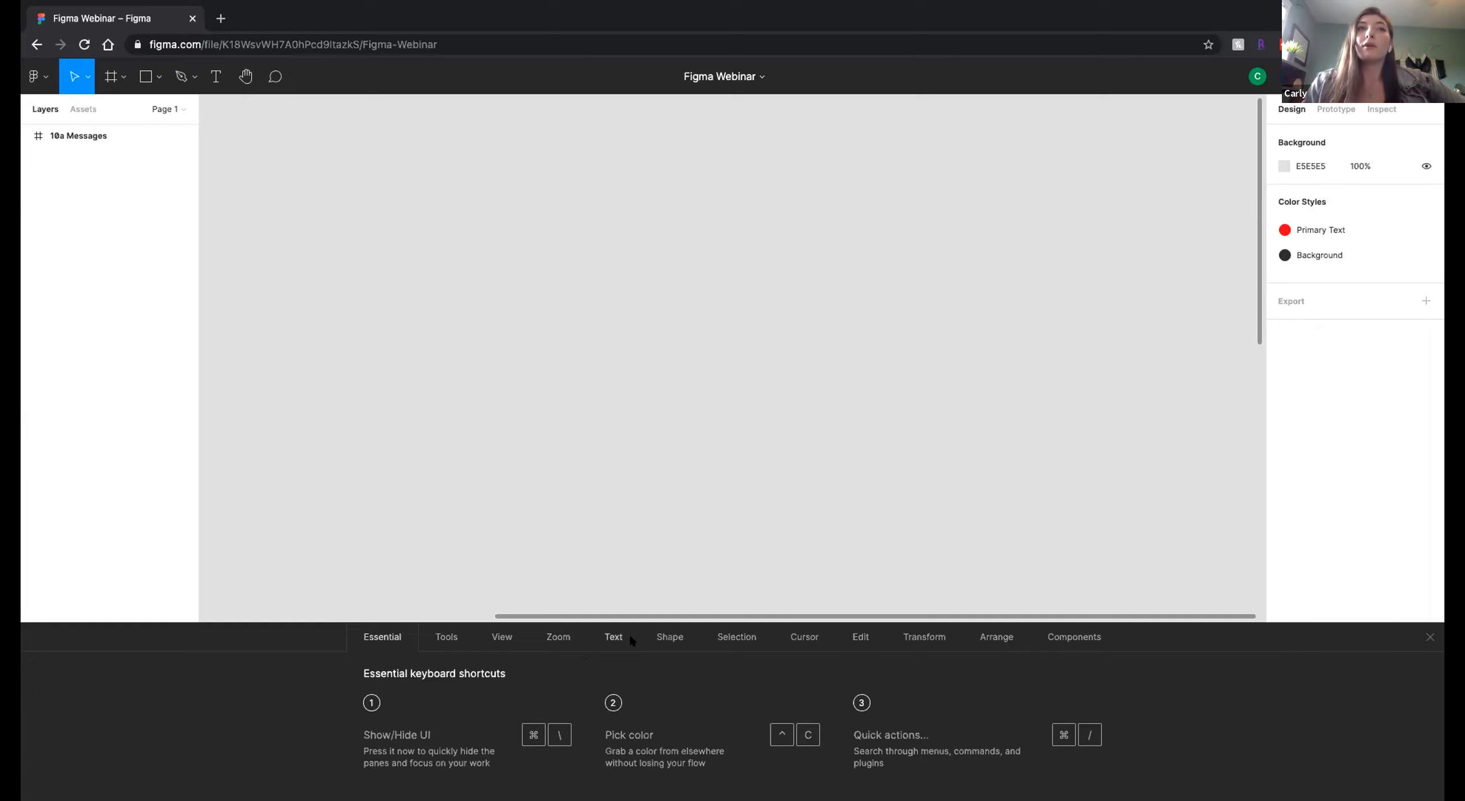
left_click(557, 638)
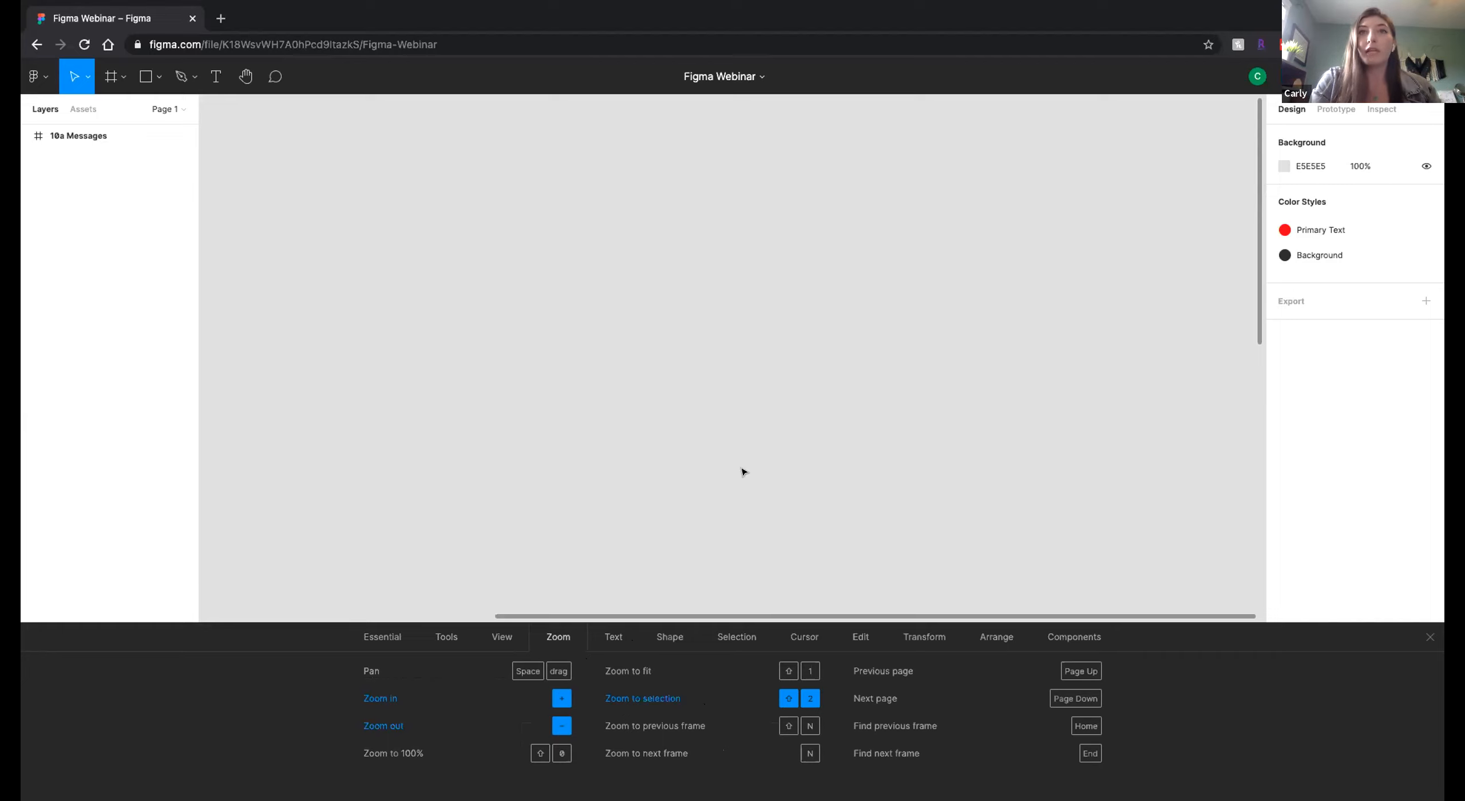
key("shift+2")
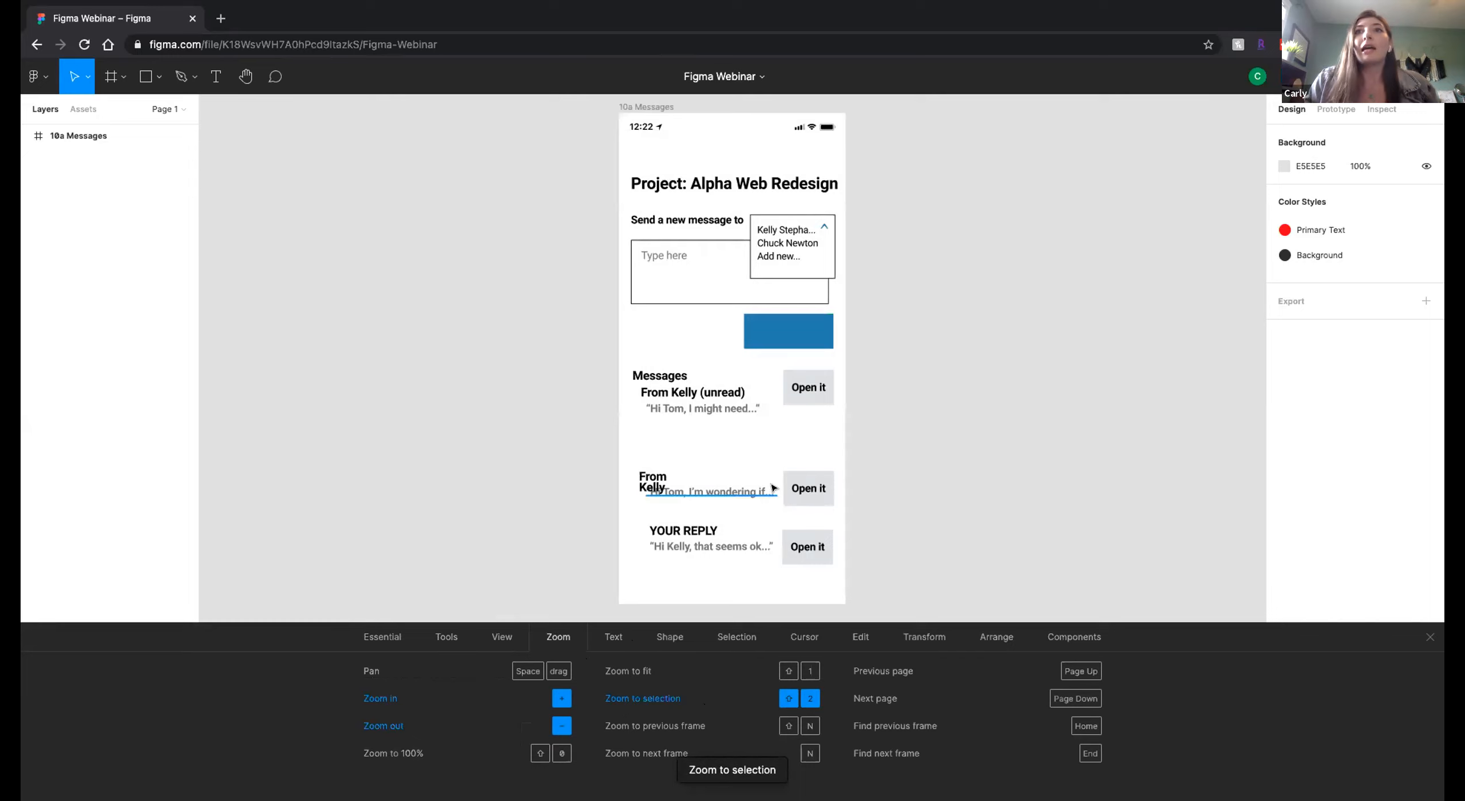
left_click(1428, 637)
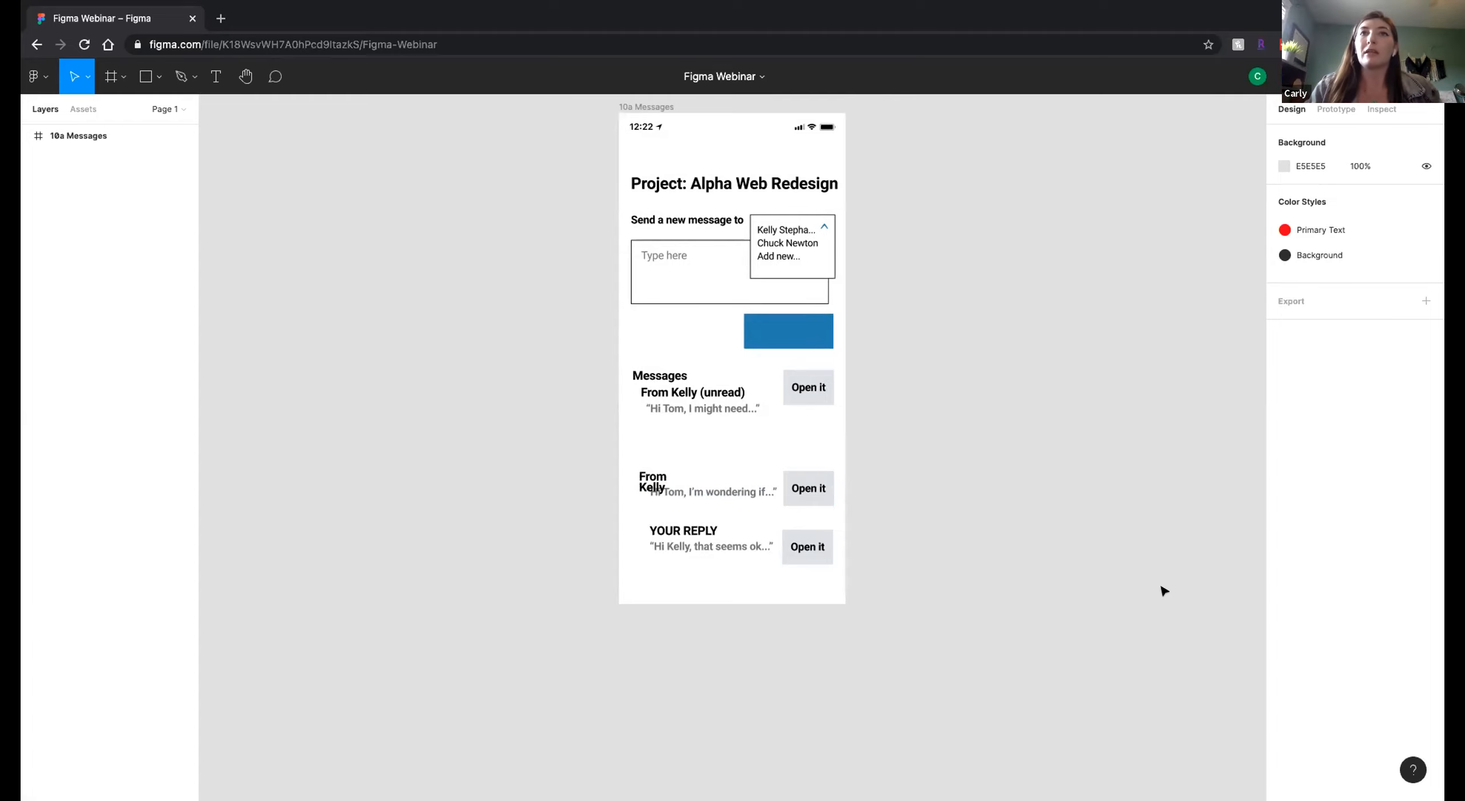
Reposition the canvas view around the 10a Messages frame with the Hand tool, ending with the Move tool active.
scroll(1014, 496, "up", 2)
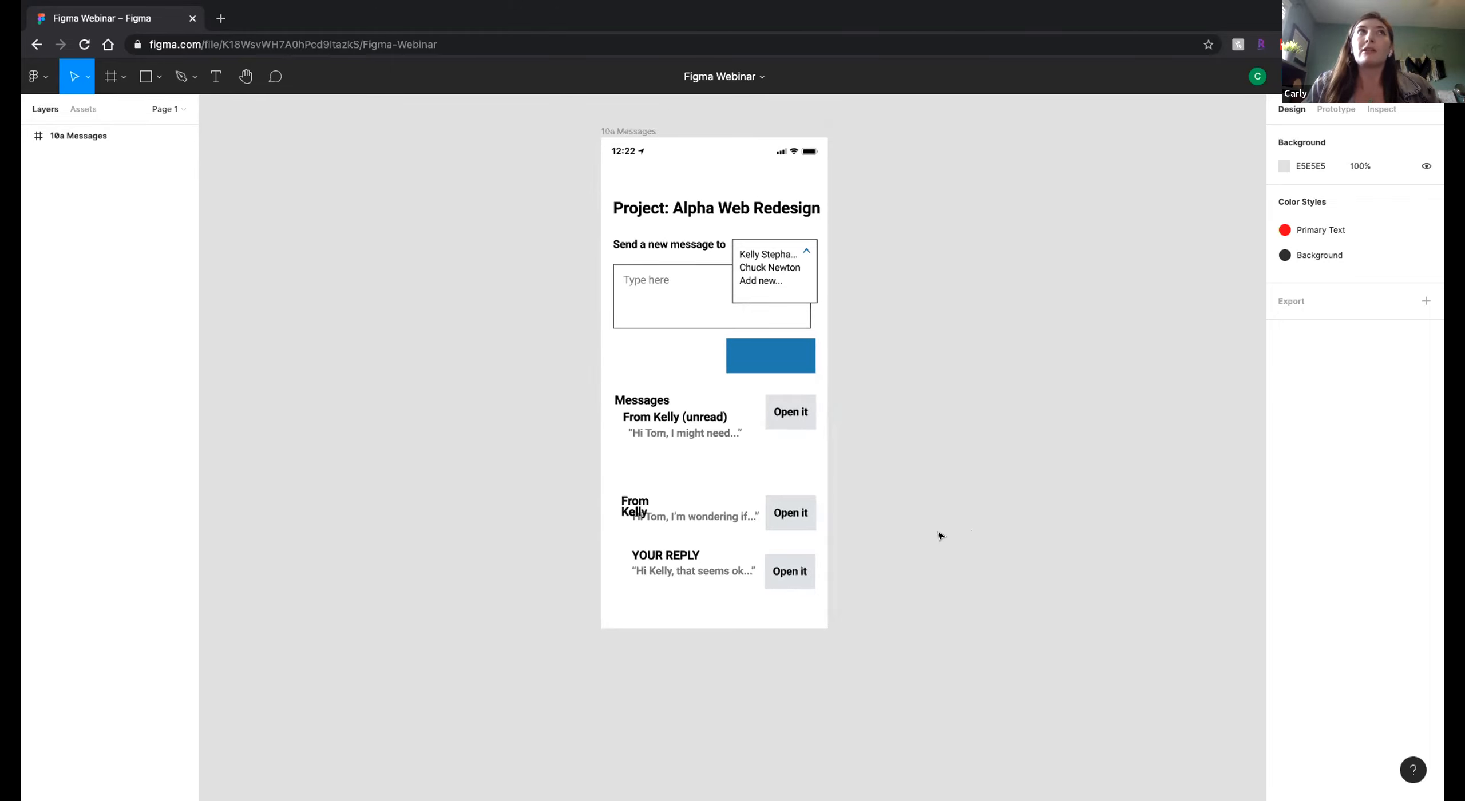
scroll(419, 299, "left", 3)
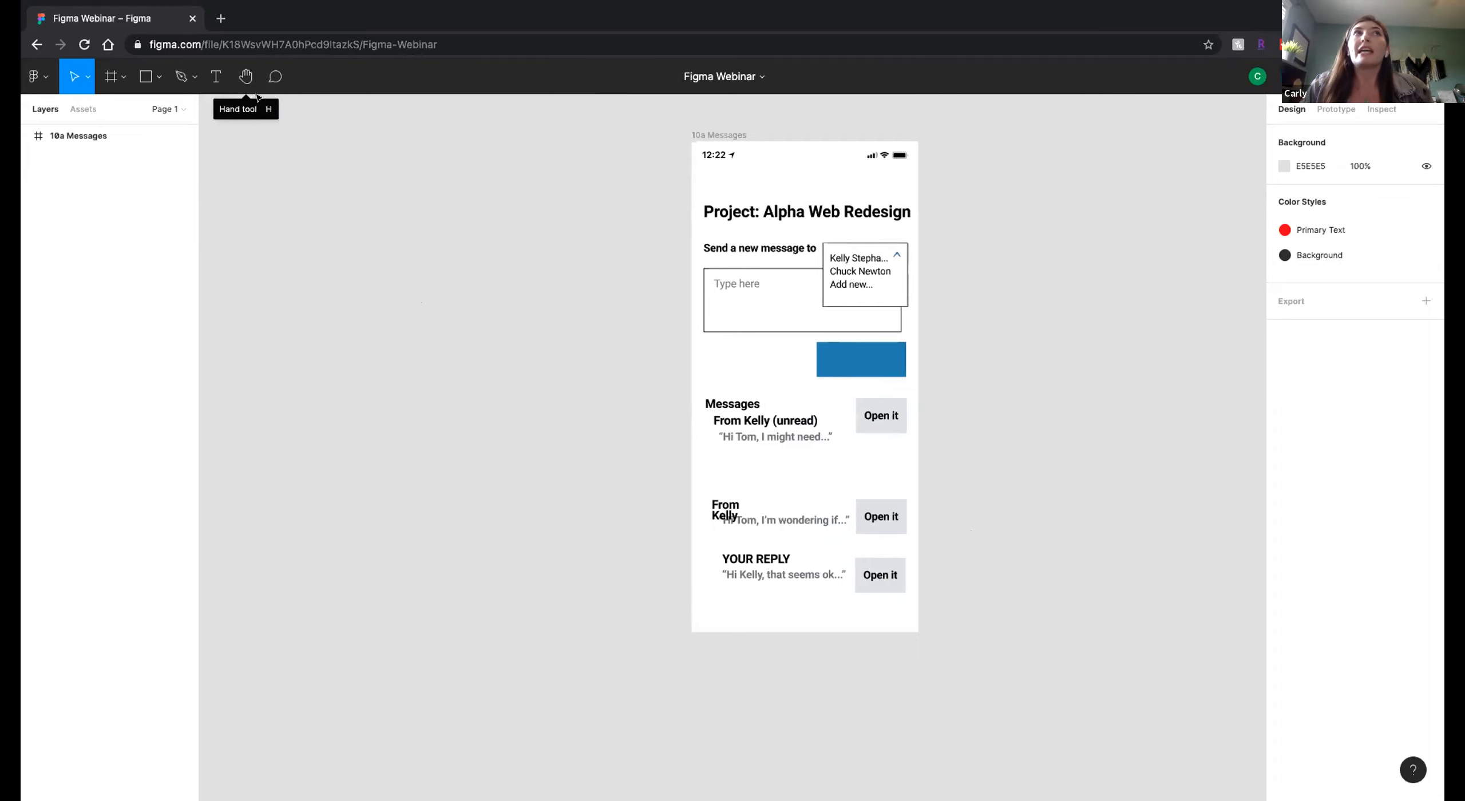
scroll(849, 392, "right", 5)
scroll(811, 399, "left", 5)
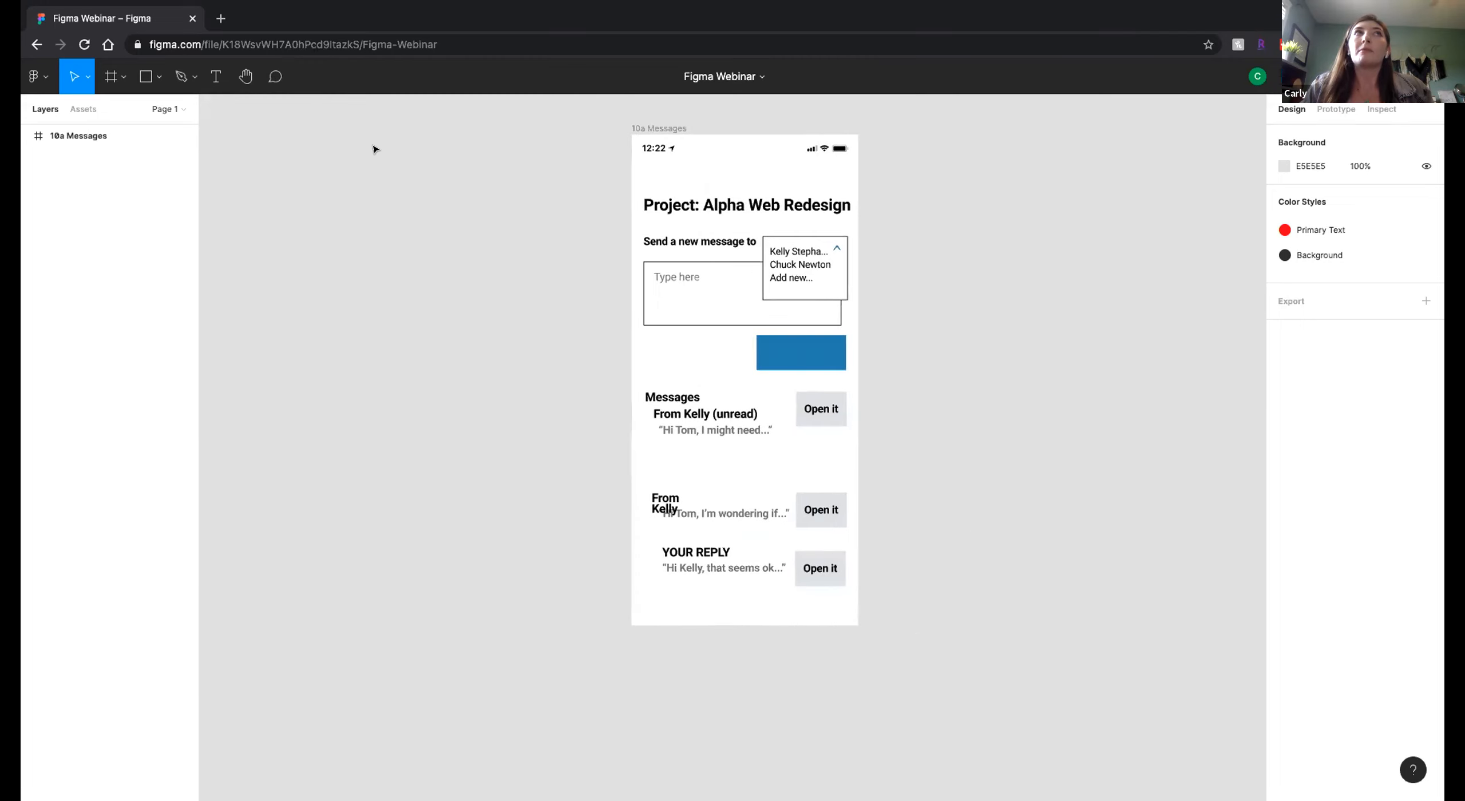
left_click(241, 76)
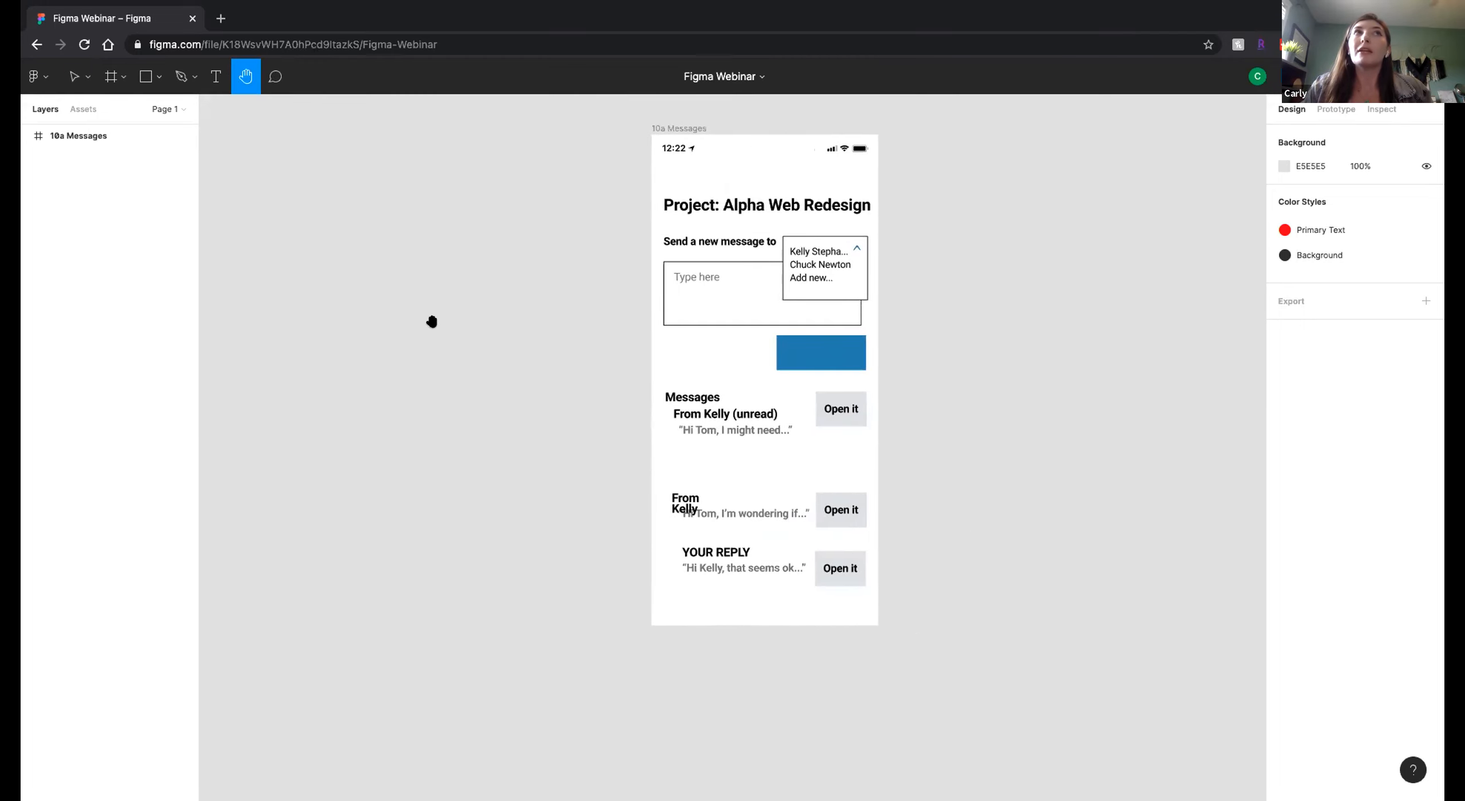
left_click_drag(579, 330, 586, 392)
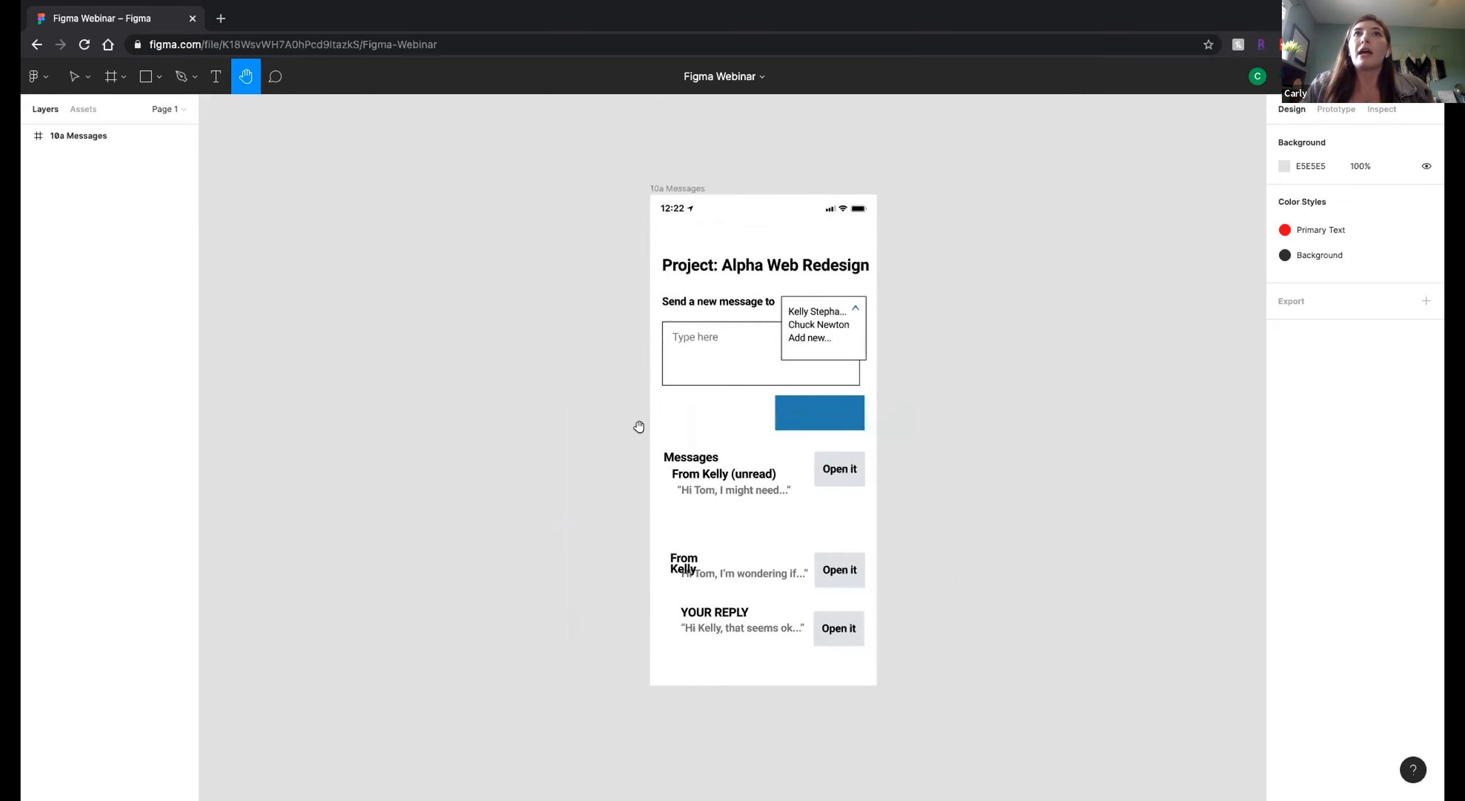
scroll(670, 448, "right", 5)
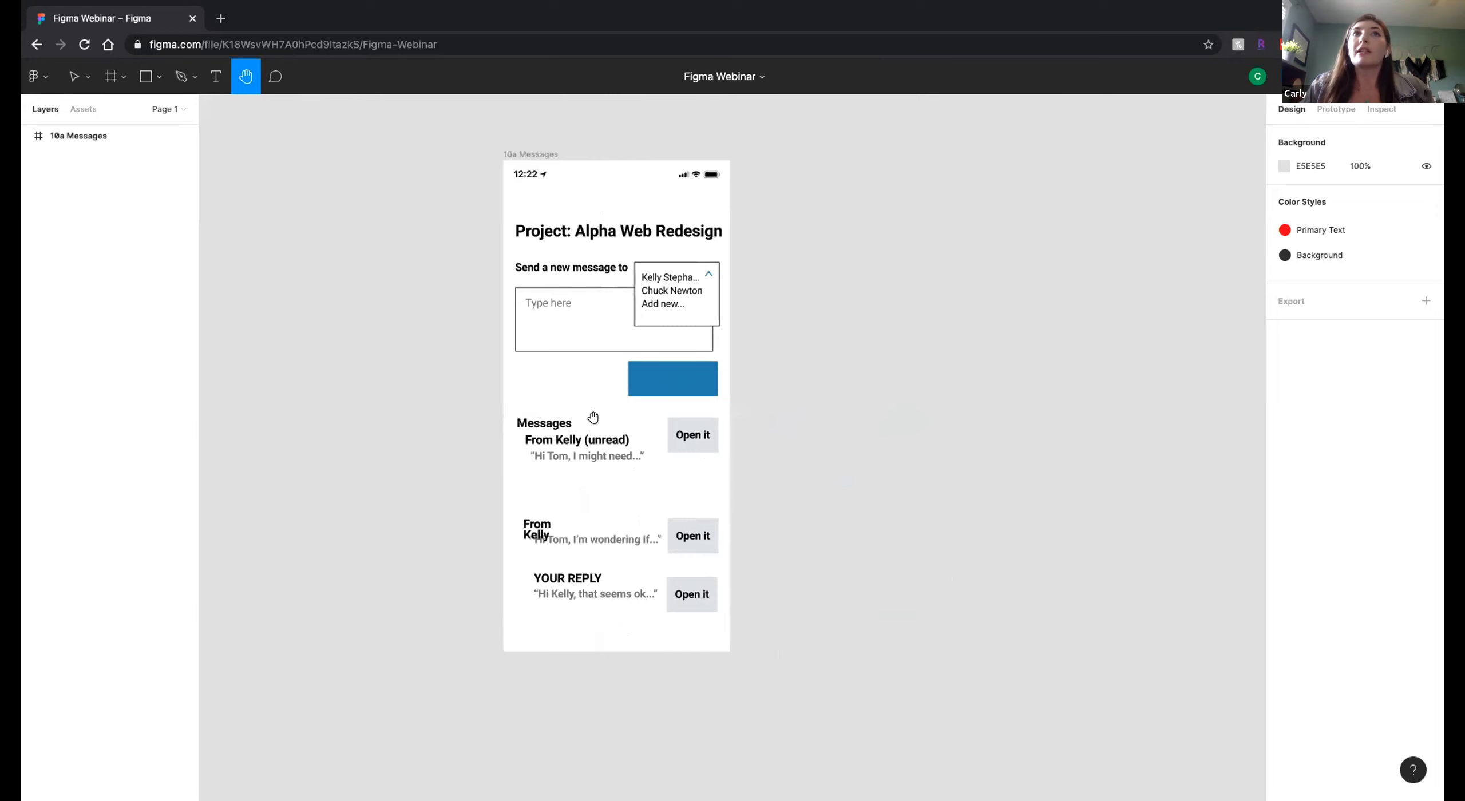
left_click_drag(569, 383, 630, 412)
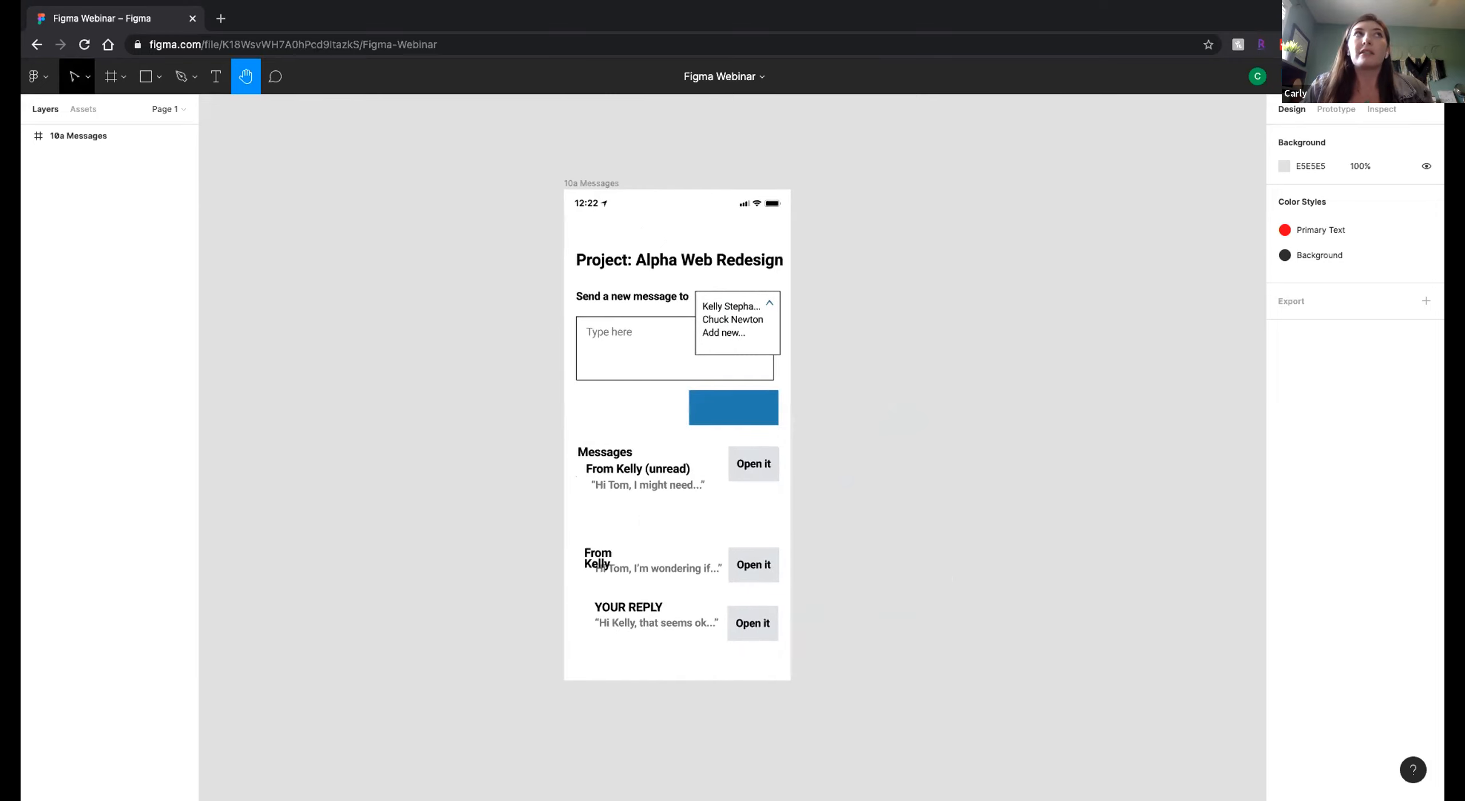
left_click(74, 76)
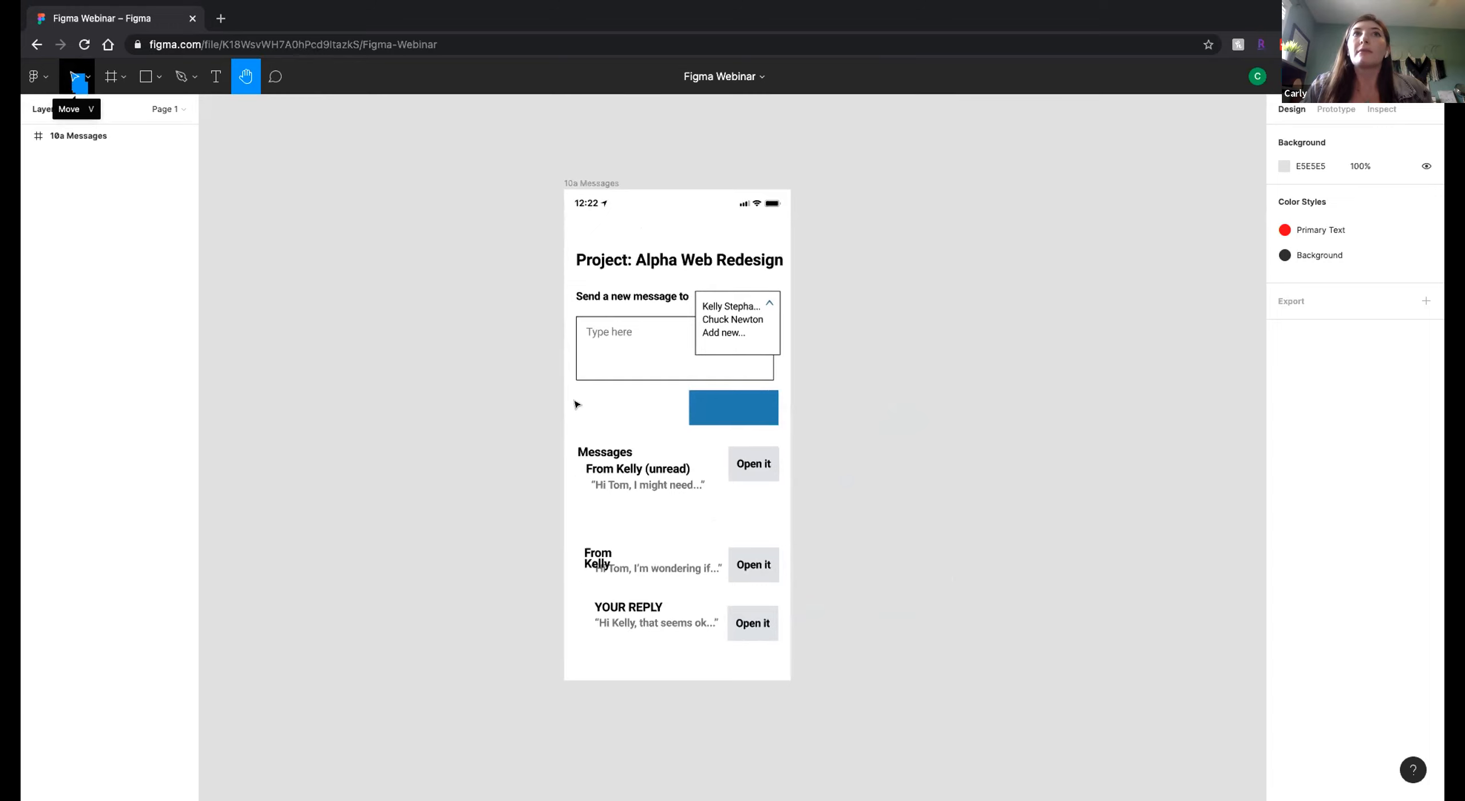
left_click_drag(577, 402, 655, 441)
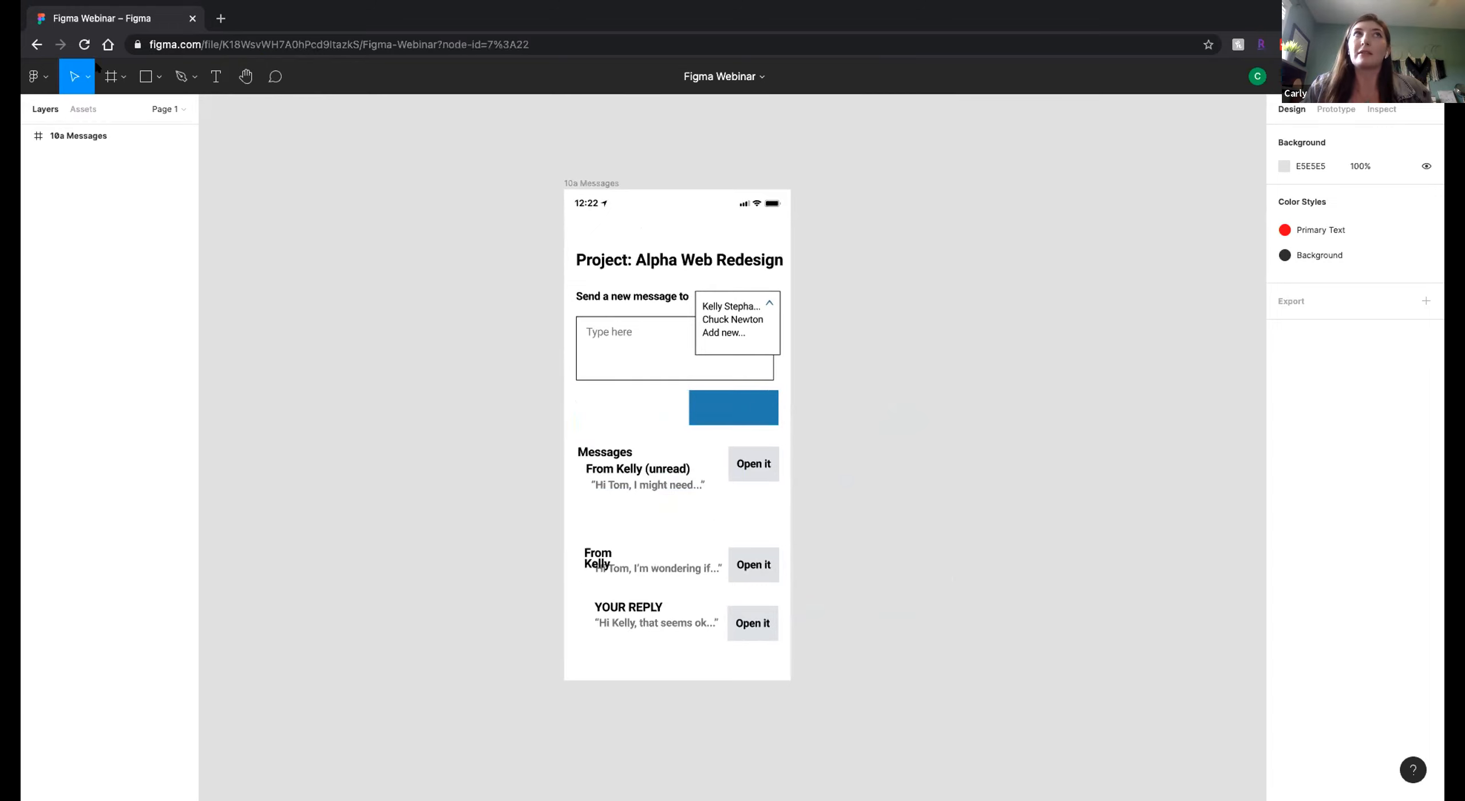
left_click(247, 76)
left_click_drag(798, 419, 793, 374)
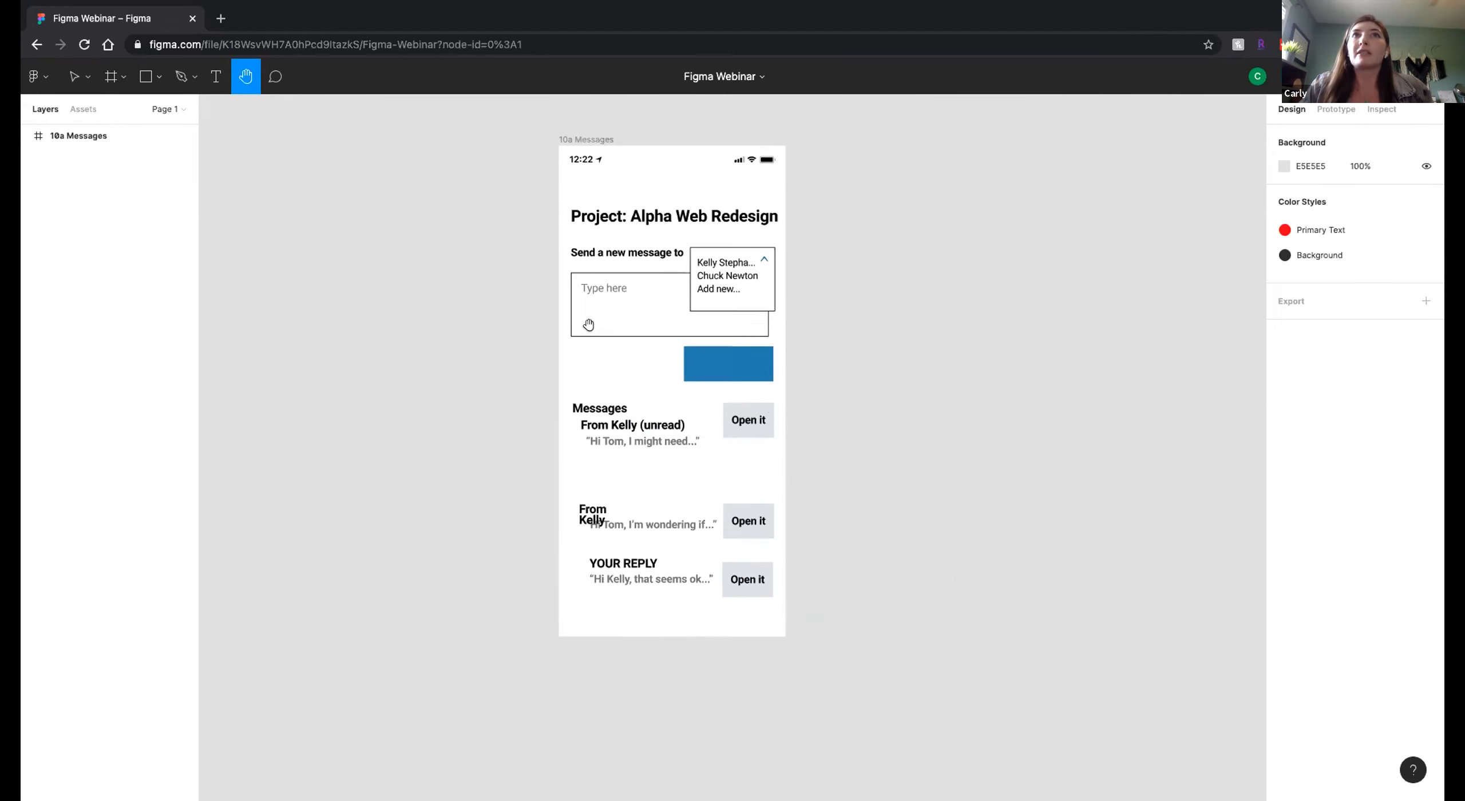
left_click(74, 76)
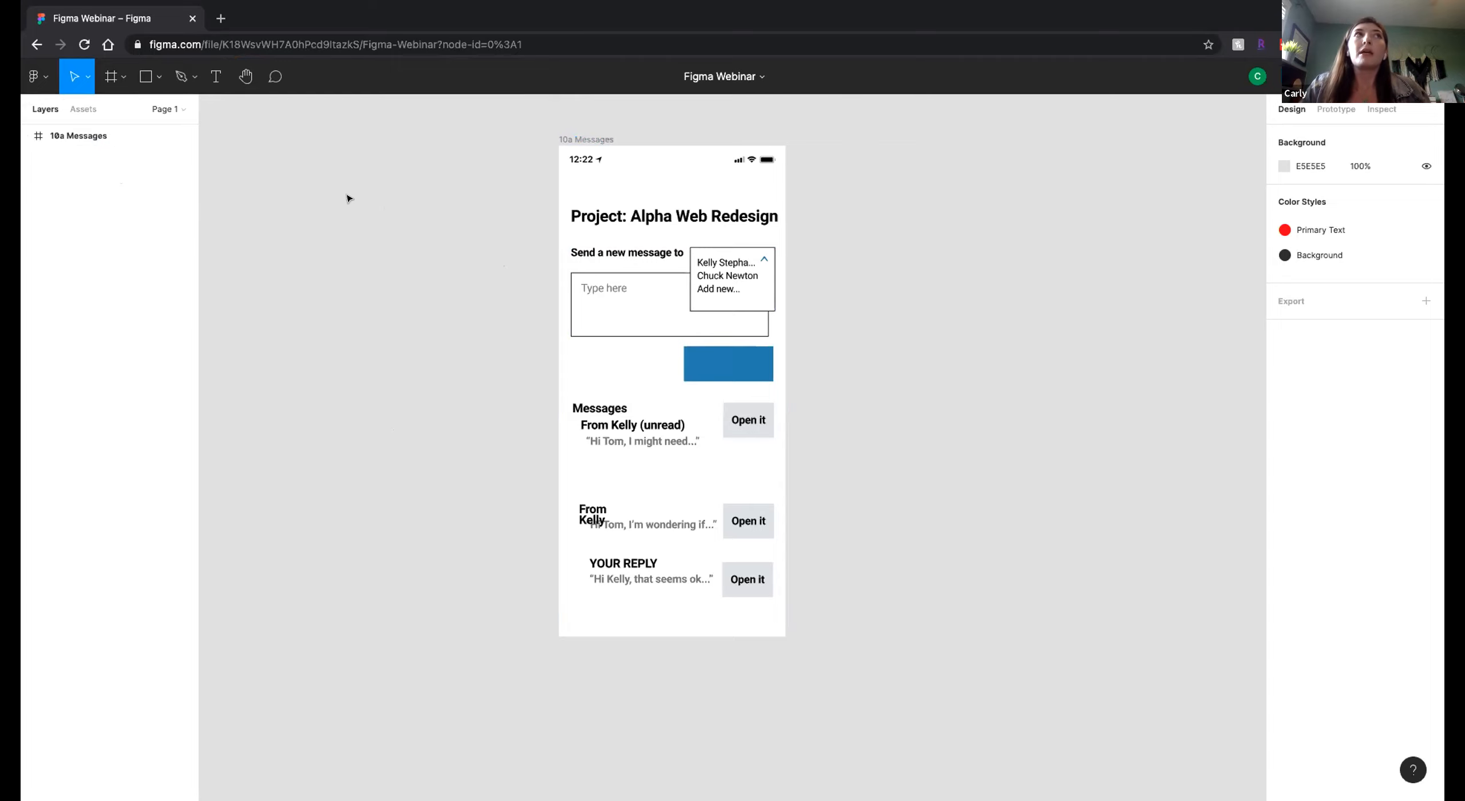
Expand the 10a Messages frame's layer list and briefly inspect the contents of its Send btn group.
left_click(23, 133)
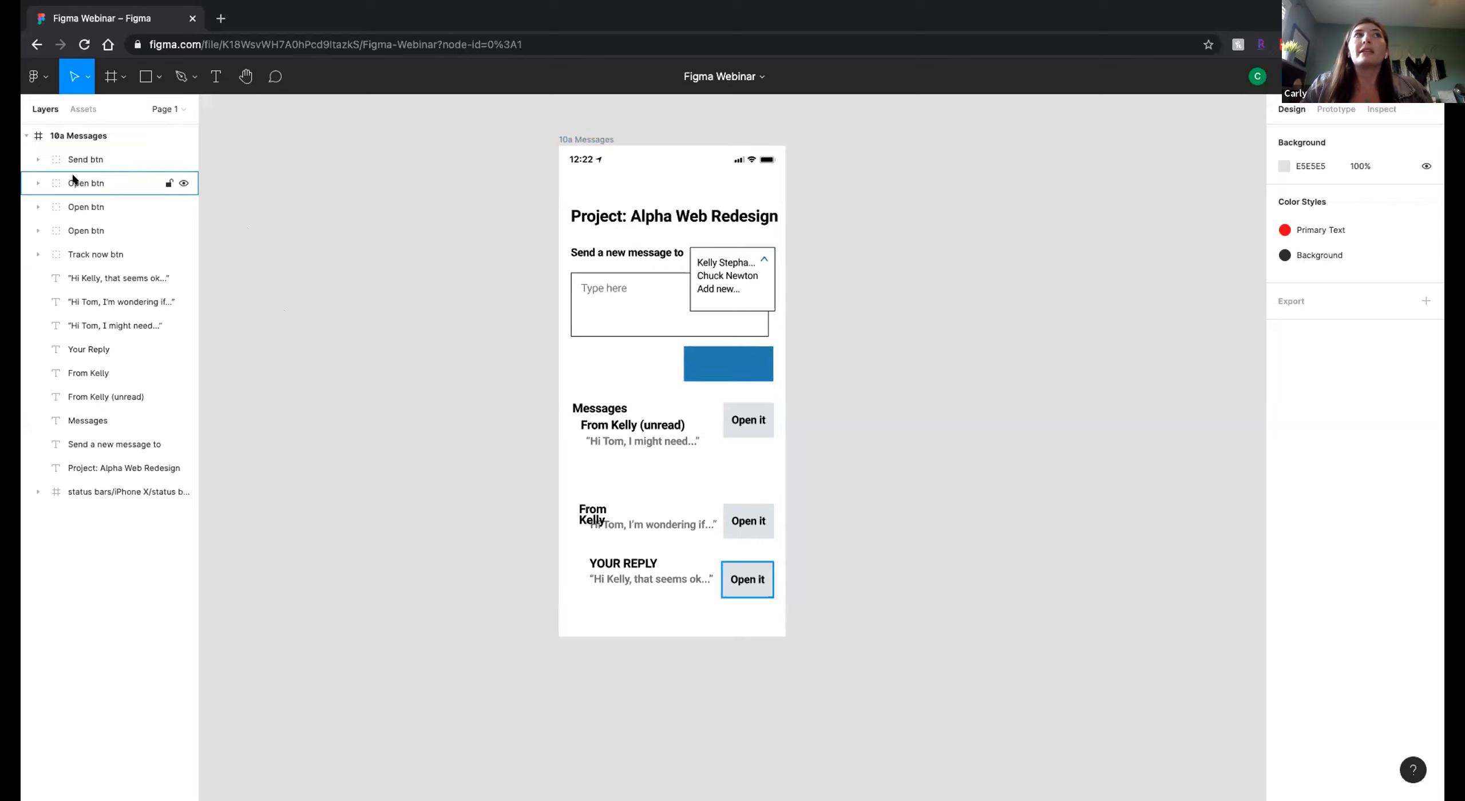
left_click(38, 159)
left_click(38, 160)
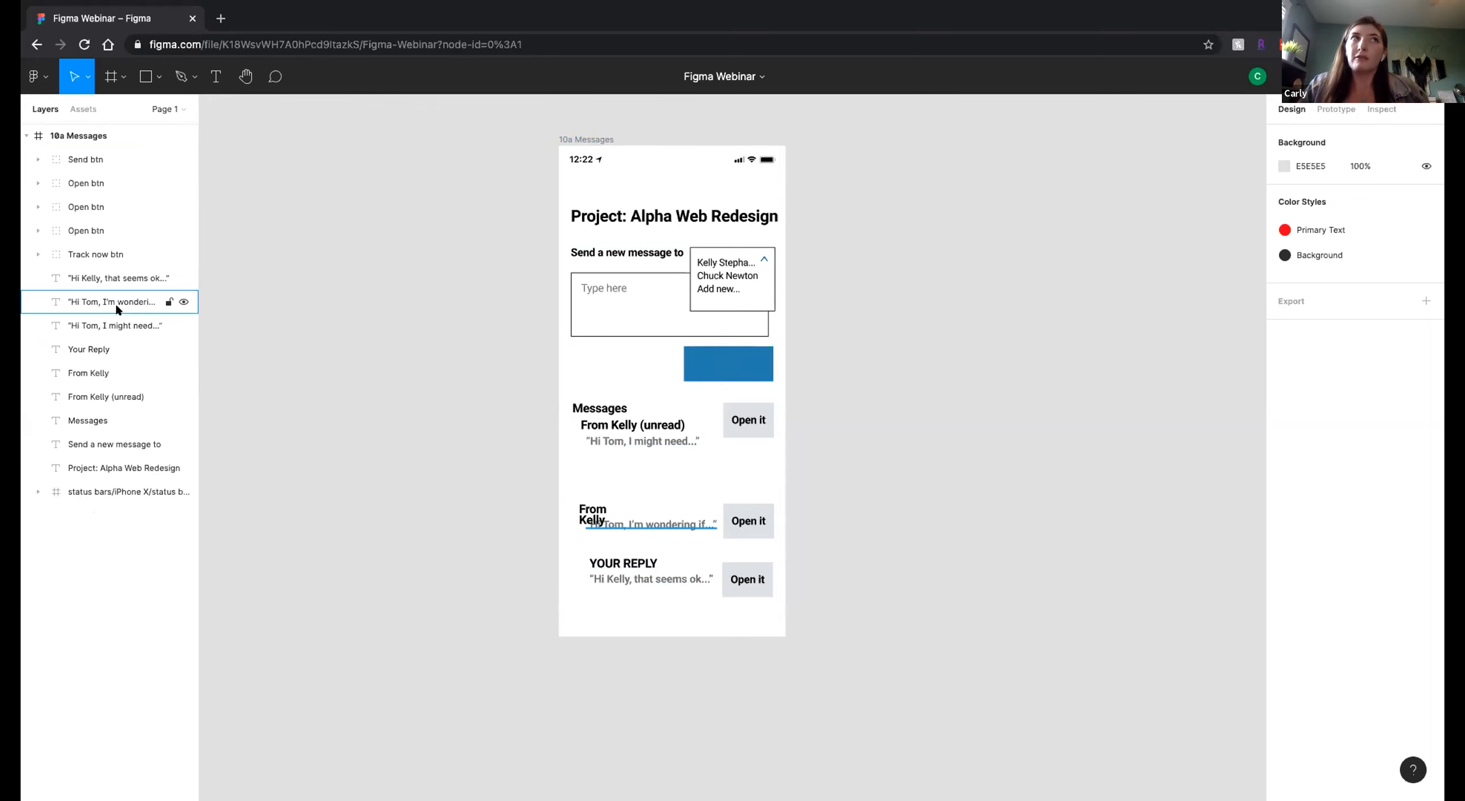
Group the three quoted message preview text layers in the 10a Messages frame.
left_click(100, 274)
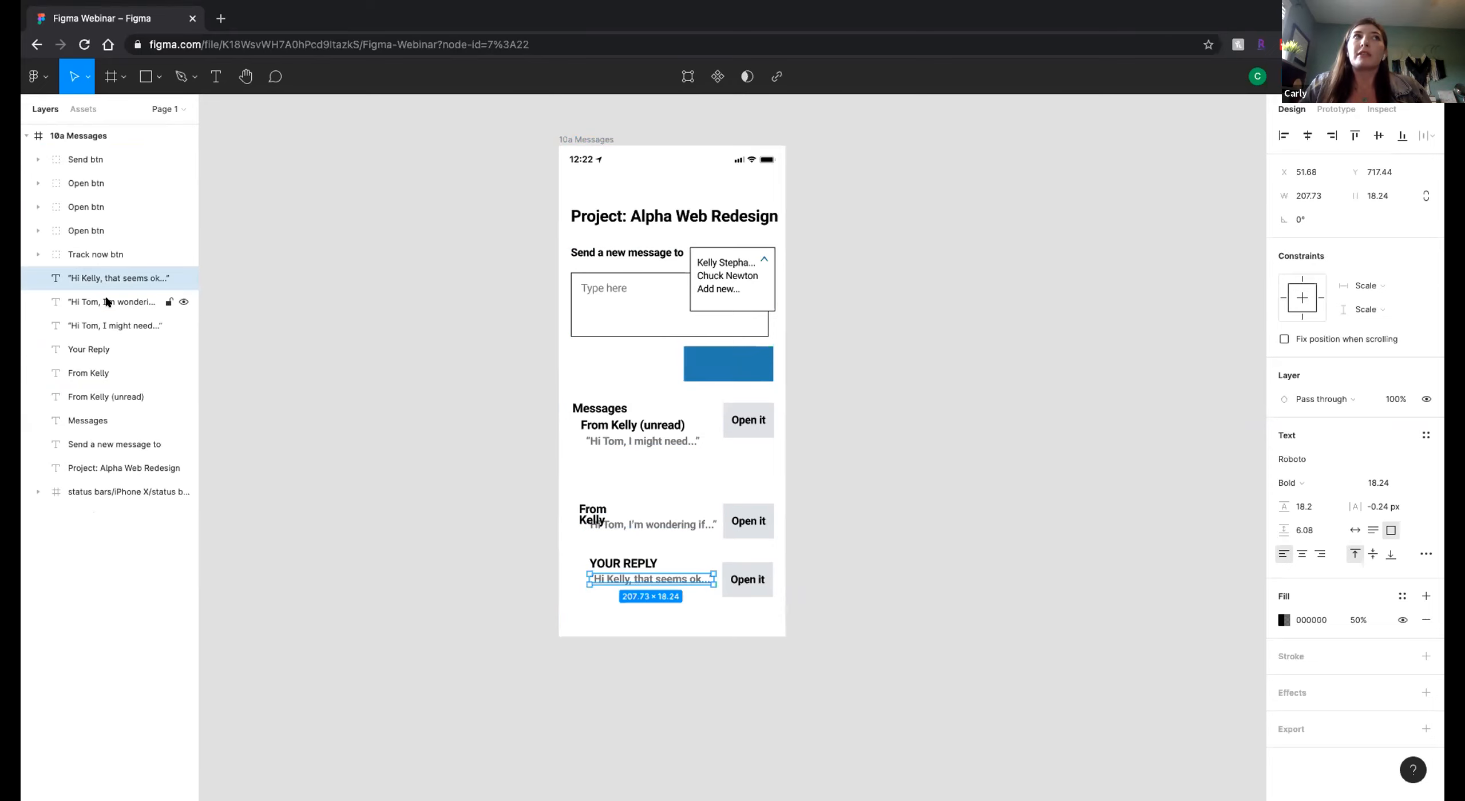
left_click(106, 302, "shift")
left_click(106, 314, "shift")
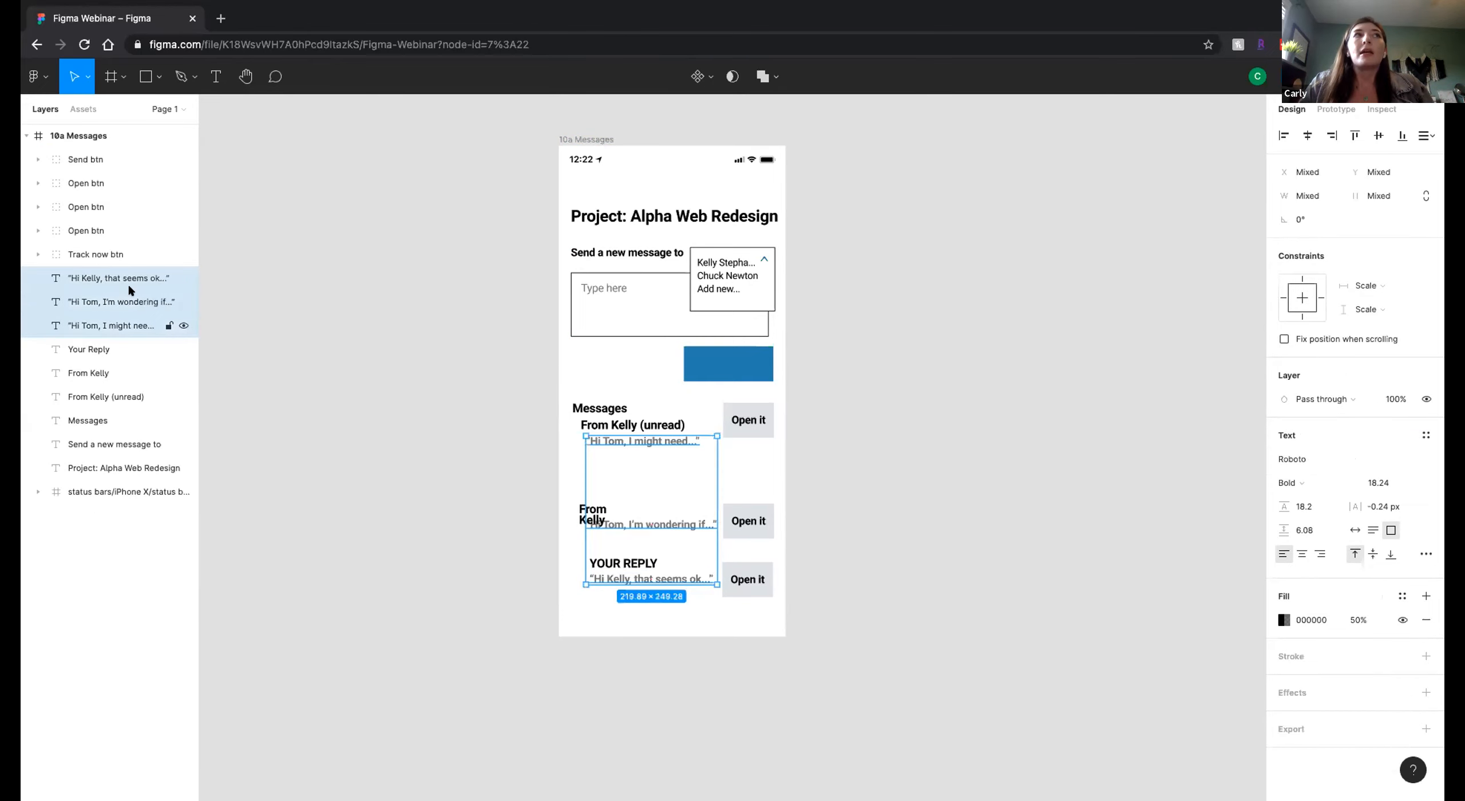
right_click(137, 269)
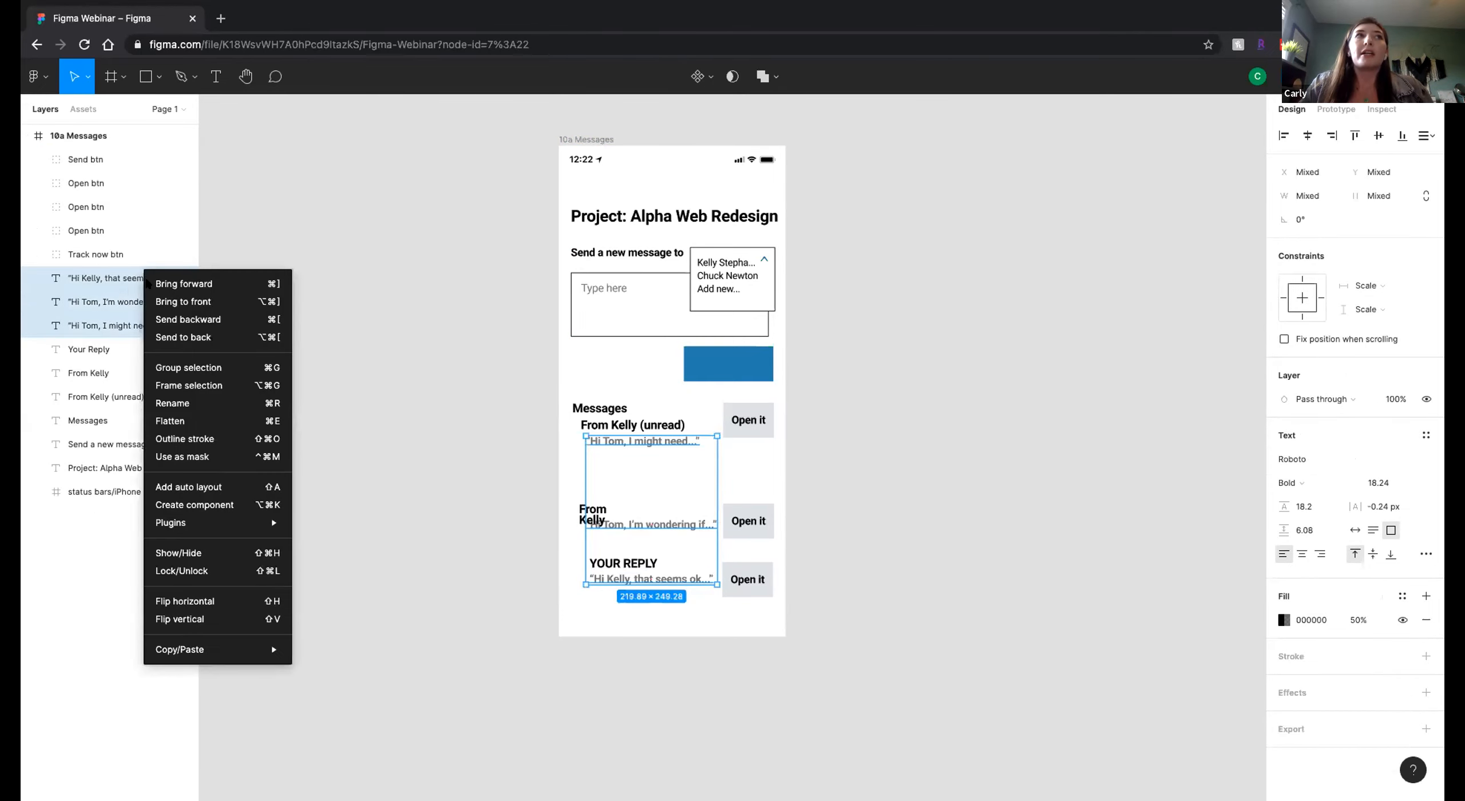
left_click(189, 368)
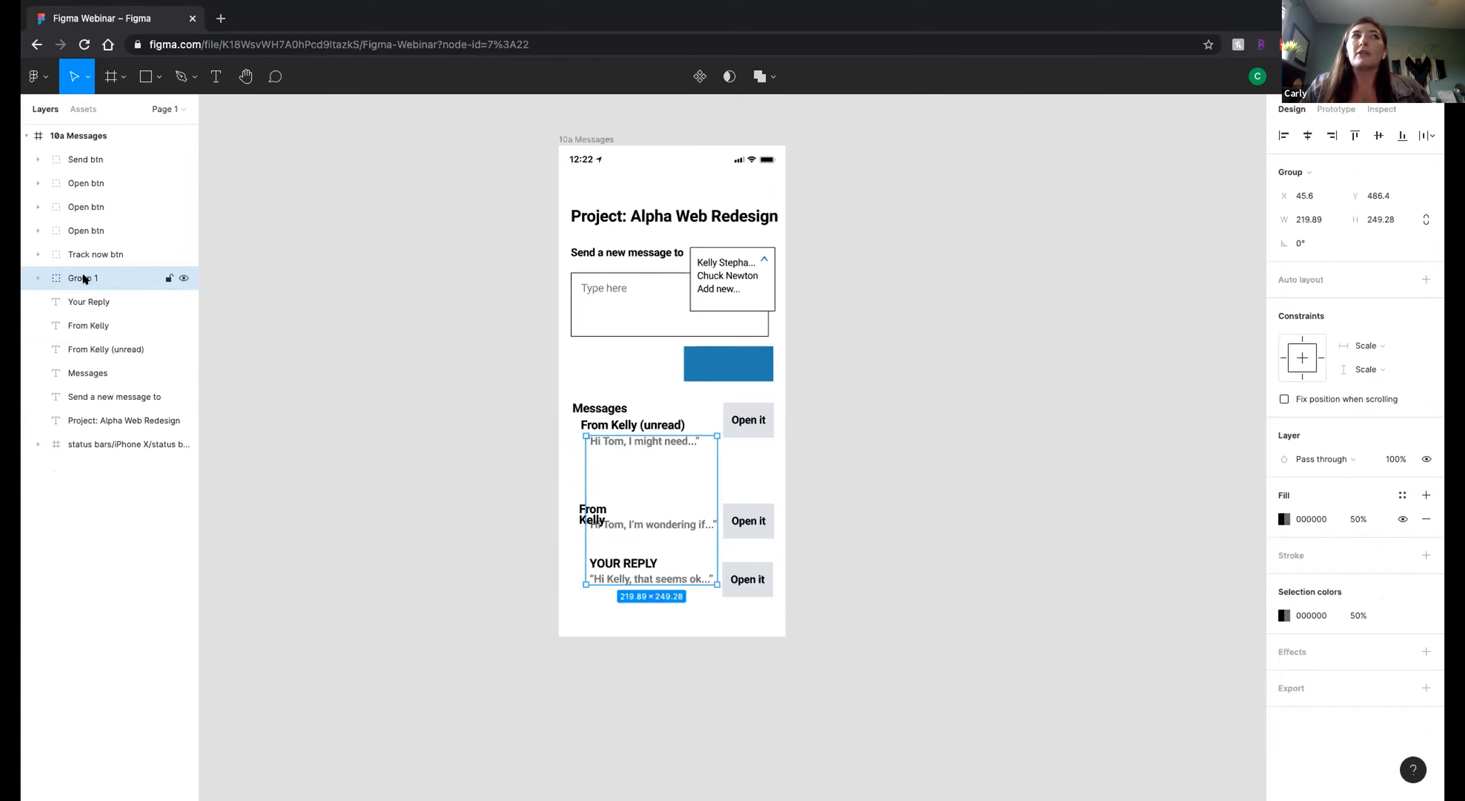
Rename the new group of message previews as "Message content".
double_click(182, 279)
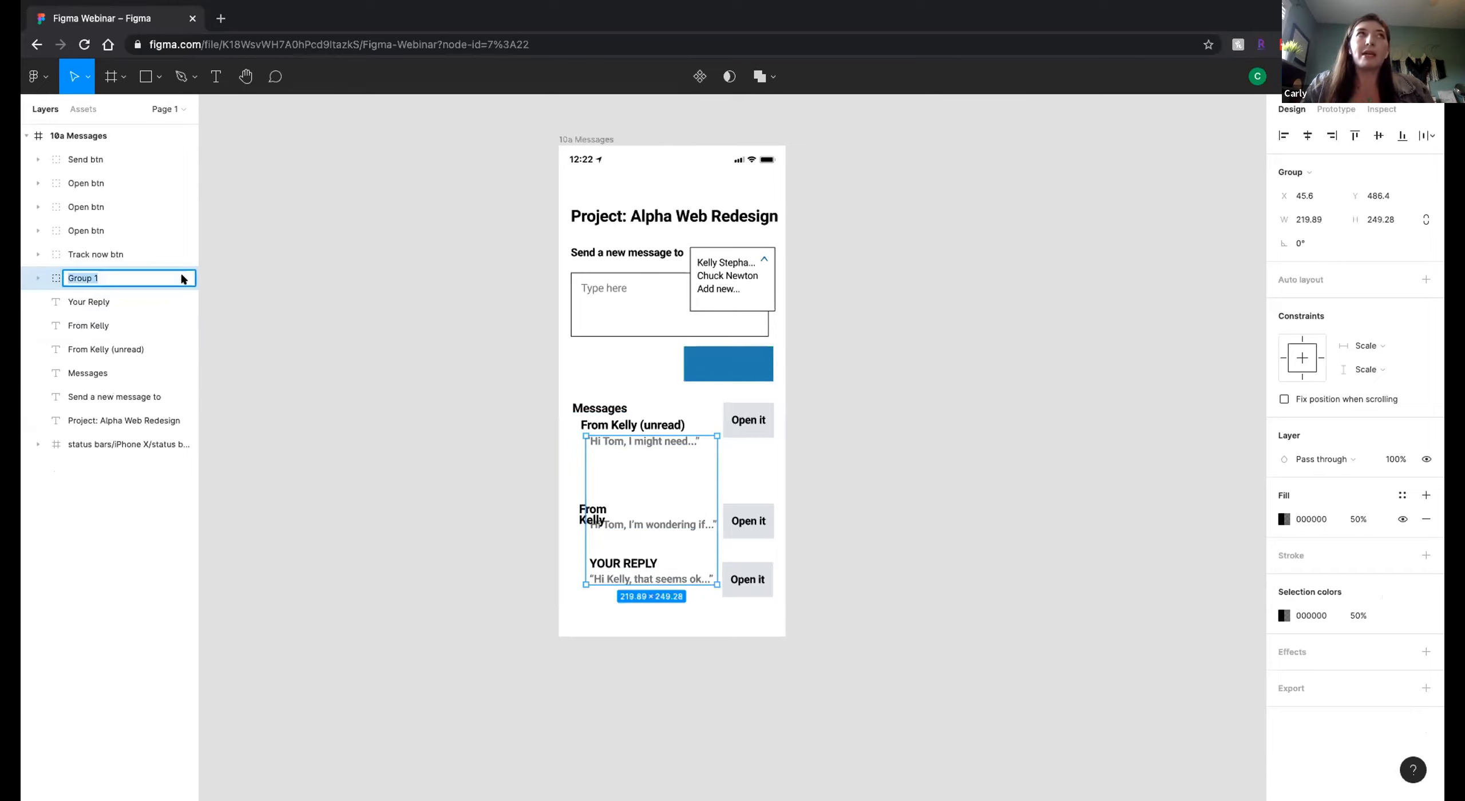
type("Message content")
left_click(312, 276)
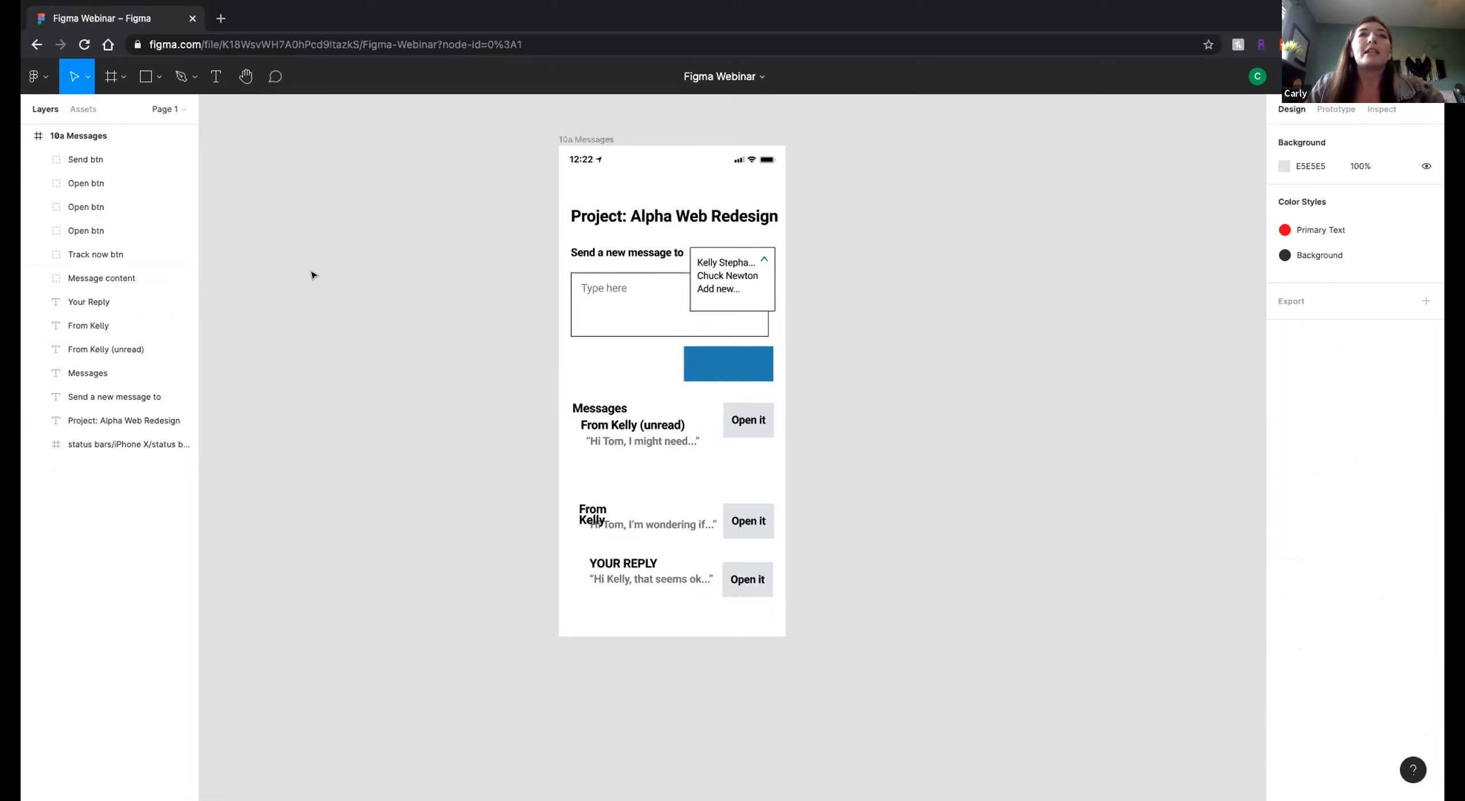
Move the Message content group slightly up and to the left, to about X 34, Y 484.
left_click(73, 275)
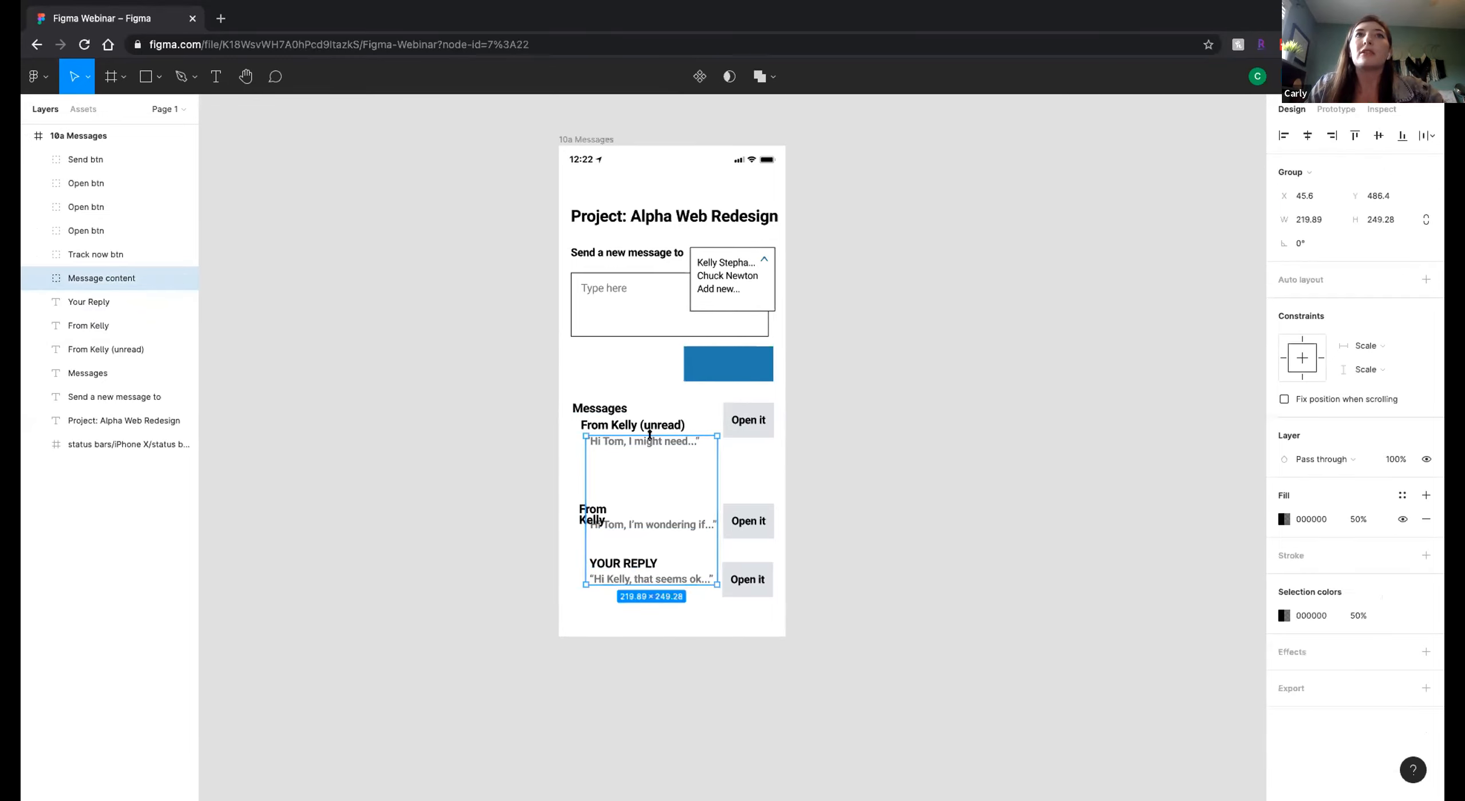
left_click_drag(646, 446, 634, 442)
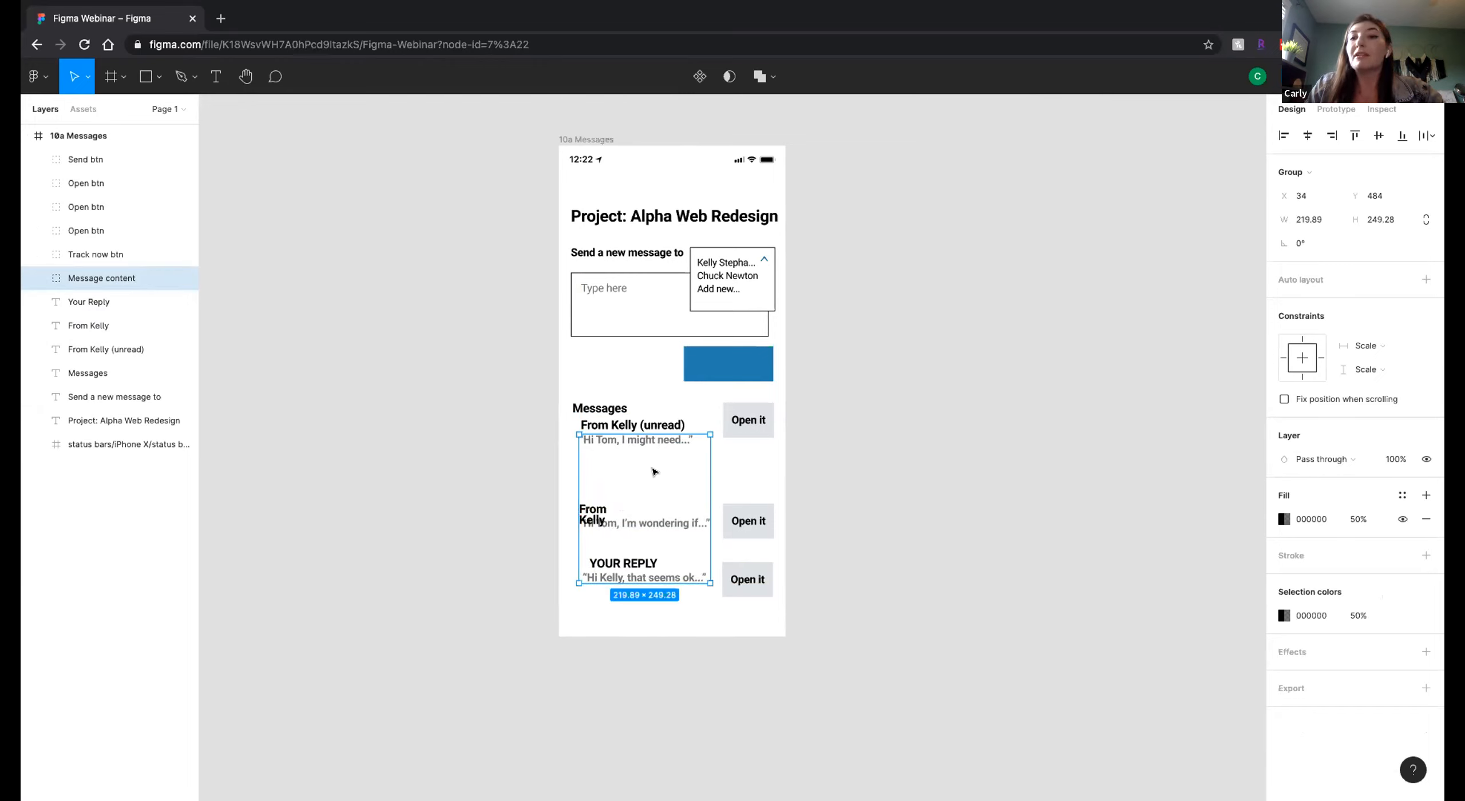
Undo the last move of the Message content group and deselect it.
key("ctrl+z")
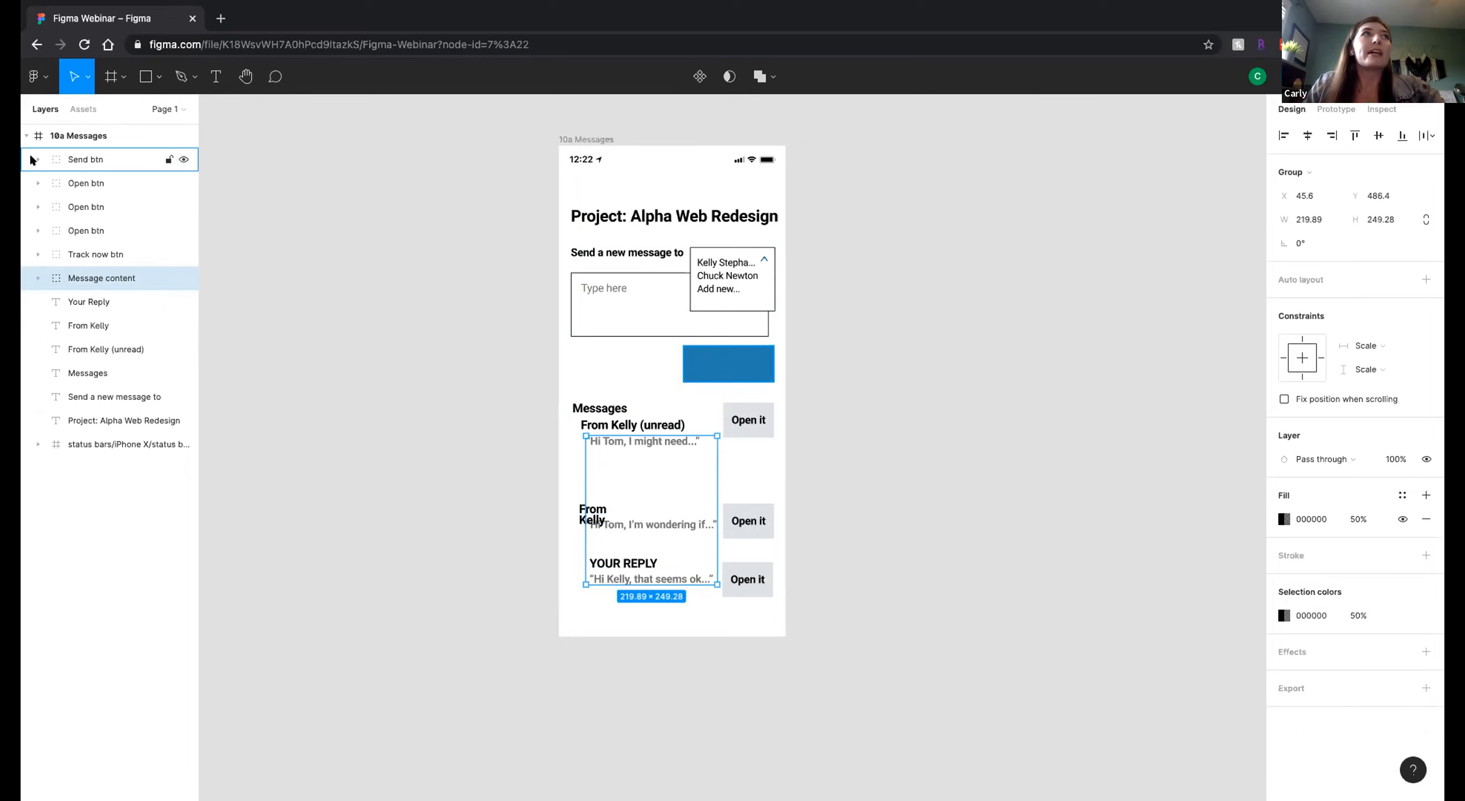
key("Escape")
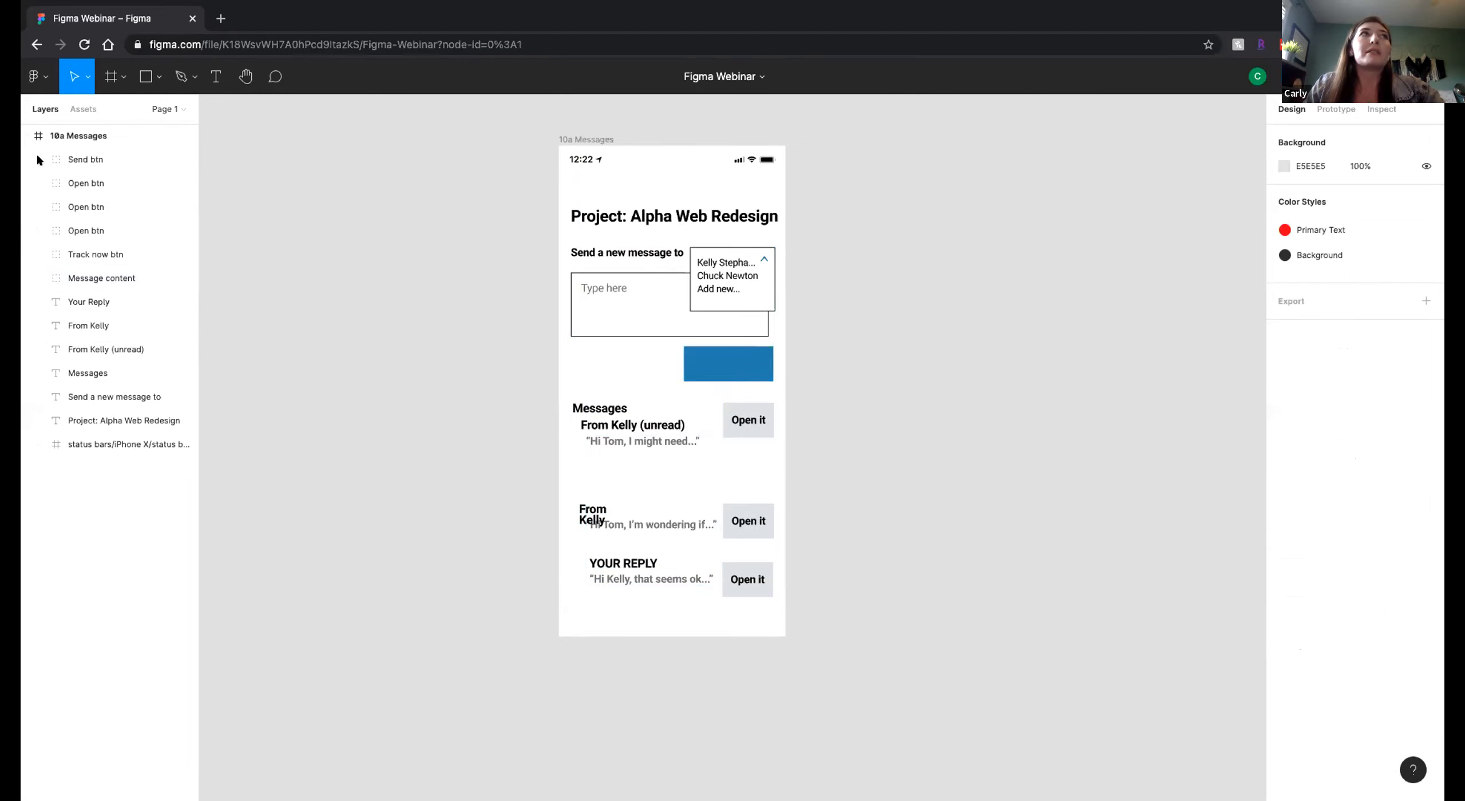
Move the SEND text layer above Rectangle 4 inside the Send btn group and collapse the group.
left_click(36, 158)
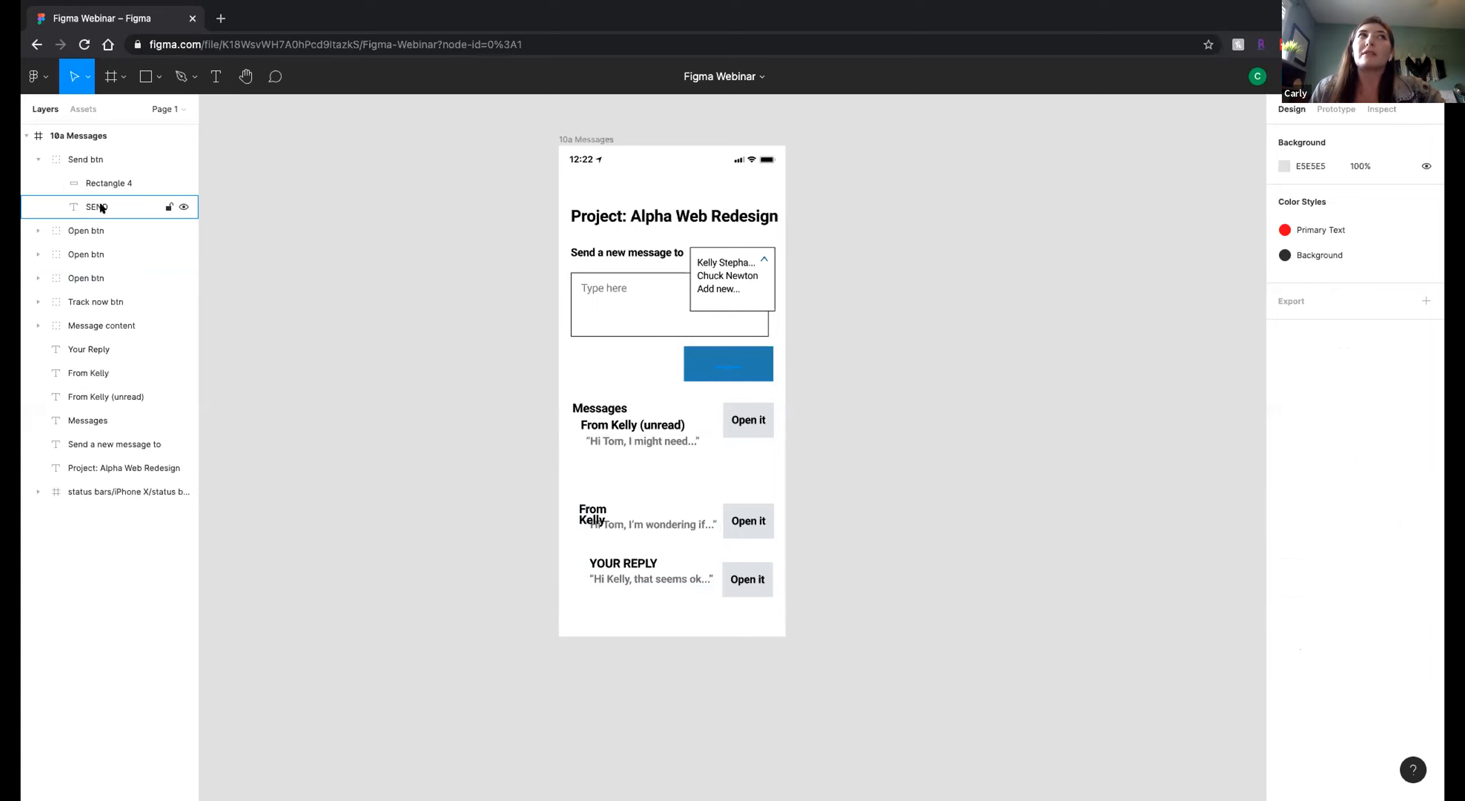
left_click_drag(89, 208, 78, 174)
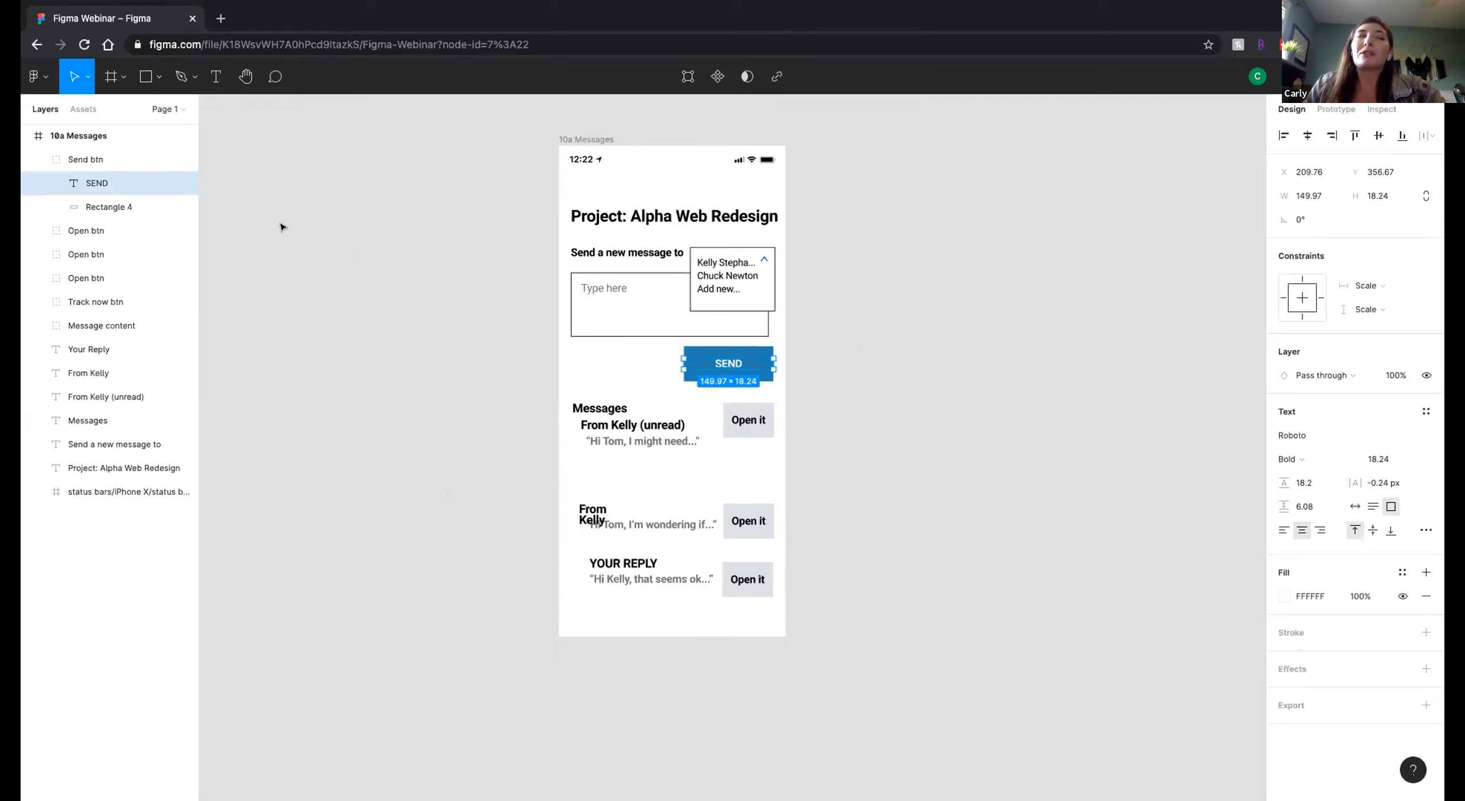
left_click(35, 155)
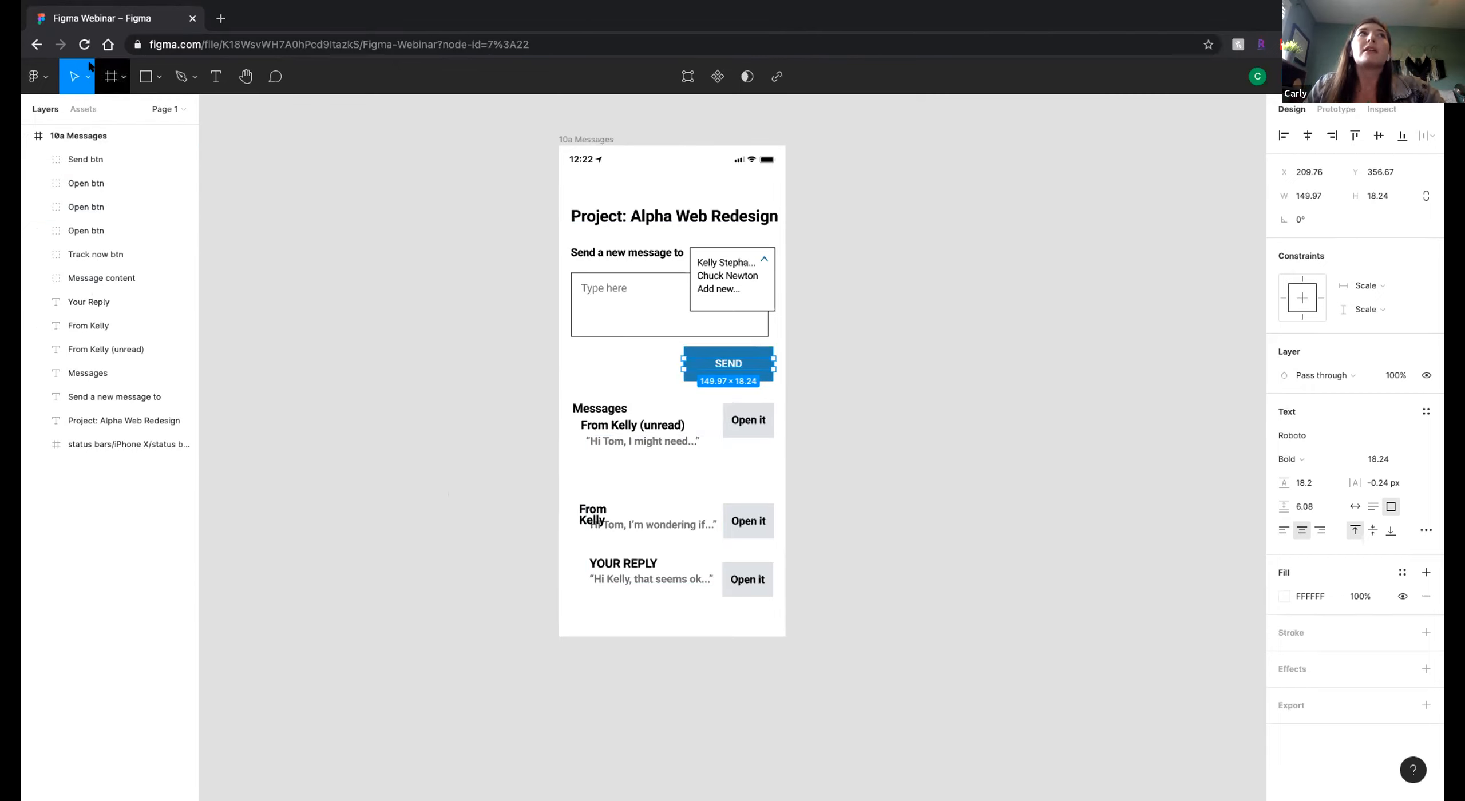
Draw a freehand frame about 449 × 235 beside the 10a Messages frame, and undo it.
left_click(107, 76)
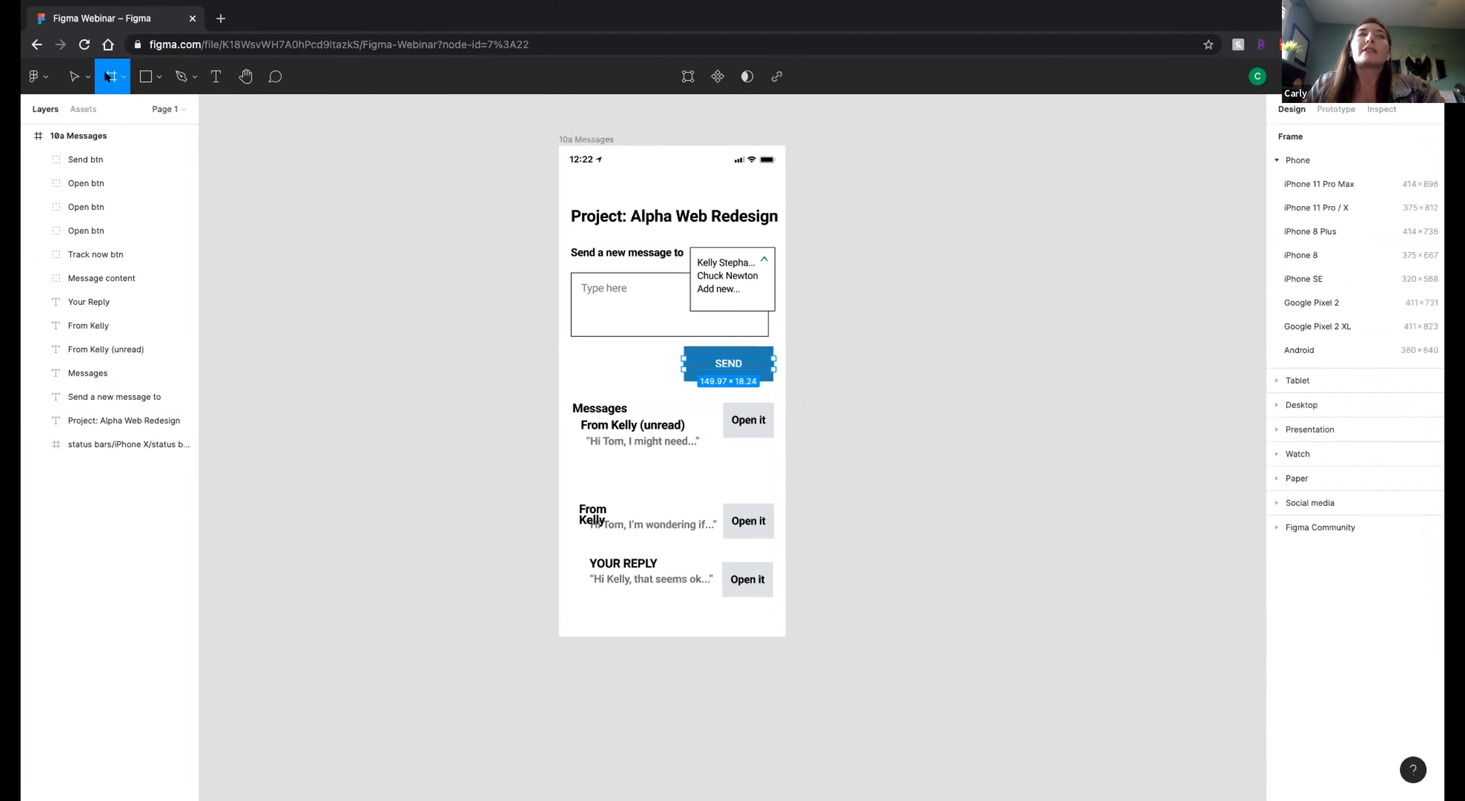
left_click_drag(825, 156, 1093, 296)
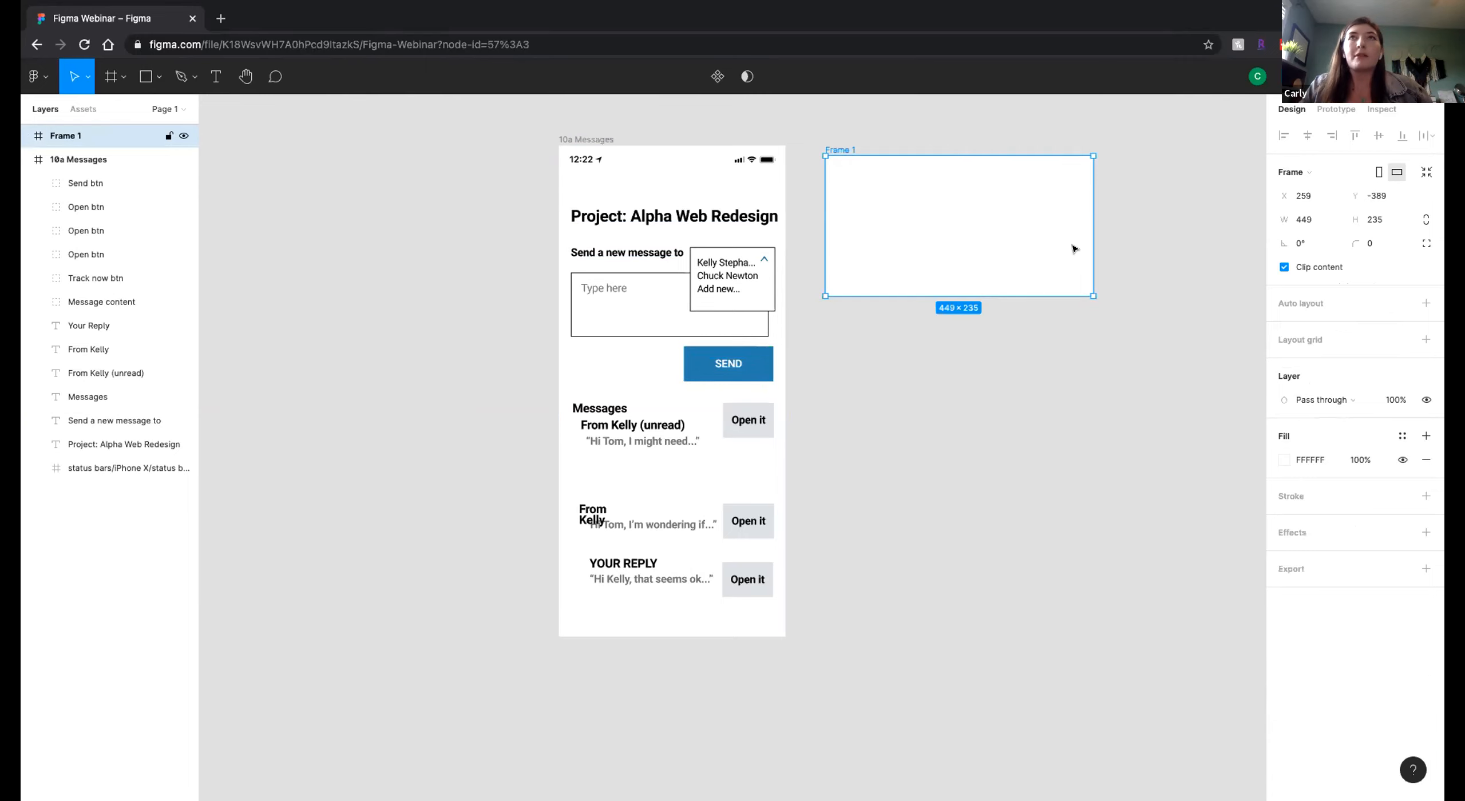
key("ctrl+z")
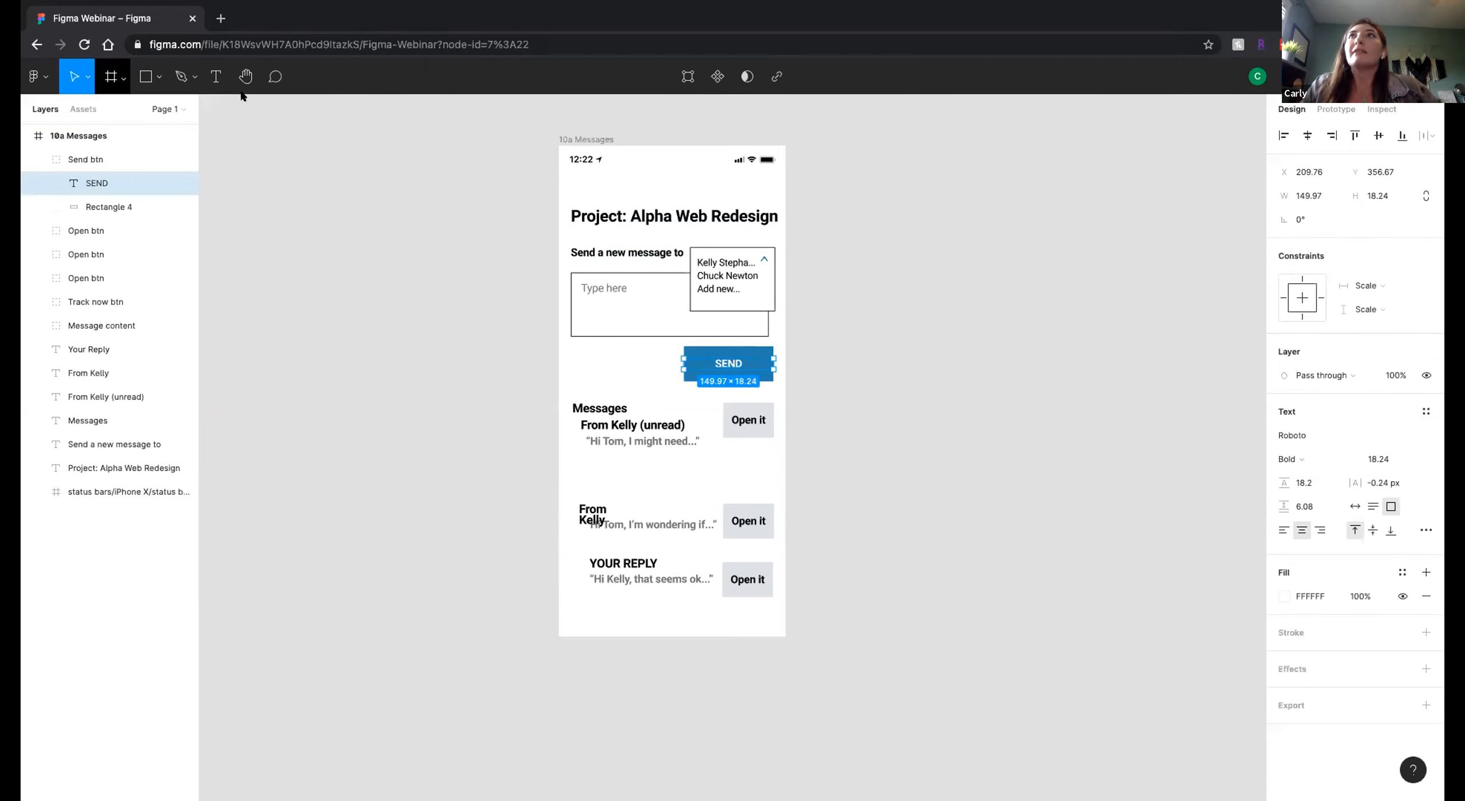
Add an iPhone 11 Pro Max preset frame beside 10a Messages, level with its upper edge, and delete it.
left_click(111, 76)
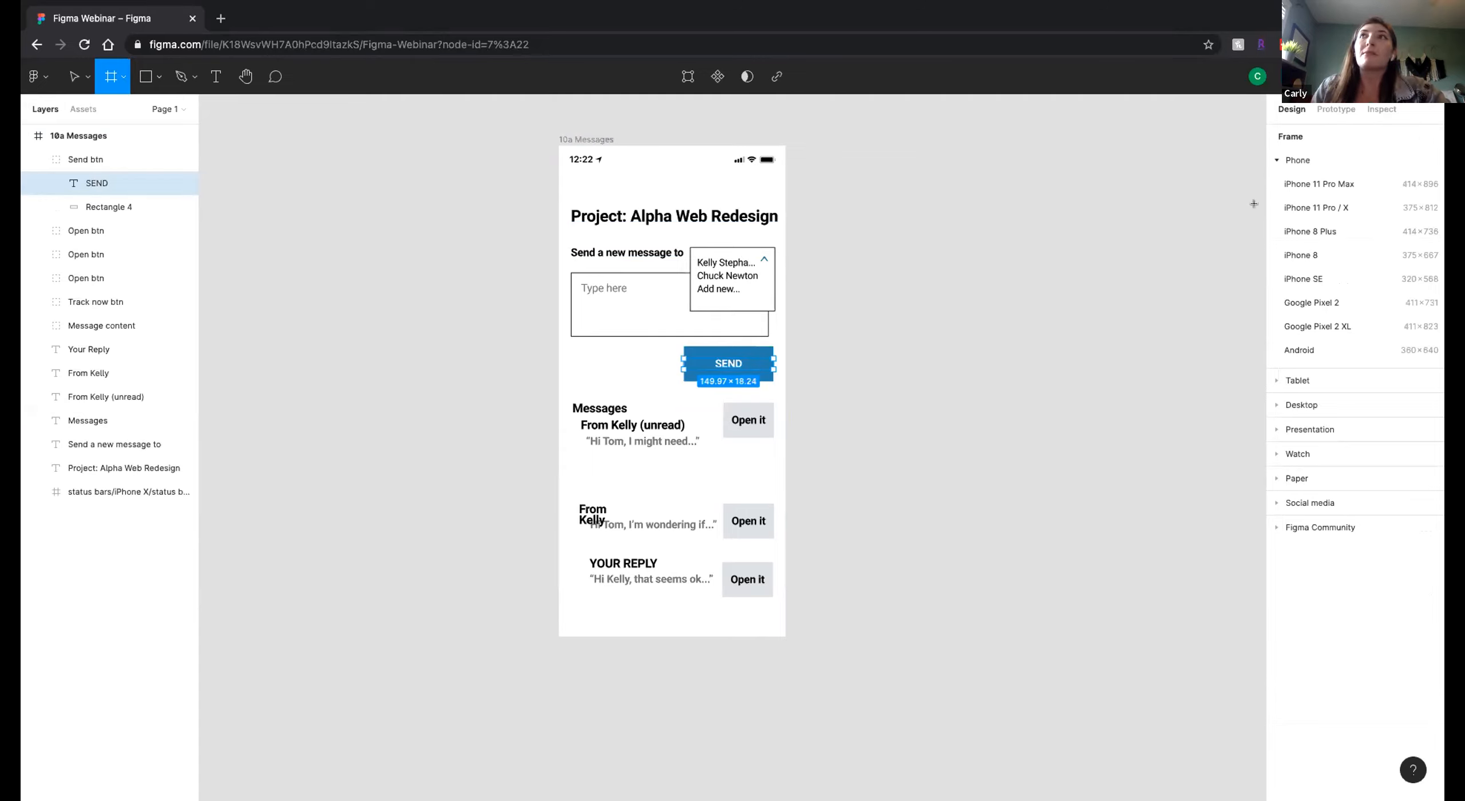
left_click(1315, 189)
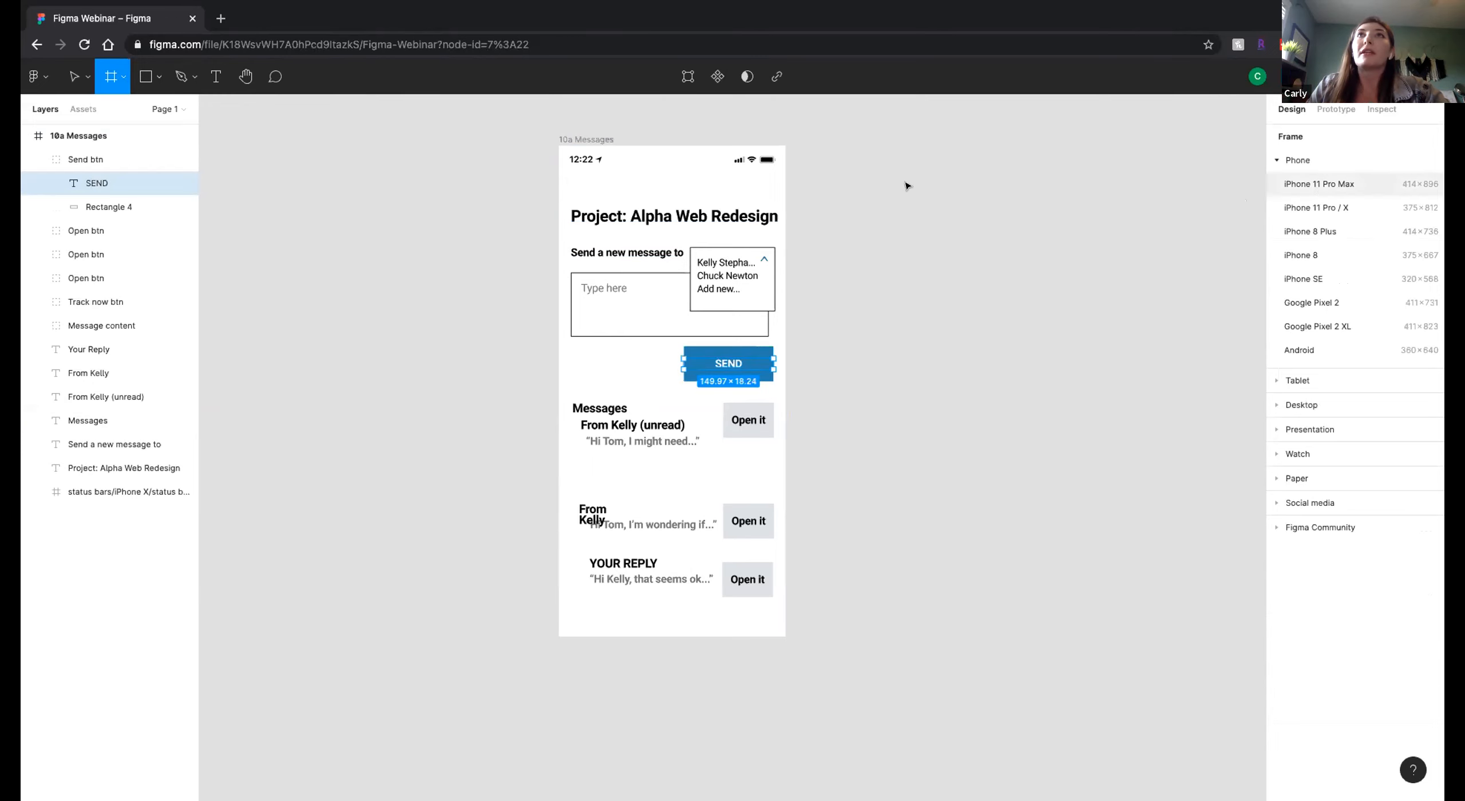
left_click_drag(858, 175, 862, 140)
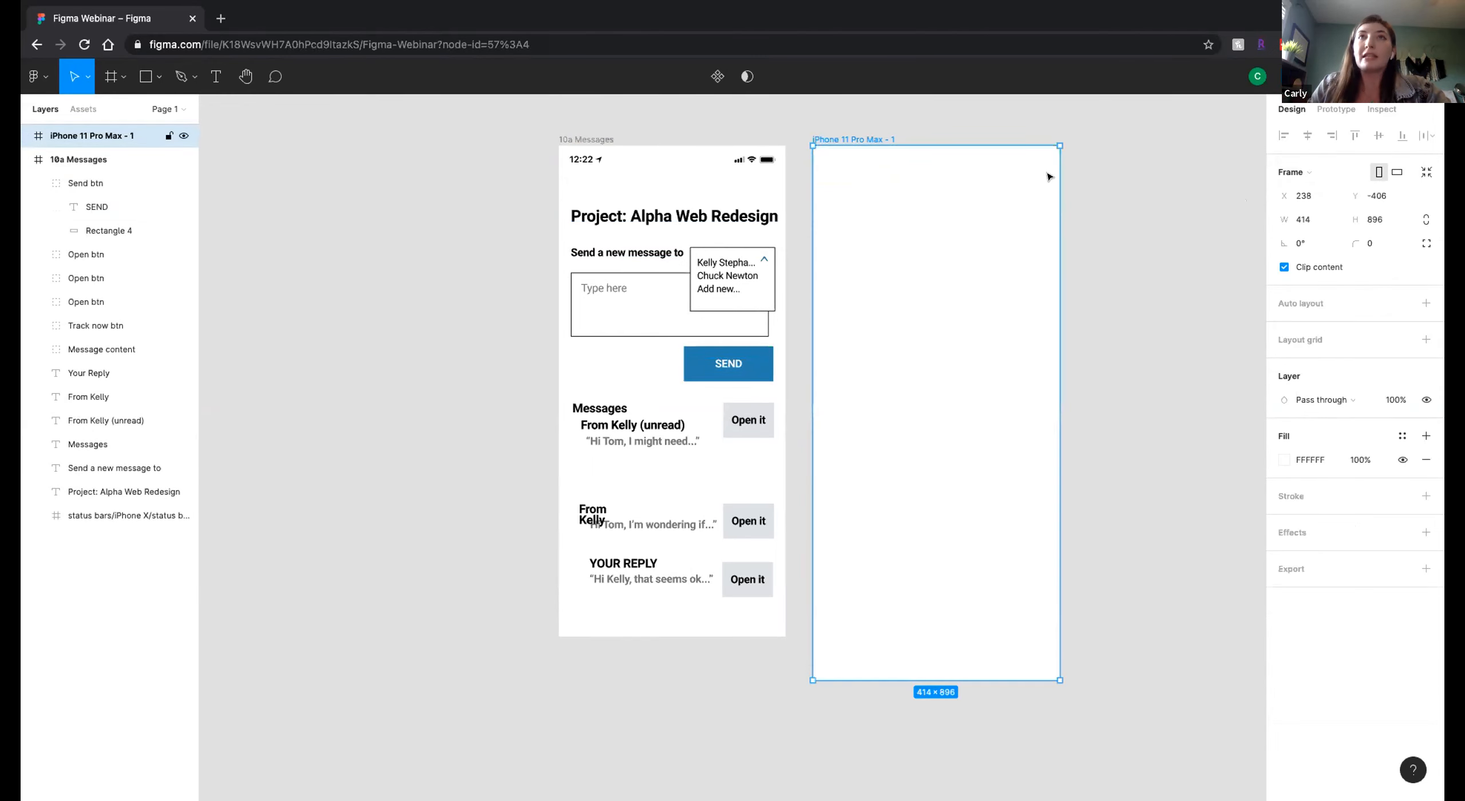
key("Delete")
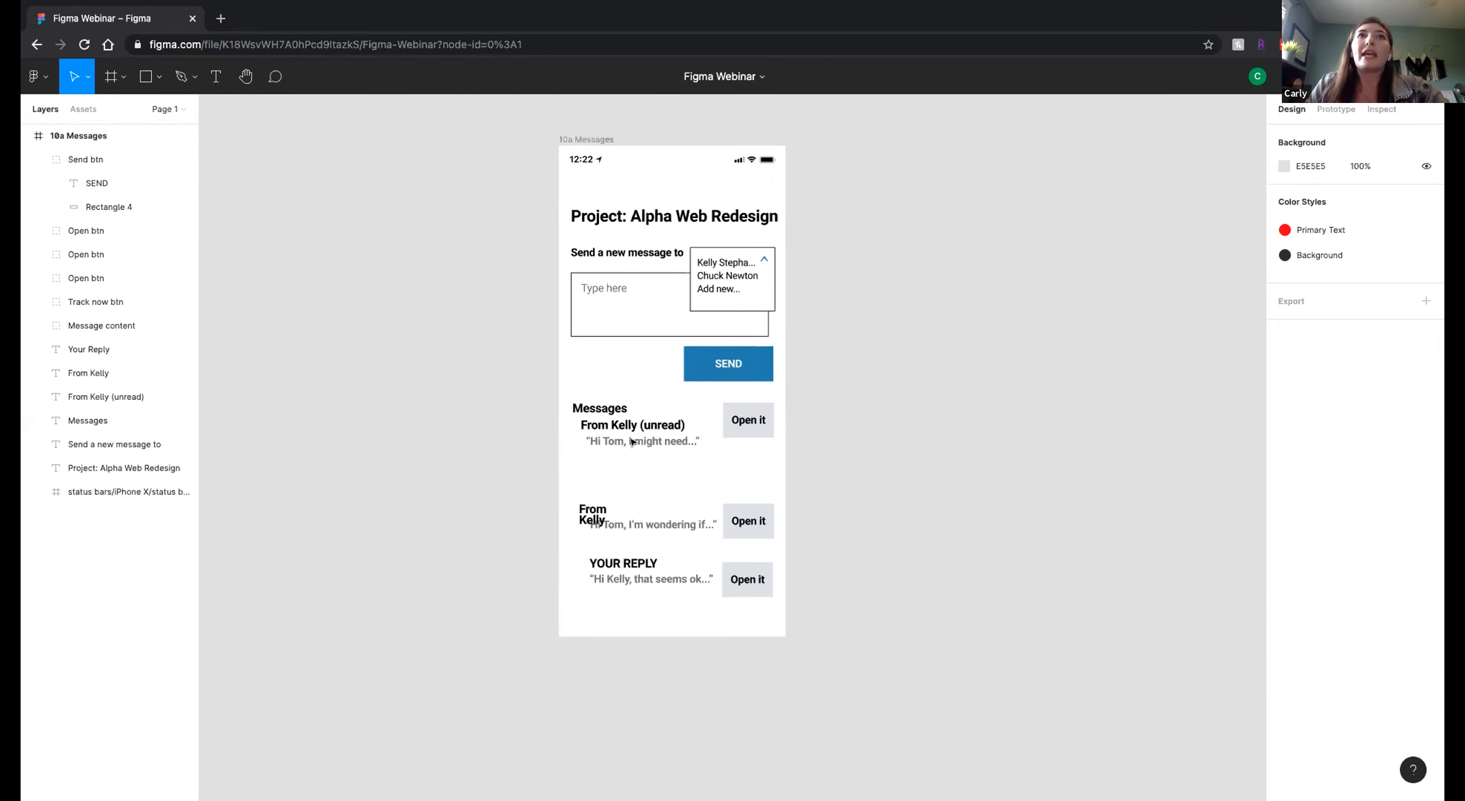
Draw a text box about 127 × 52 beside the SEND button and leave it empty to discard it.
double_click(681, 423)
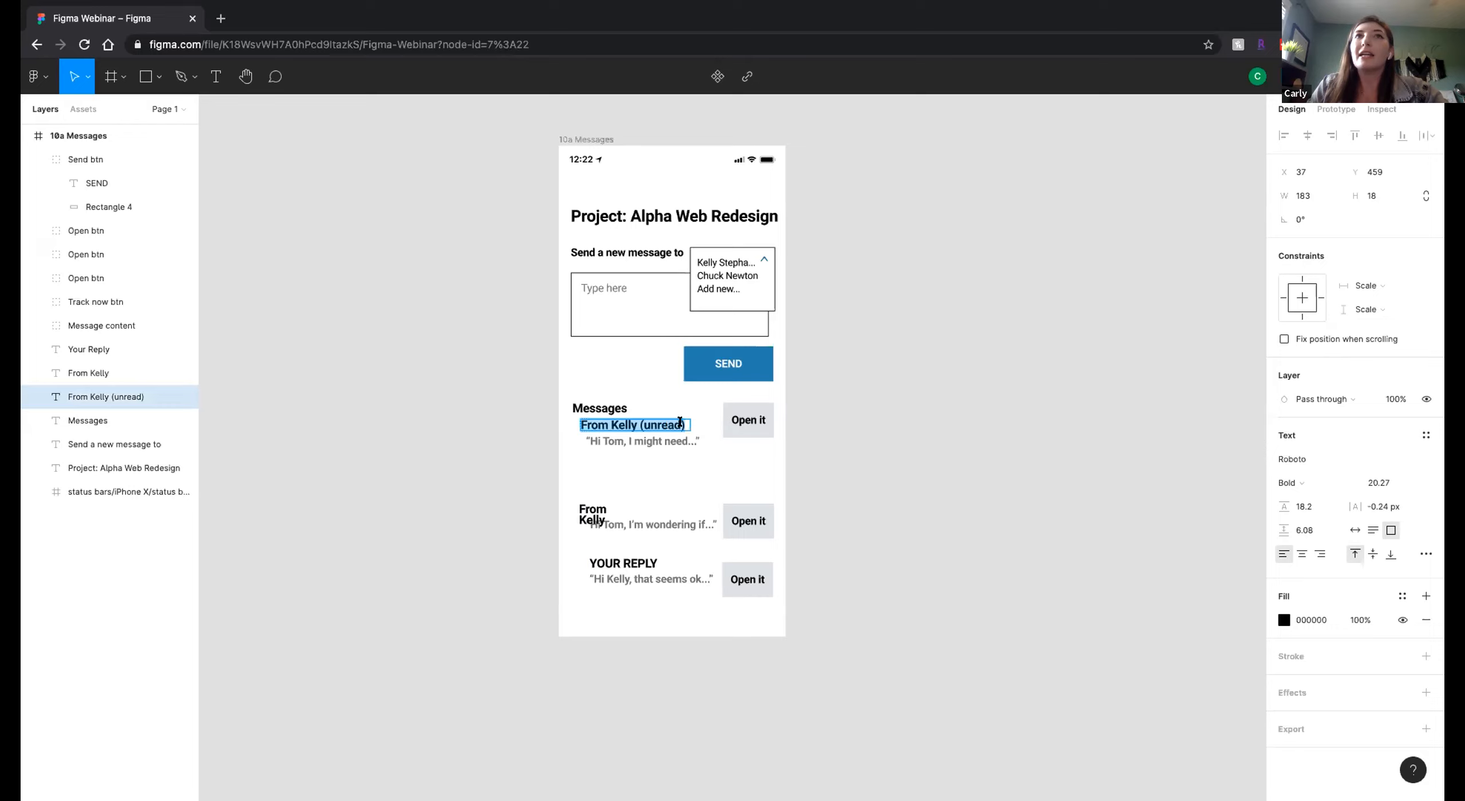
key("Escape")
left_click(216, 76)
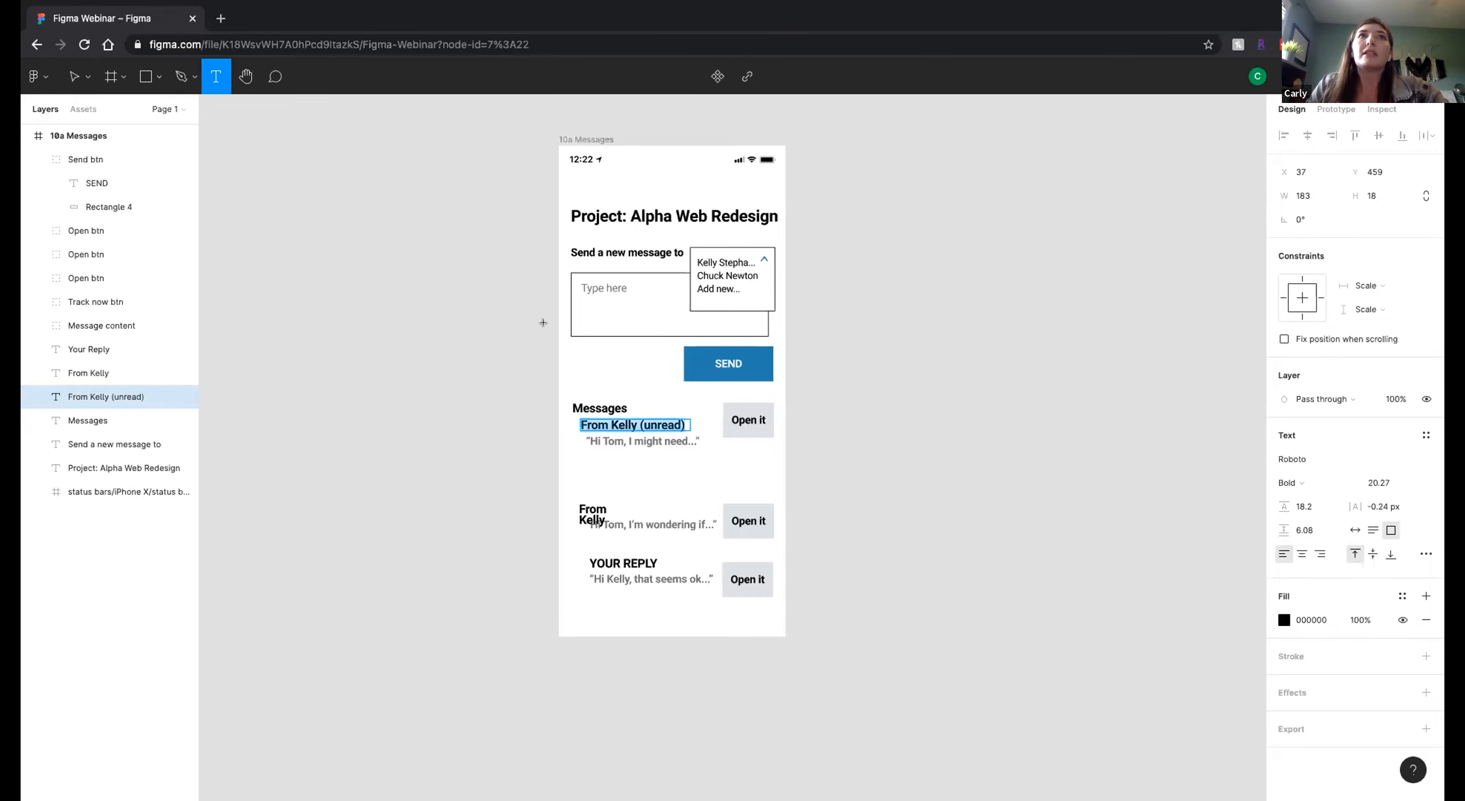
left_click_drag(582, 359, 658, 392)
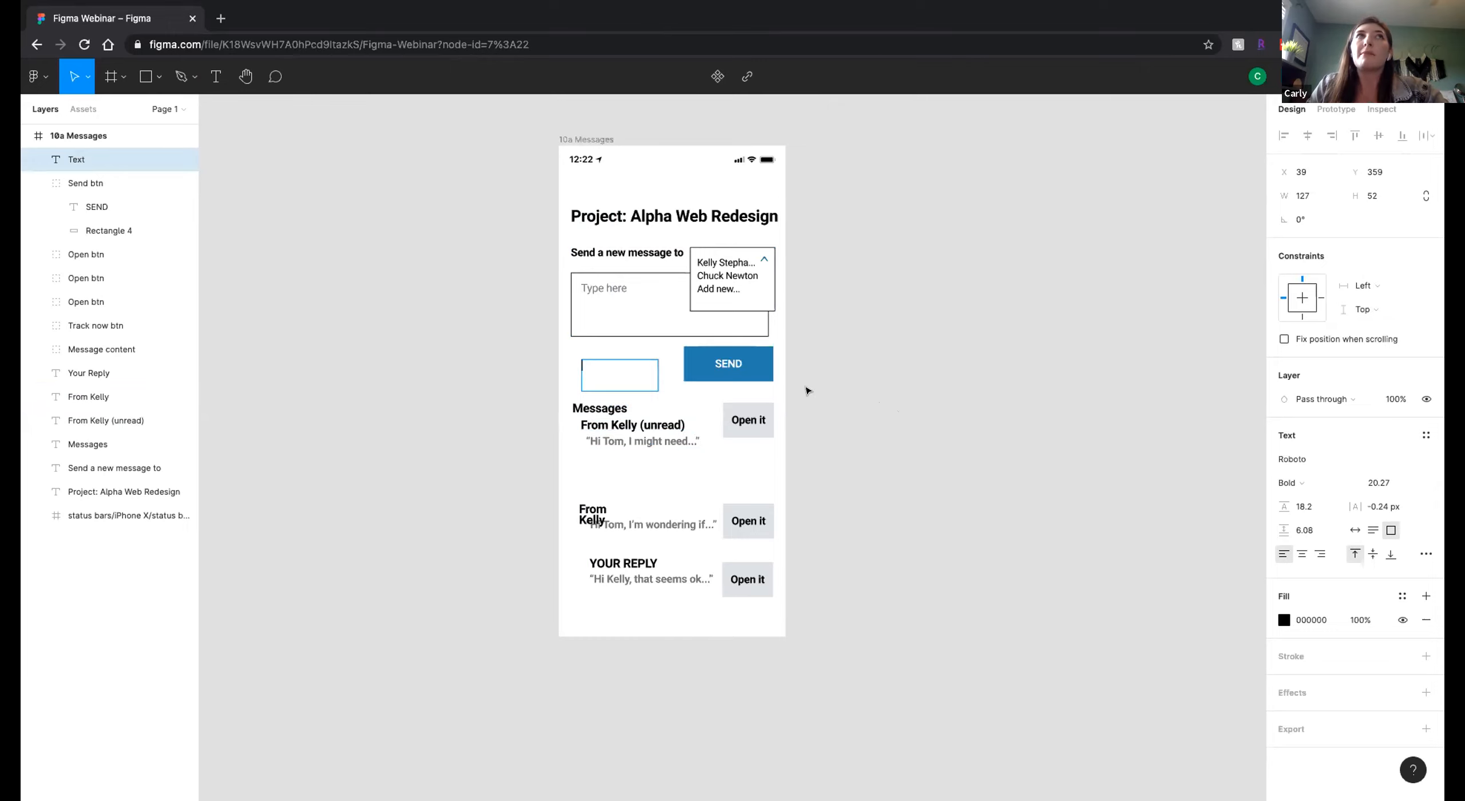
left_click(396, 181)
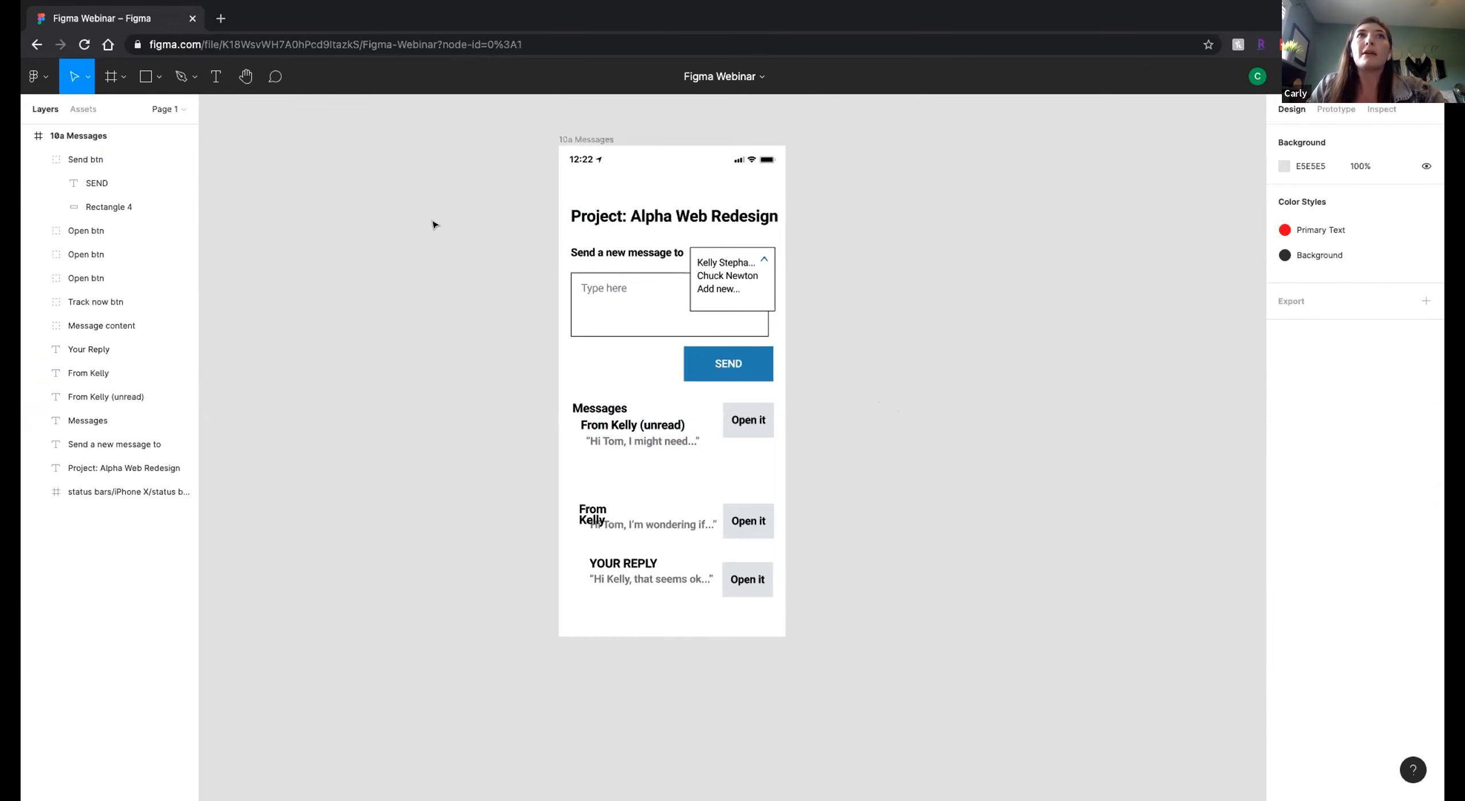
Examine the available font weights and font sizes for the unread message's sender heading.
key("t")
left_click(659, 423)
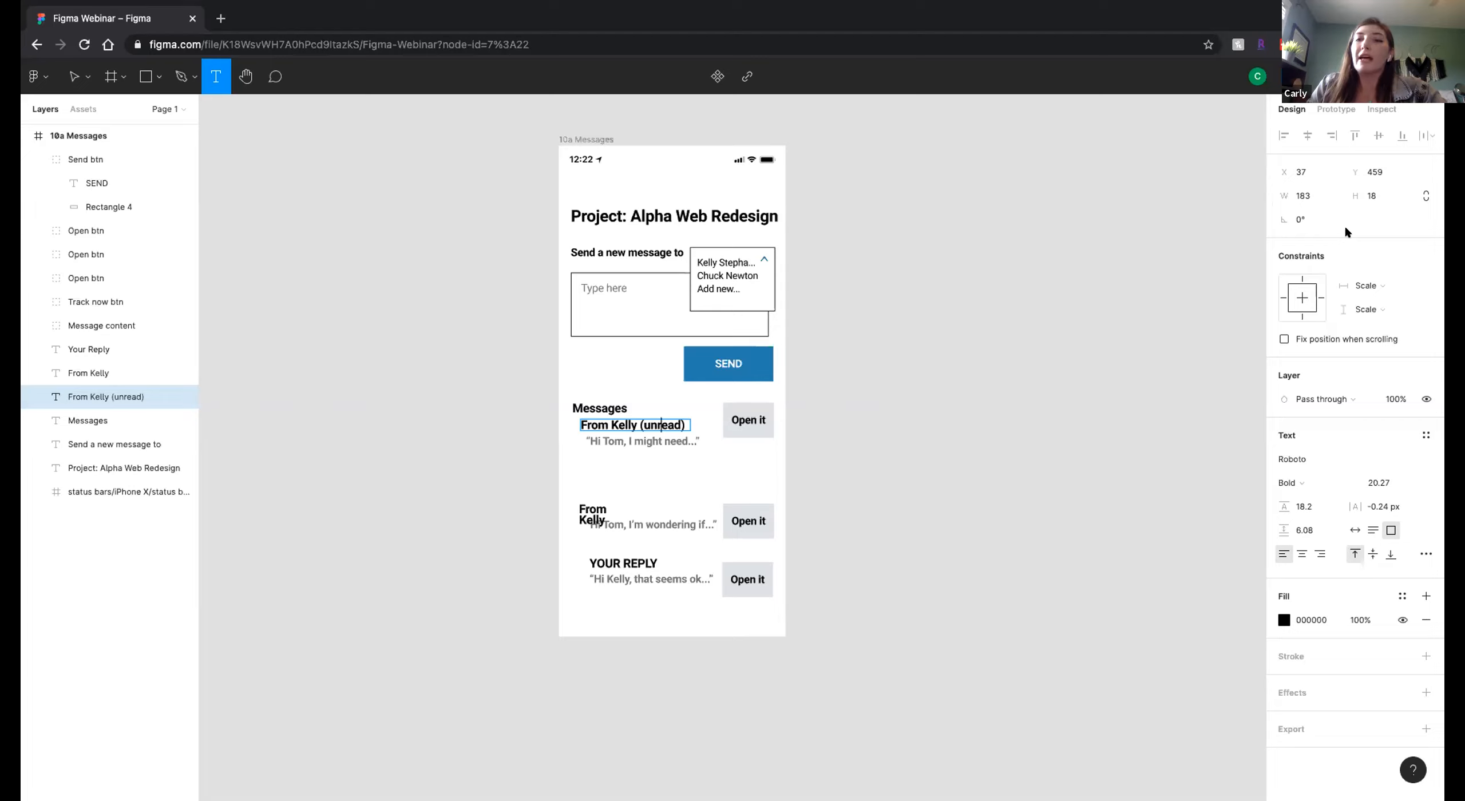
left_click(1343, 478)
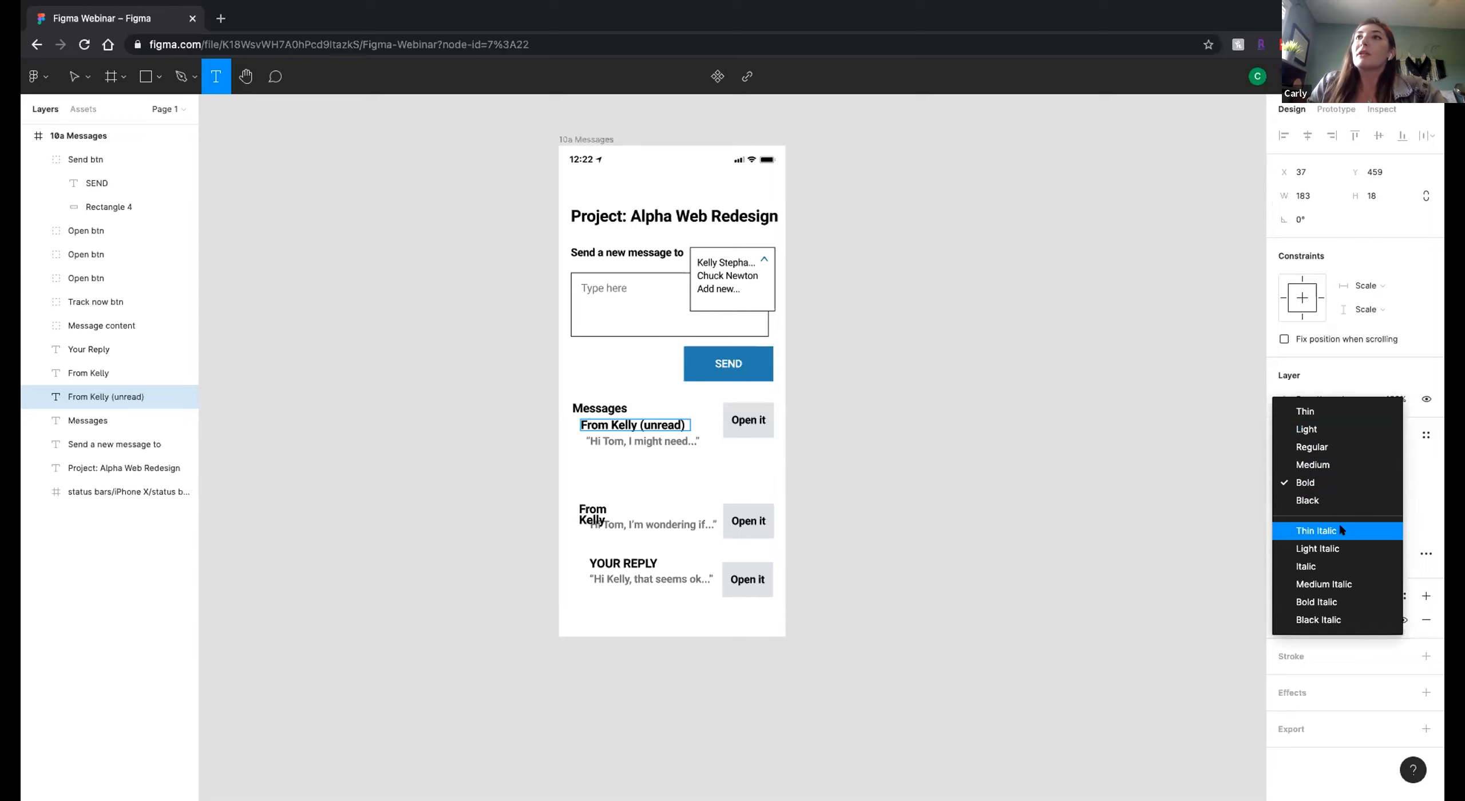
left_click(1427, 490)
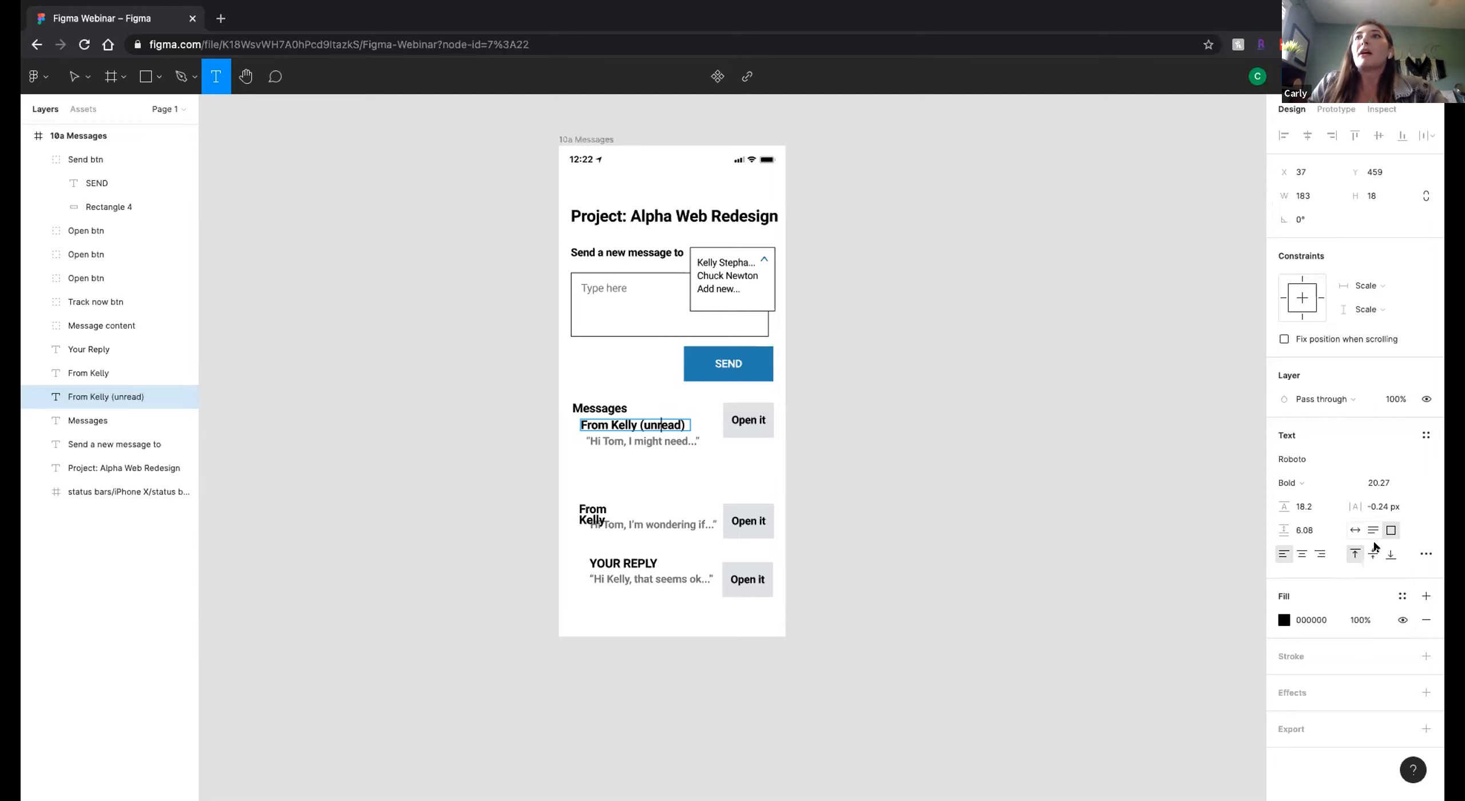
left_click(1405, 482)
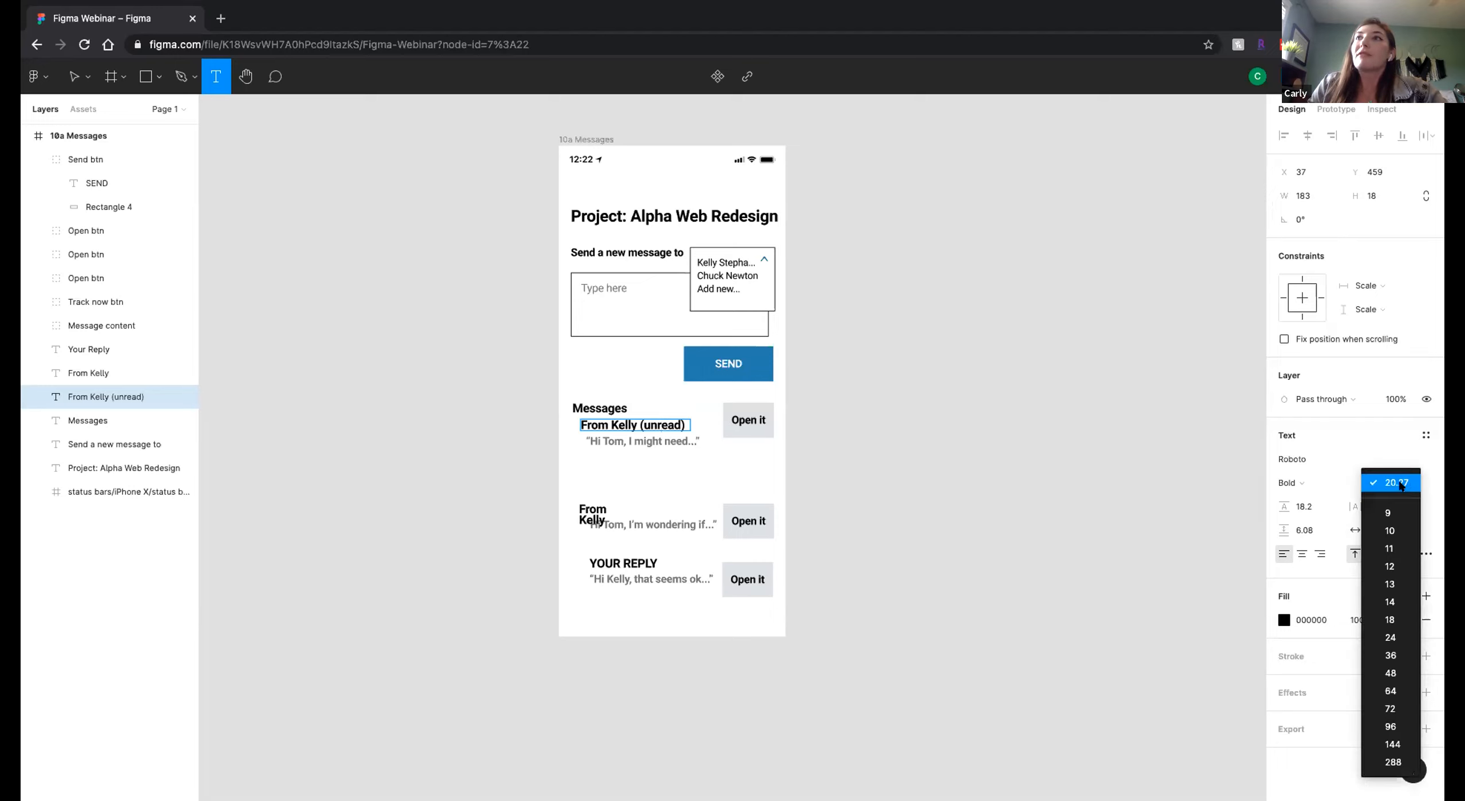
left_click(1423, 502)
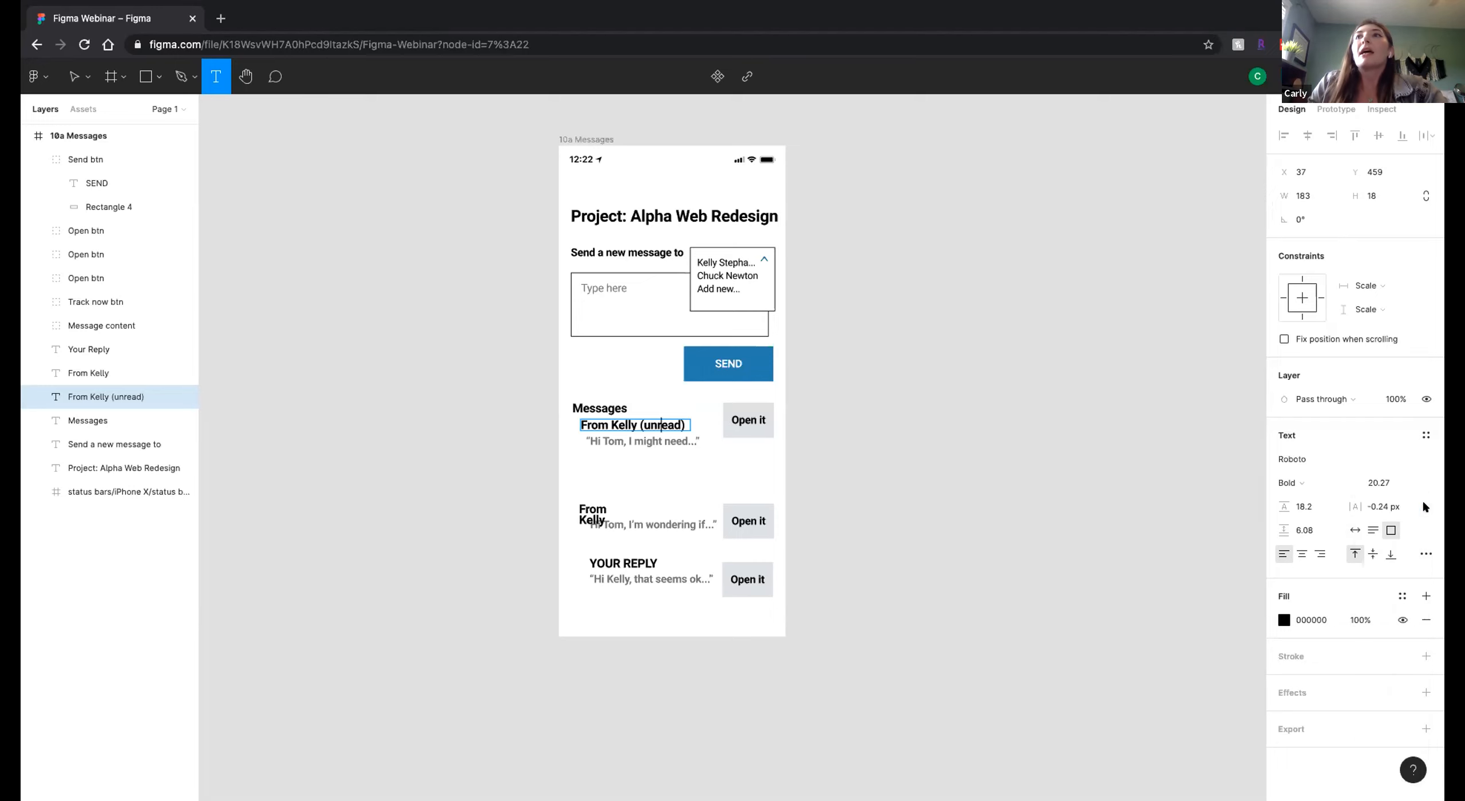
left_click(675, 455)
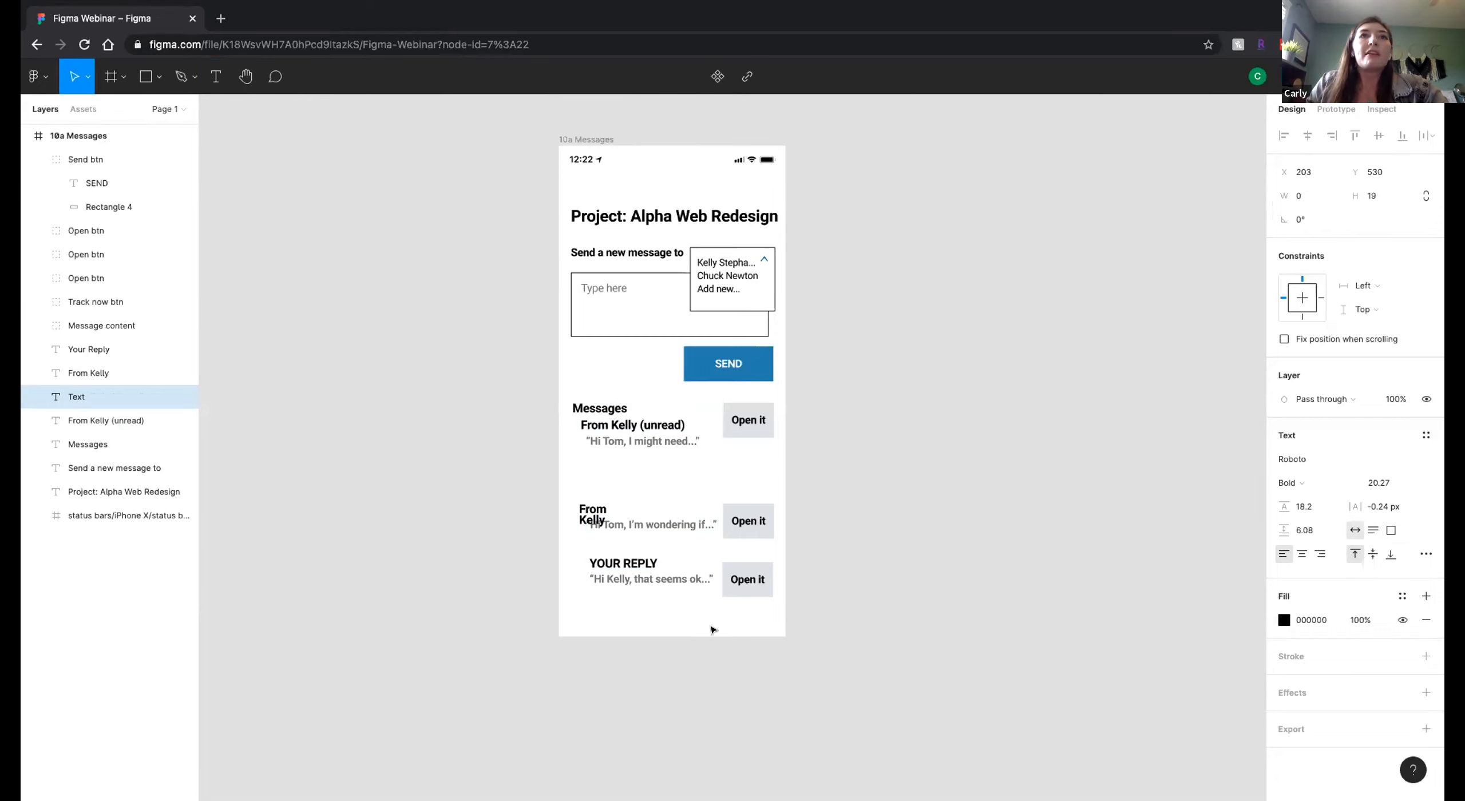
Try to put the YOUR REPLY heading in mixed case by retyping it as "Your Reply".
double_click(608, 563)
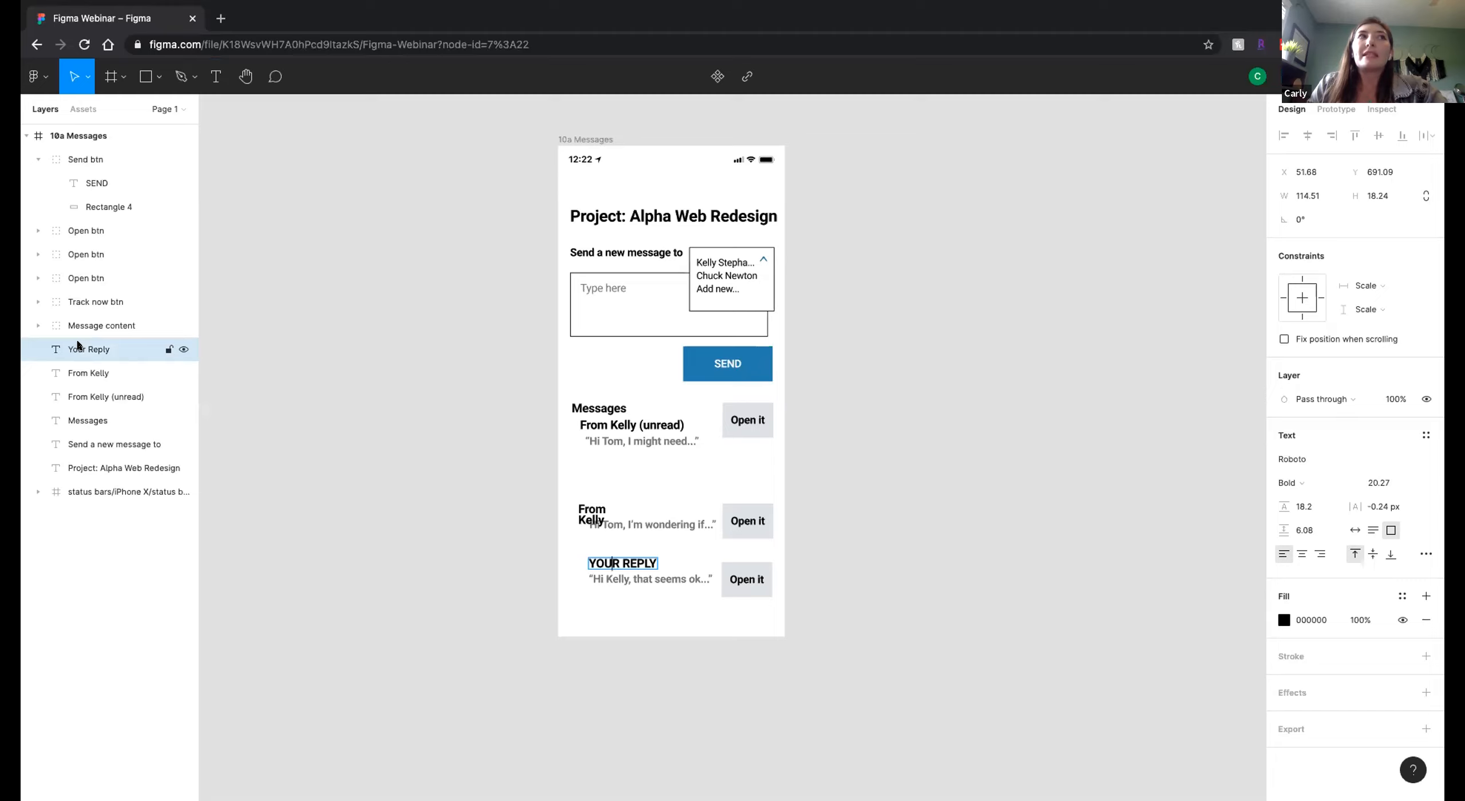
scroll(635, 557, "right", 1)
triple_click(635, 557)
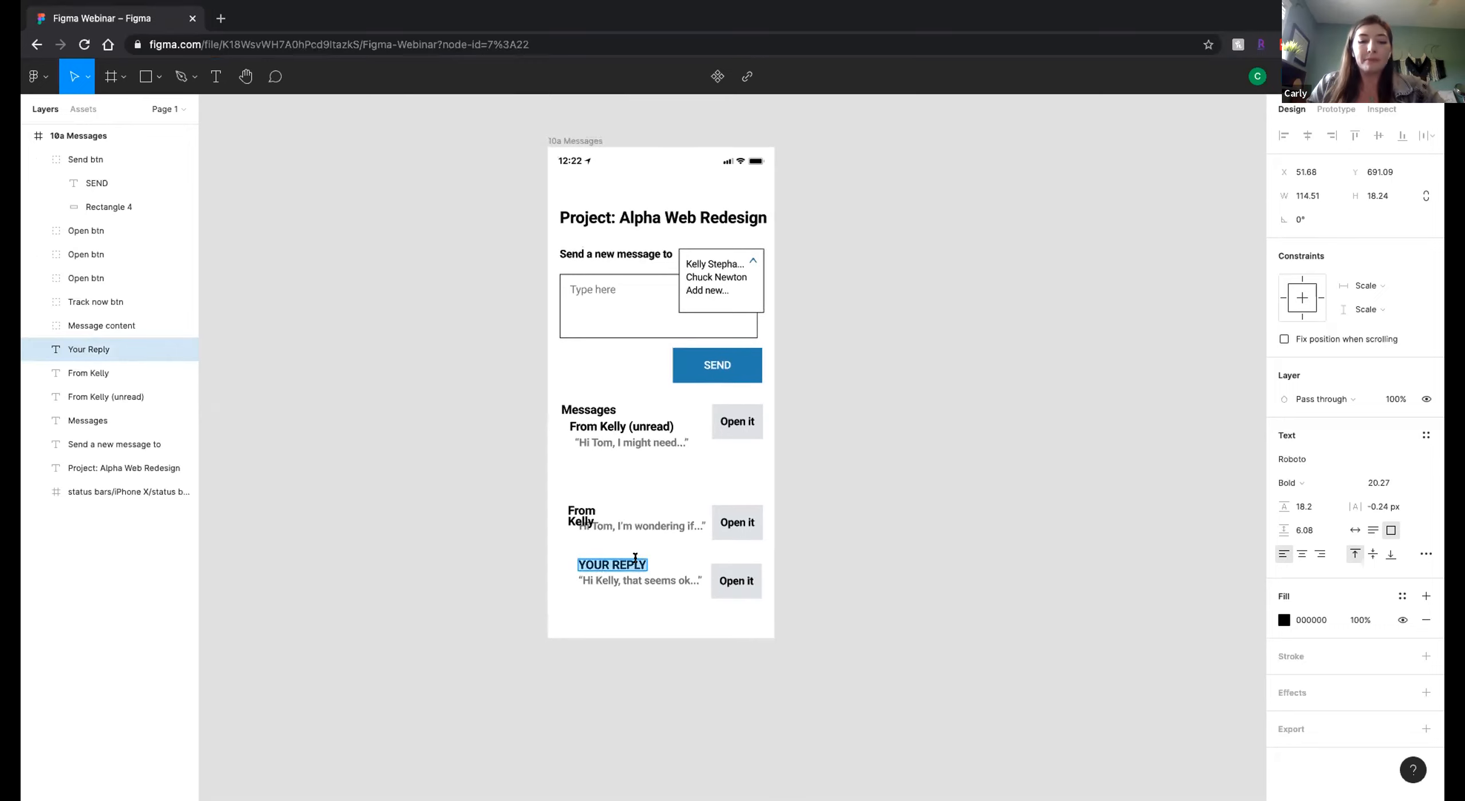
type("Your")
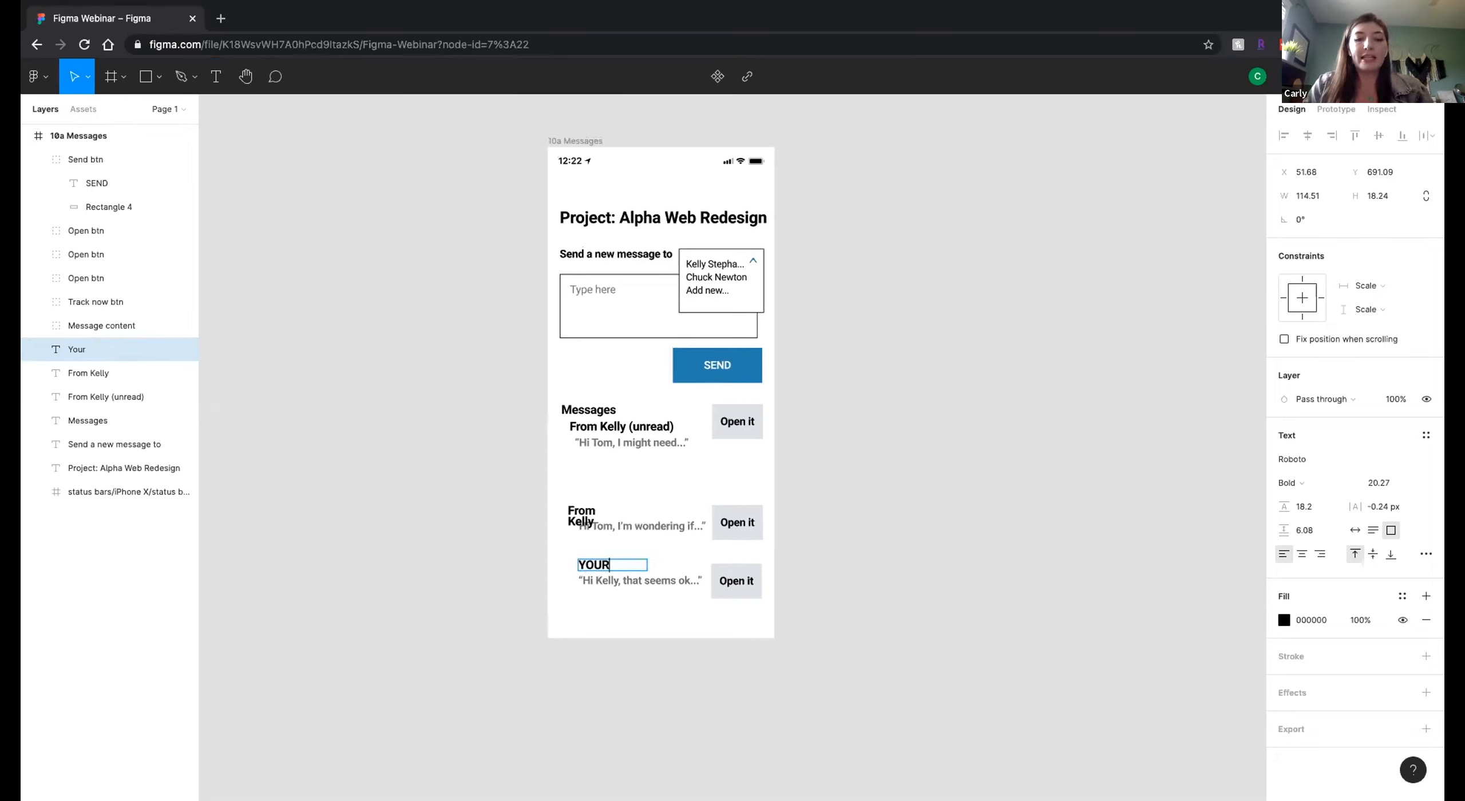
type(" Reply")
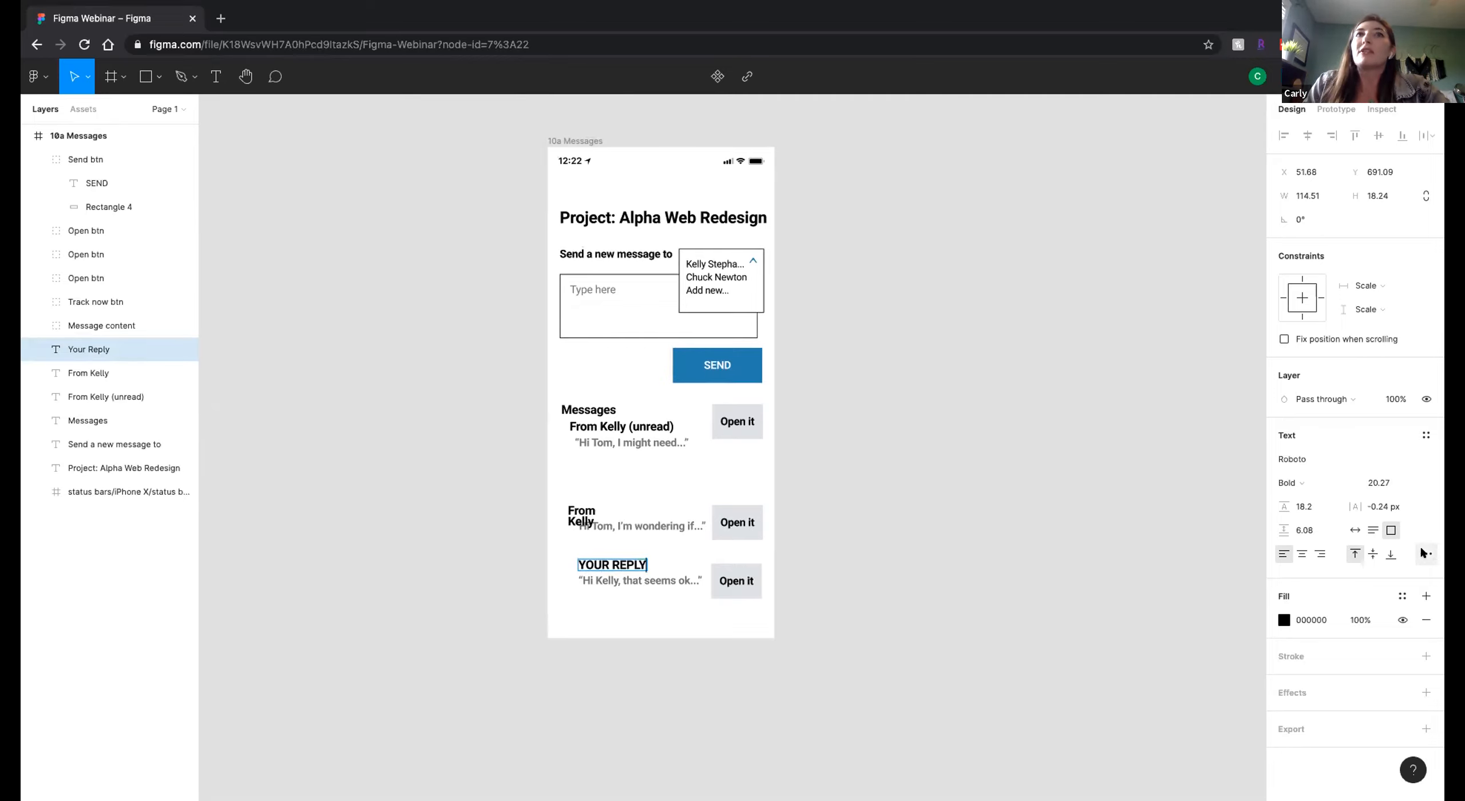
Set the letter case of the YOUR REPLY heading to title case and deselect it.
left_click_drag(657, 566, 591, 564)
triple_click(591, 563)
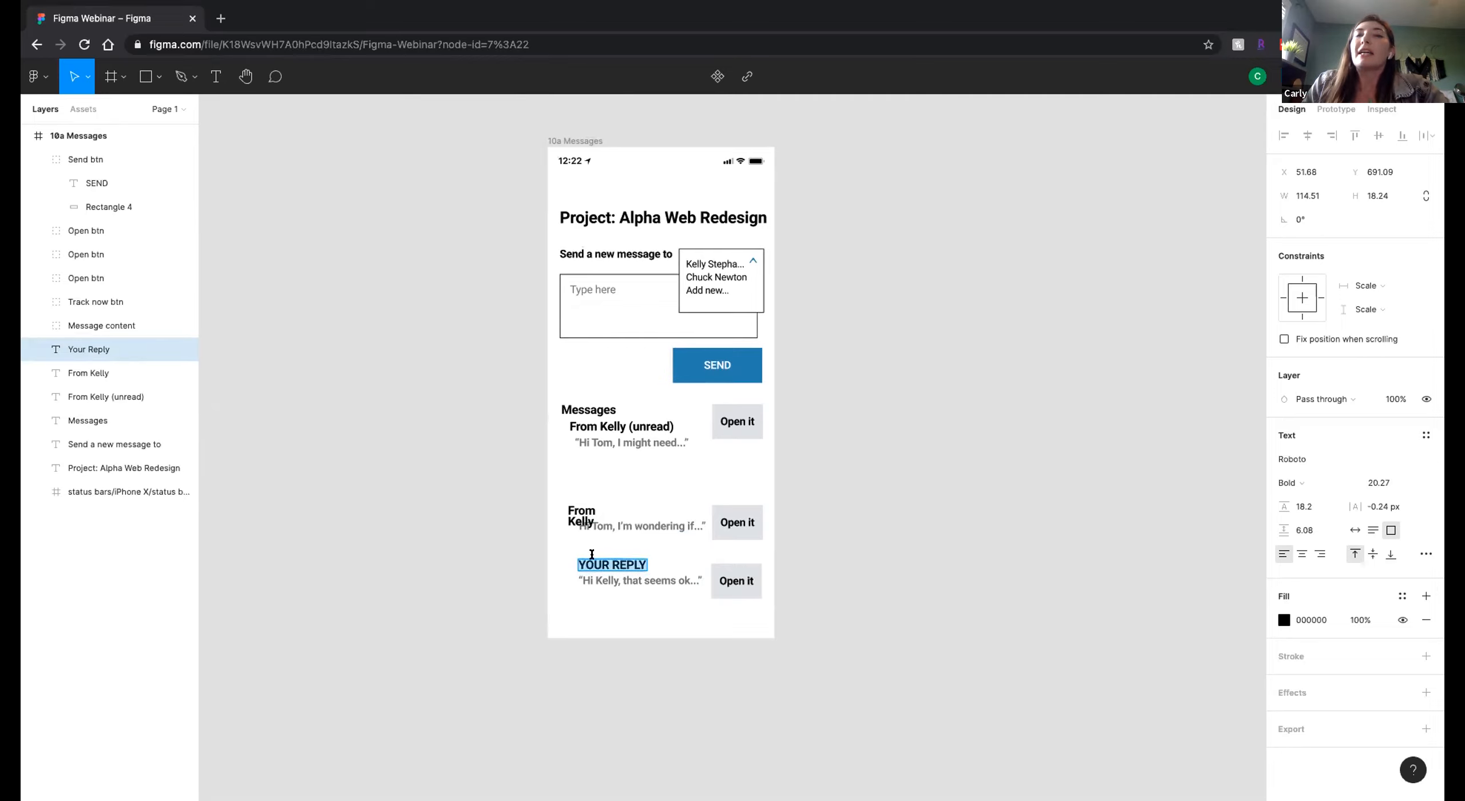
left_click(1425, 554)
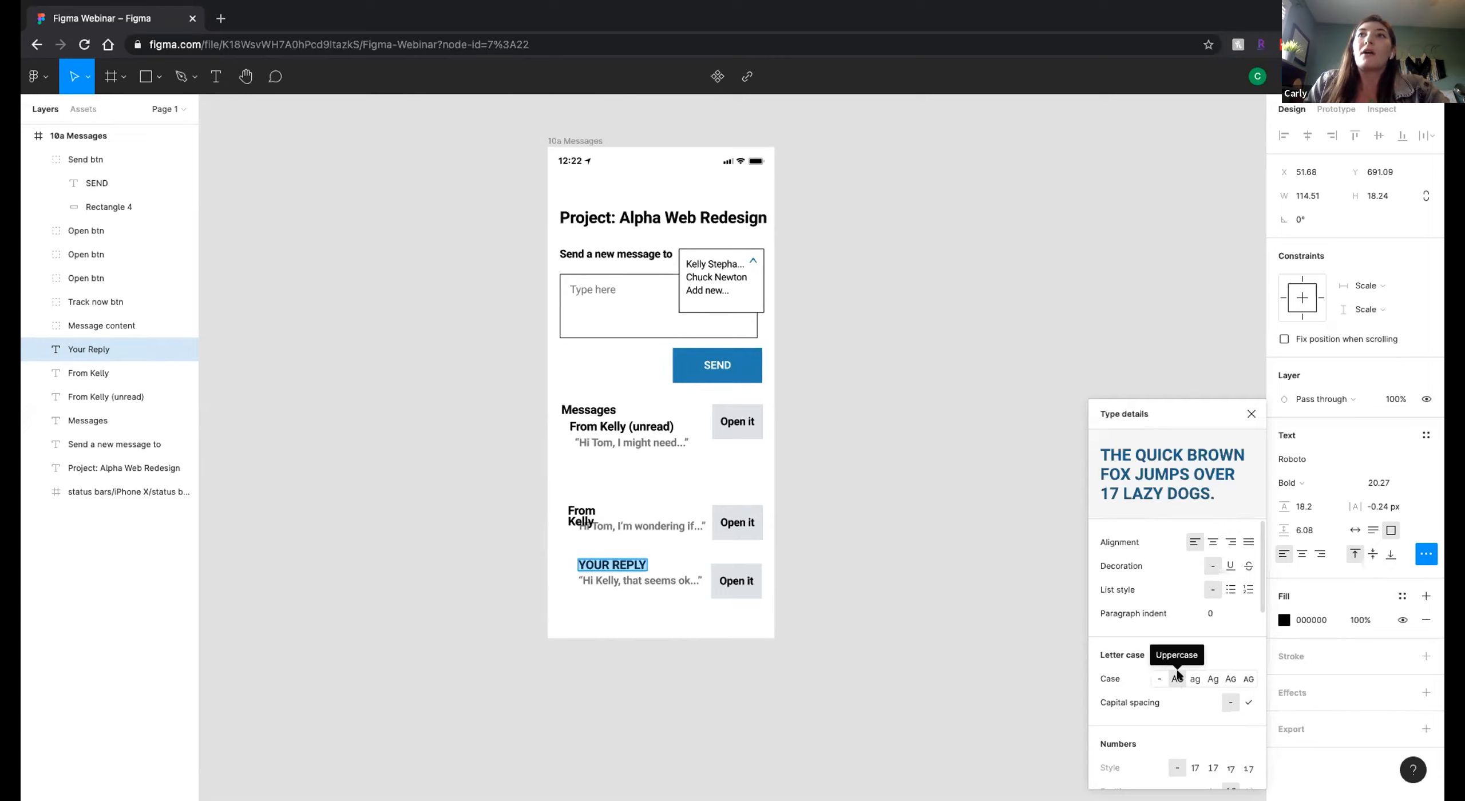
left_click(1212, 678)
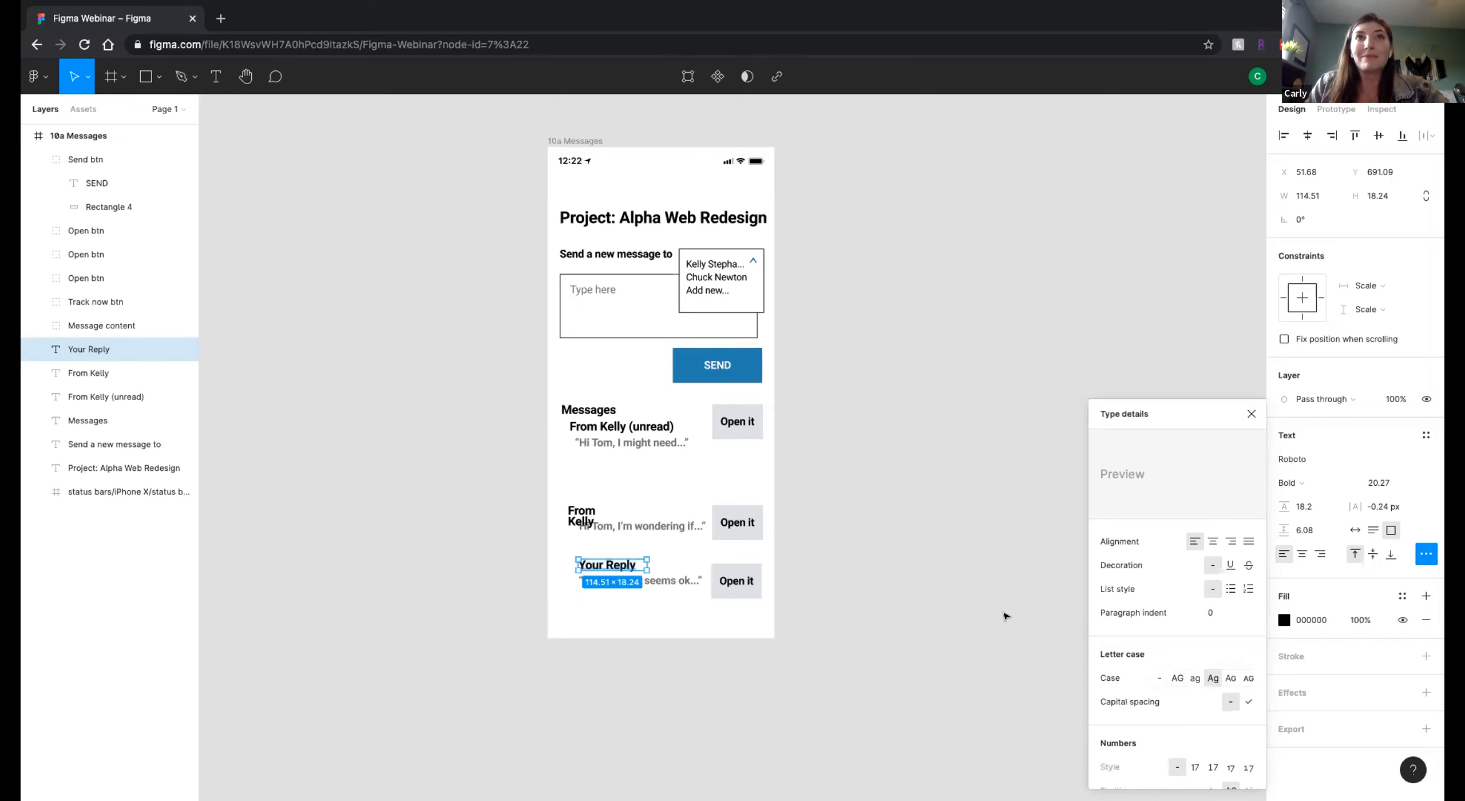
left_click(1251, 415)
scroll(661, 401, "up", 2)
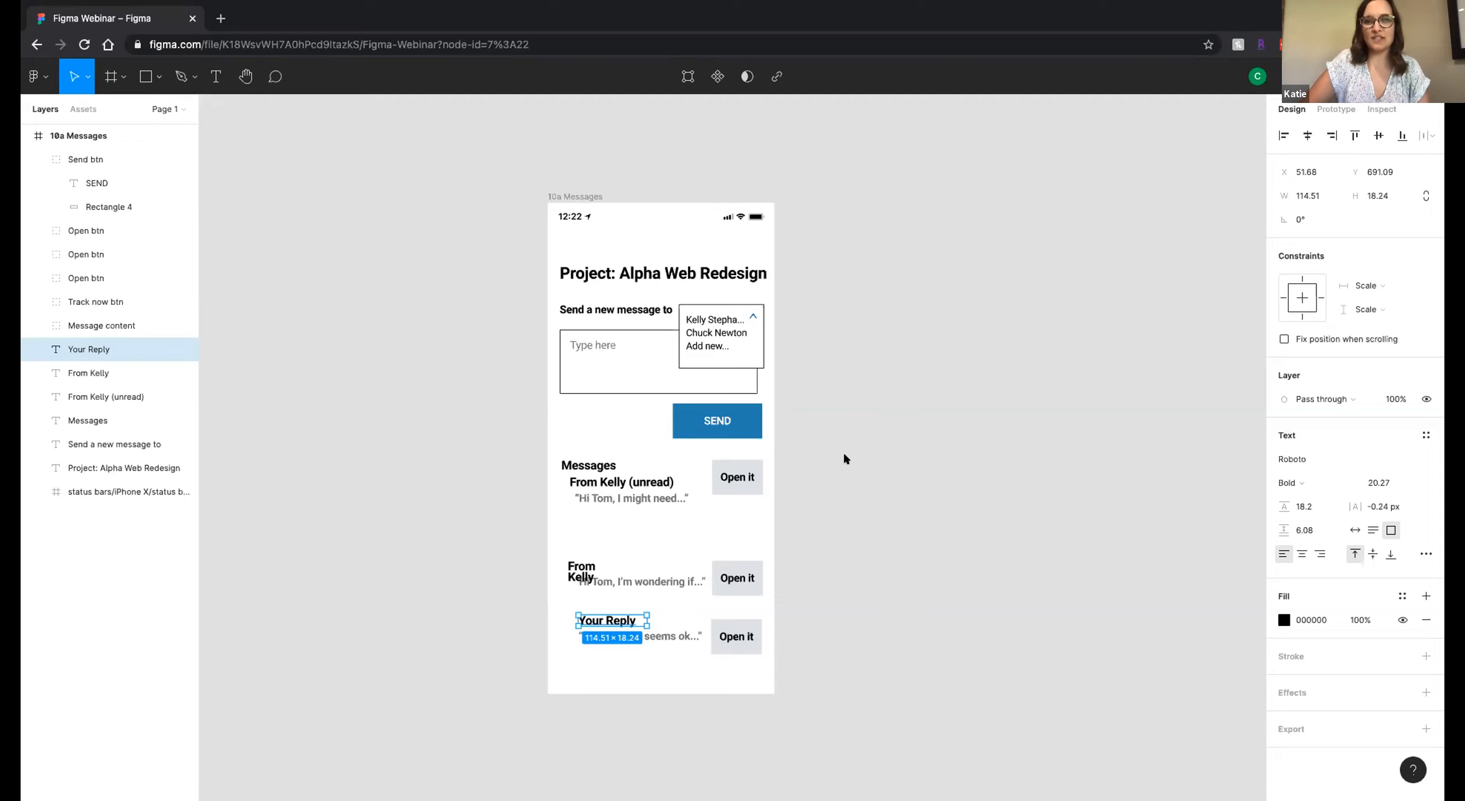
scroll(857, 443, "right", 2)
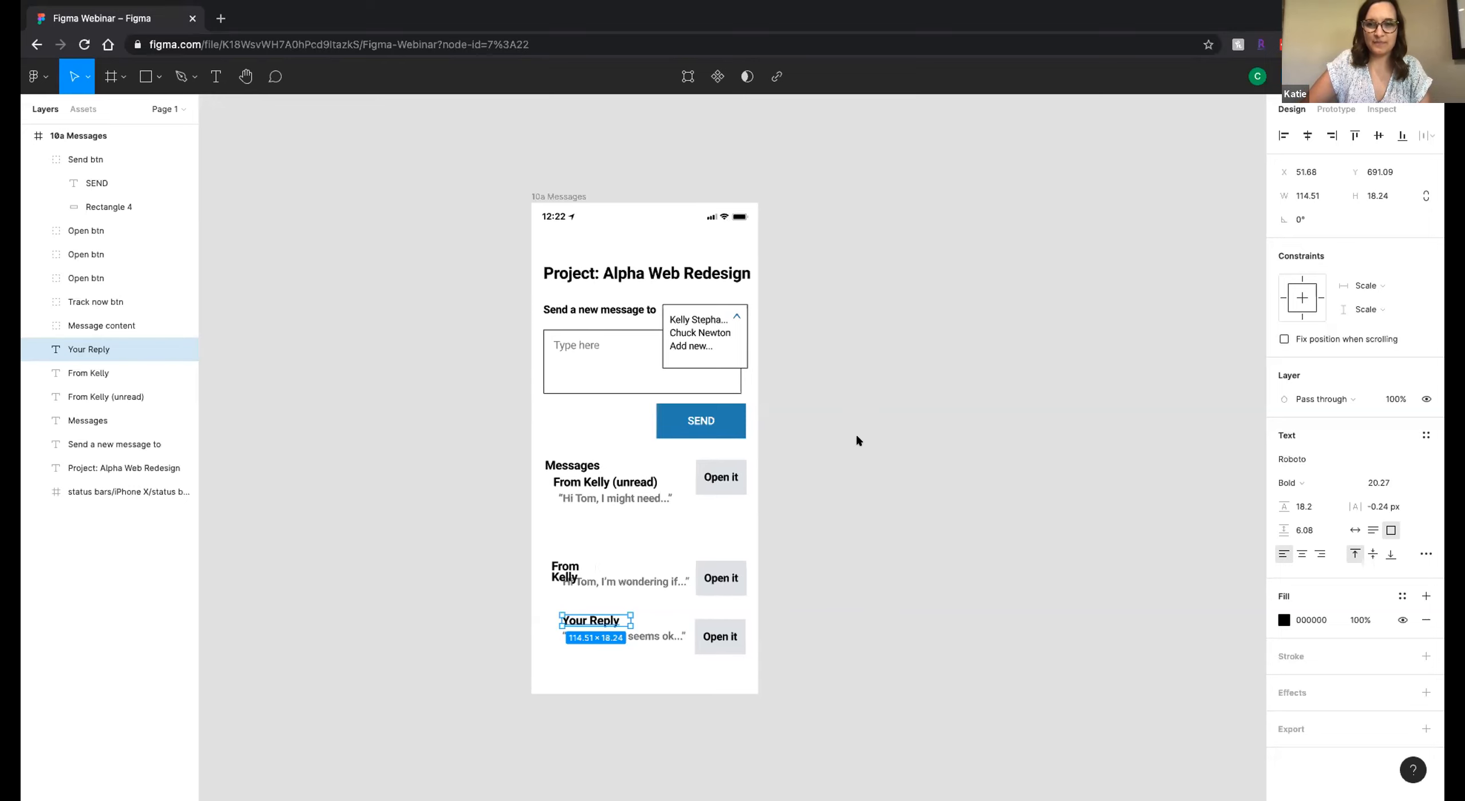
left_click(821, 410)
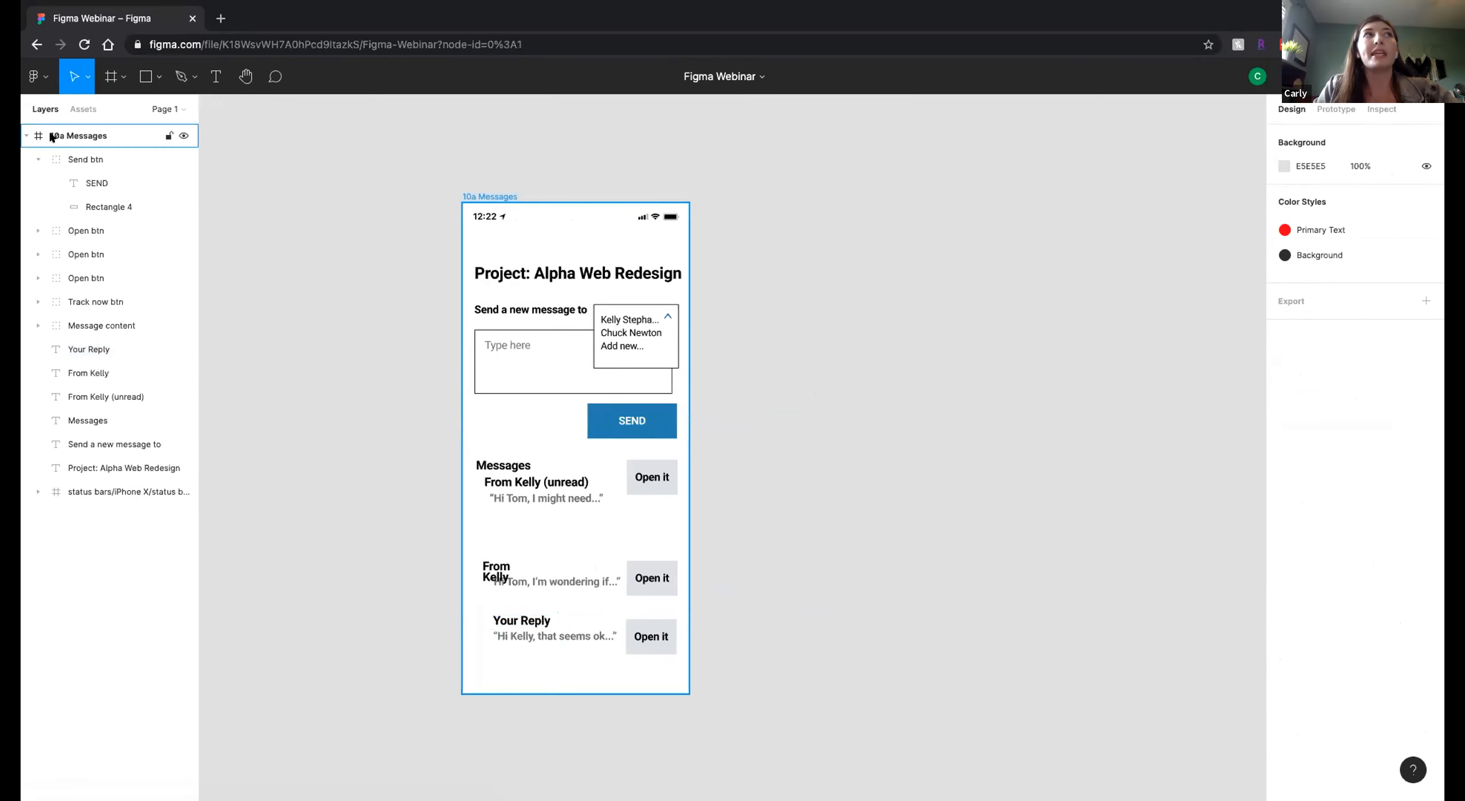
Collapse the Send btn group's layers and widen the second message's sender heading text box to about 113.
left_click(37, 158)
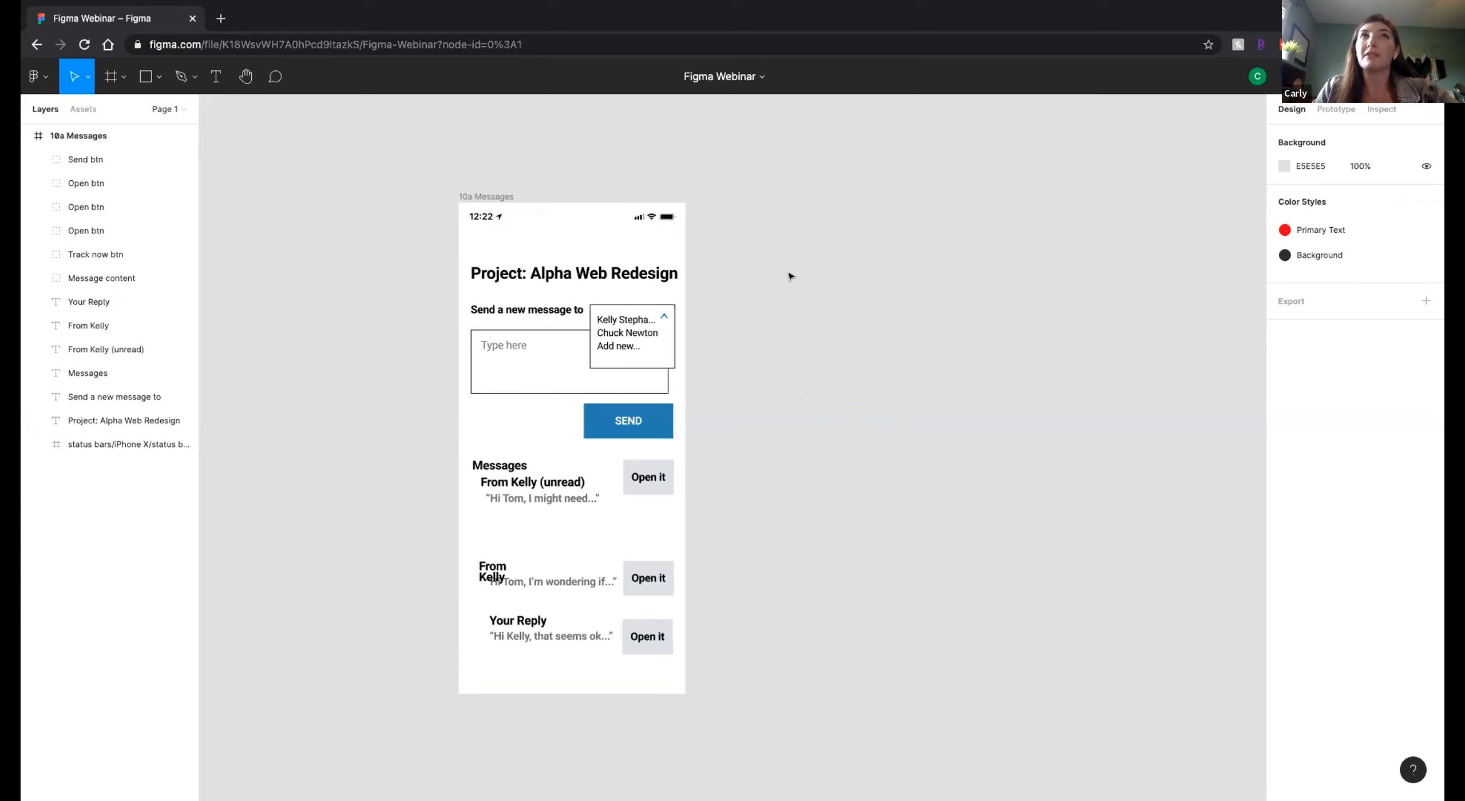
scroll(790, 261, "right", 2)
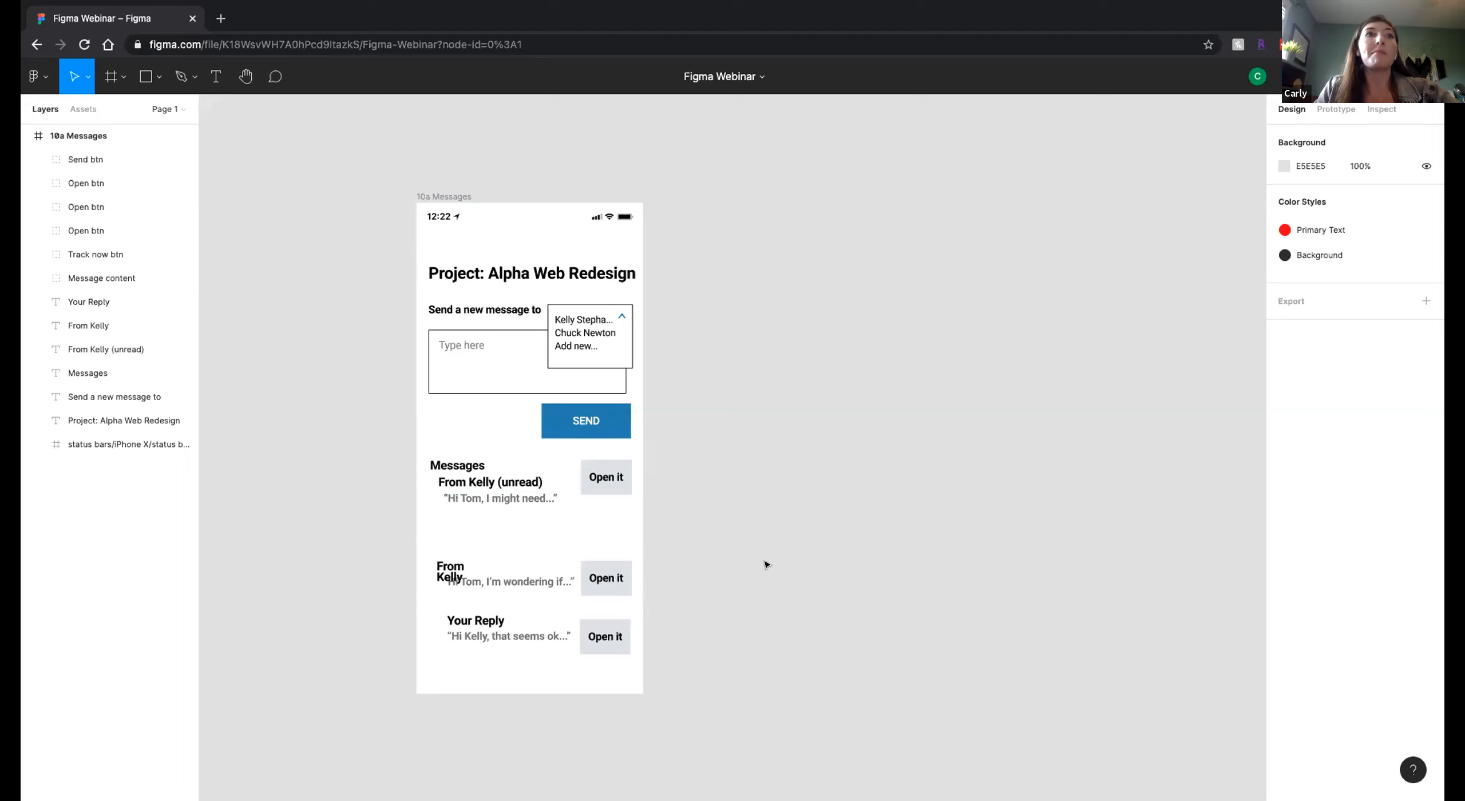
left_click(446, 568)
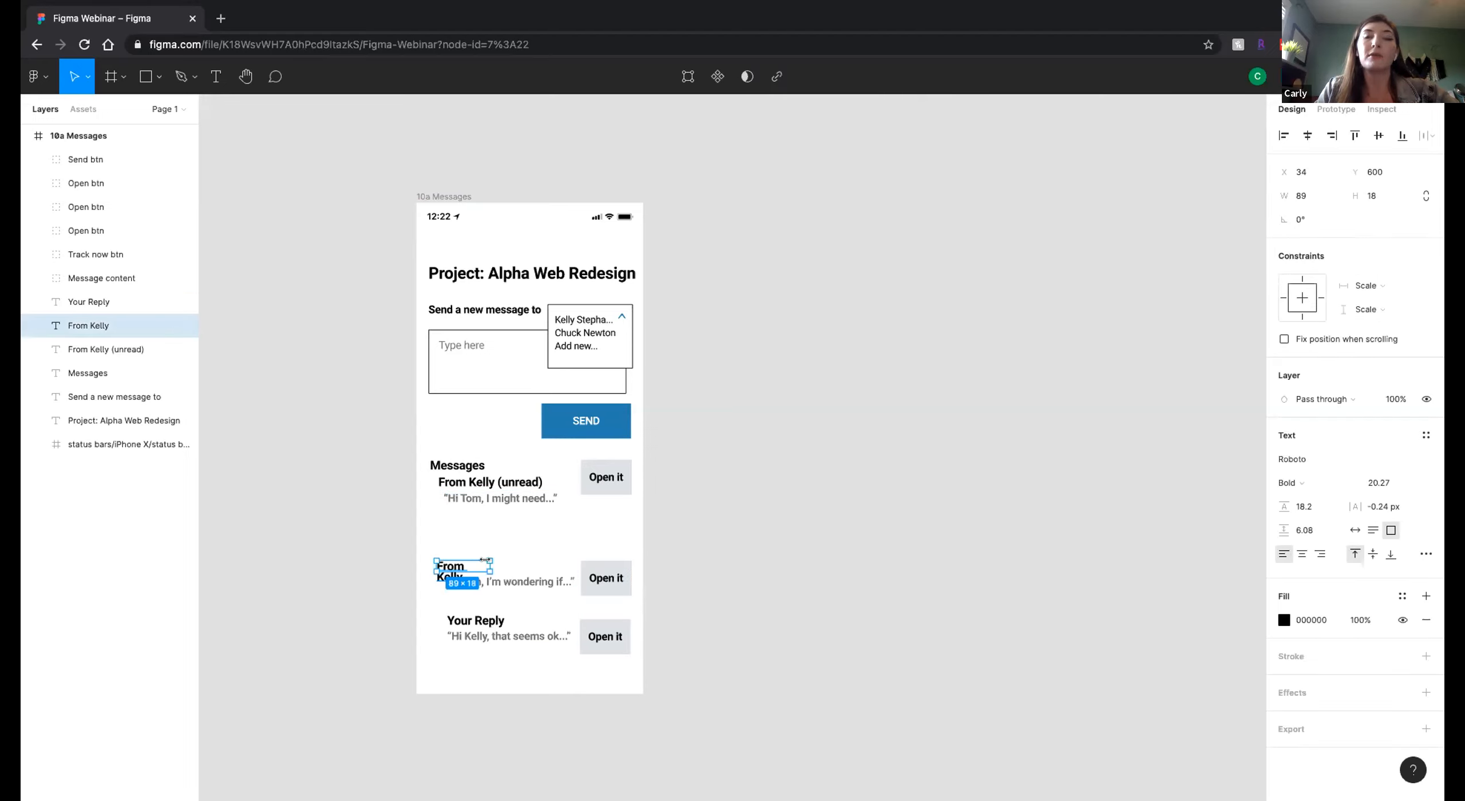
left_click_drag(485, 559, 503, 562)
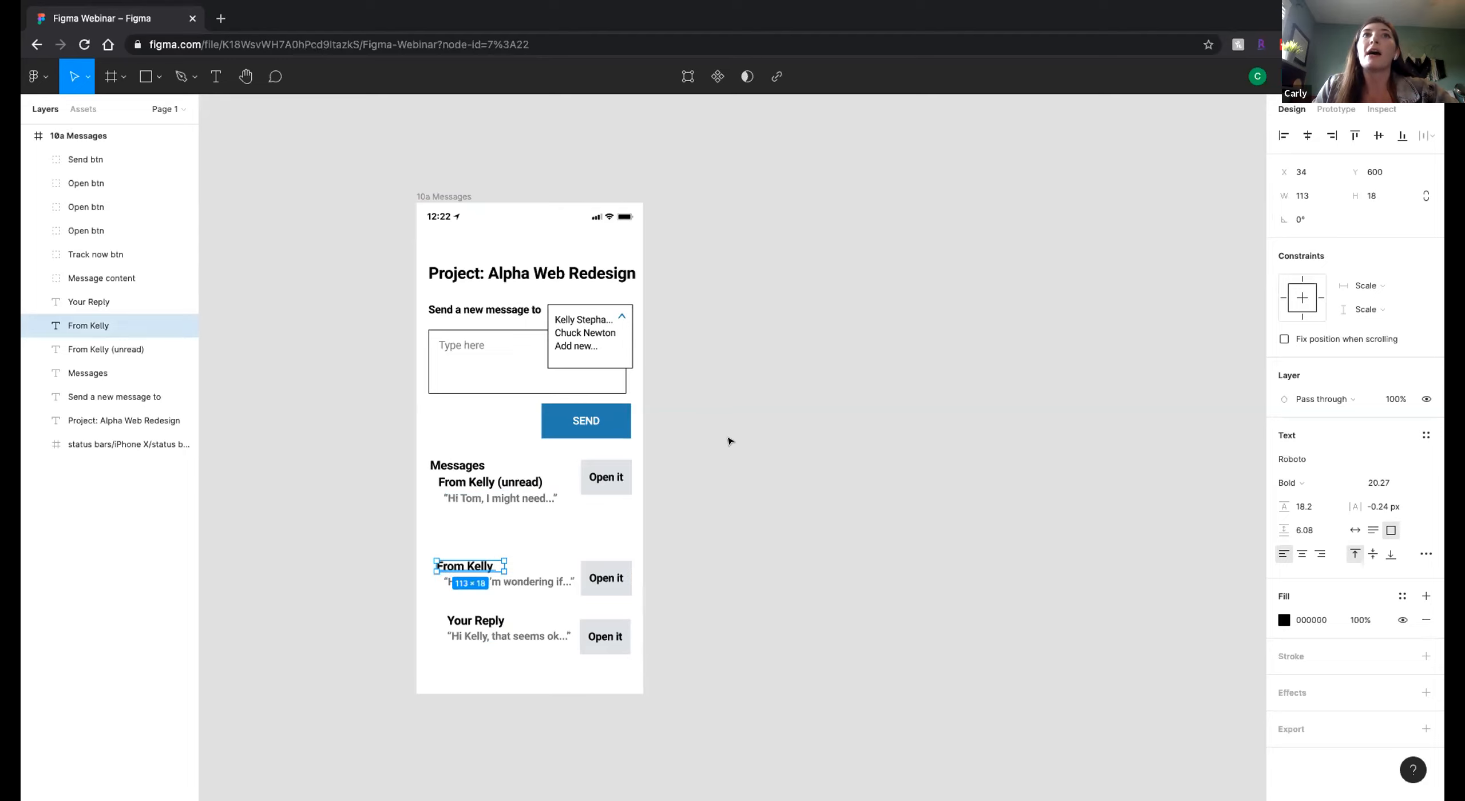
Set the height of the Send btn group to 60 and deselect it.
left_click(613, 424)
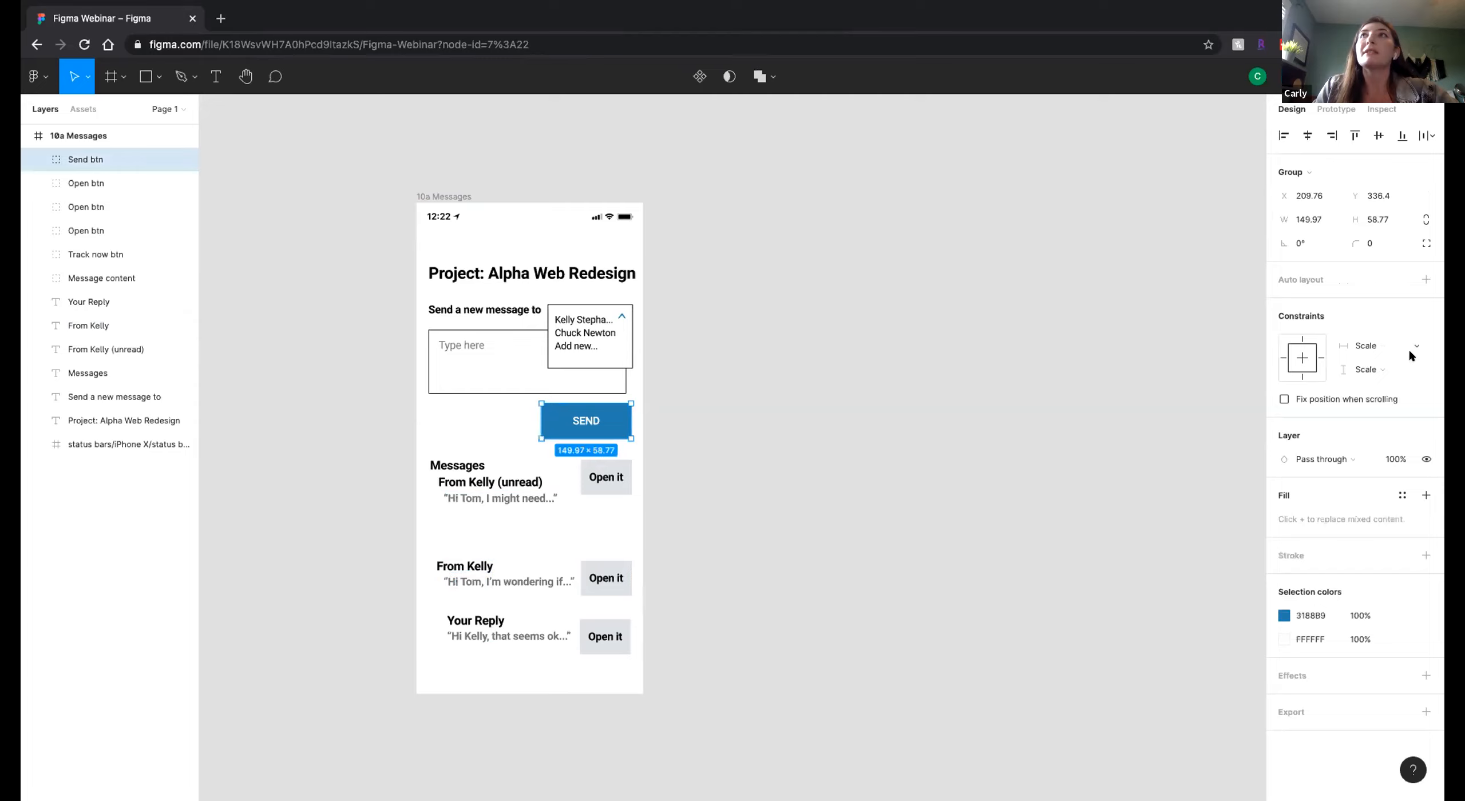
left_click(1378, 220)
type("60")
key("Return")
left_click(1221, 336)
Round the SEND button's corners with a corner radius of 10 and deselect it.
left_click(609, 433)
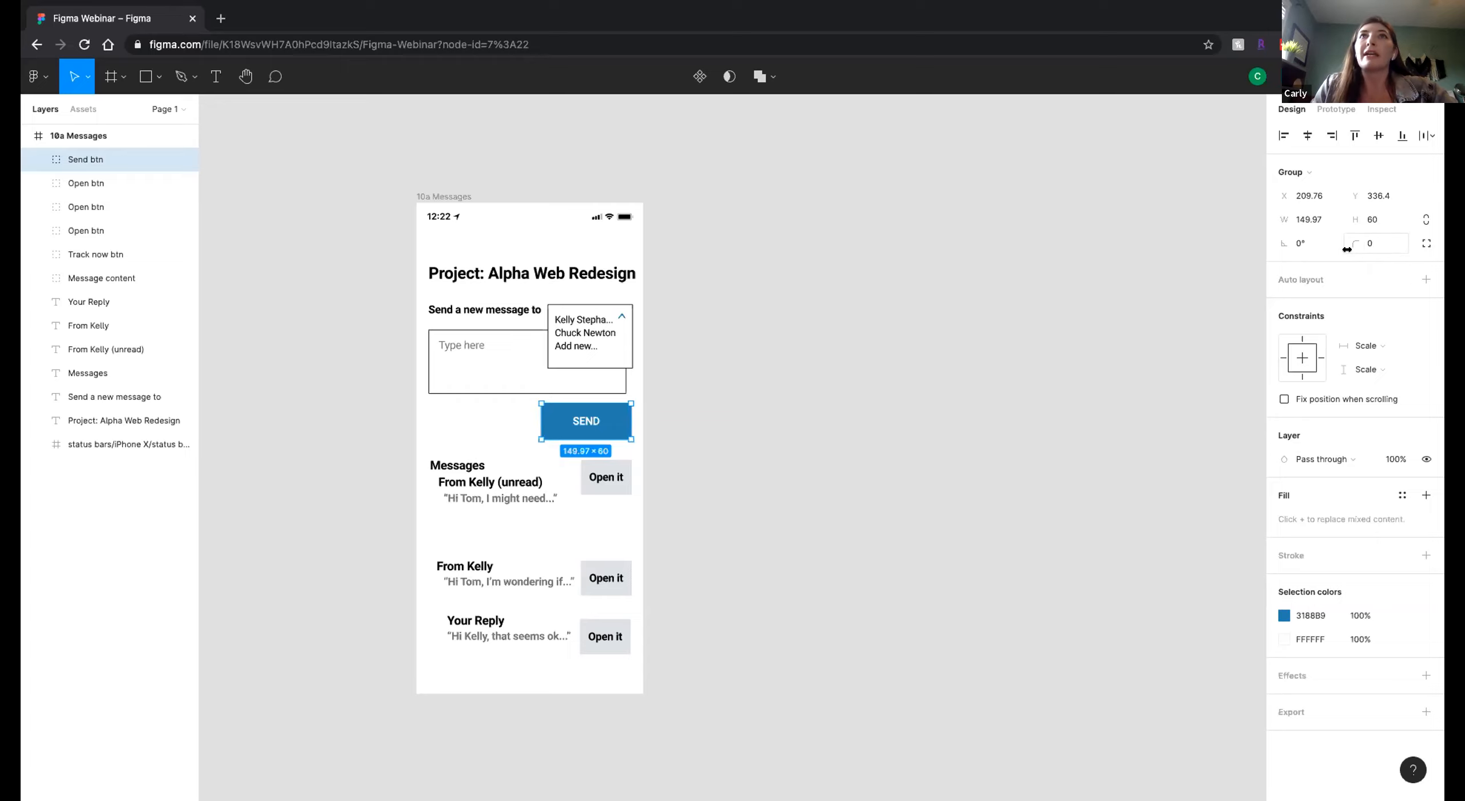
left_click(1378, 243)
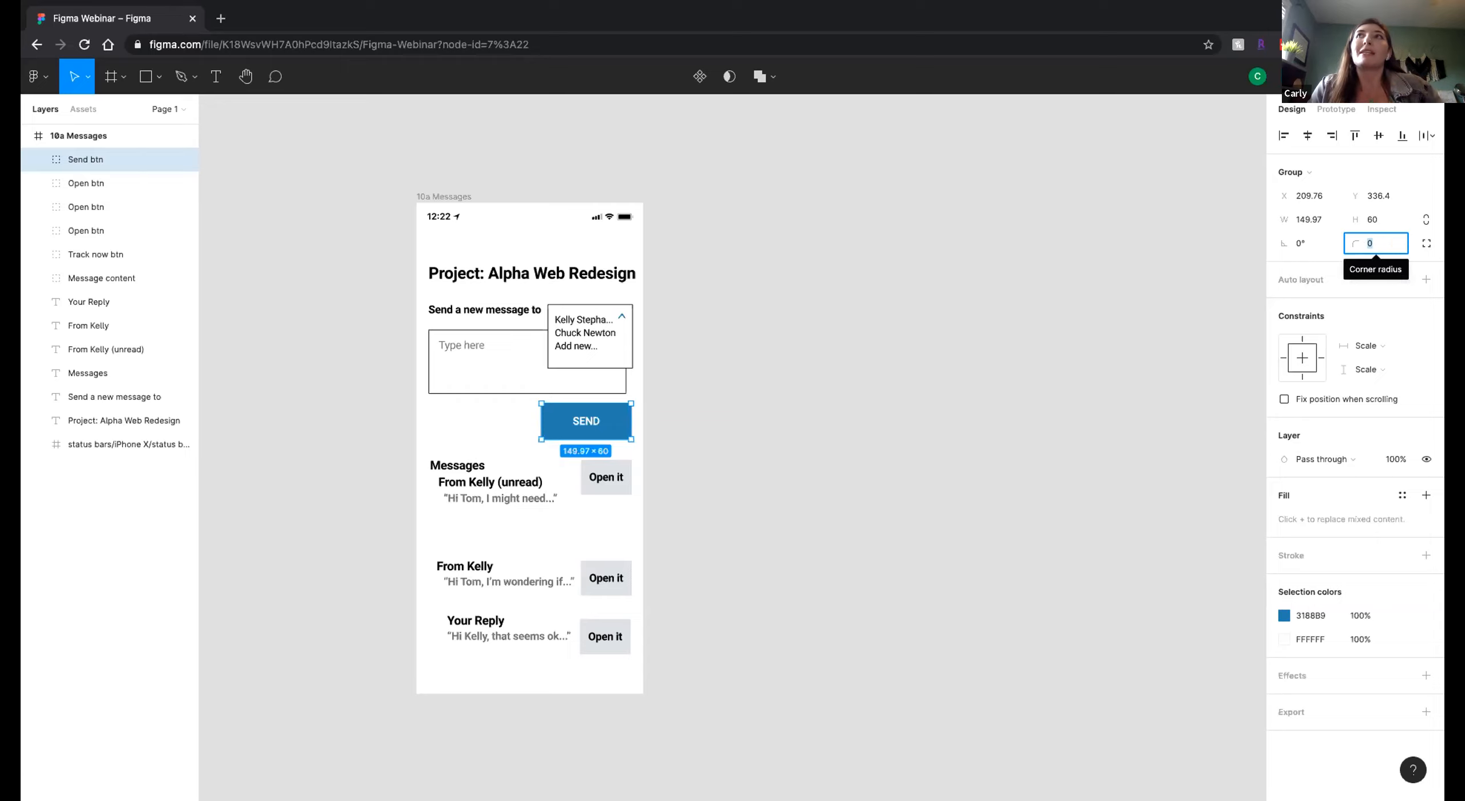
type("10")
key("Return")
left_click(838, 429)
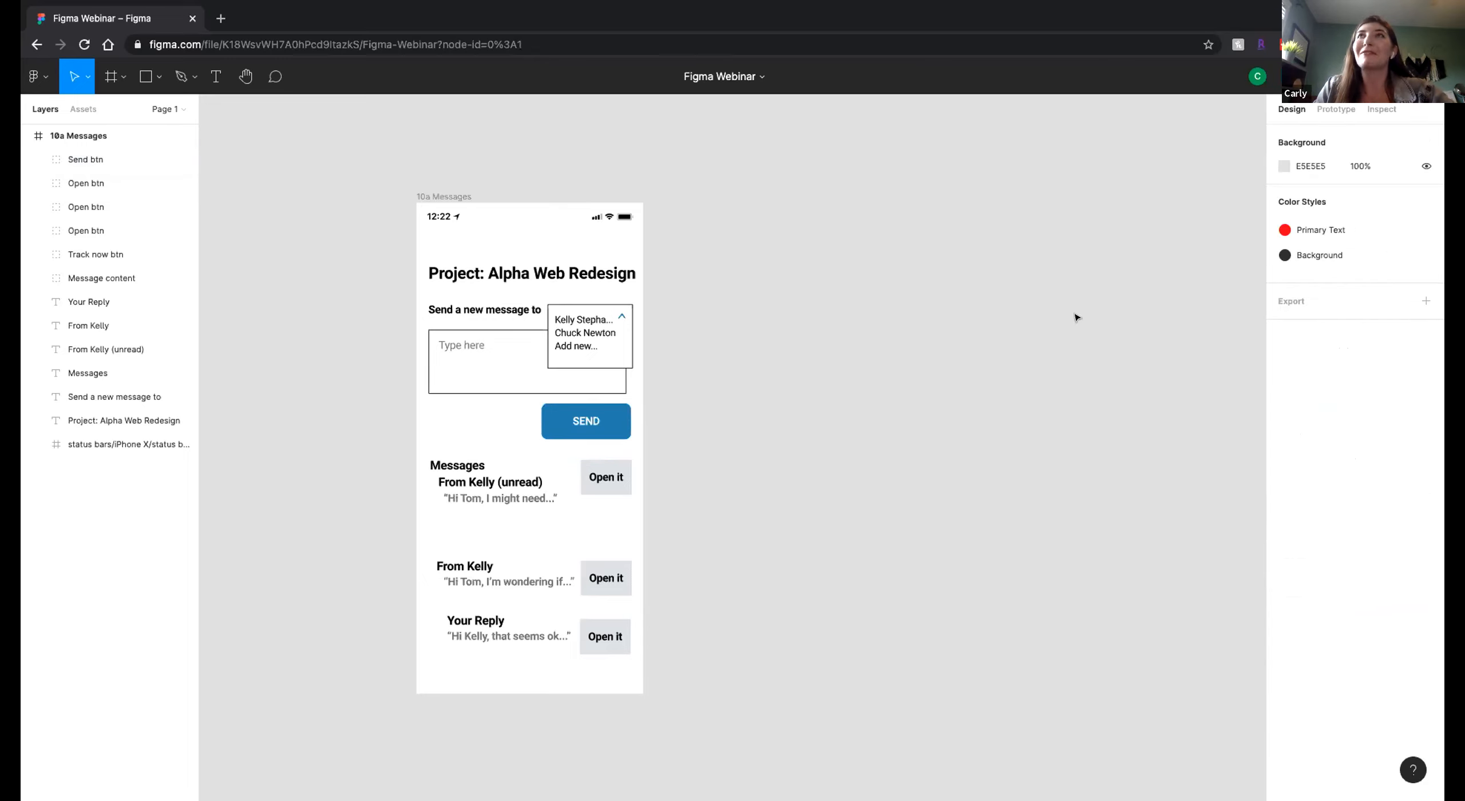
Examine the available font families for the text inside the SEND button.
left_click(103, 159)
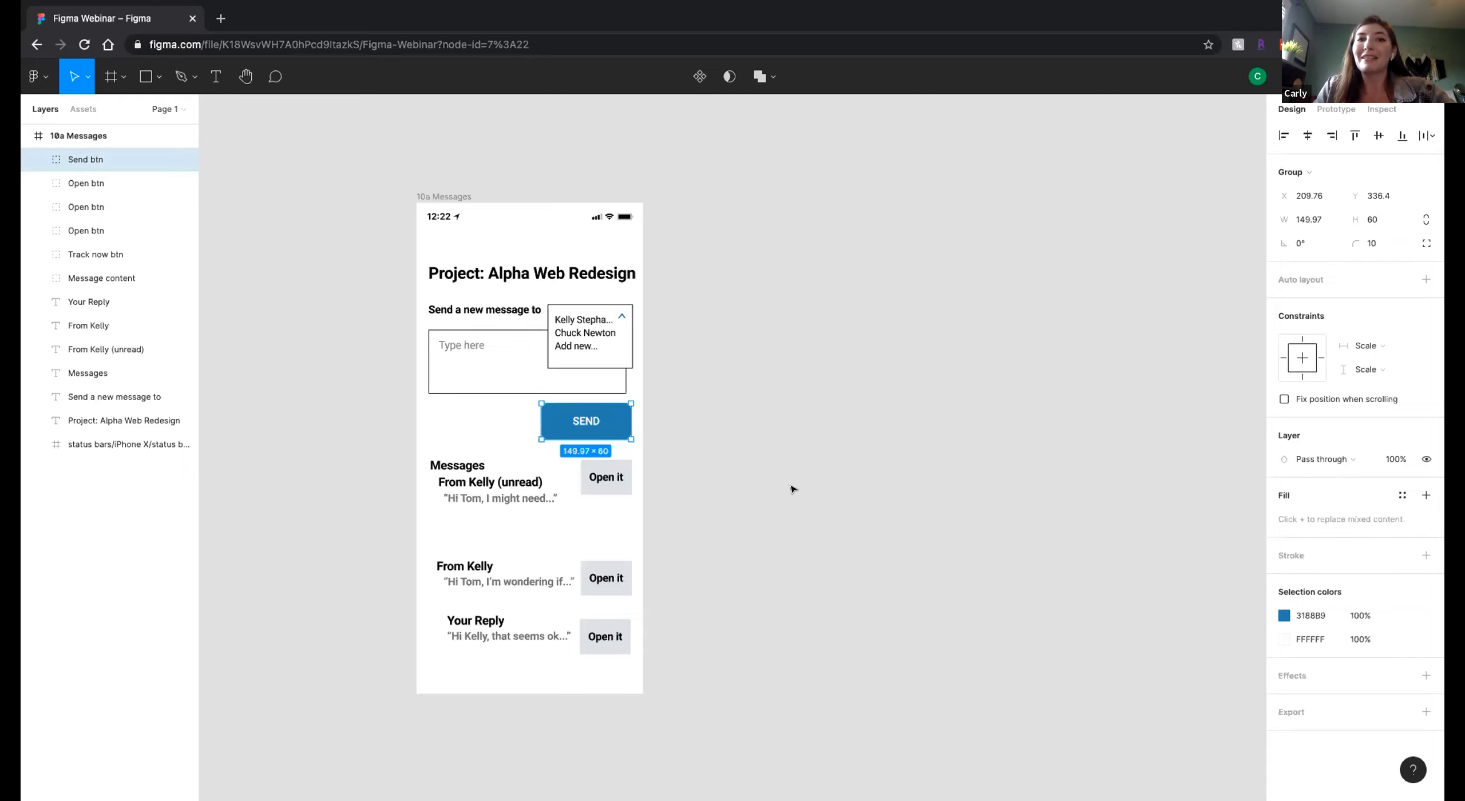
scroll(865, 509, "left", 3)
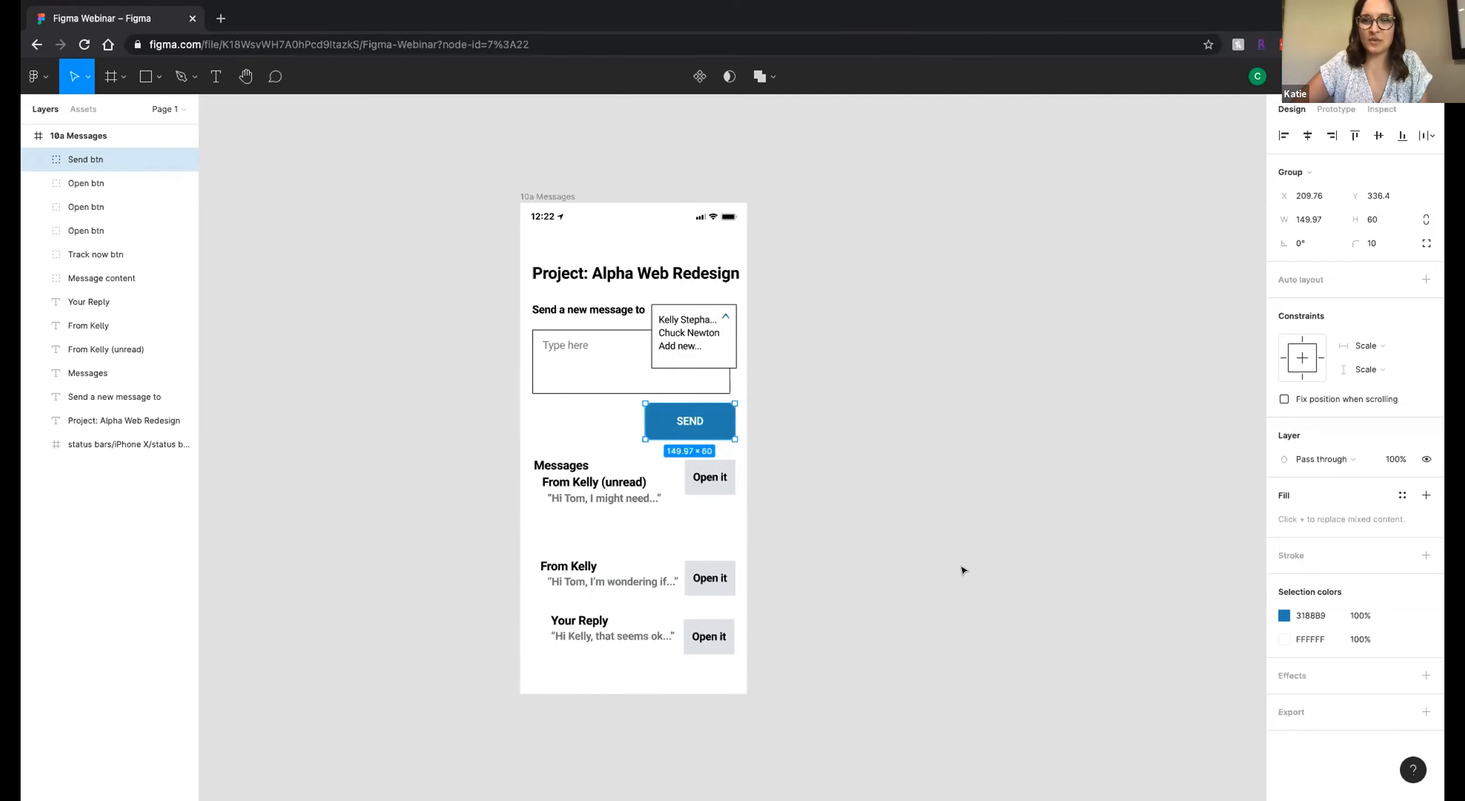
left_click(707, 476)
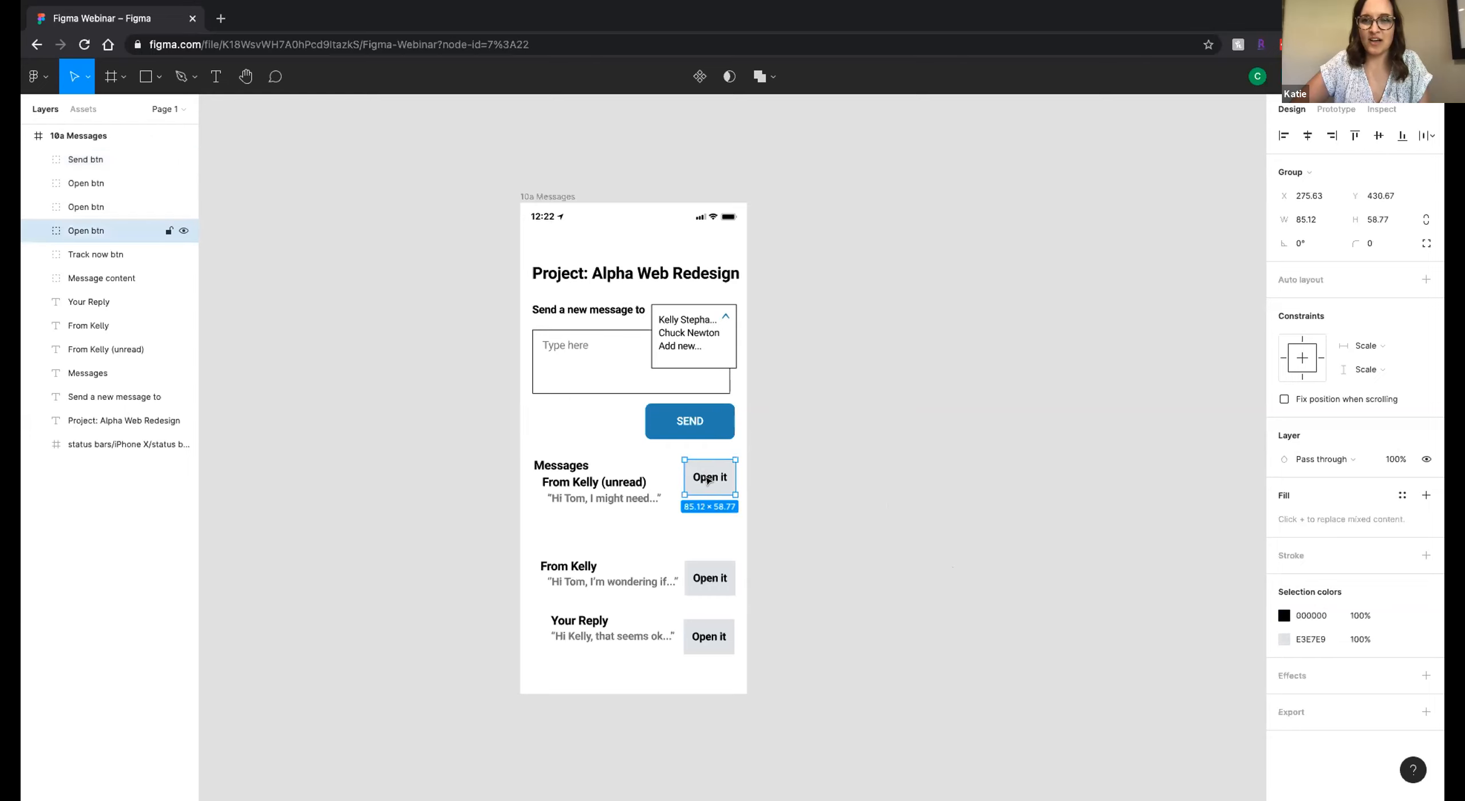
double_click(692, 422)
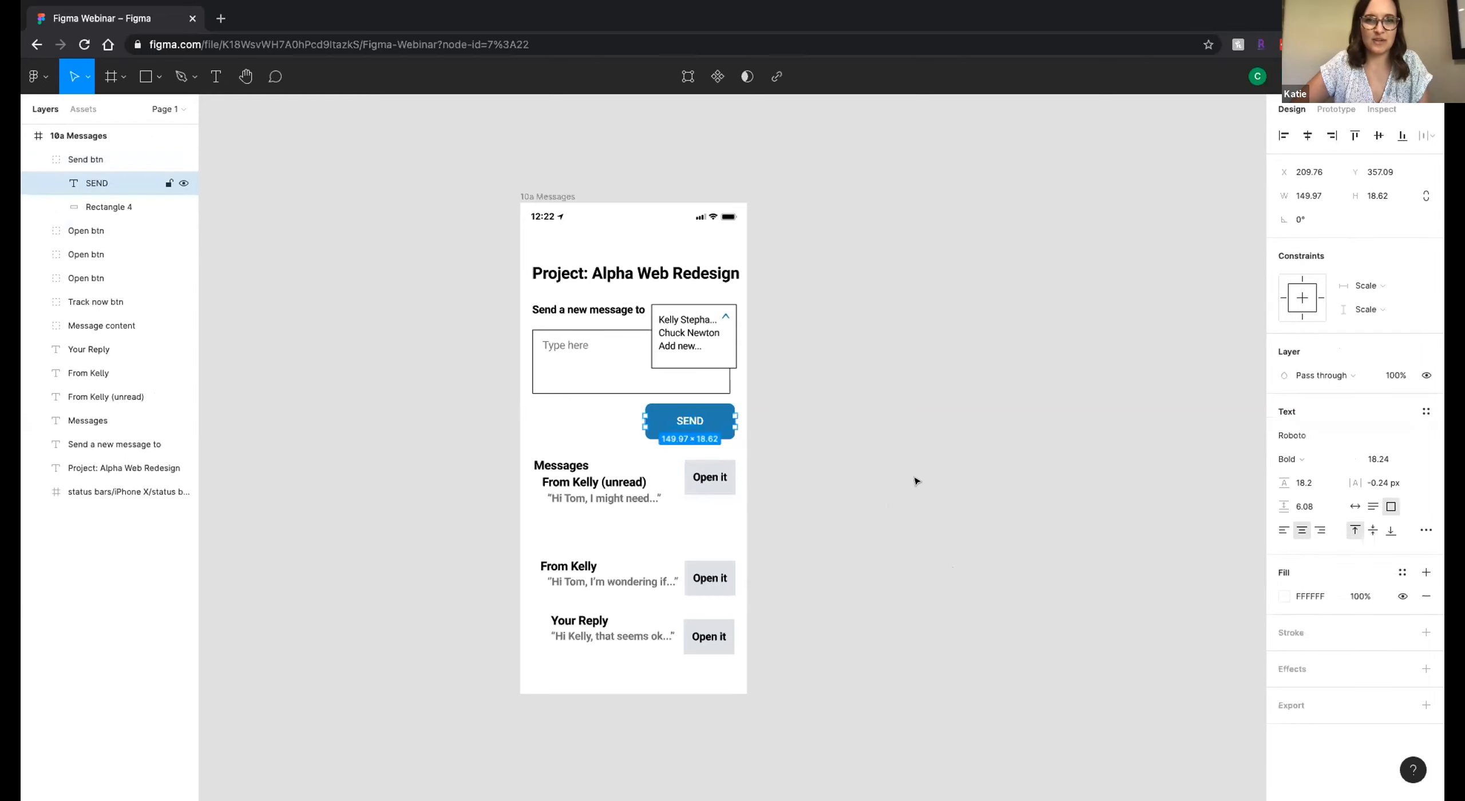
left_click(1425, 436)
scroll(1379, 541, "down", 5)
scroll(1379, 543, "up", 3)
left_click(1203, 436)
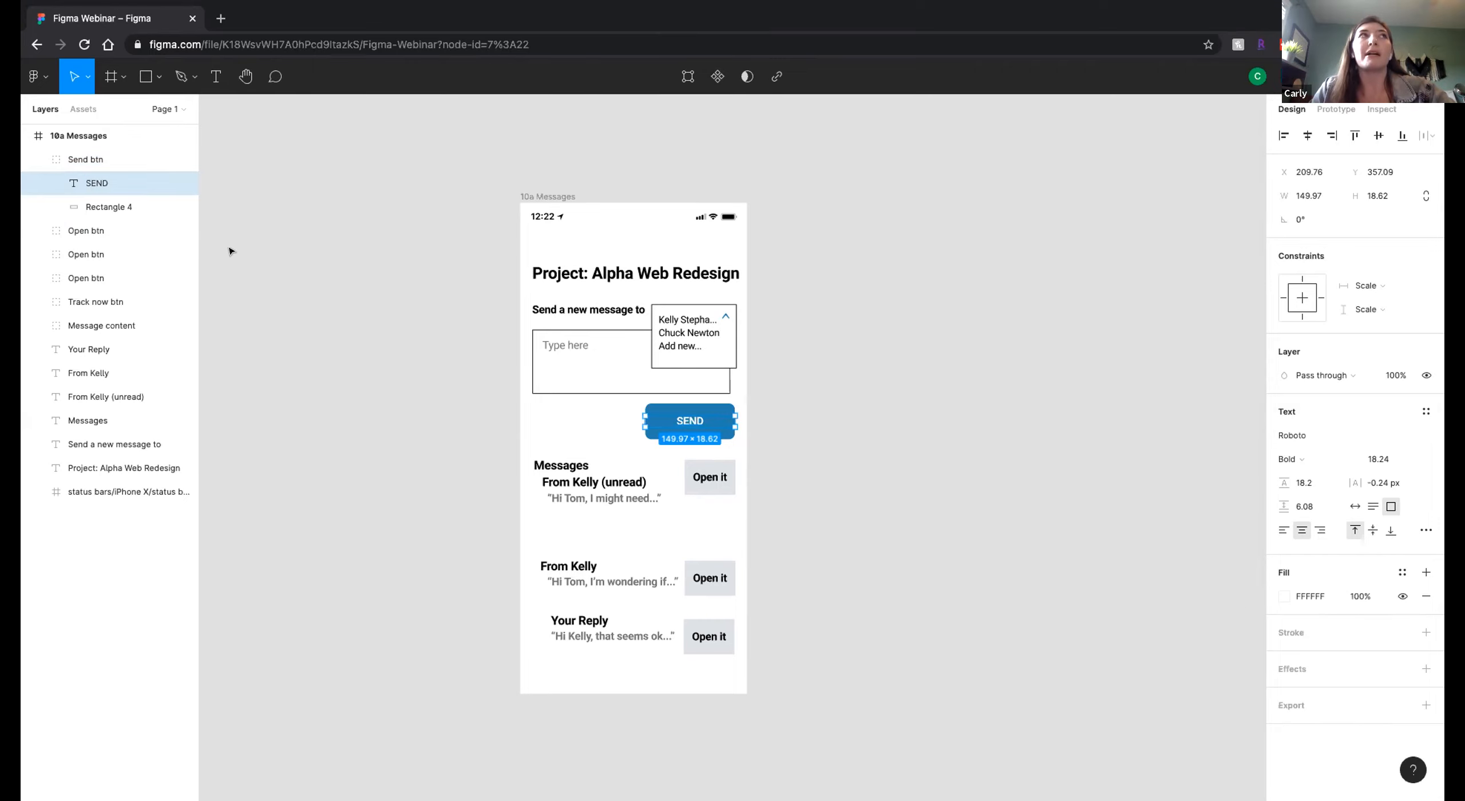
Reopen the Figma Webinar file from the recent files and browse the font list for the SEND label again.
left_click(39, 77)
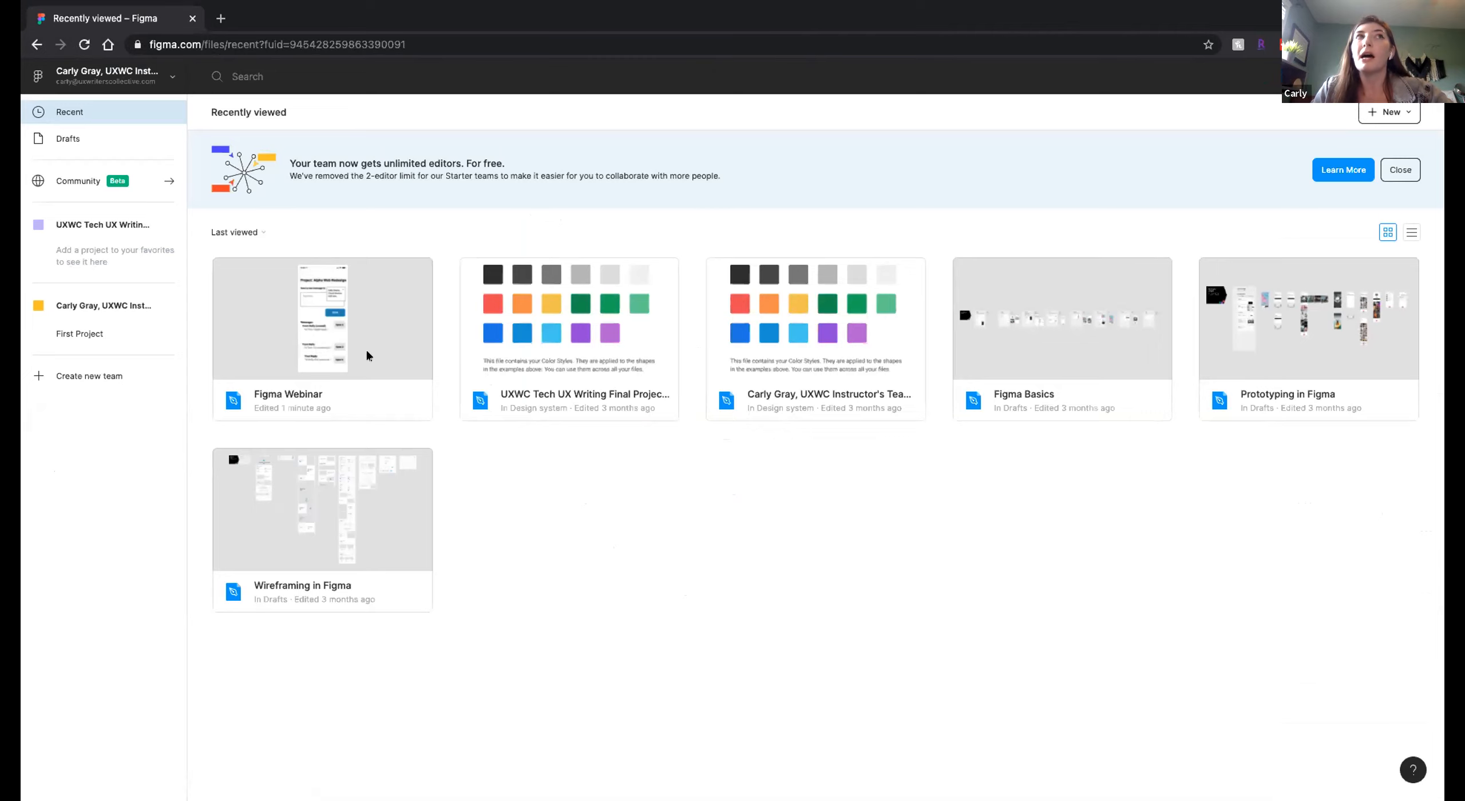
double_click(323, 338)
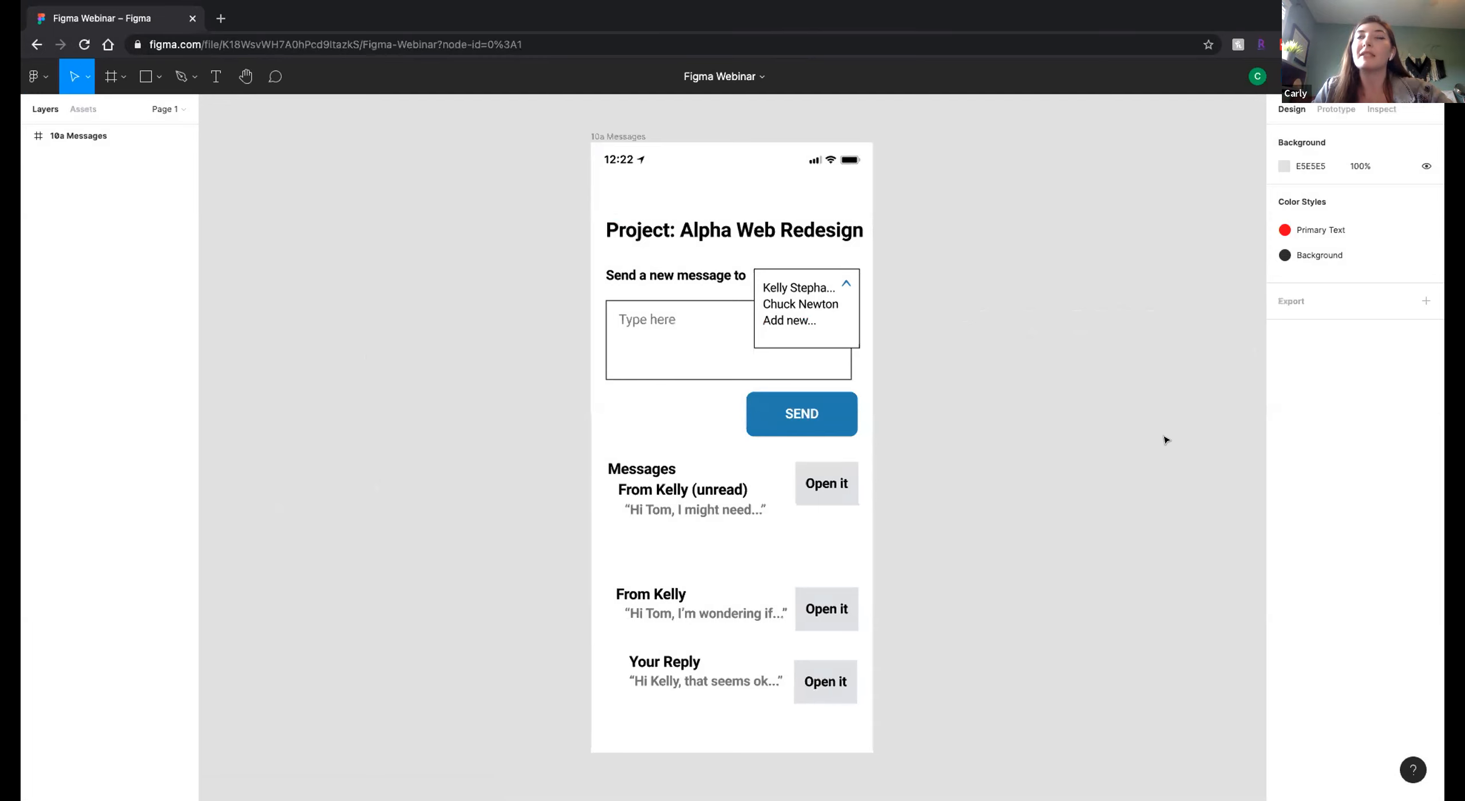
double_click(785, 415)
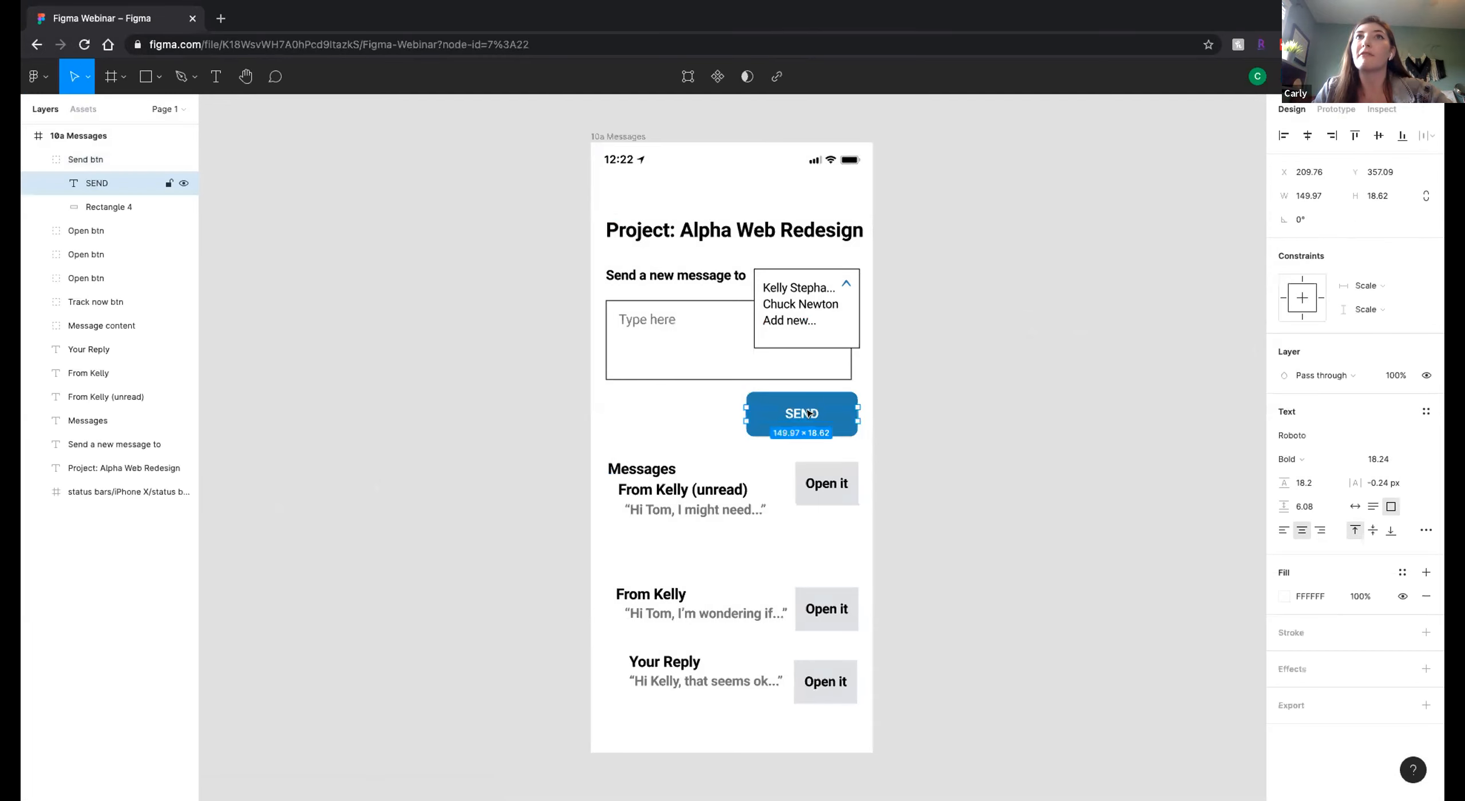
left_click(1417, 432)
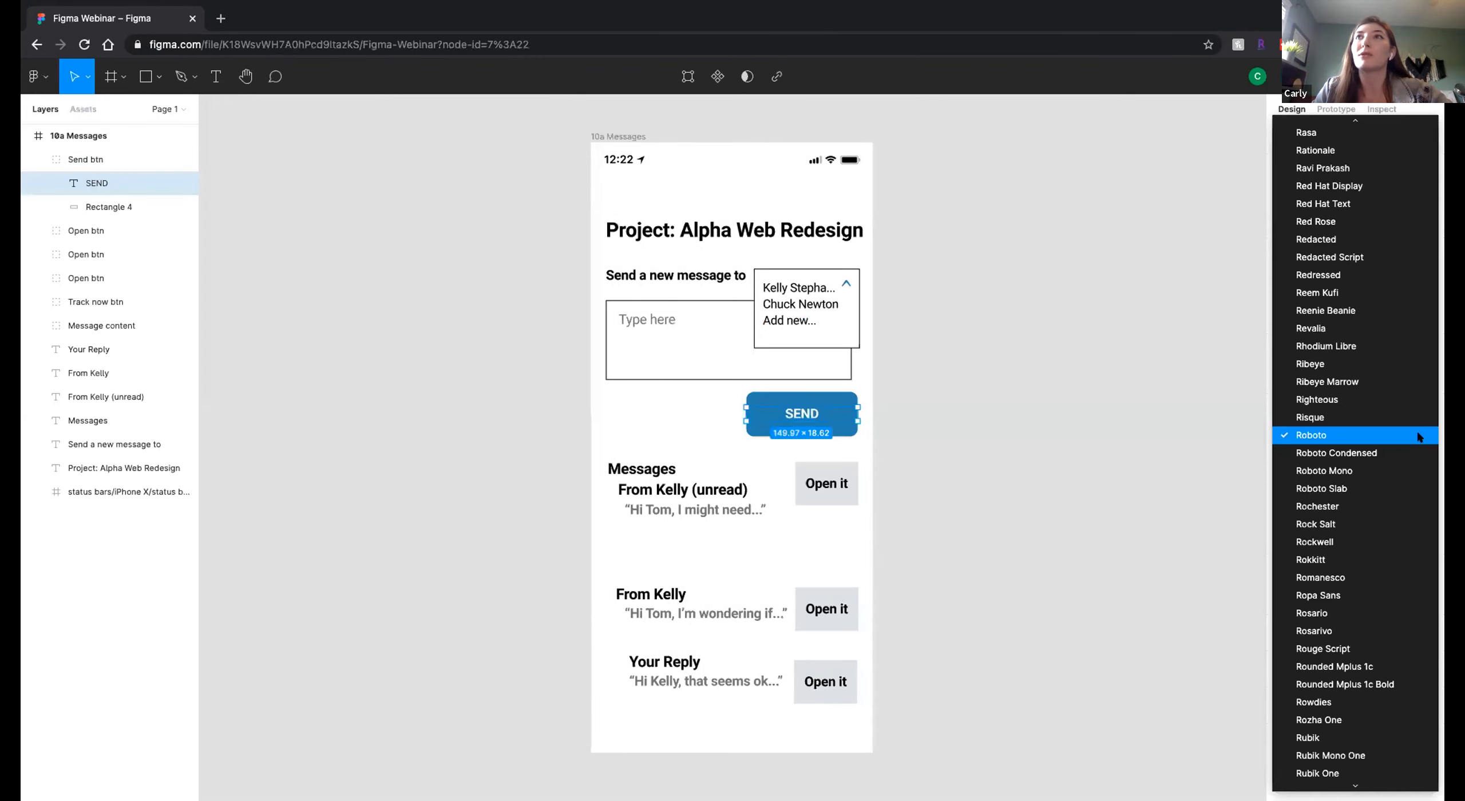
scroll(1387, 499, "down", 5)
scroll(1366, 478, "up", 8)
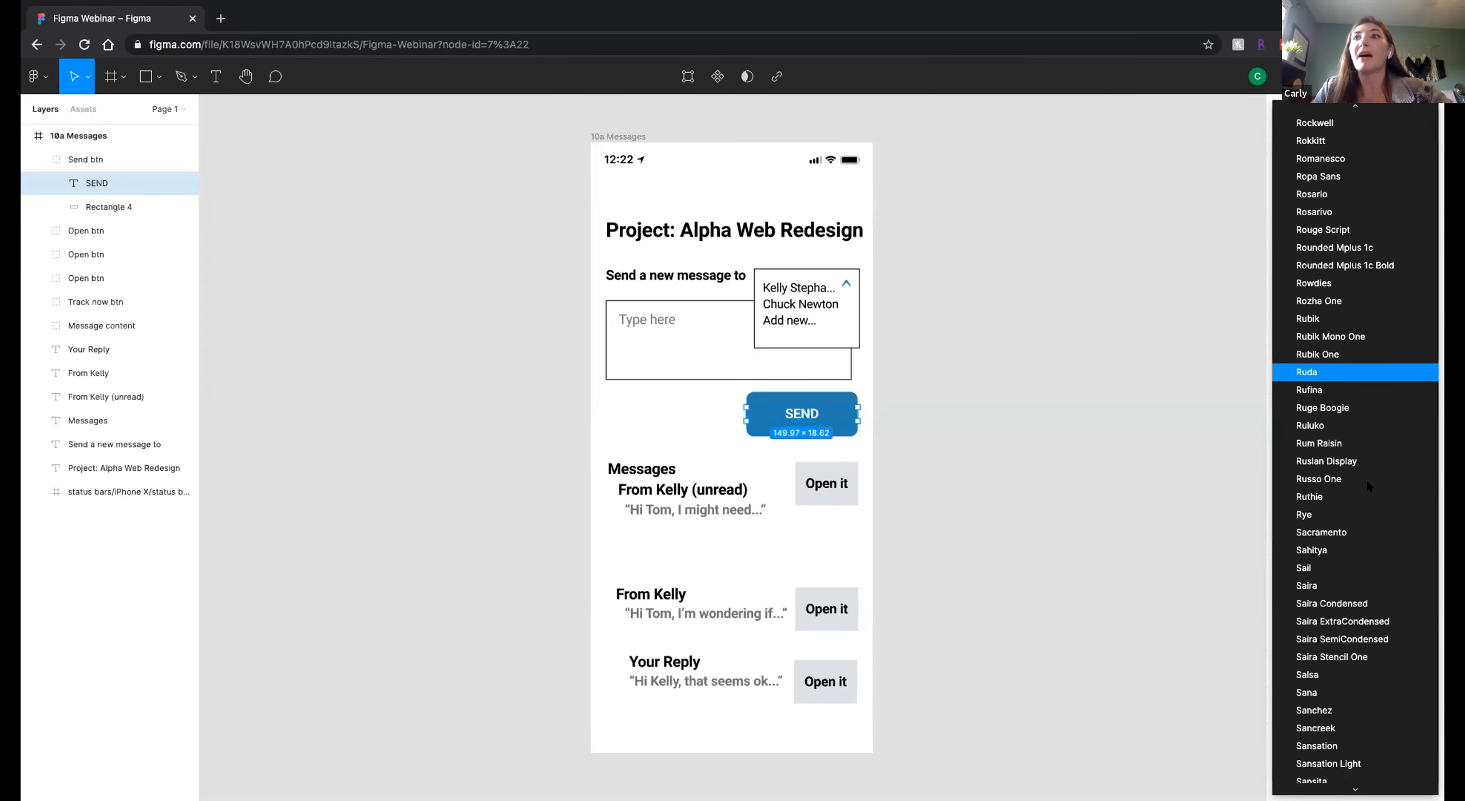
scroll(1366, 485, "up", 12)
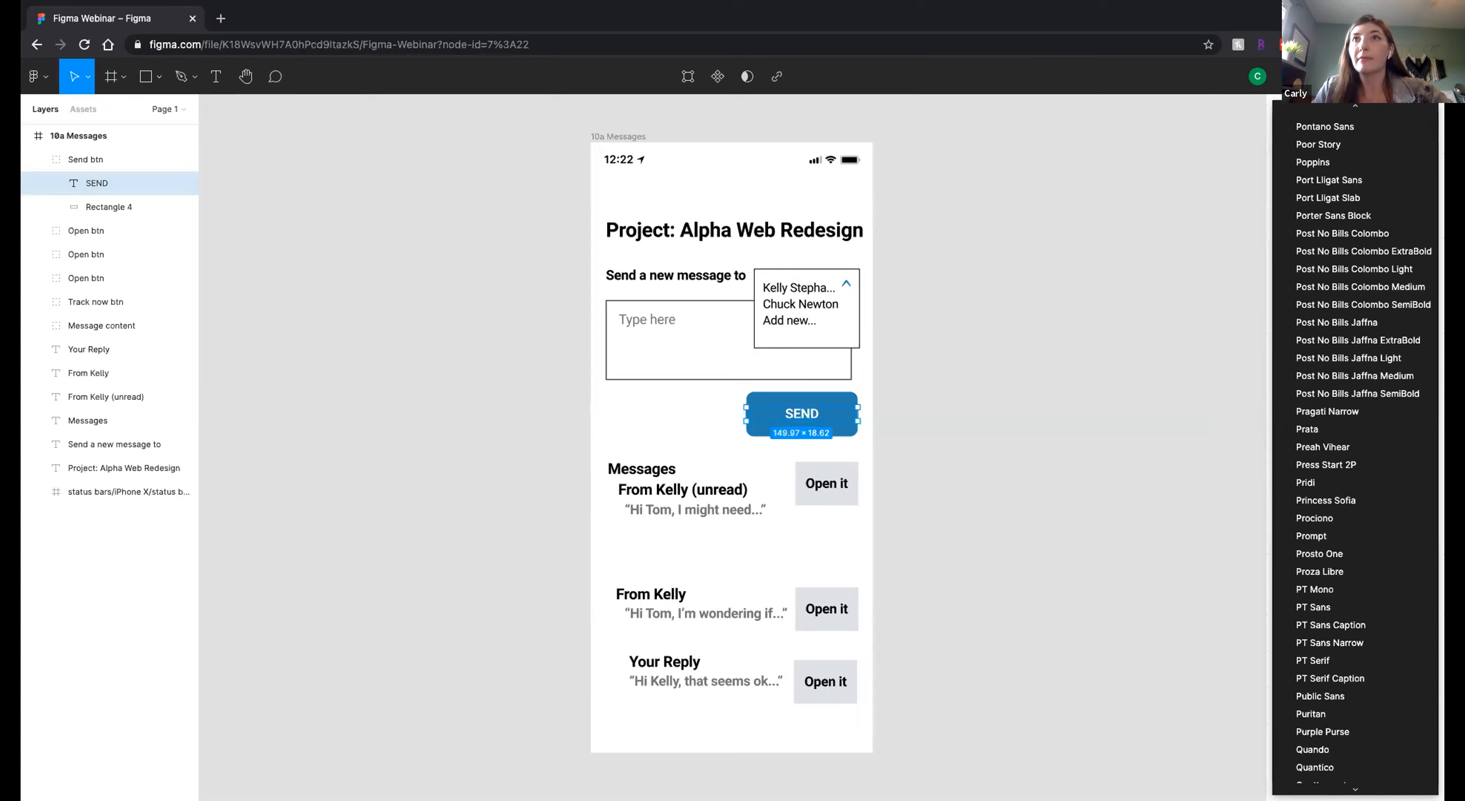
key("Escape")
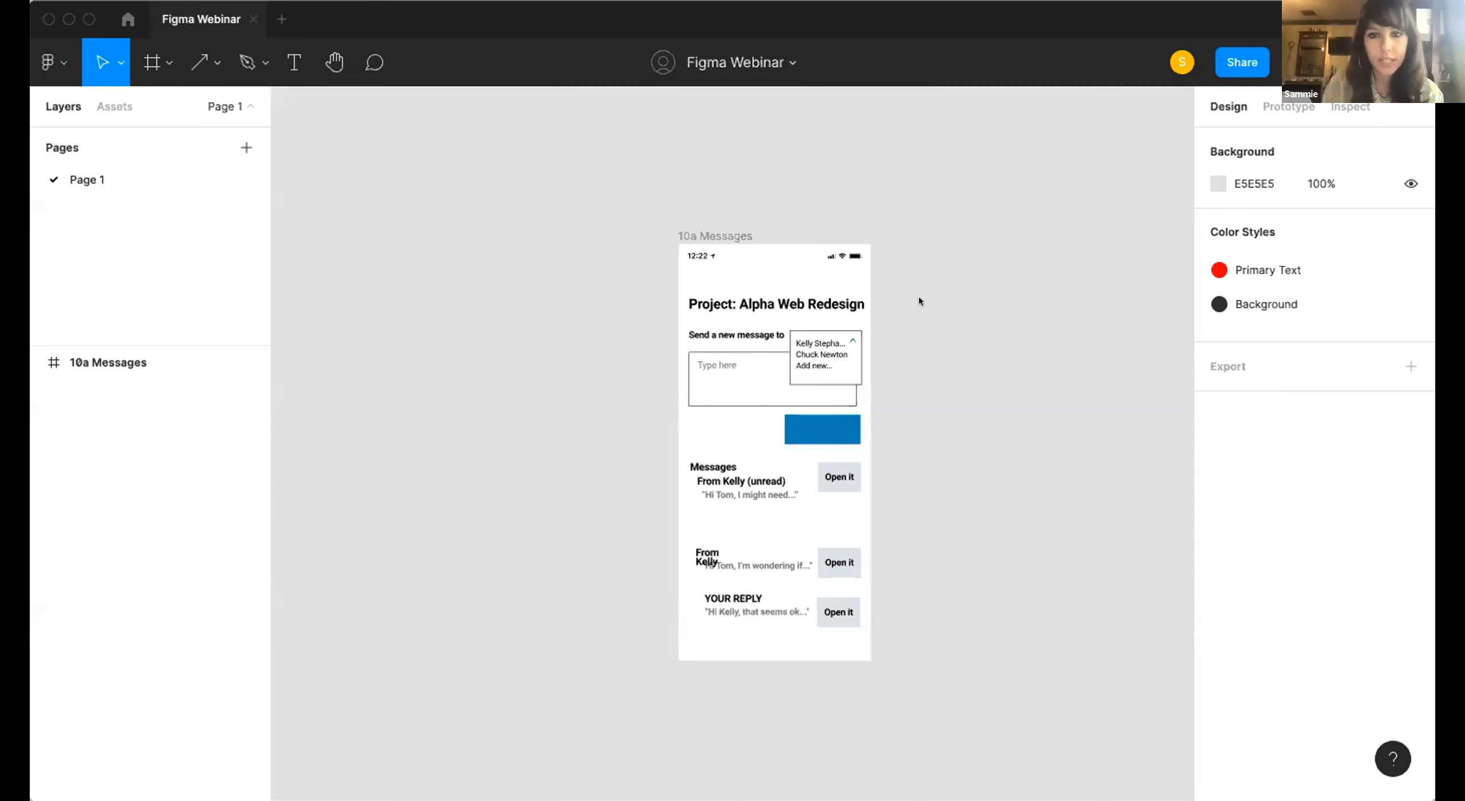
scroll(856, 264, "down", 2)
scroll(856, 264, "up", 4)
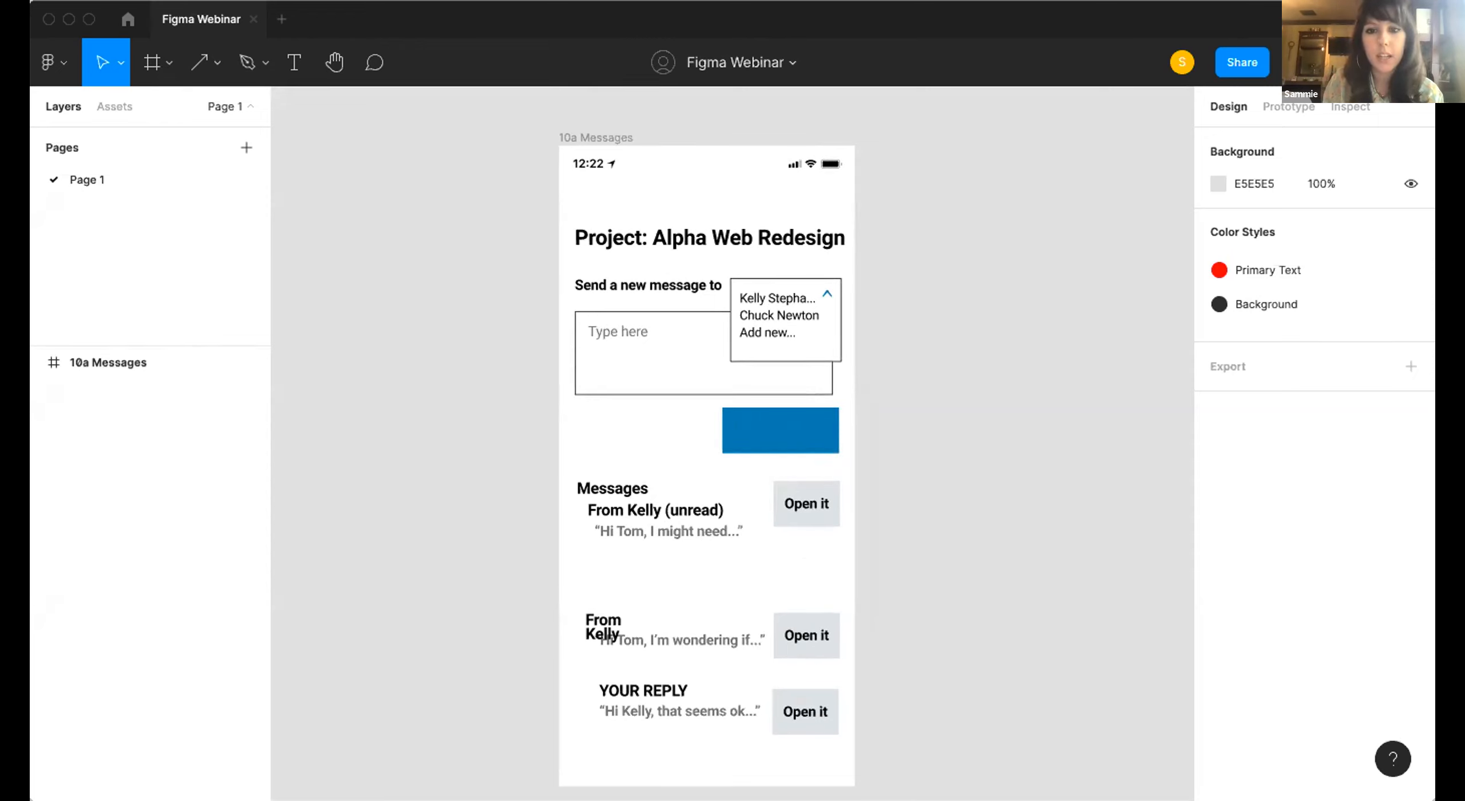
scroll(452, 339, "down", 1)
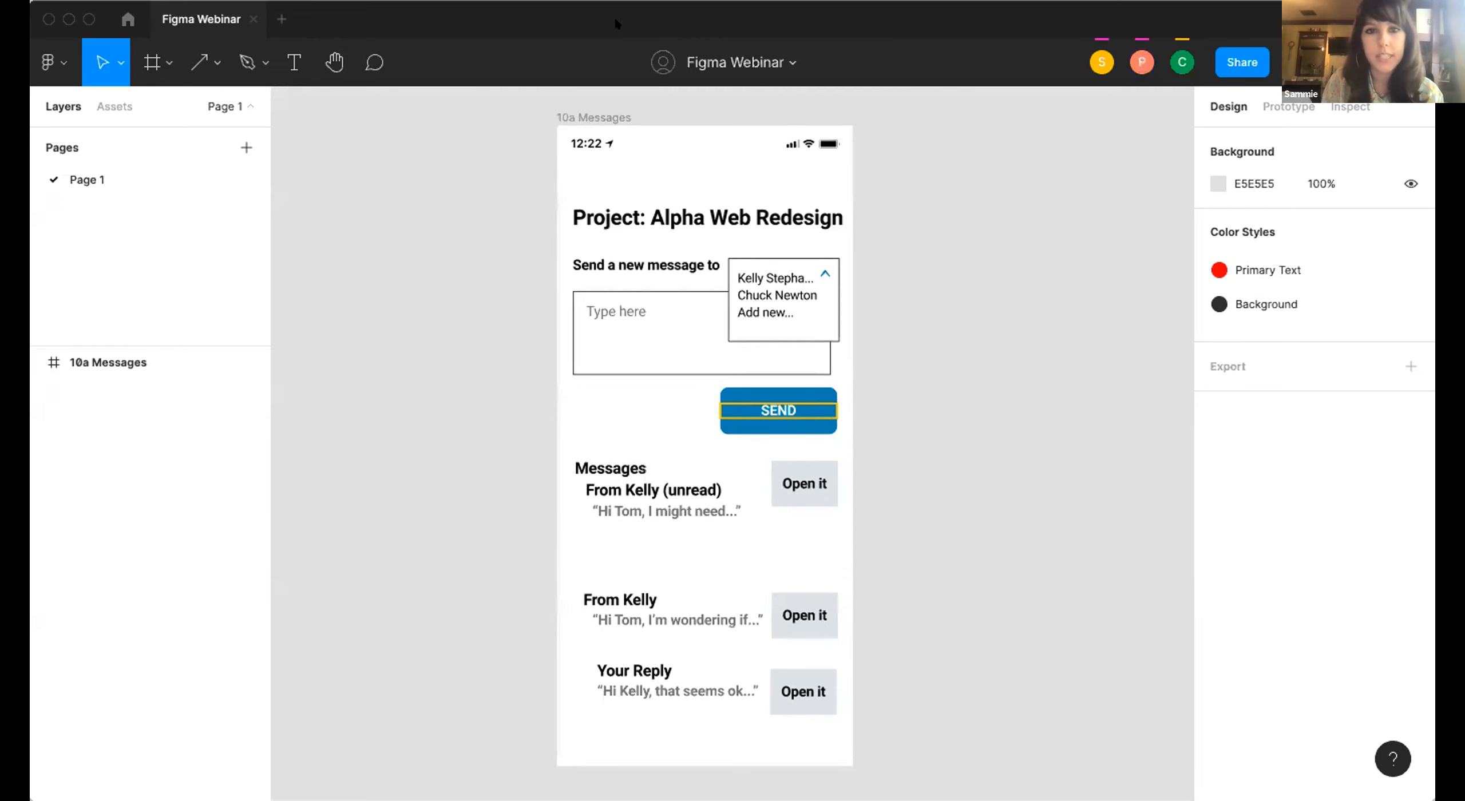
scroll(469, 186, "down", 2)
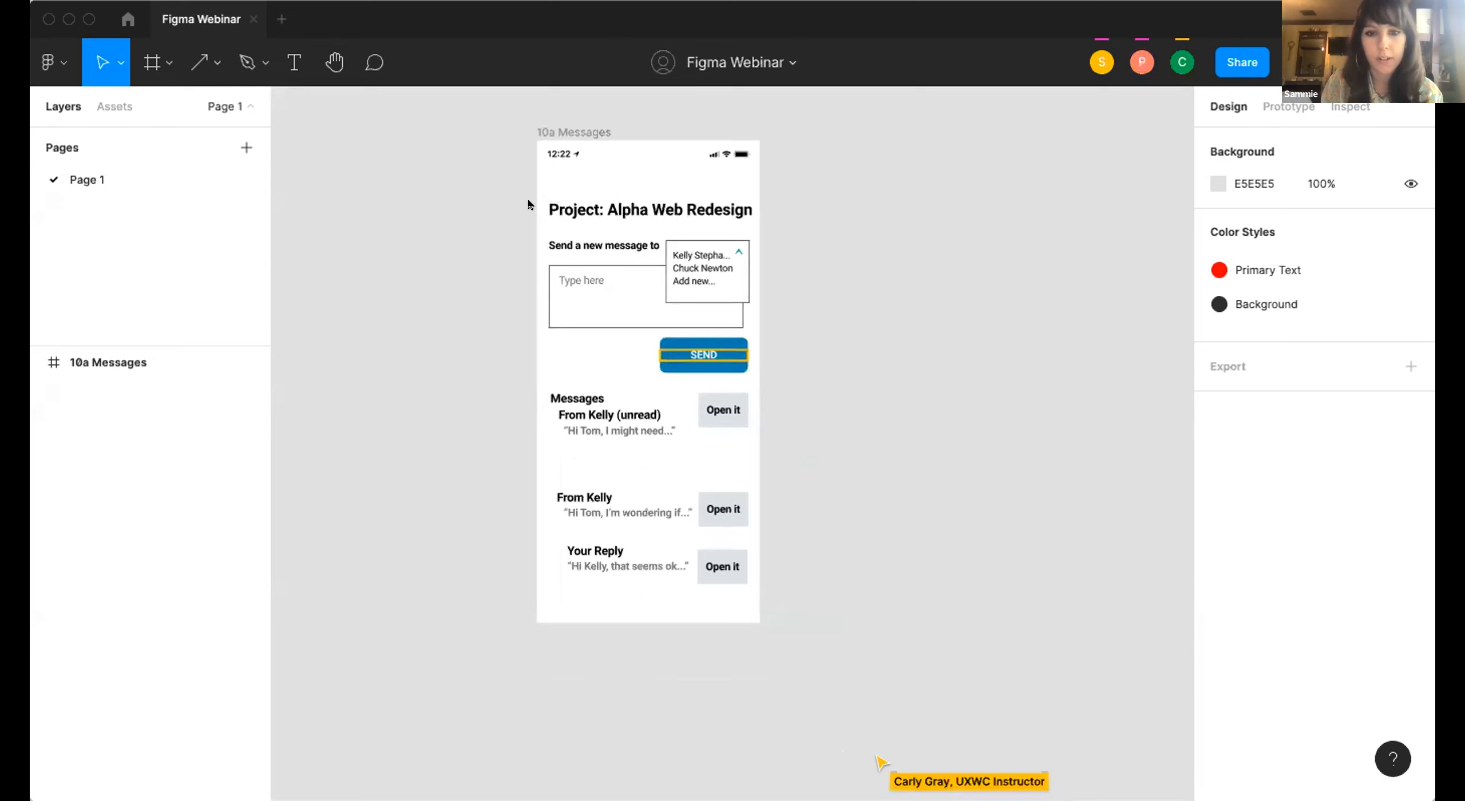
scroll(371, 289, "left", 1)
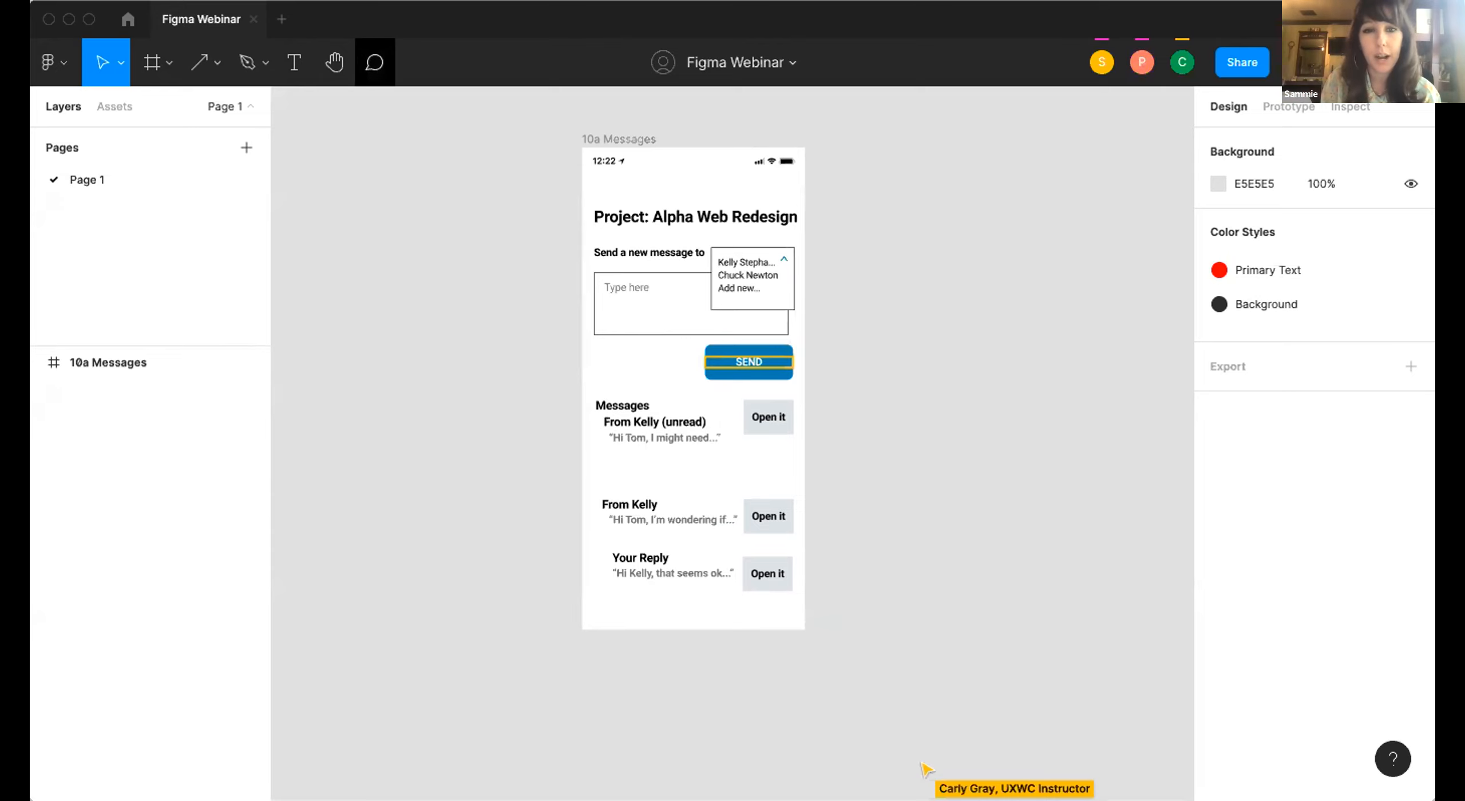
Place a comment on the empty canvas beside the 10a Messages frame and discard it without posting.
left_click(375, 62)
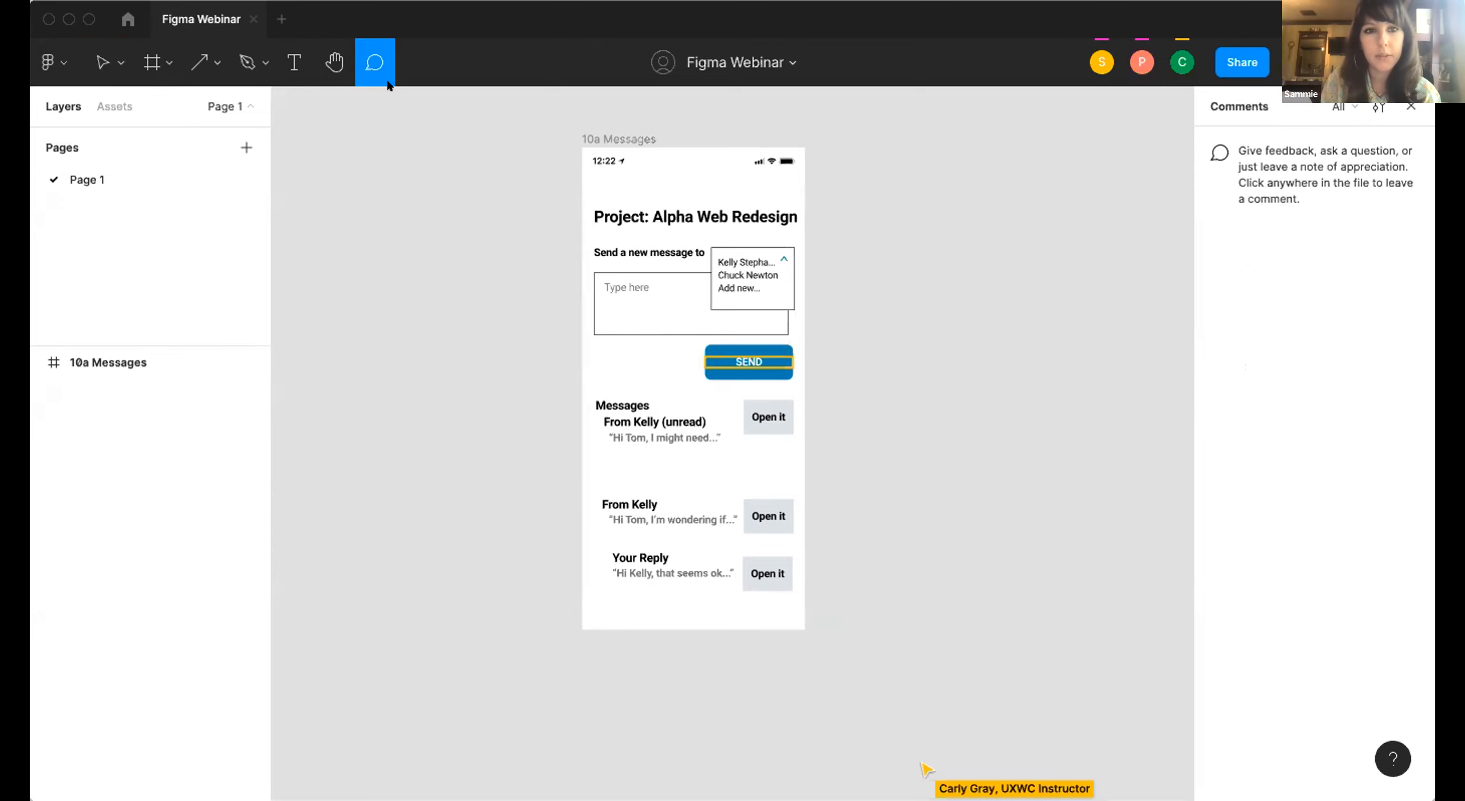
left_click(489, 168)
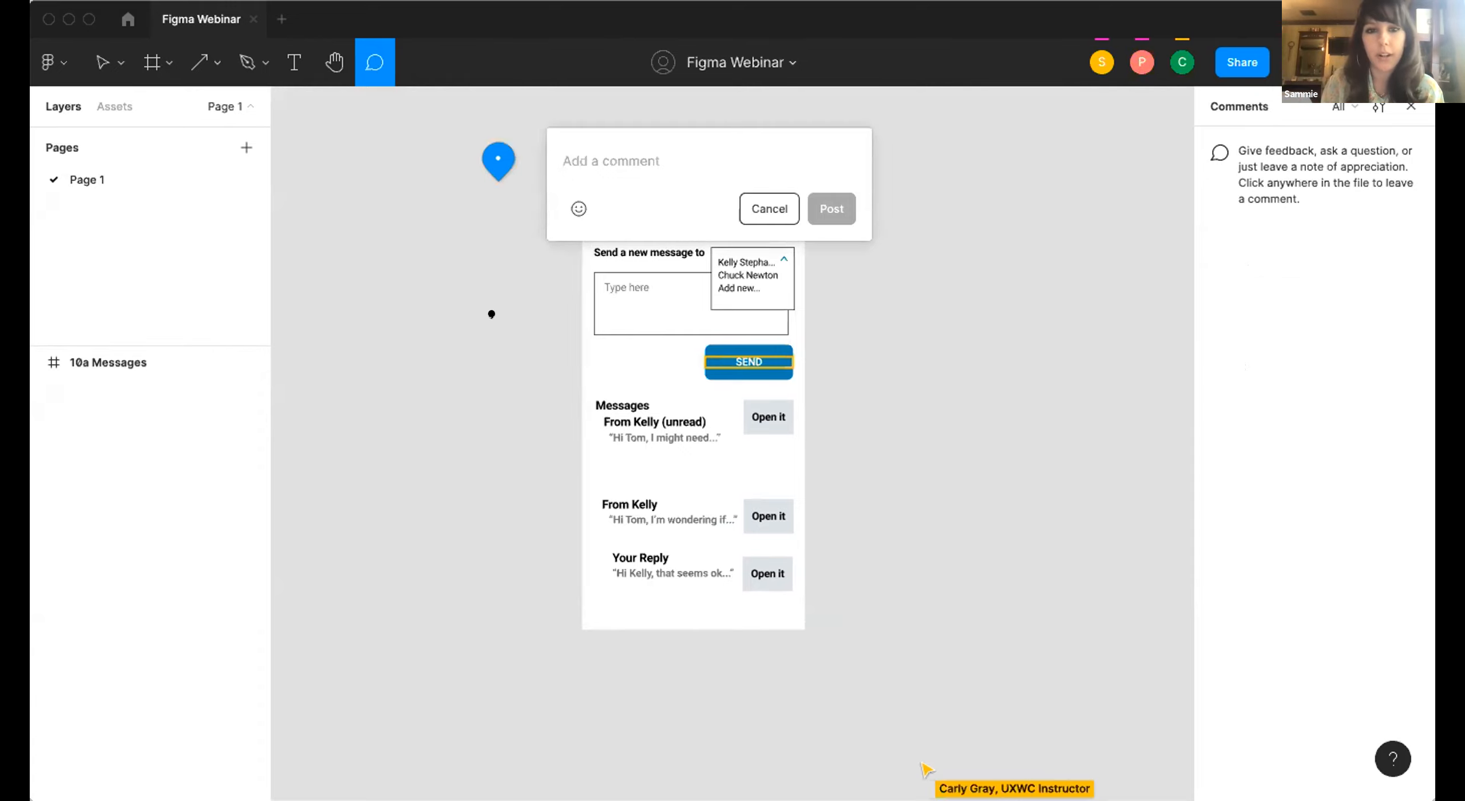
key("Escape")
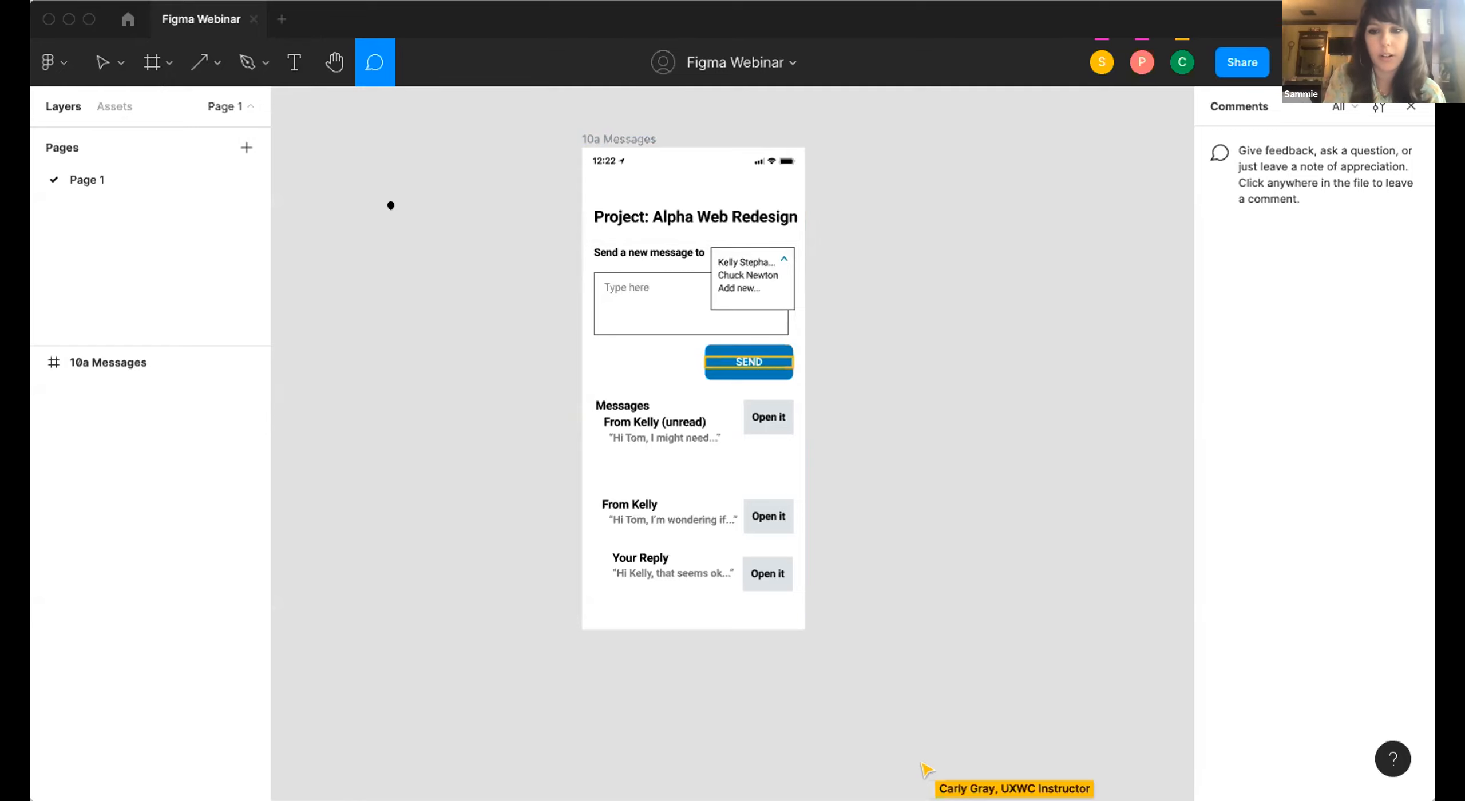
Draw a rectangle about 264 × 255 on the canvas to the left of the 10a Messages frame.
key("r")
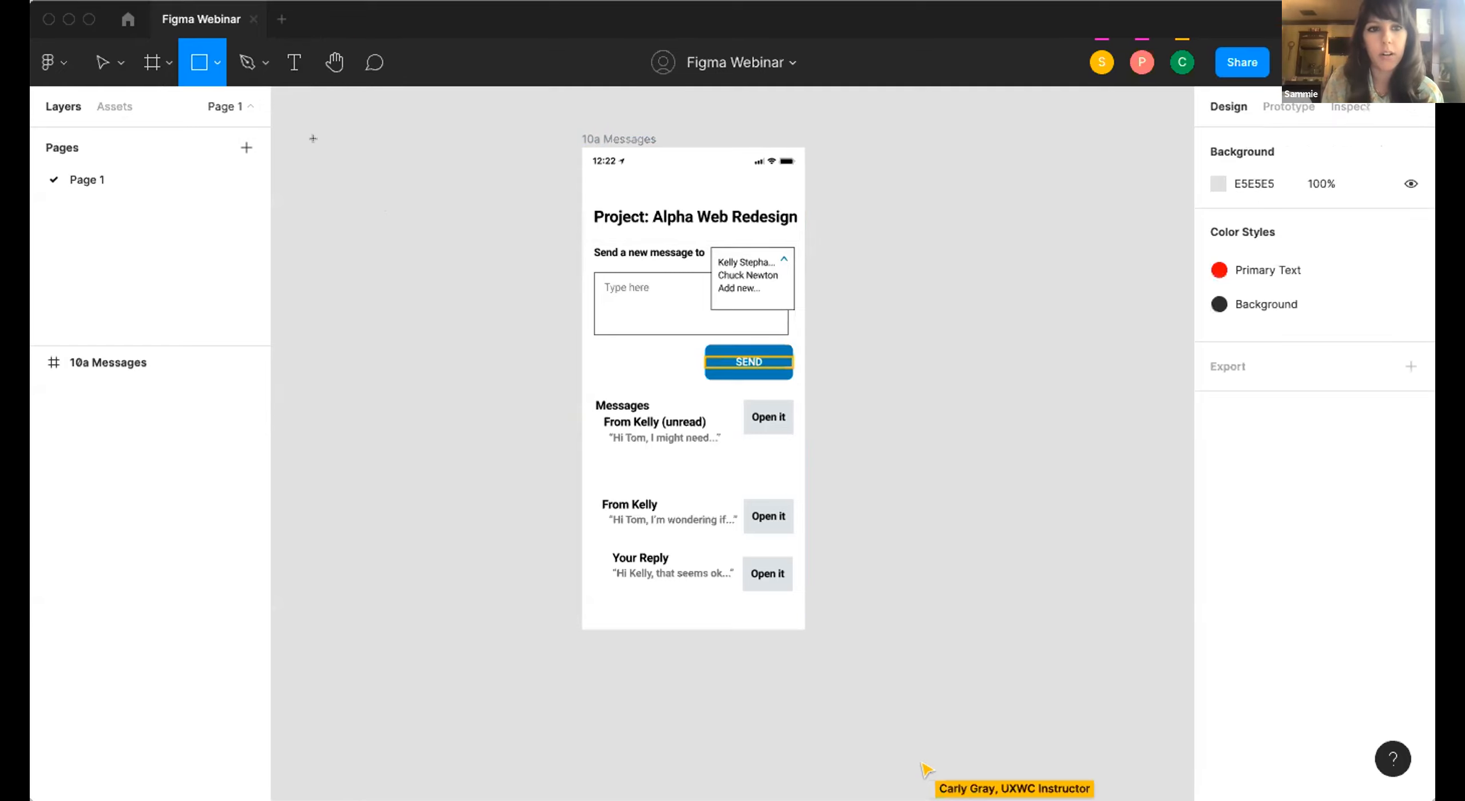
left_click(216, 62)
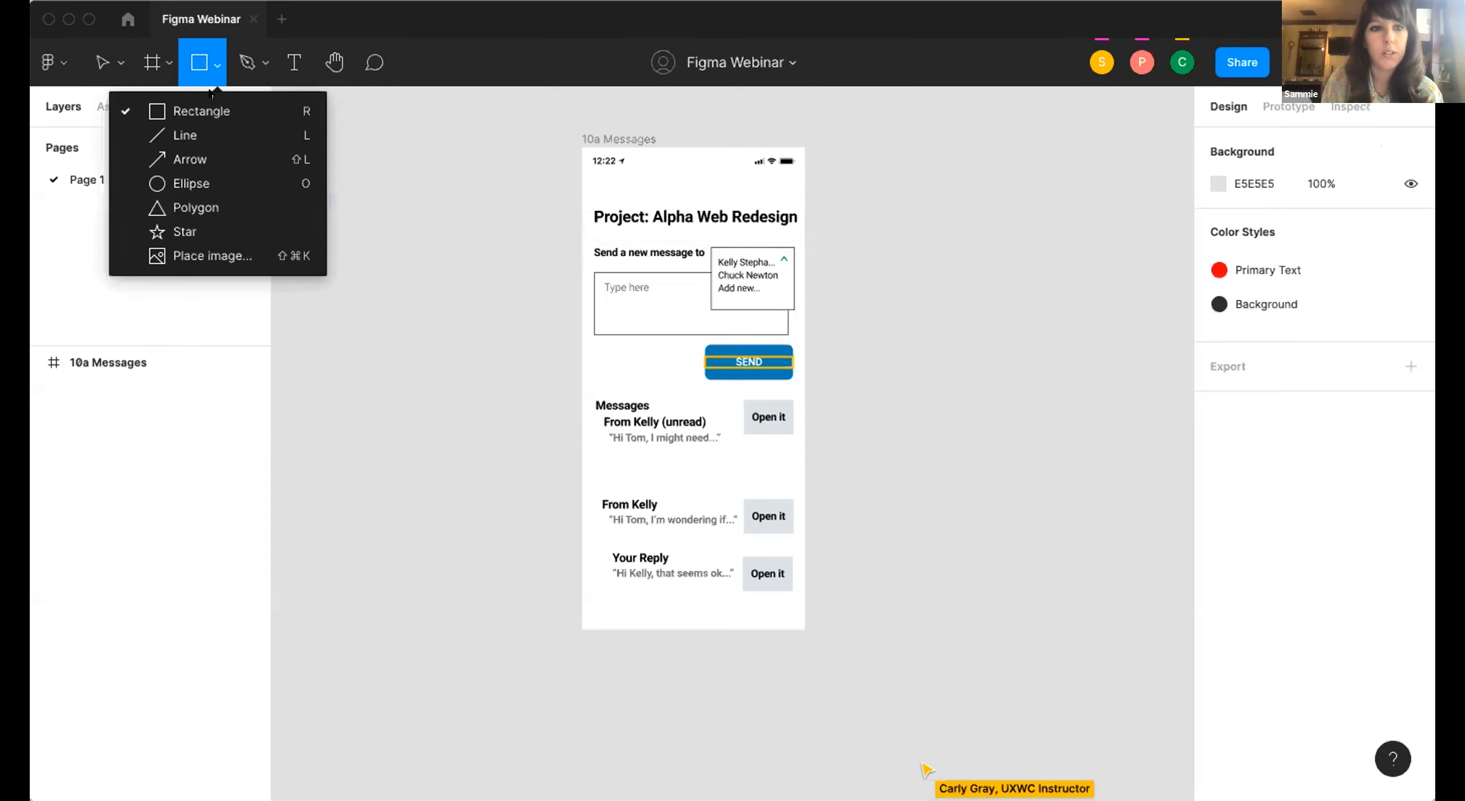
left_click(242, 115)
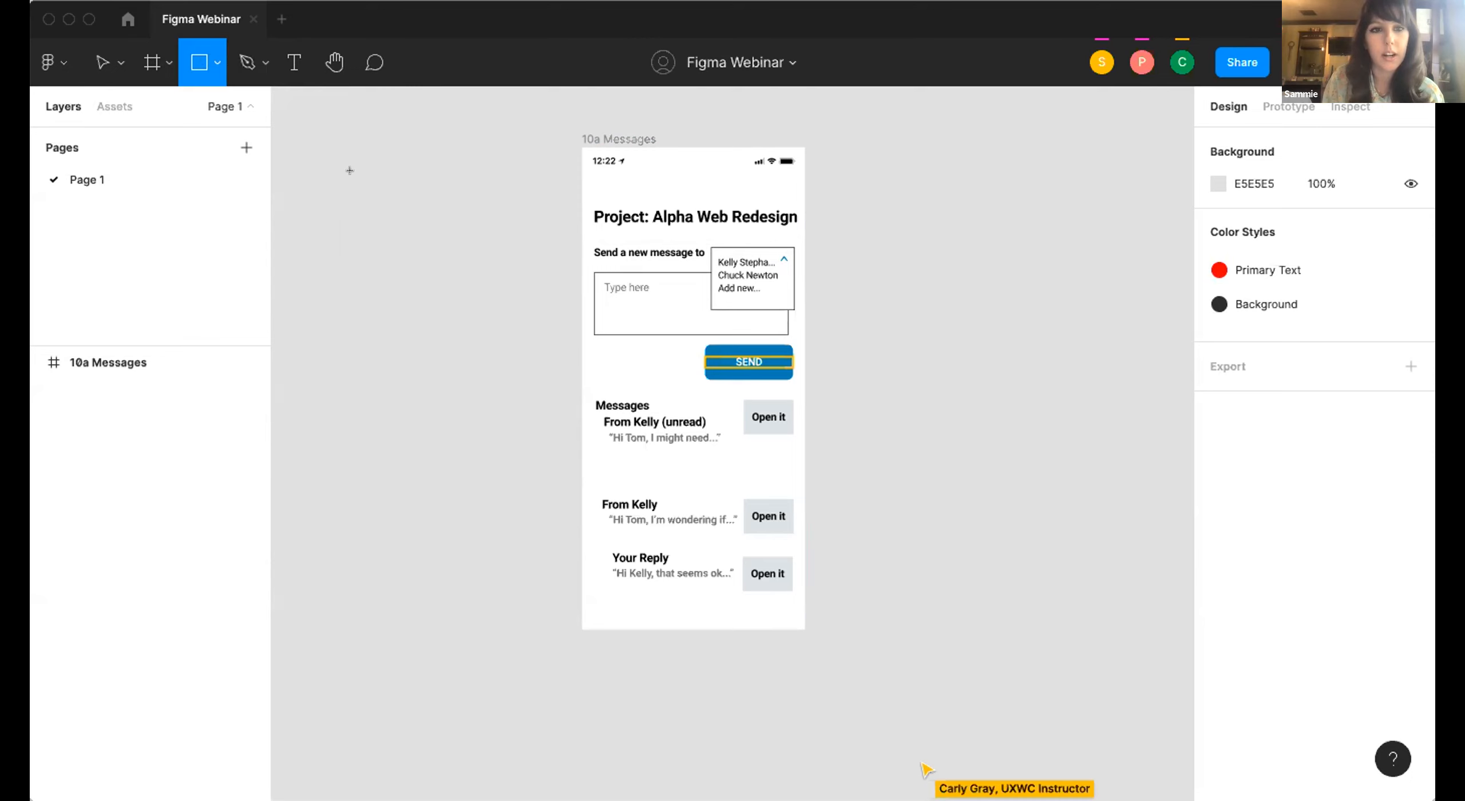
mouse_move(321, 178)
left_mouse_down()
mouse_move(368, 307)
mouse_move(484, 341)
mouse_move(464, 309)
mouse_move(475, 329)
mouse_move(475, 301)
mouse_move(487, 314)
mouse_move(498, 284)
mouse_move(474, 286)
left_mouse_up()
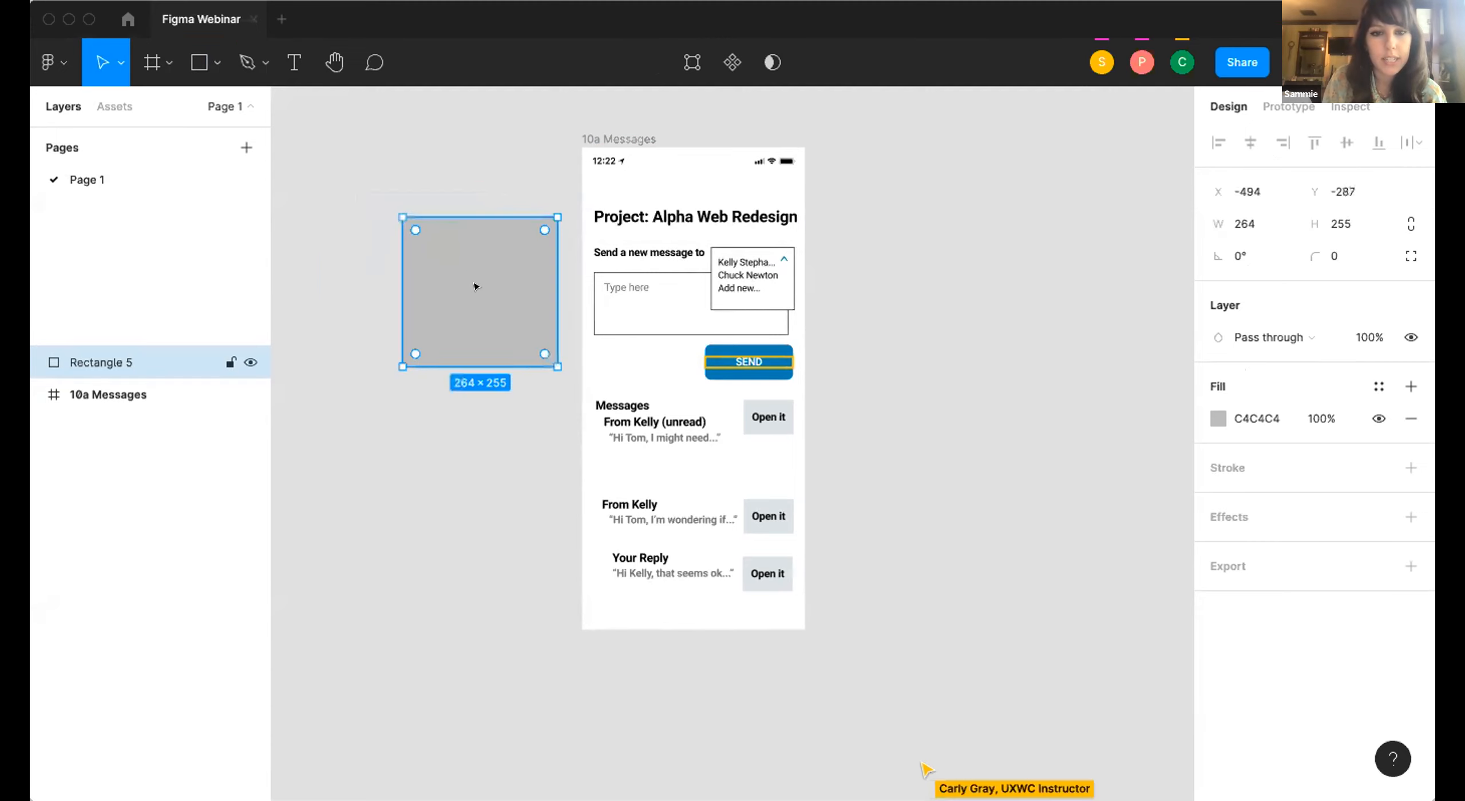
Change the new rectangle's solid fill to light yellow, about FFE792.
scroll(476, 285, "up", 3)
scroll(500, 287, "down", 2)
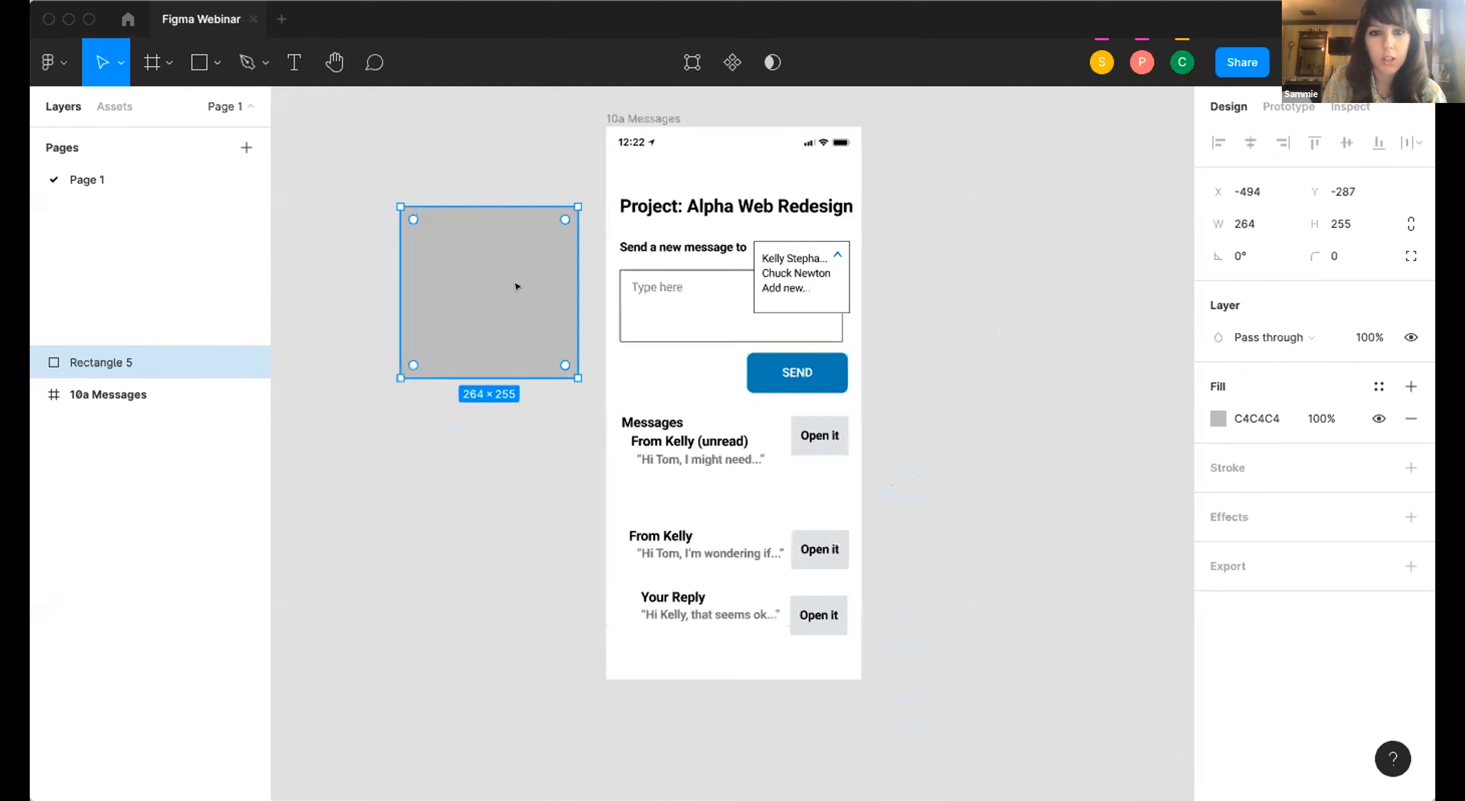
scroll(517, 286, "up", 2)
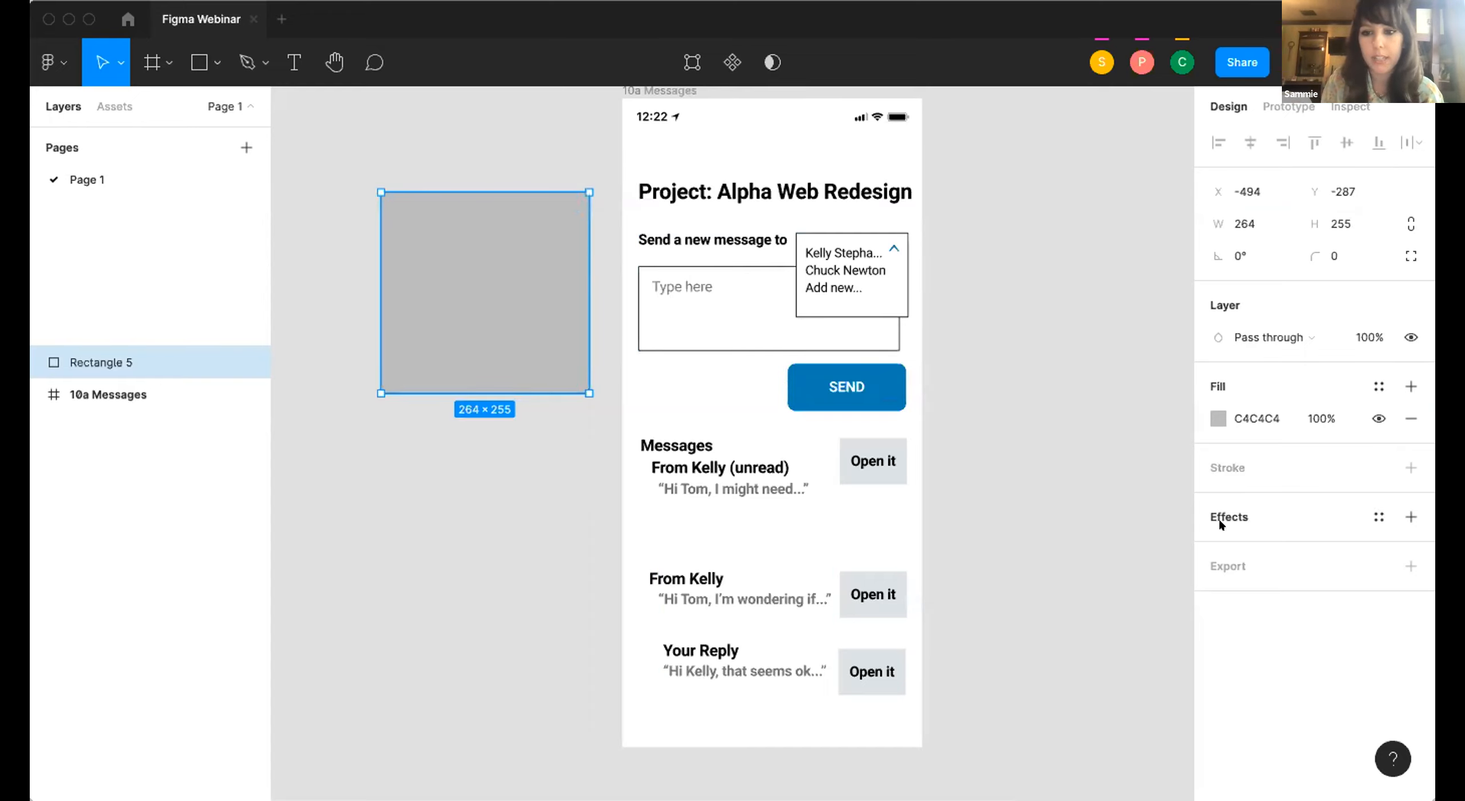
left_click(1212, 410)
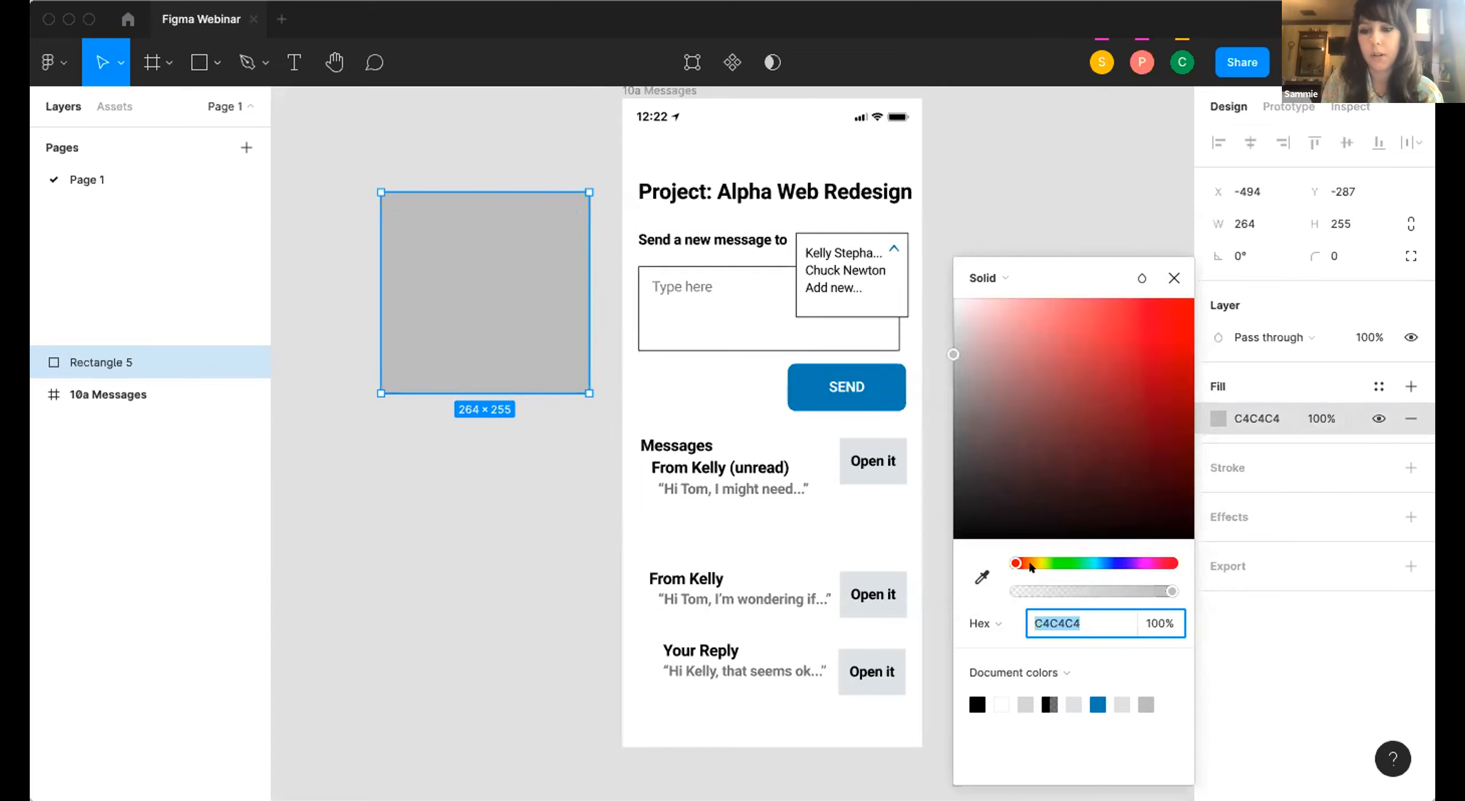
left_click_drag(1030, 564, 1035, 564)
left_click_drag(1078, 383, 1048, 282)
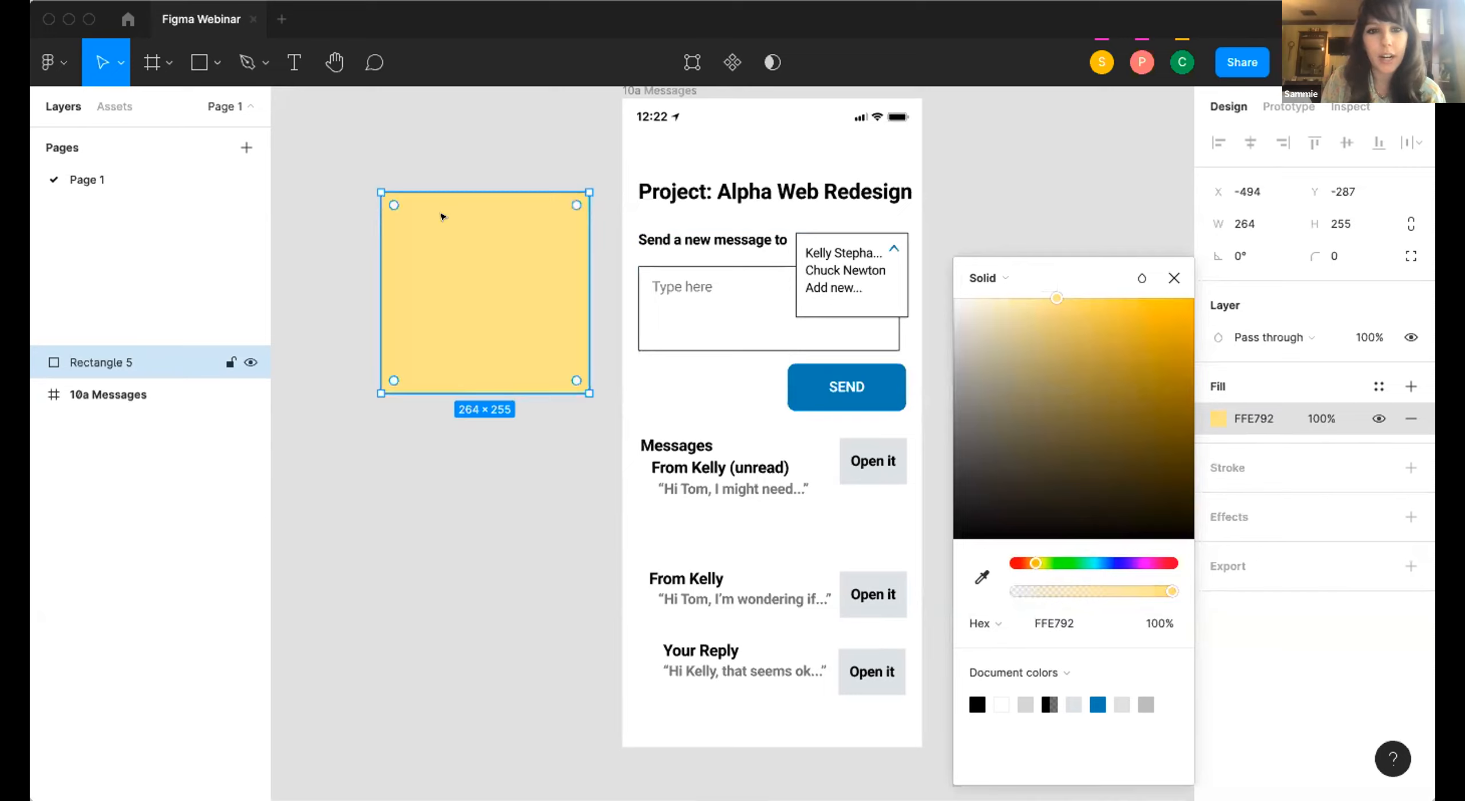
Add a text layer near the yellow rectangle's upper-left corner reading "This is a sticky note here you go".
left_click(1174, 279)
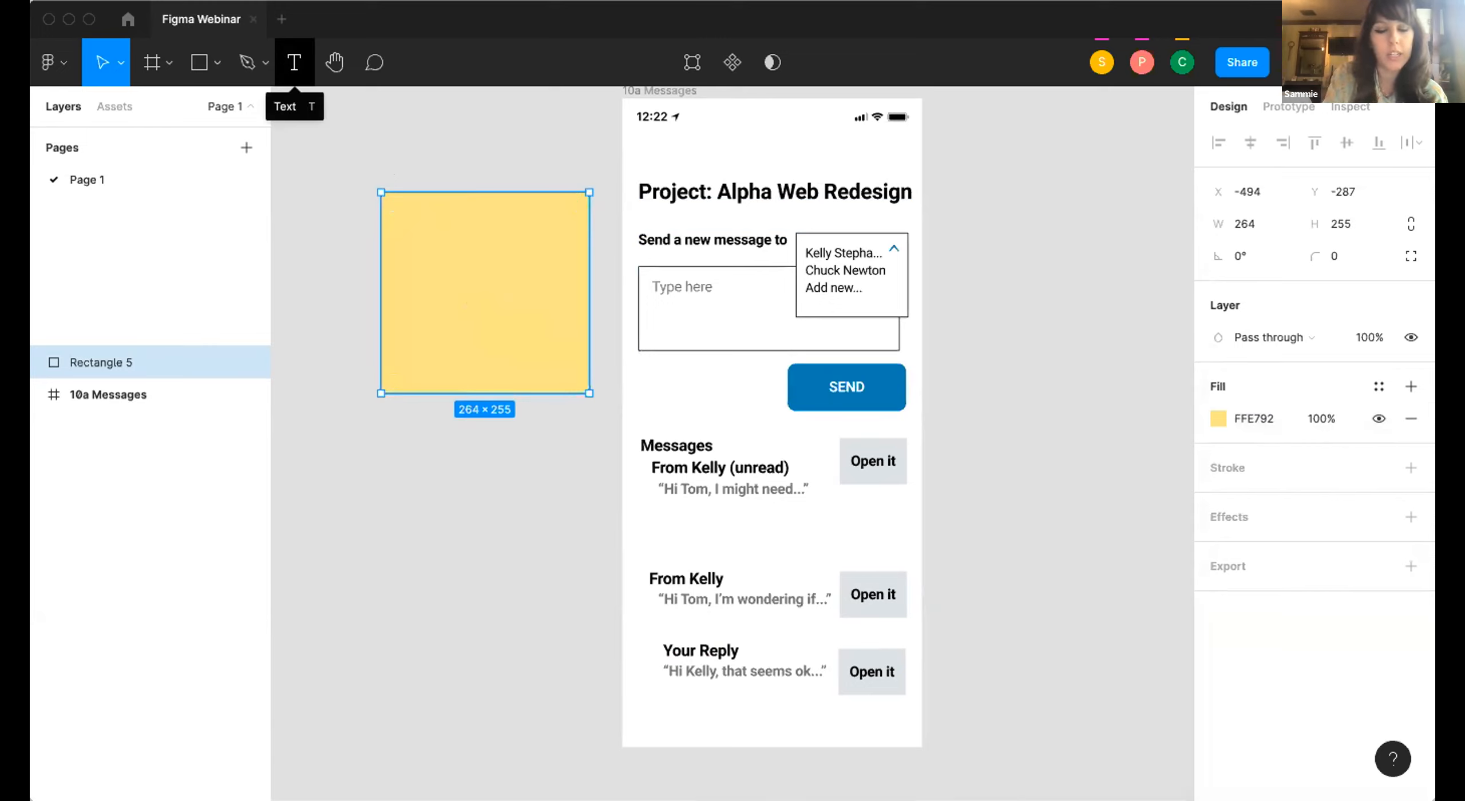
left_click(294, 61)
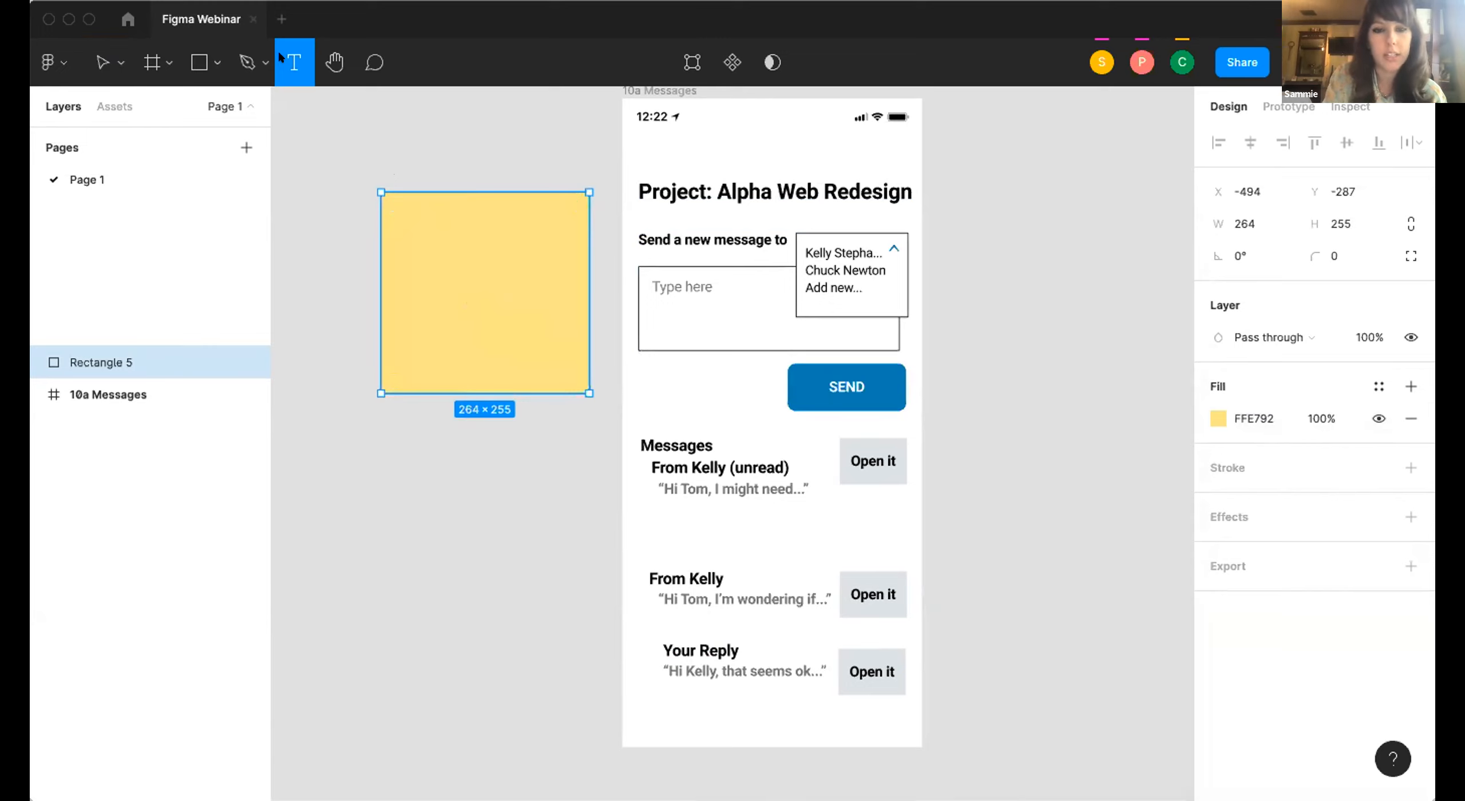
left_click(396, 207)
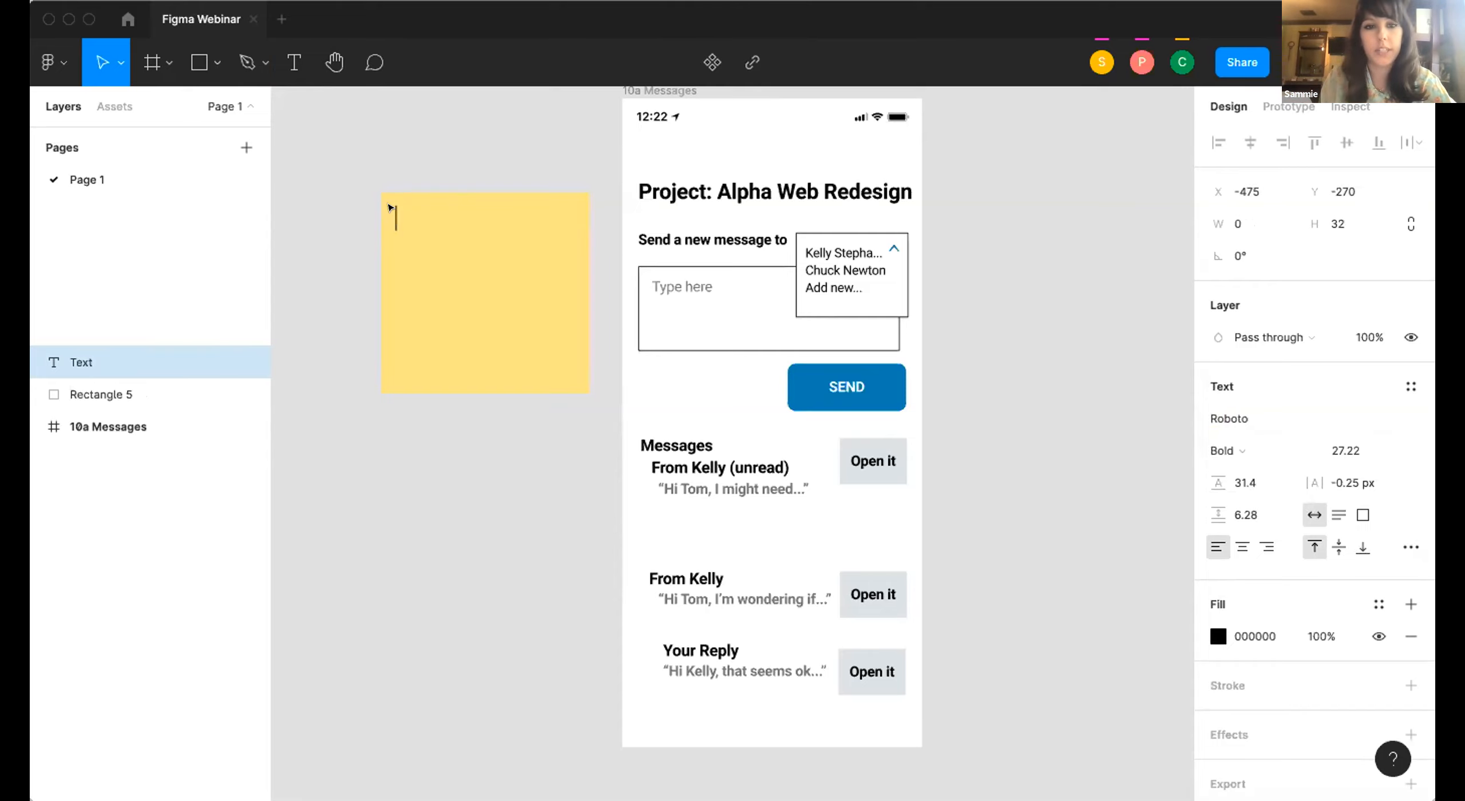
type("This is a")
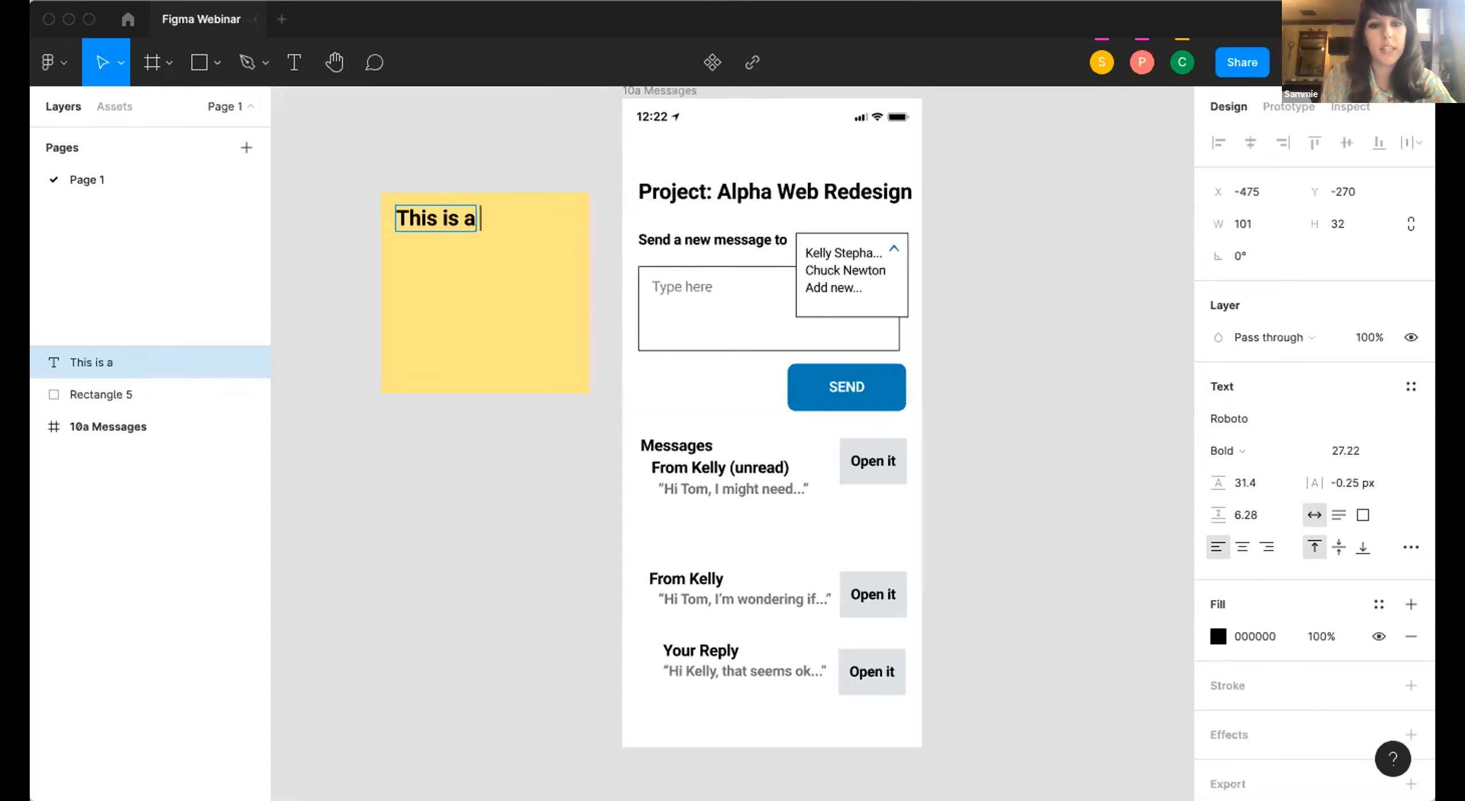
type(" sticky note here you go")
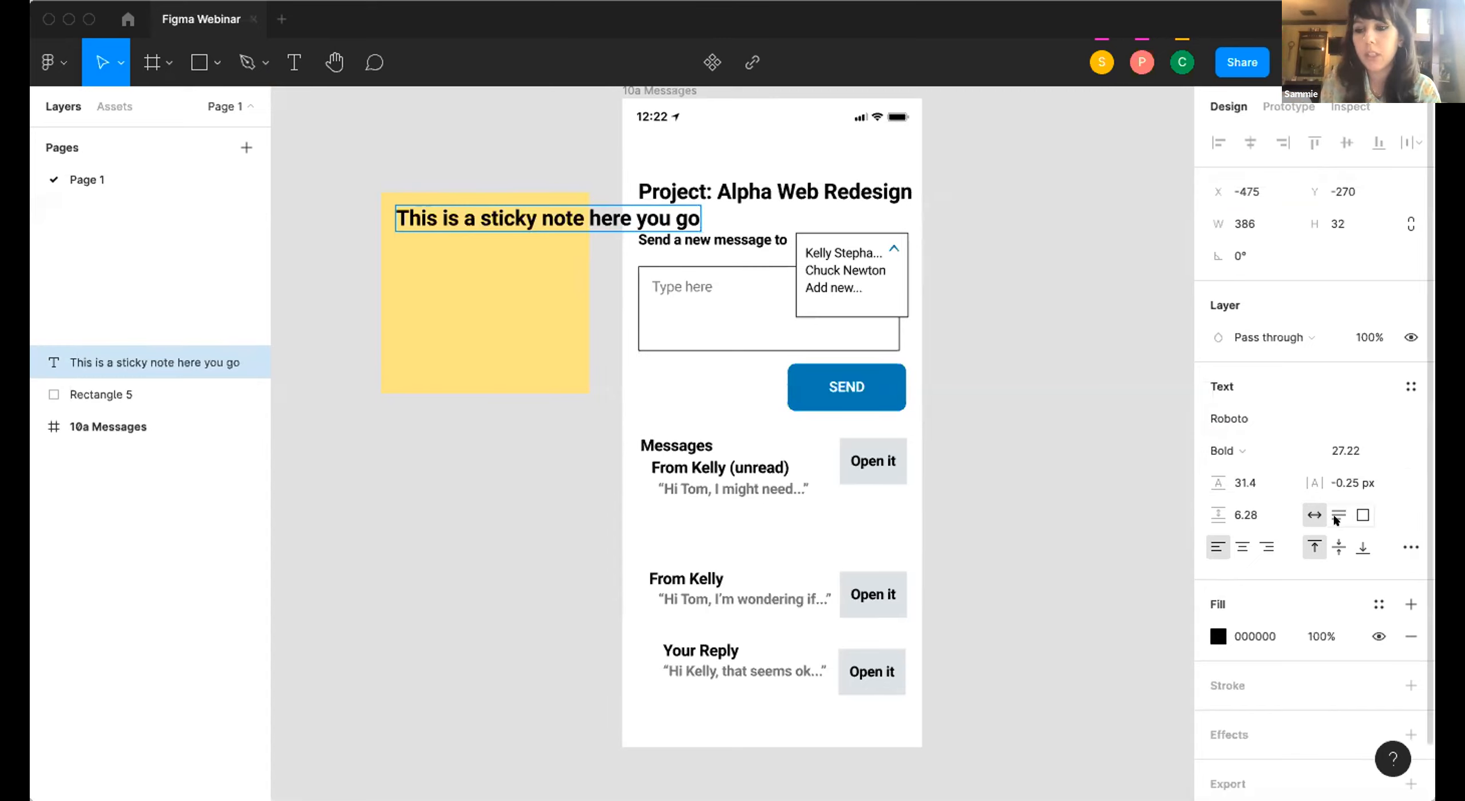
Switch the sticky note text to fixed size and narrow its box to about 231 wide so it wraps inside the rectangle.
left_click(1364, 513)
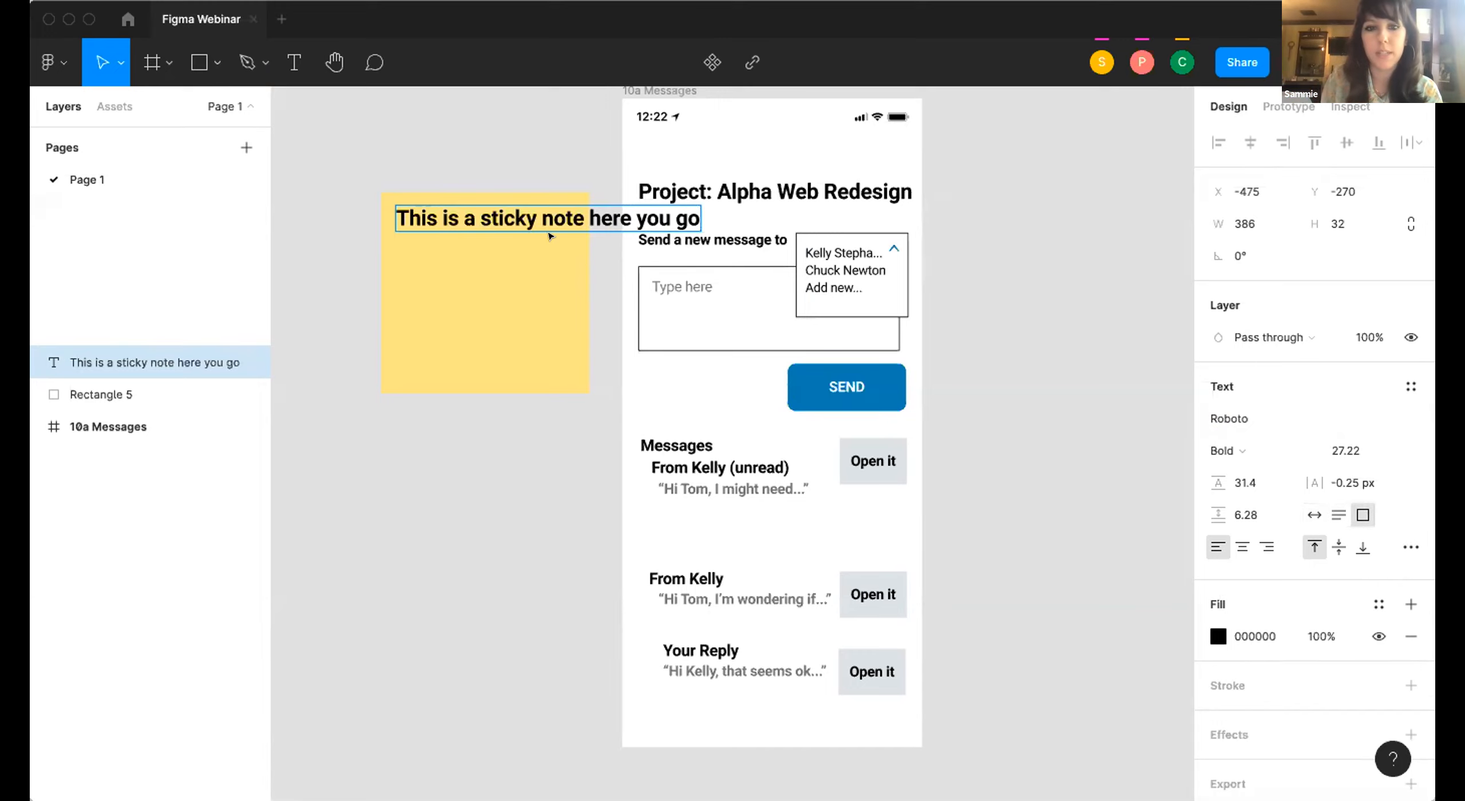
key("Escape")
left_click_drag(690, 204, 569, 204)
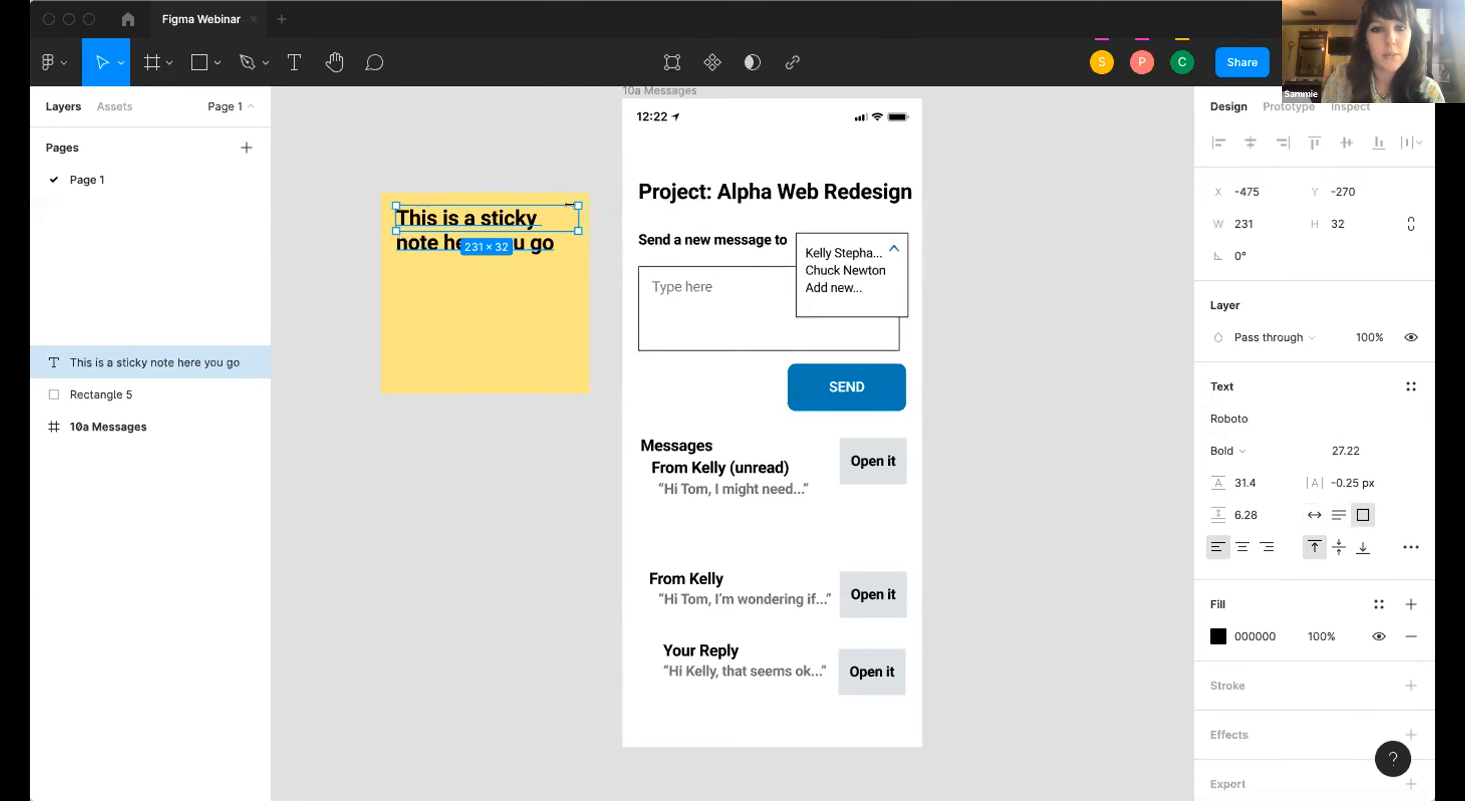
Append "now when i start typing" to the end of the sticky note text.
double_click(496, 216)
key("Right")
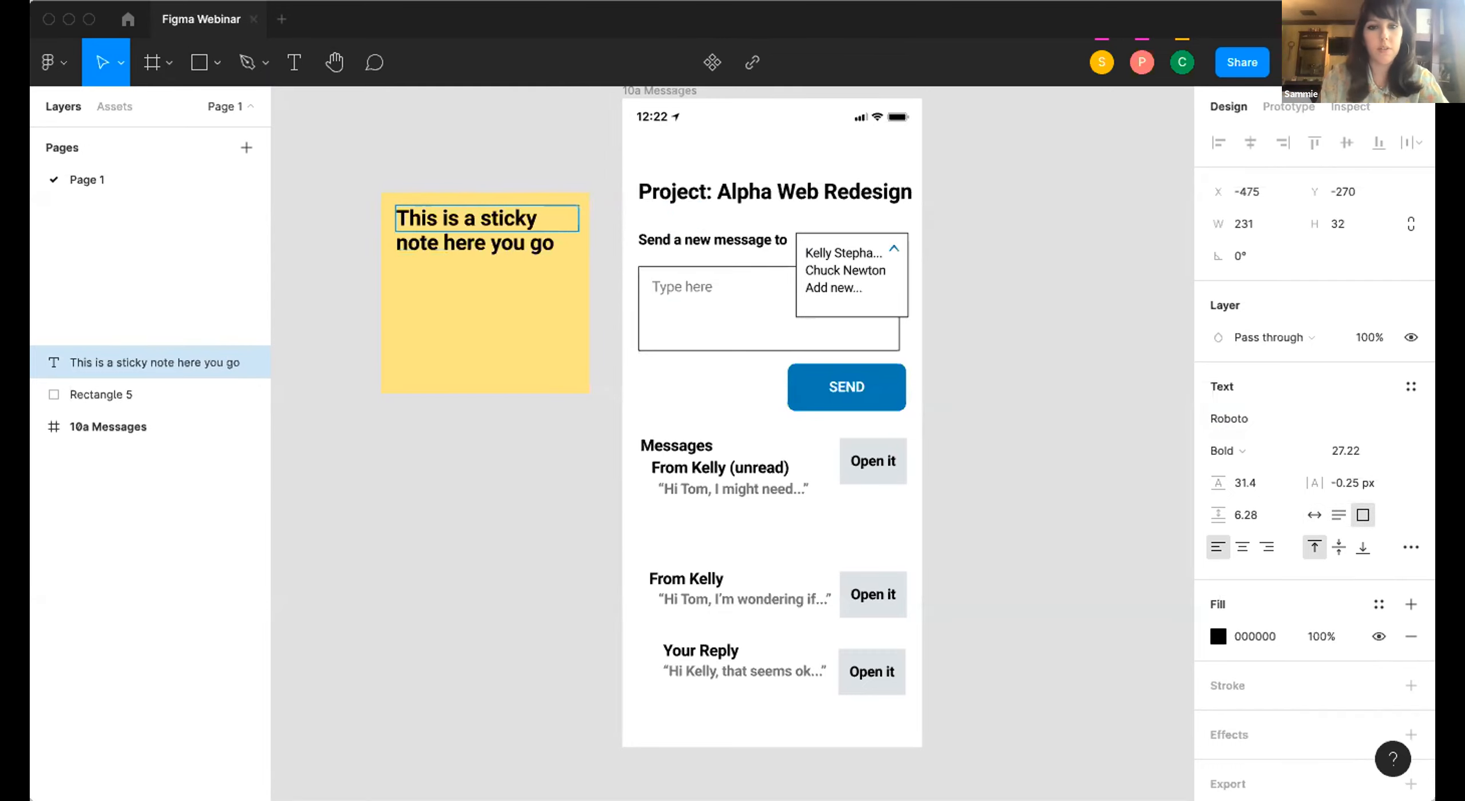
type("now")
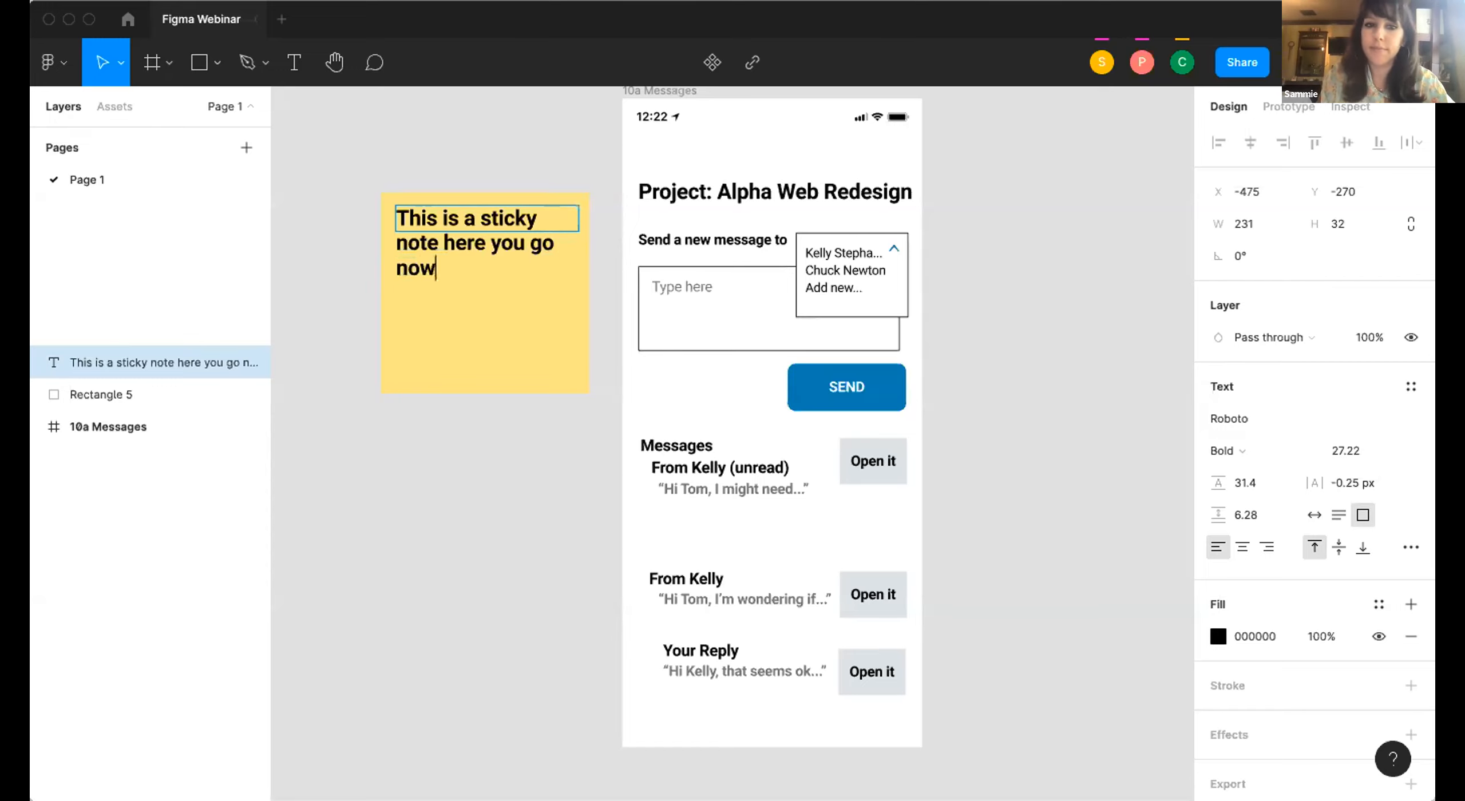
type(" when i start typing")
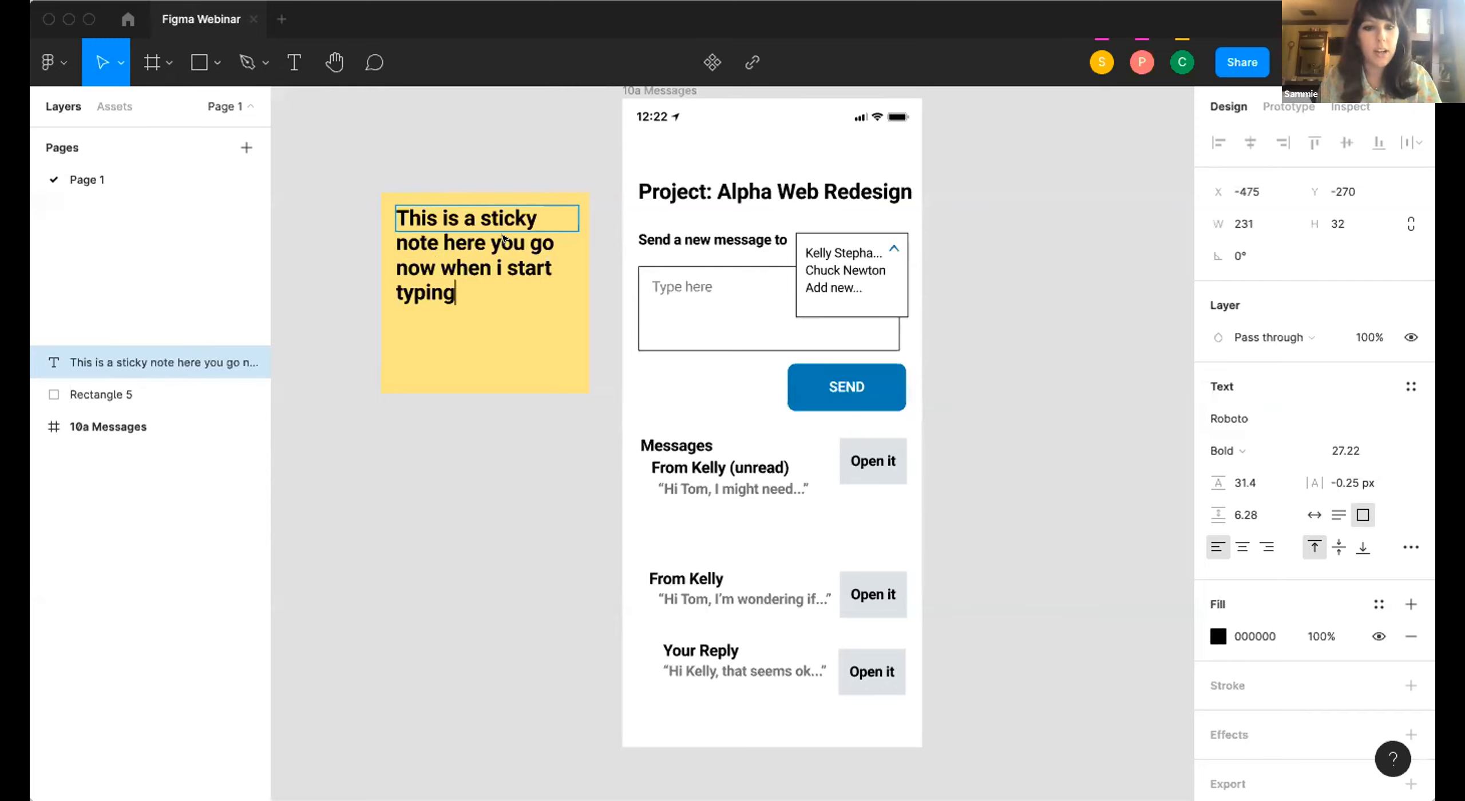
Replace all of the sticky note text with "Heading".
key("ctrl+a")
type("Heading")
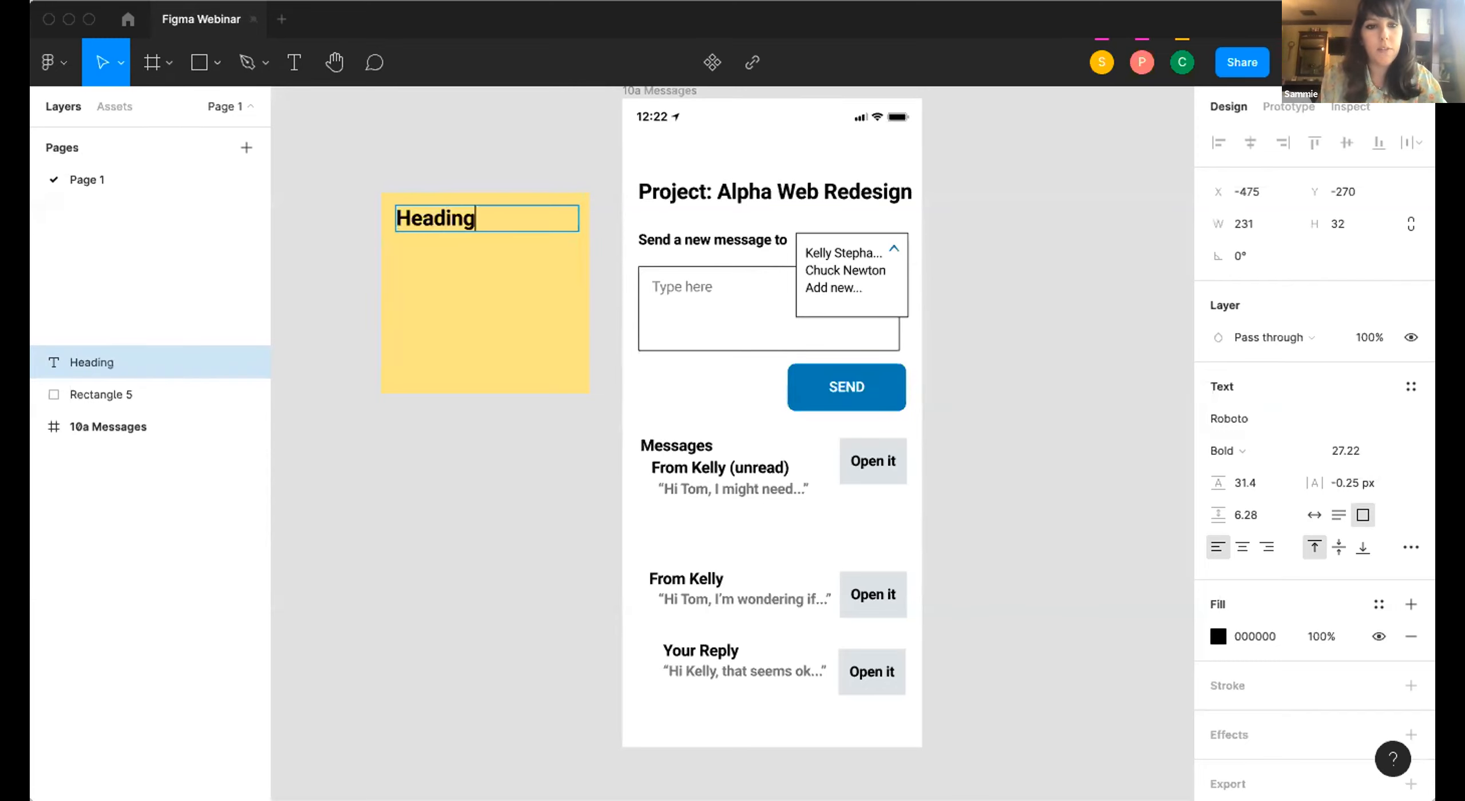
key("Escape")
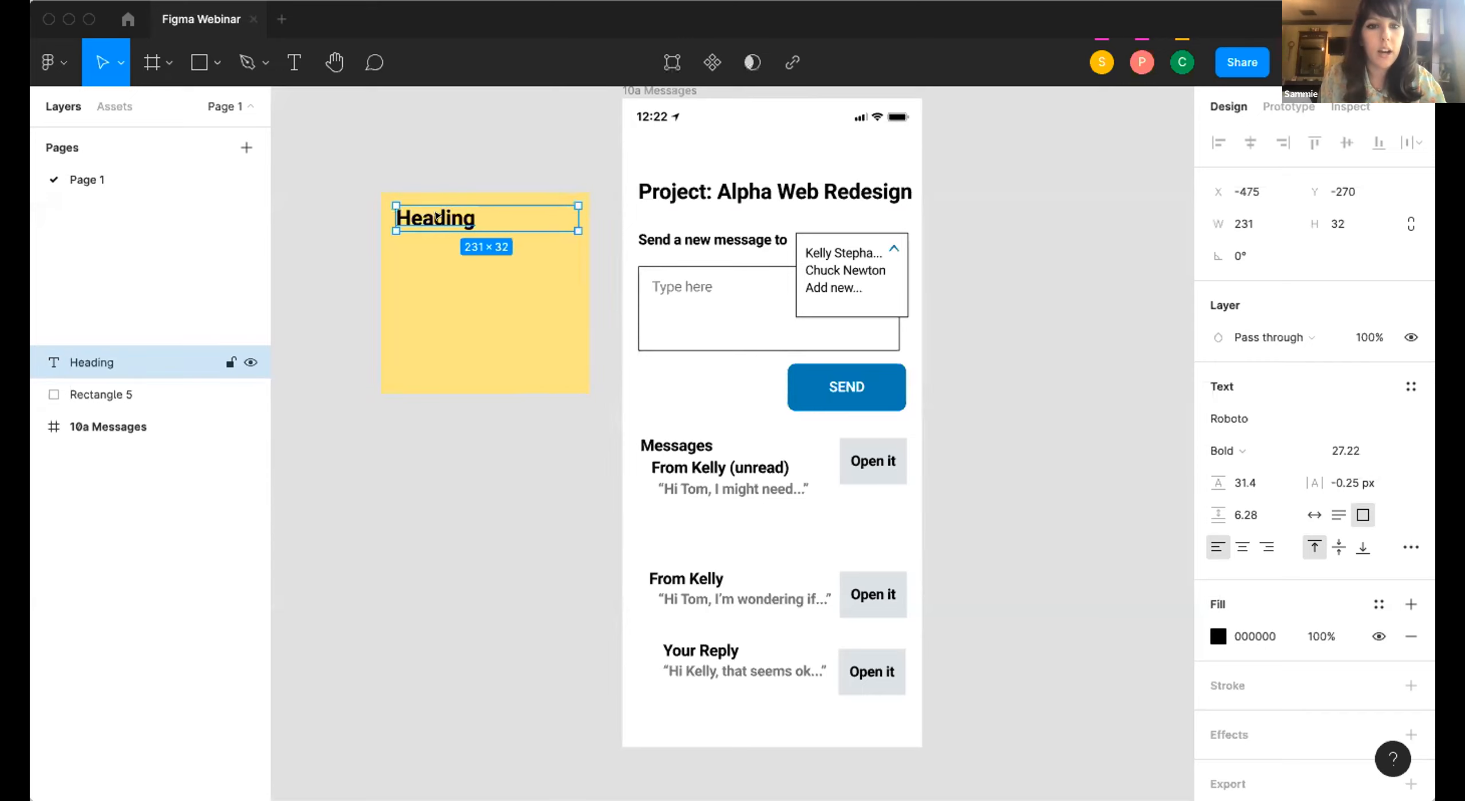
Duplicate the Heading text directly below itself and turn the copy into a regular-weight line reading "Body text".
key("ctrl+v")
left_click_drag(433, 211, 435, 250)
double_click(434, 251)
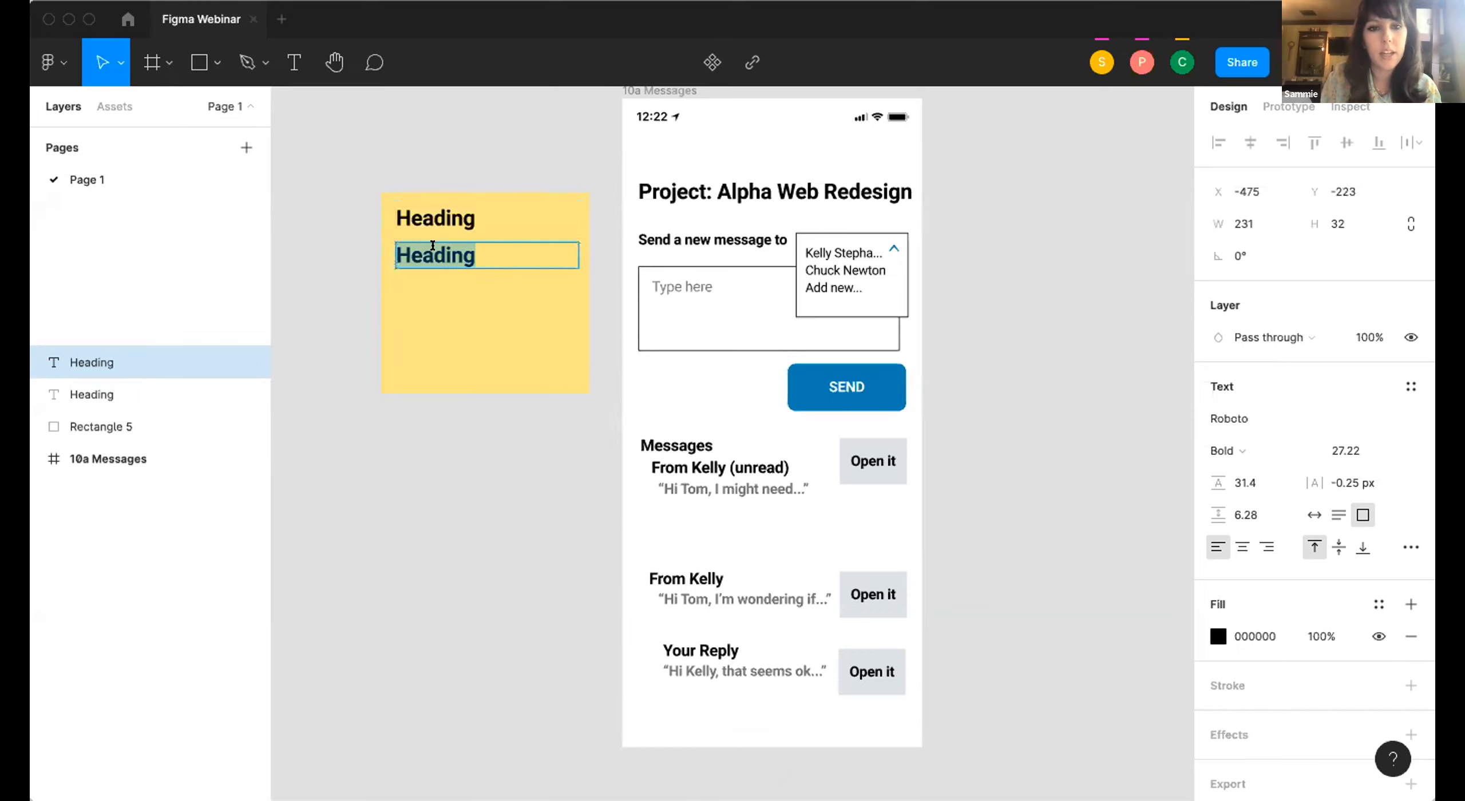
key("super+b")
double_click(433, 246)
type("Body text")
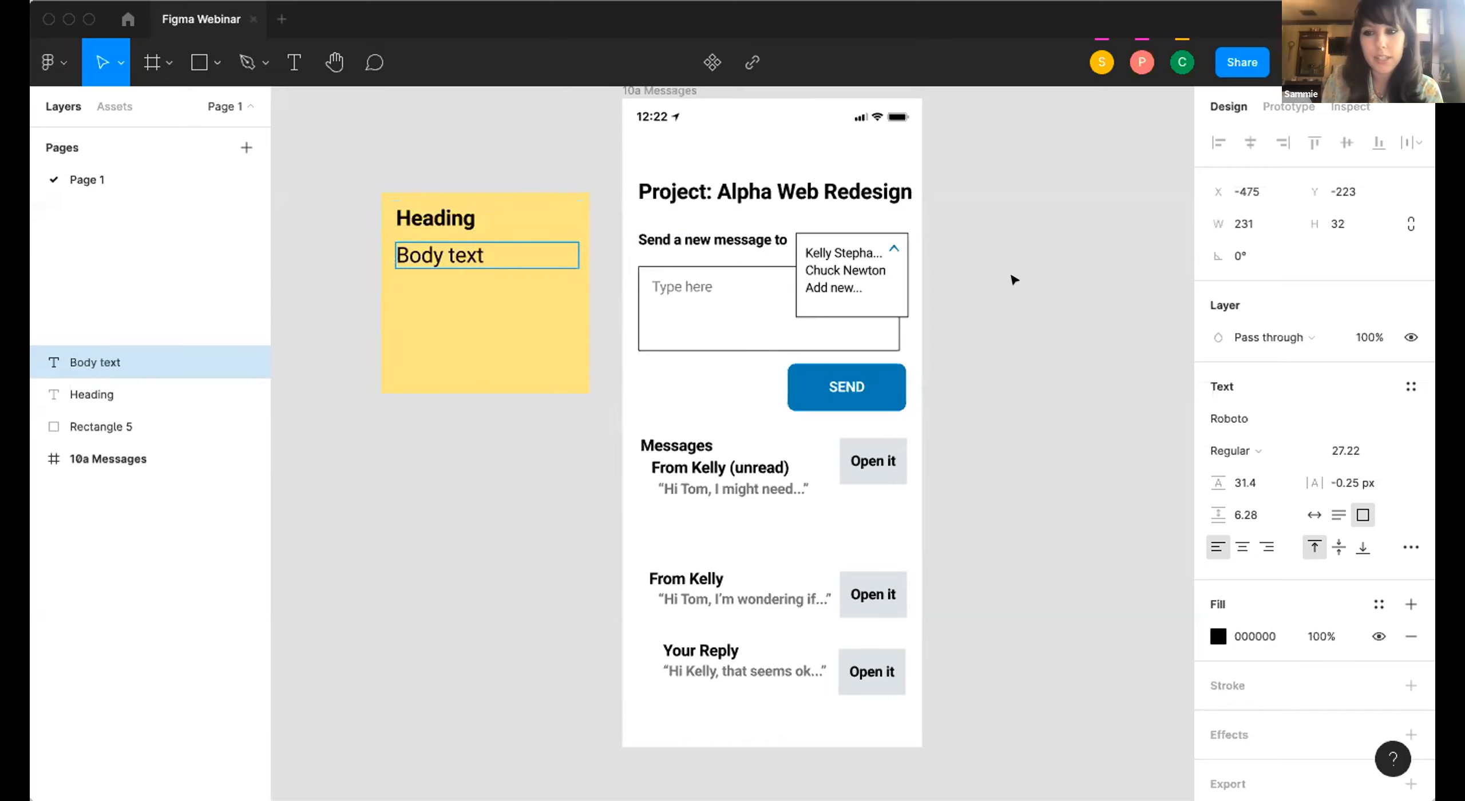
Format the body text as a numbered list and add the items "idea one", "idea two" and "thought three".
left_click(1408, 546)
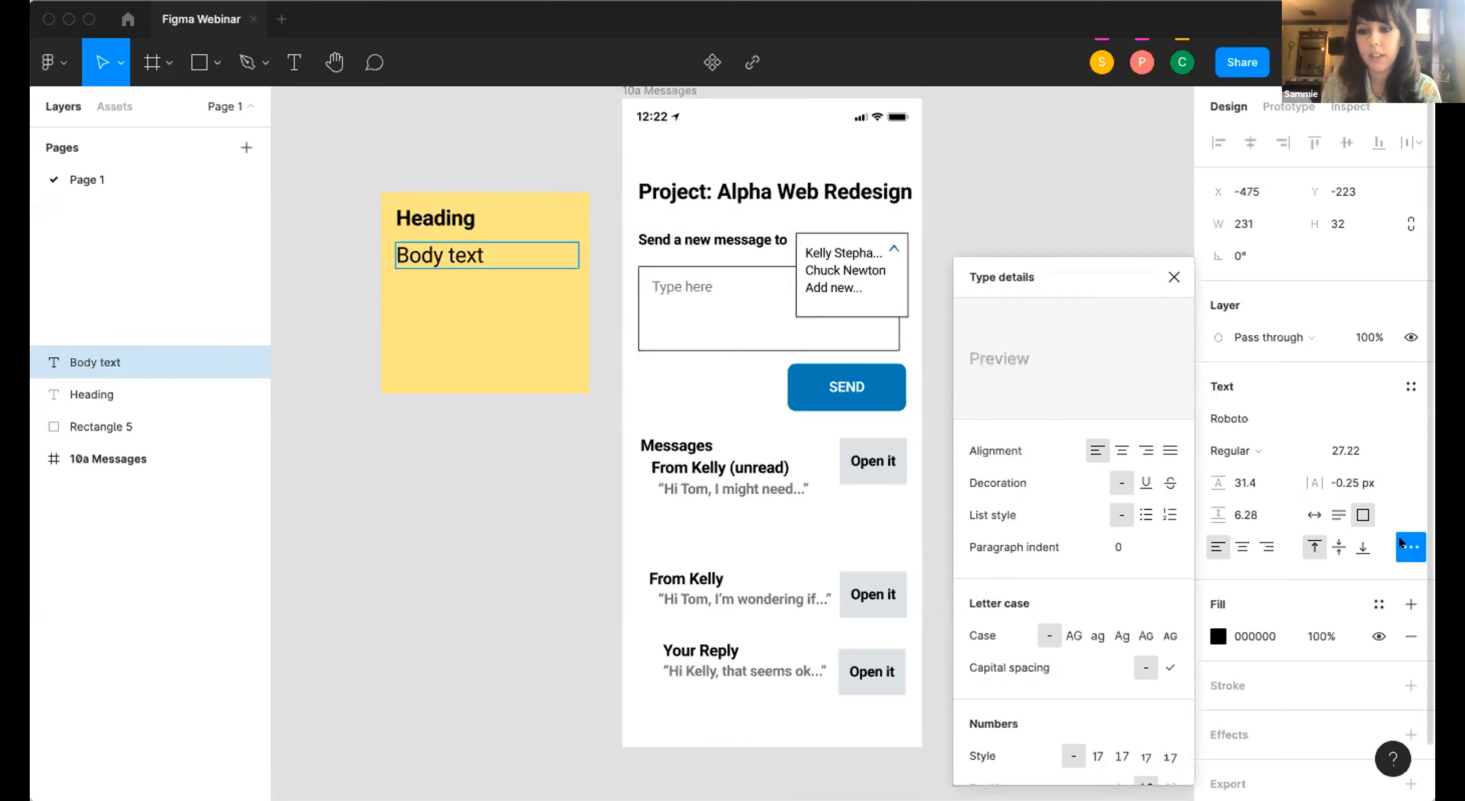
left_click(1162, 518)
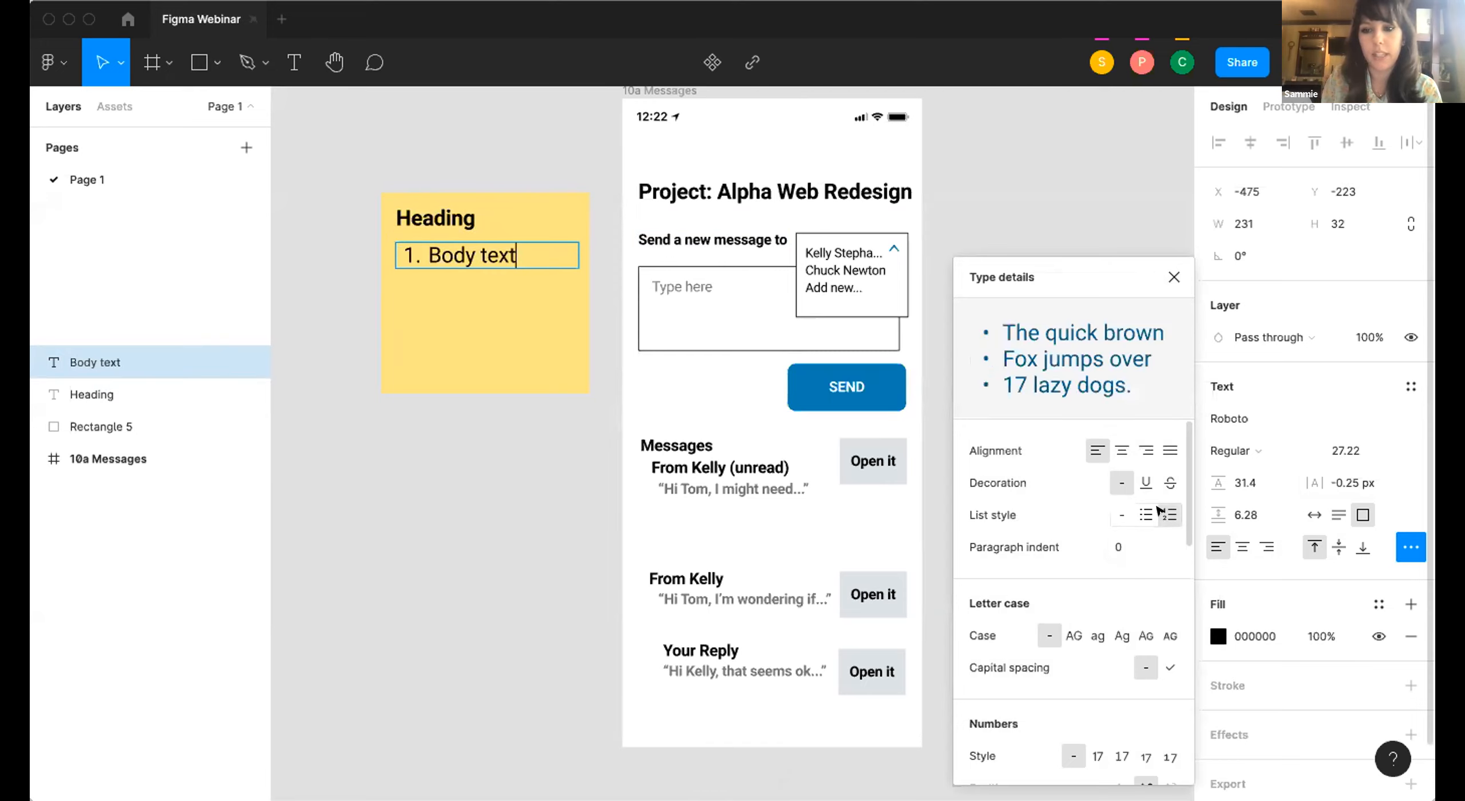
key("Return")
type("ide a")
key("BackSpace")
key("BackSpace")
type("a")
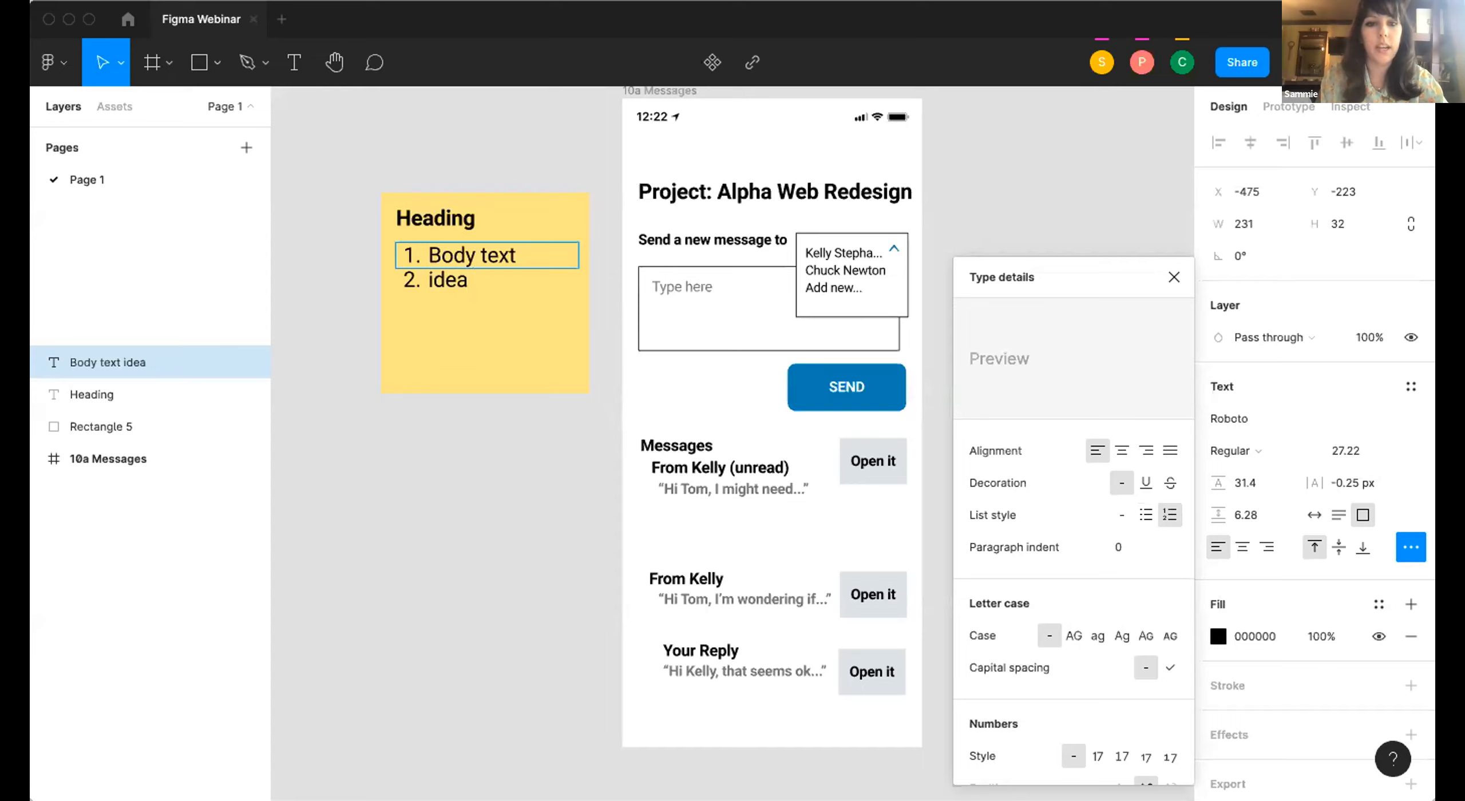
type(" one")
key("Return")
type("idea two")
key("Return")
type("thought three")
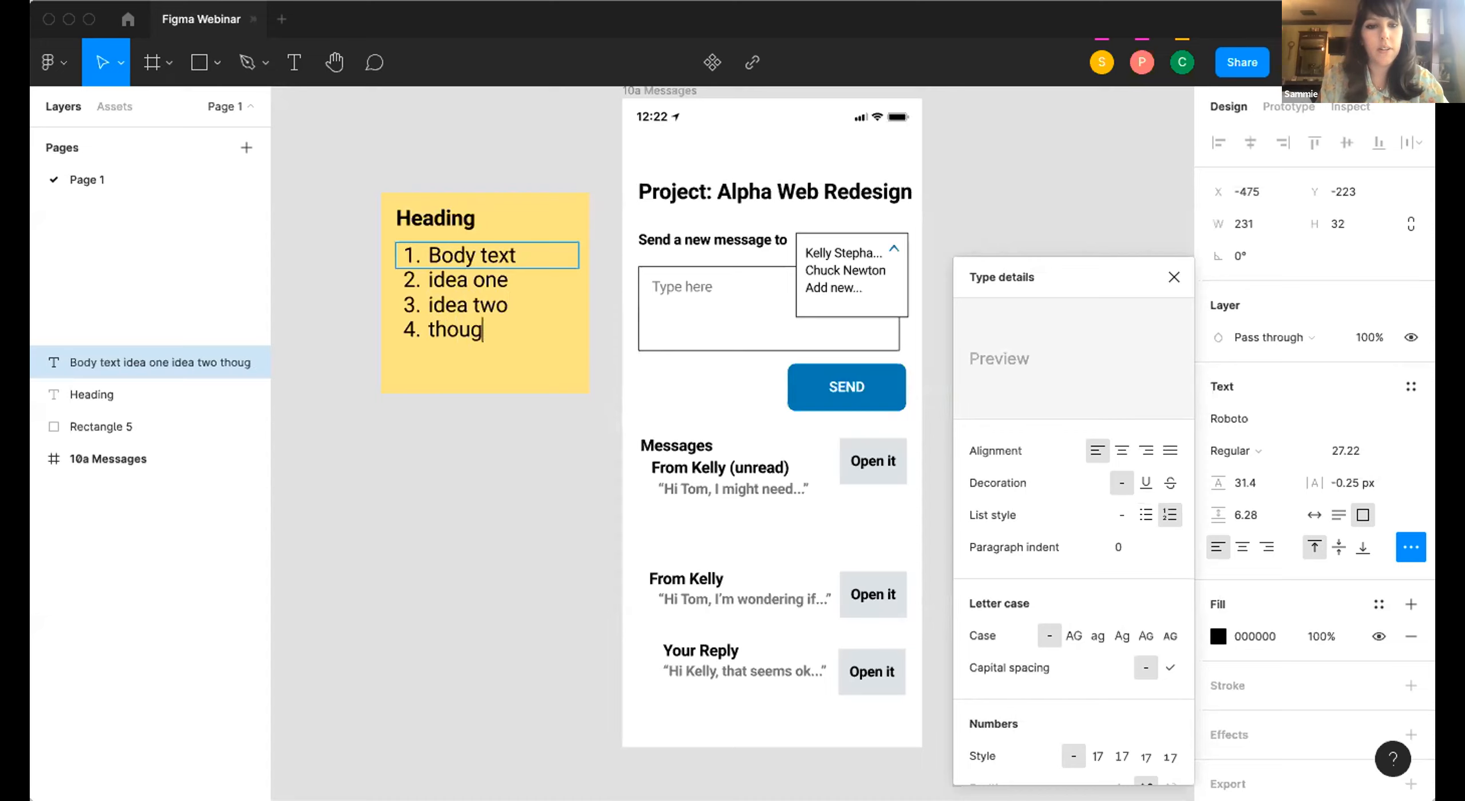
key("Escape")
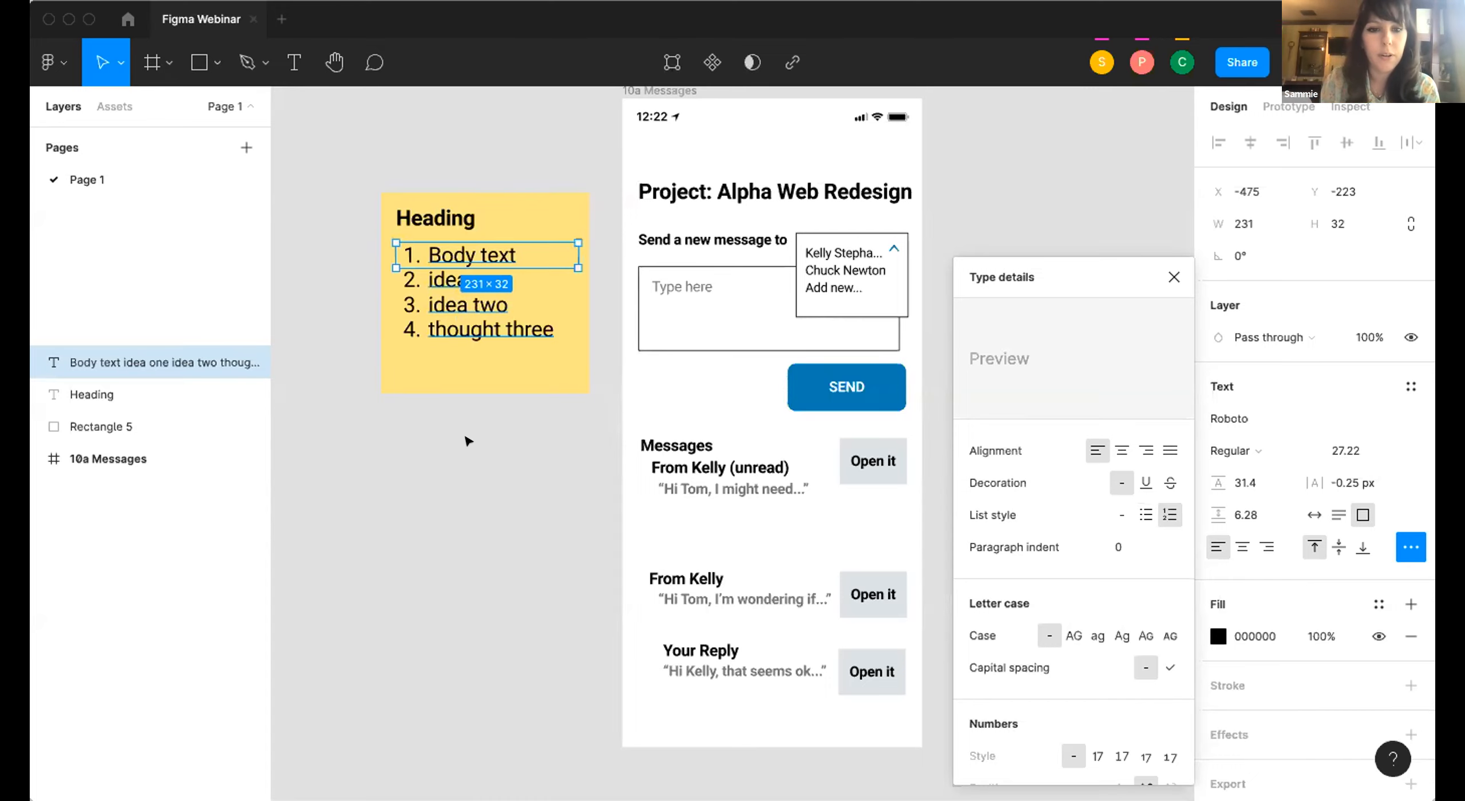
left_click(468, 440)
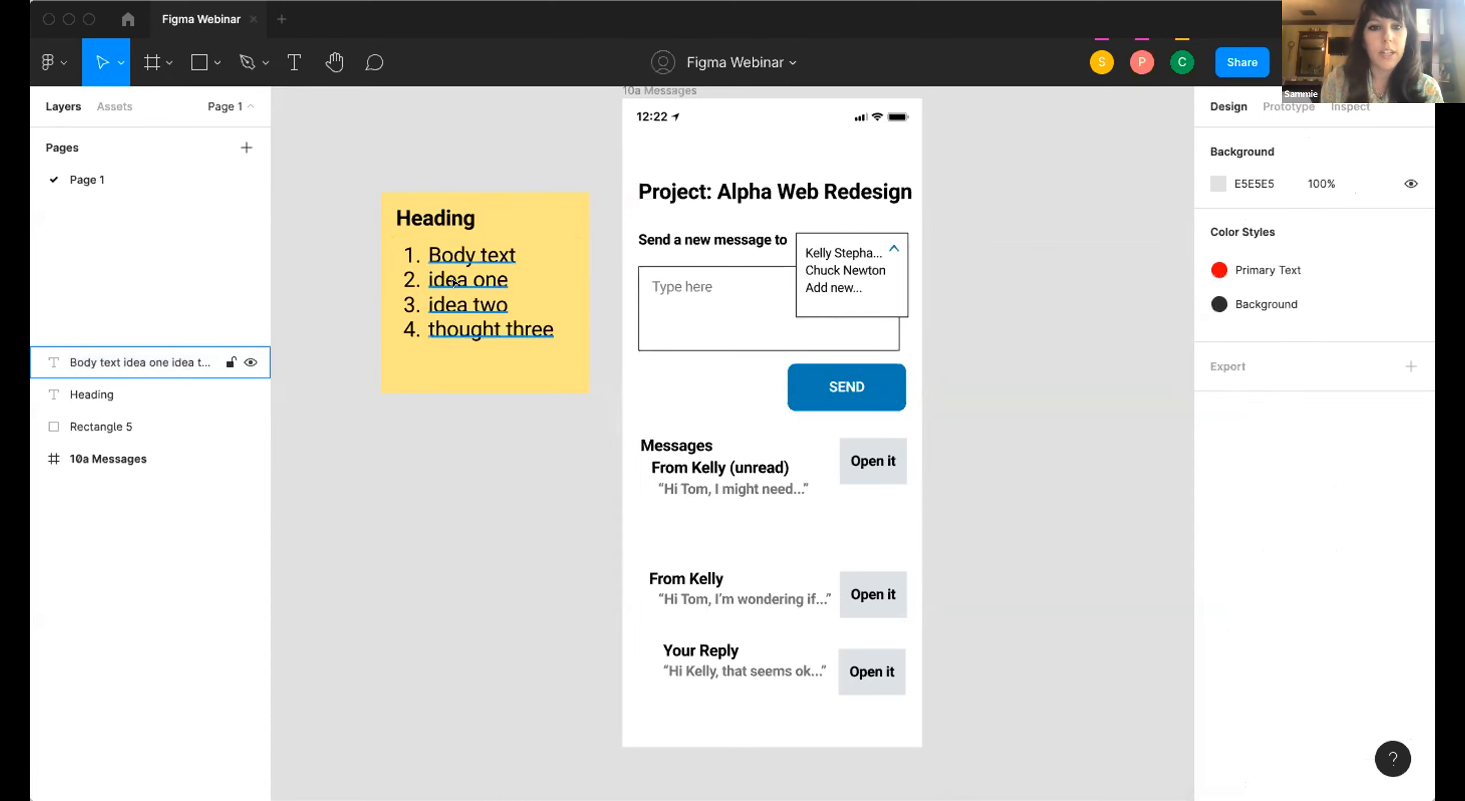
Shift the numbered list to line up under Heading, and group the list, heading and yellow rectangle together.
left_click_drag(453, 304, 436, 279)
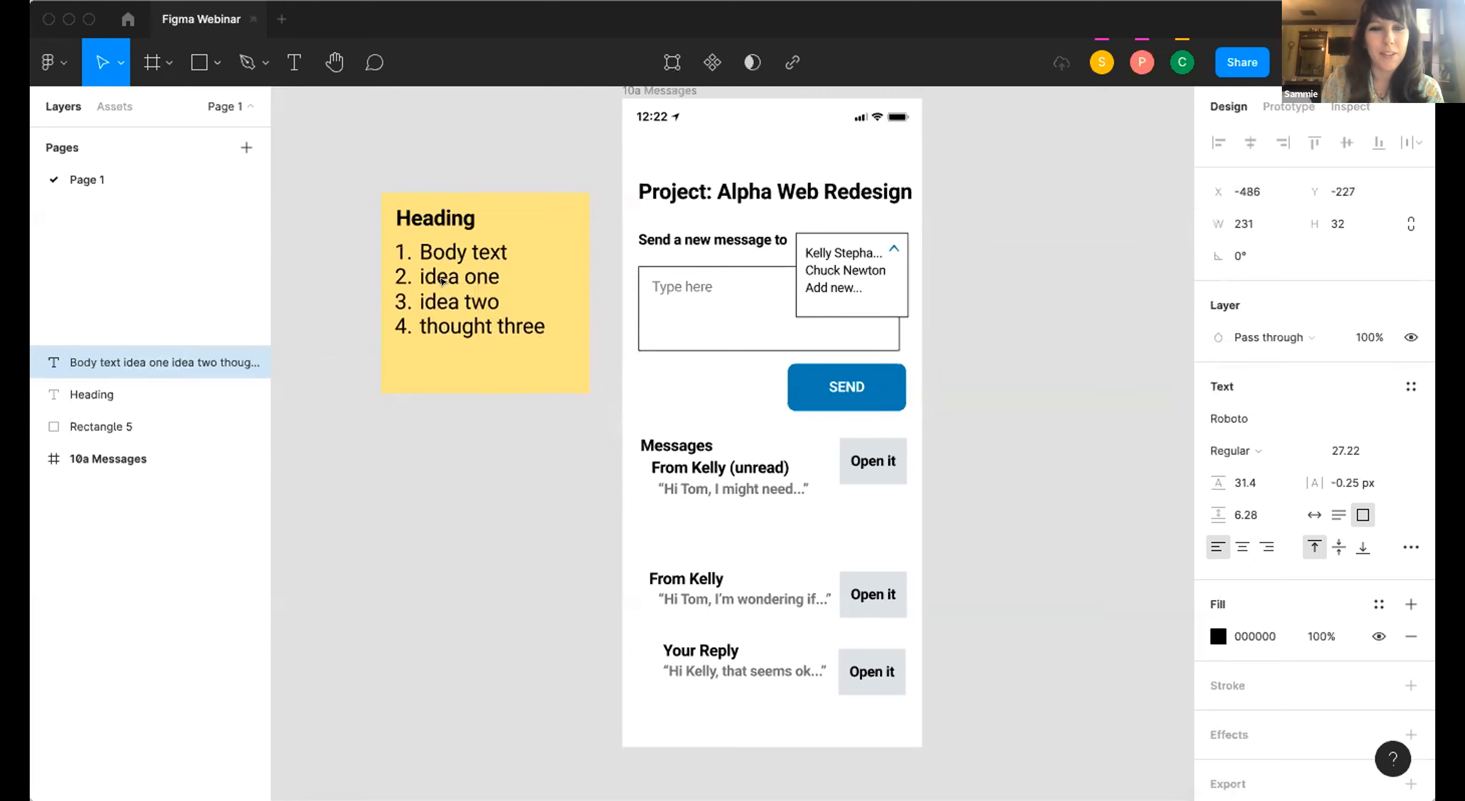
left_click(314, 301)
left_click_drag(314, 149, 604, 399)
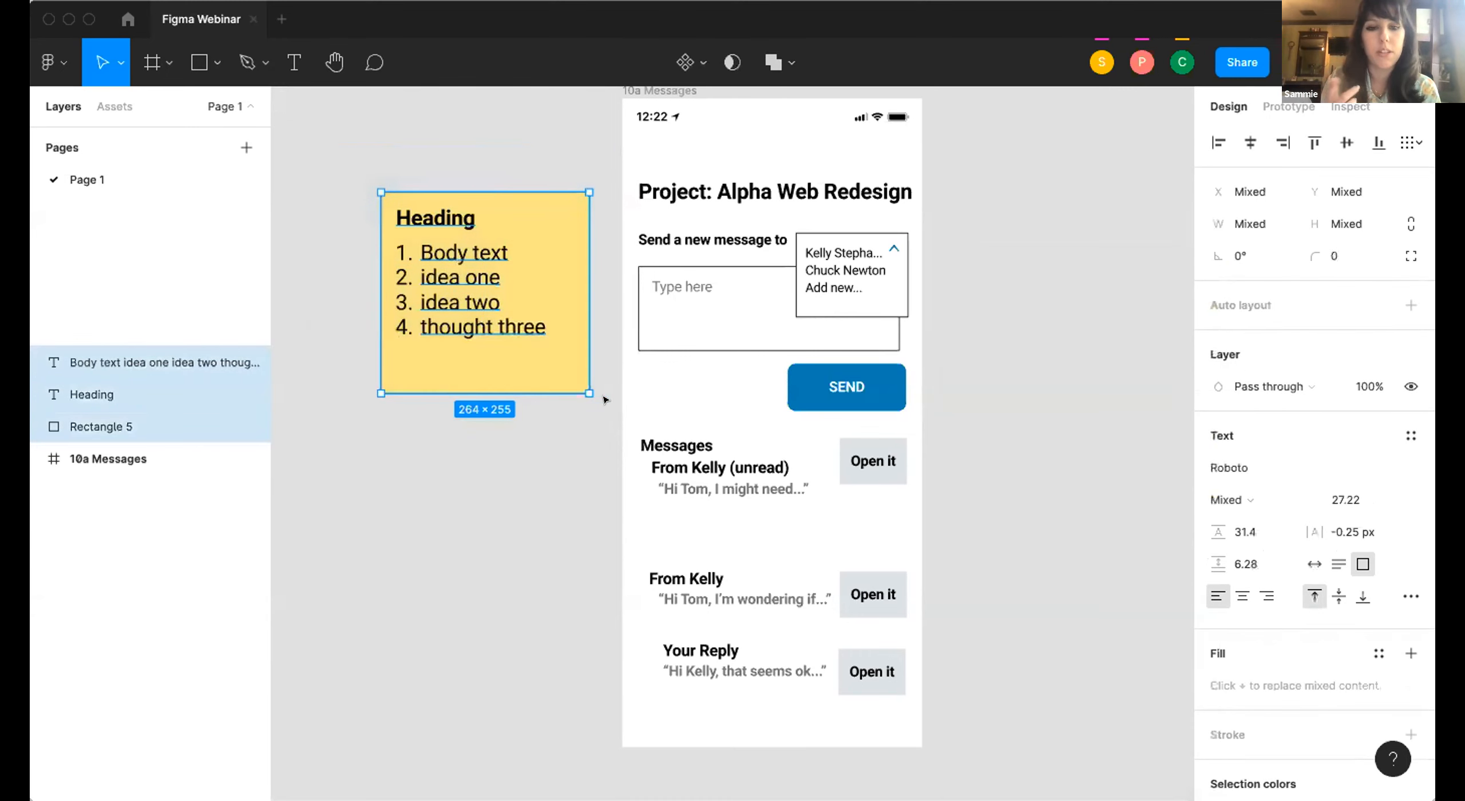
right_click(506, 316)
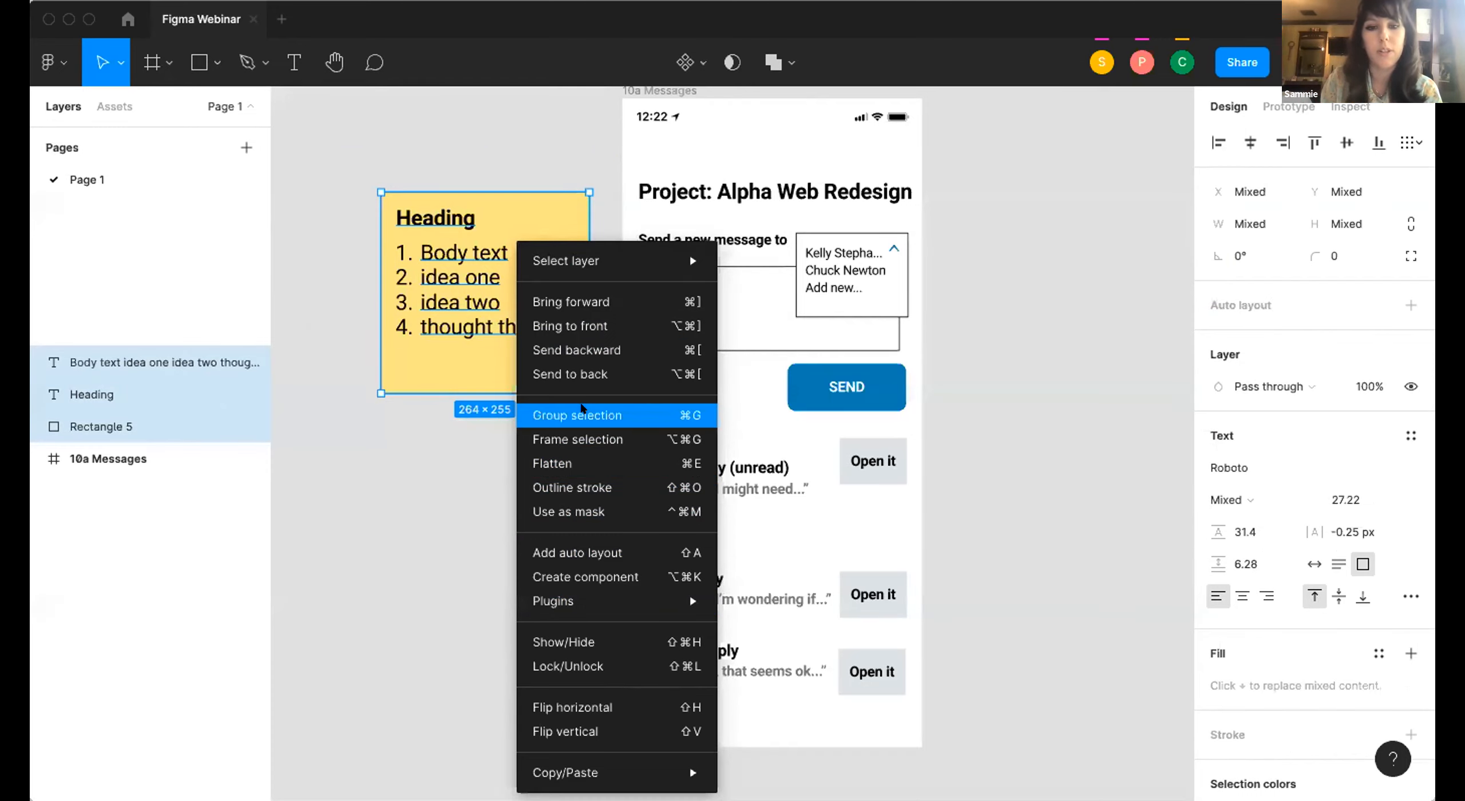
left_click(581, 407)
Duplicate the sticky note group and place the copy directly below the original.
scroll(502, 431, "down", 1)
left_click_drag(355, 265, 484, 299)
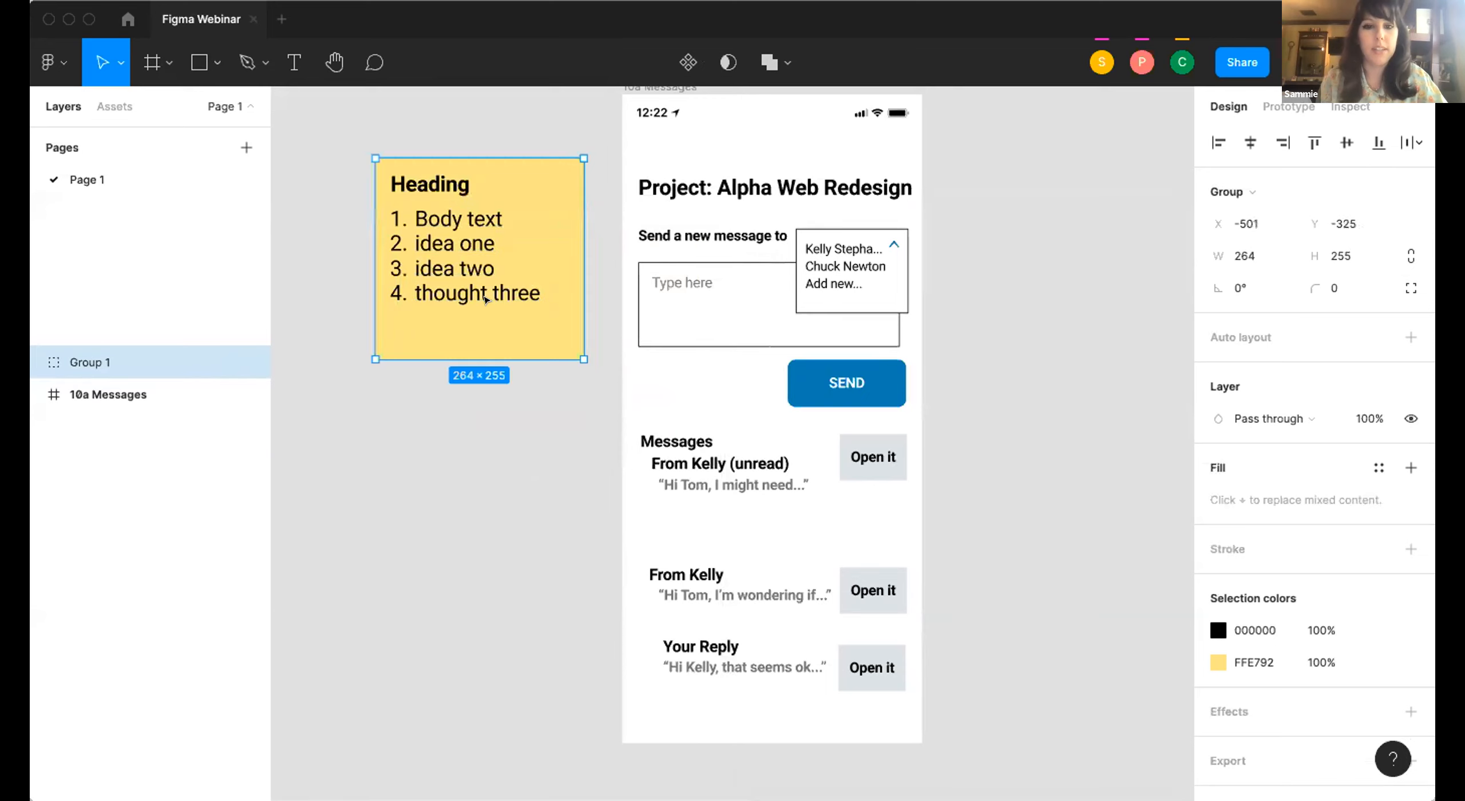
key("super+c")
key("super+v")
left_click_drag(504, 245, 506, 504)
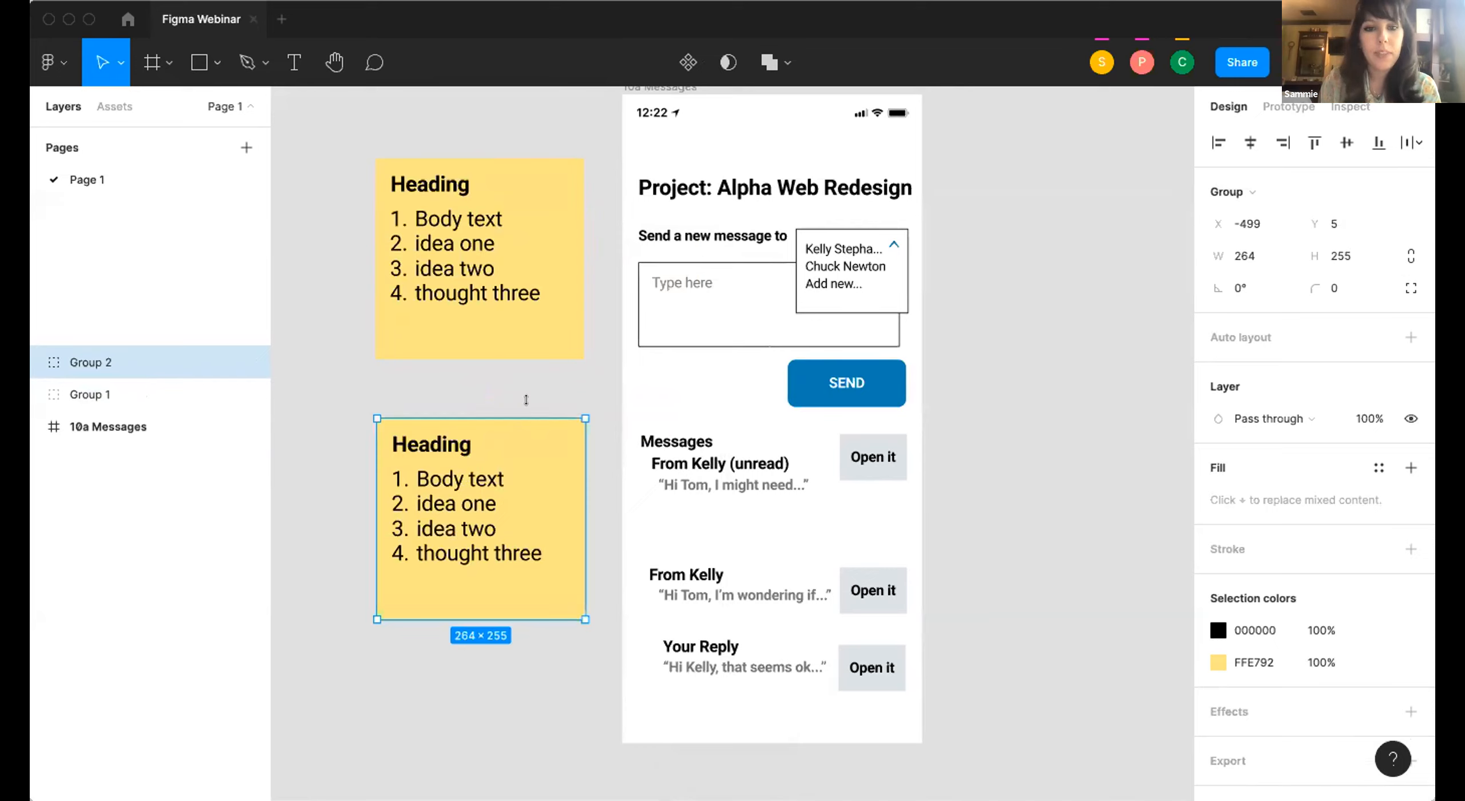
Apply a drop shadow effect to the upper sticky note group.
left_click(556, 335)
scroll(1301, 470, "down", 1)
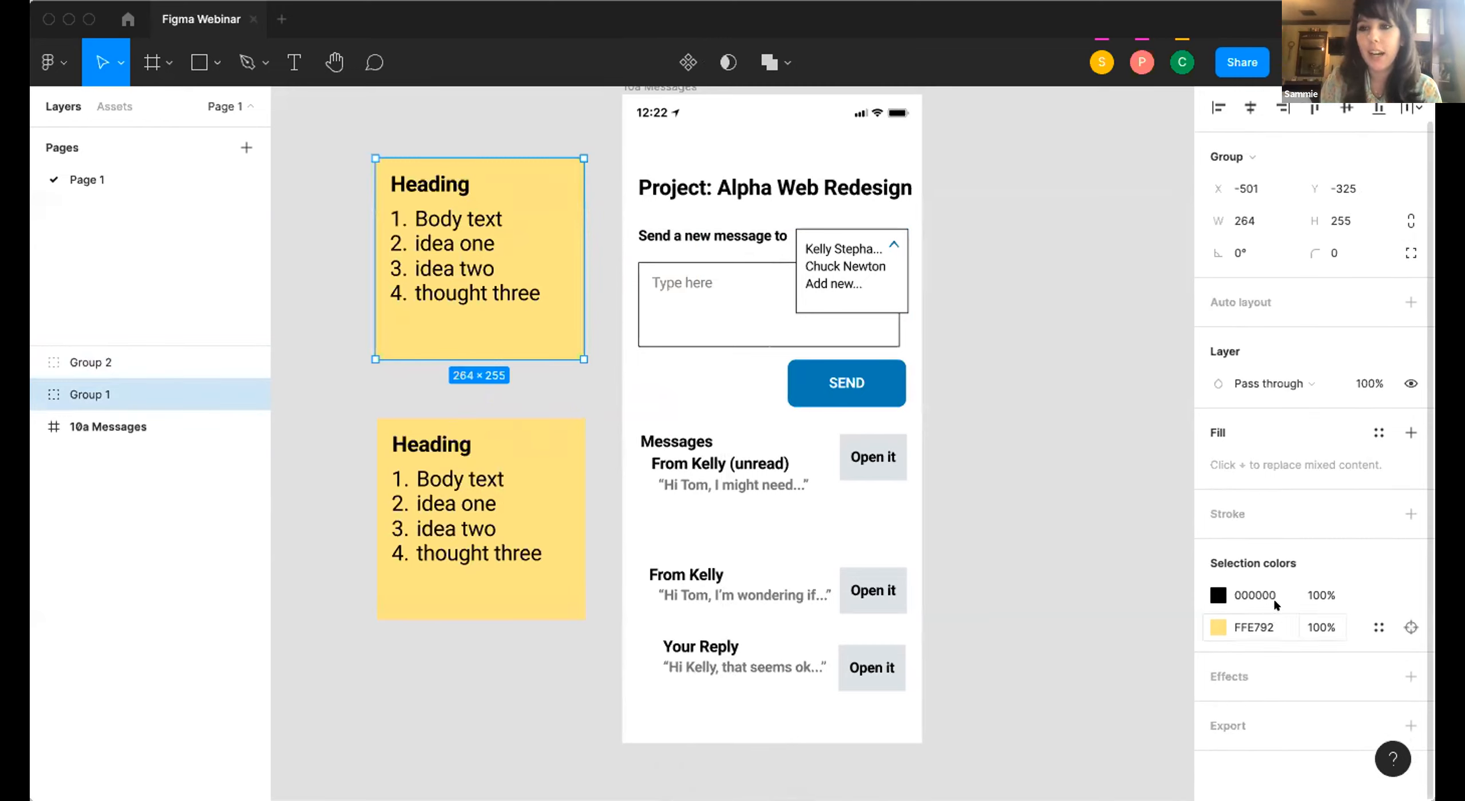
left_click(1307, 666)
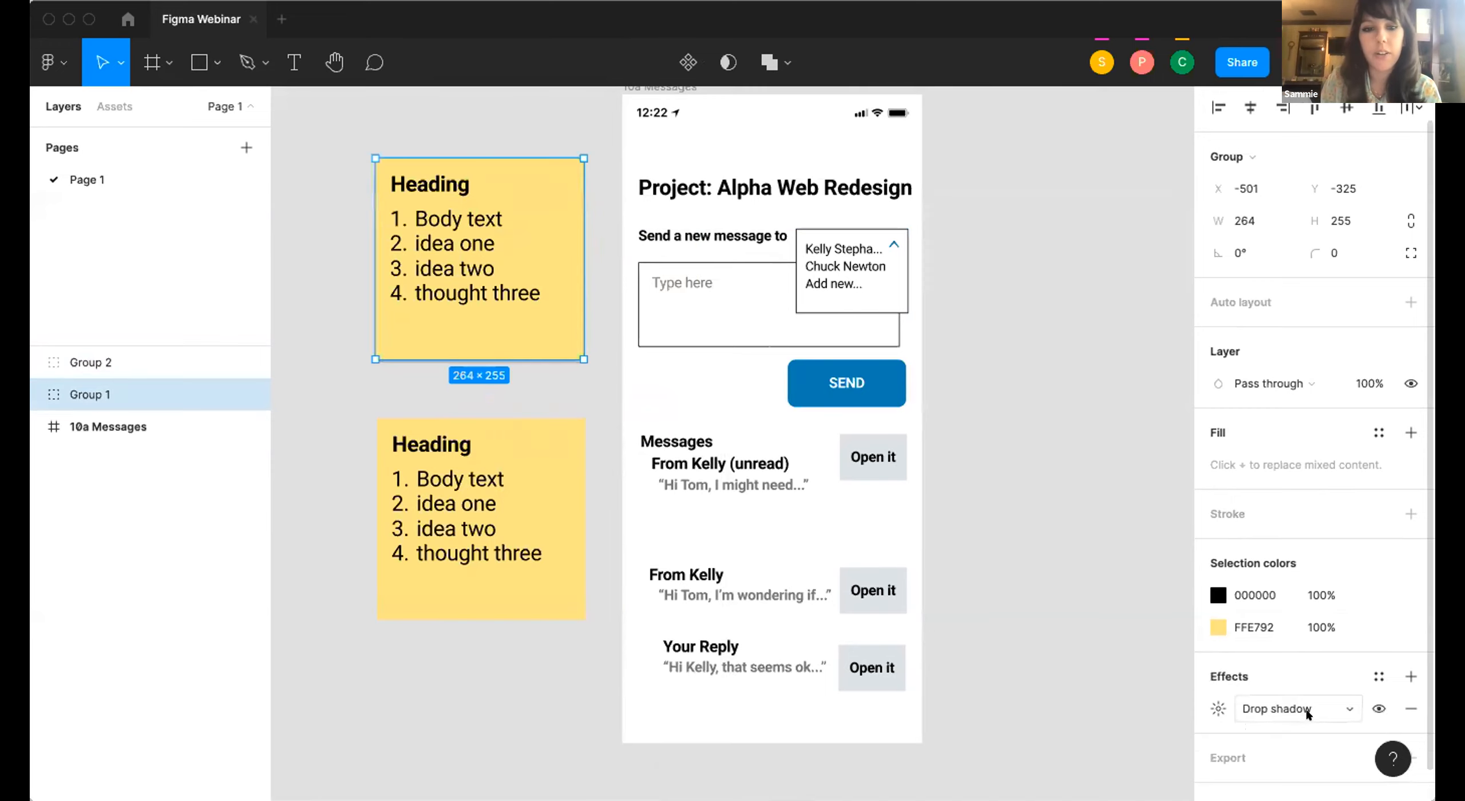
left_click(569, 376)
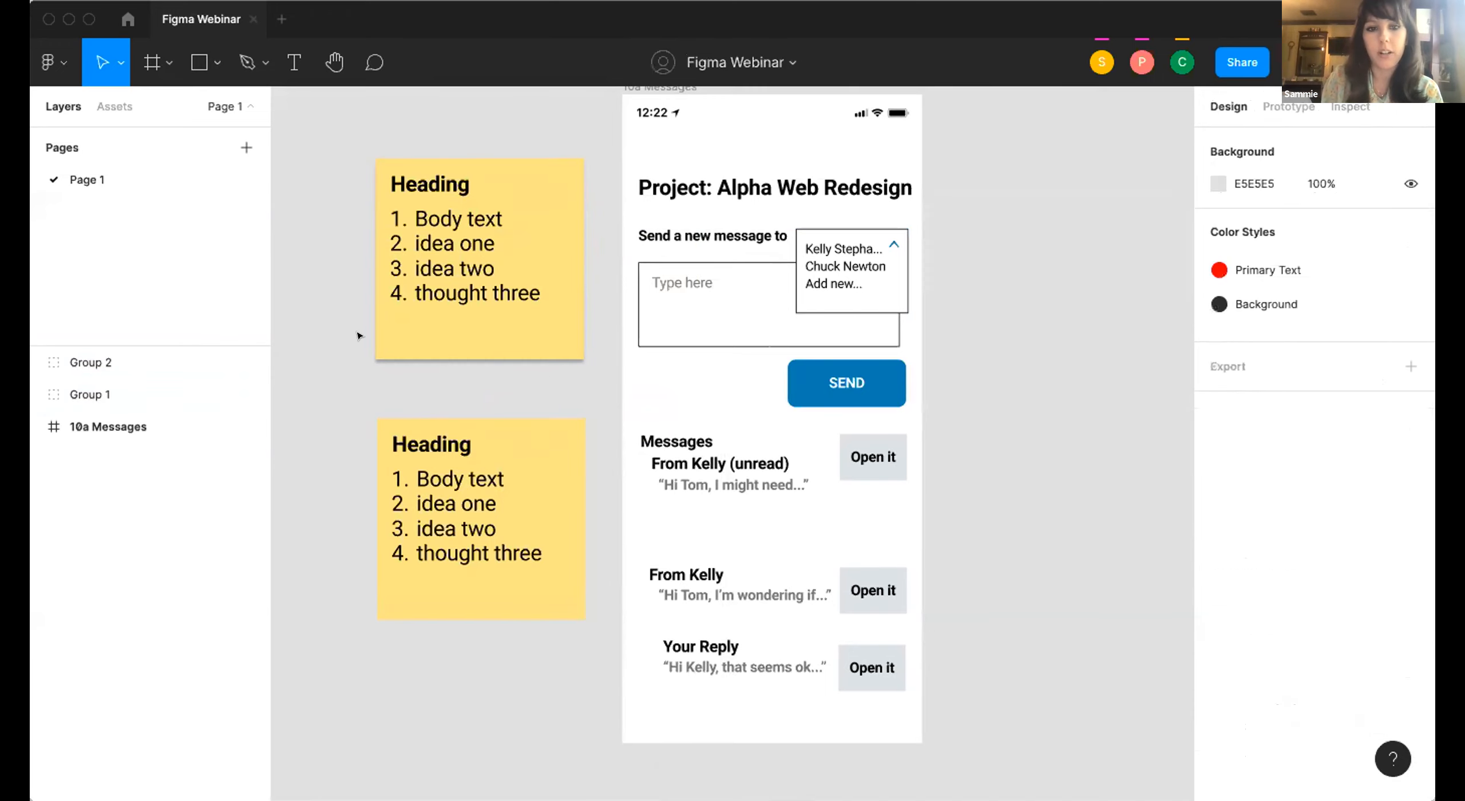
Apply a drop shadow effect to the SEND button group in the 10a Messages frame.
left_click(844, 392)
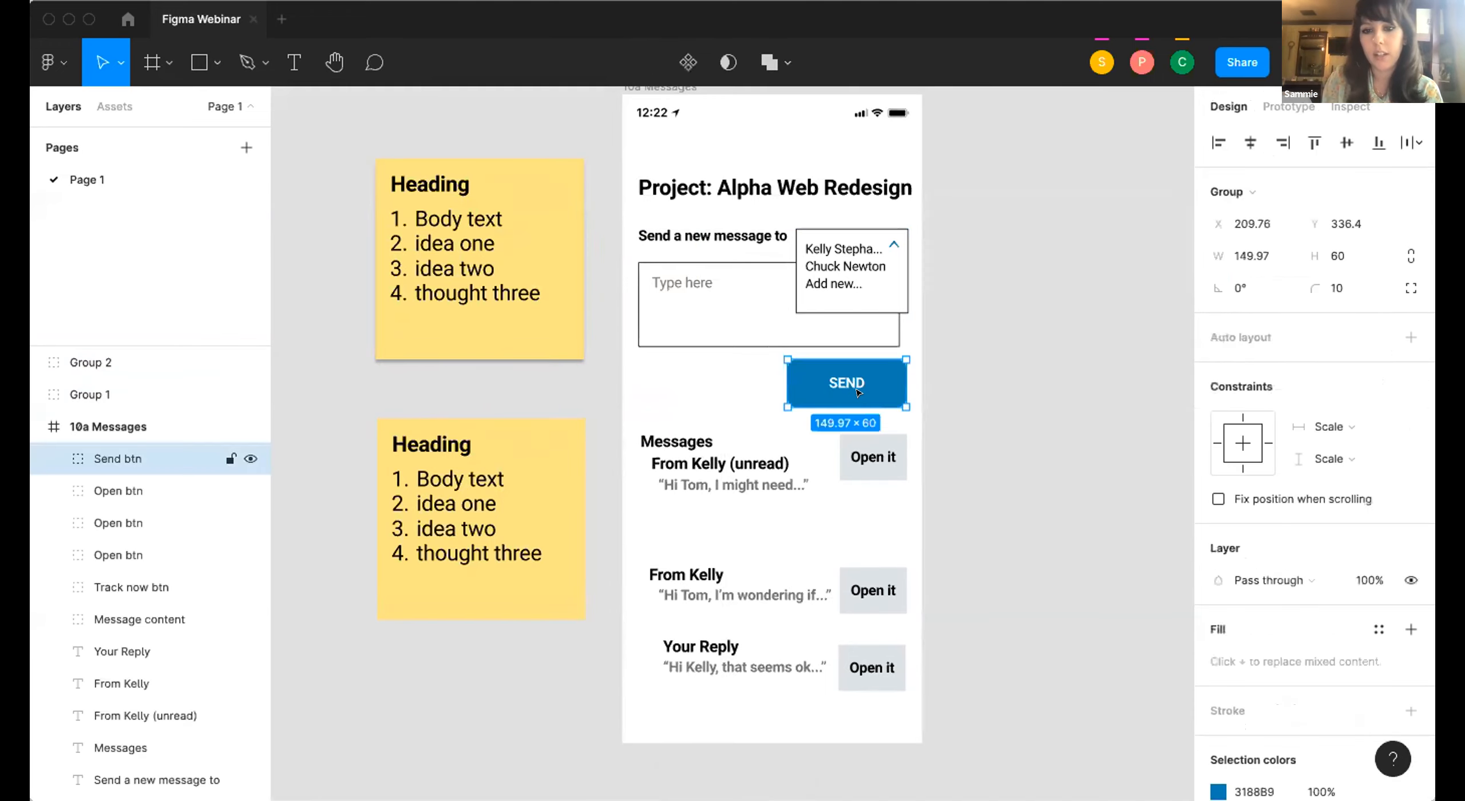
scroll(1299, 595, "down", 3)
left_click(1299, 681)
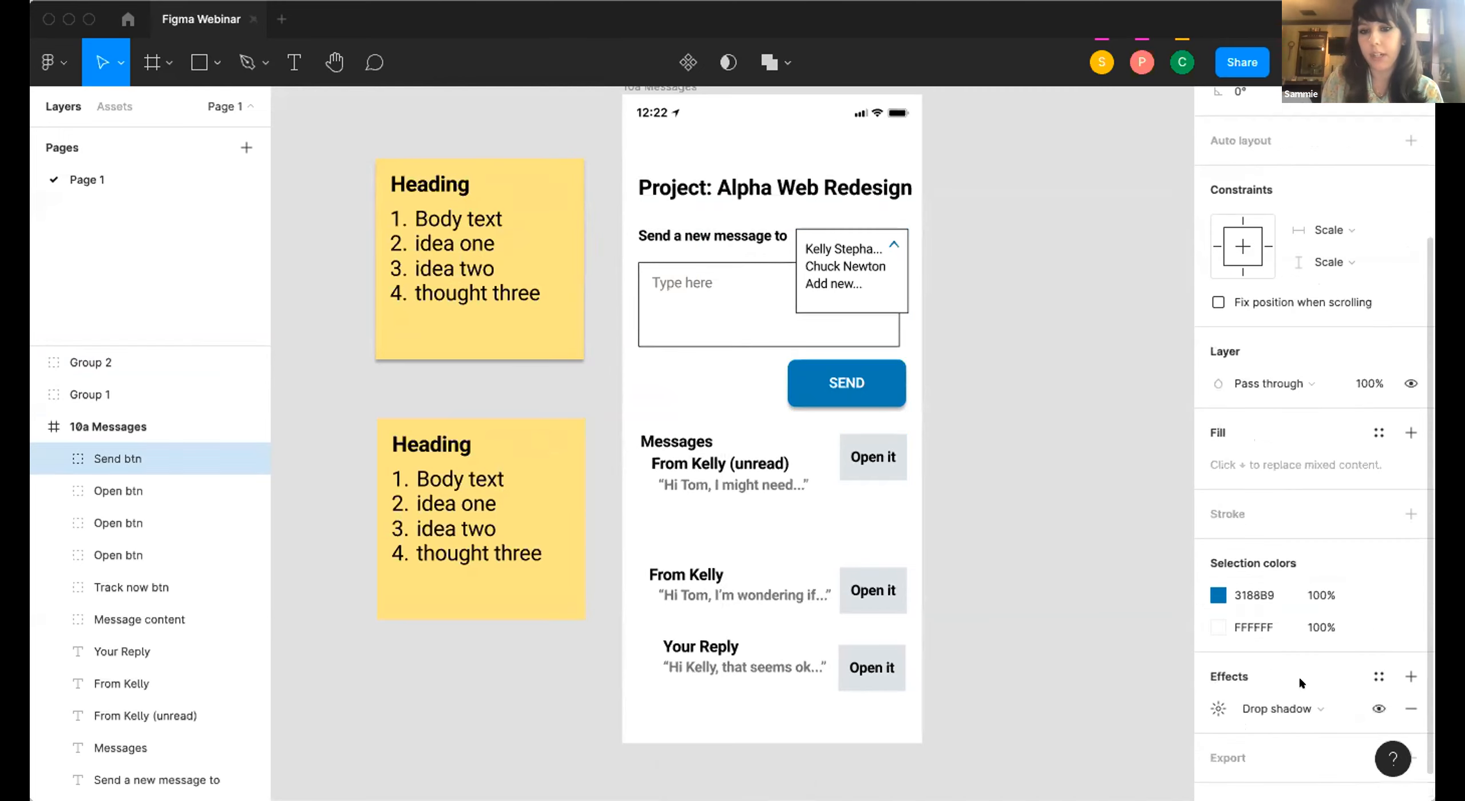
left_click(1059, 533)
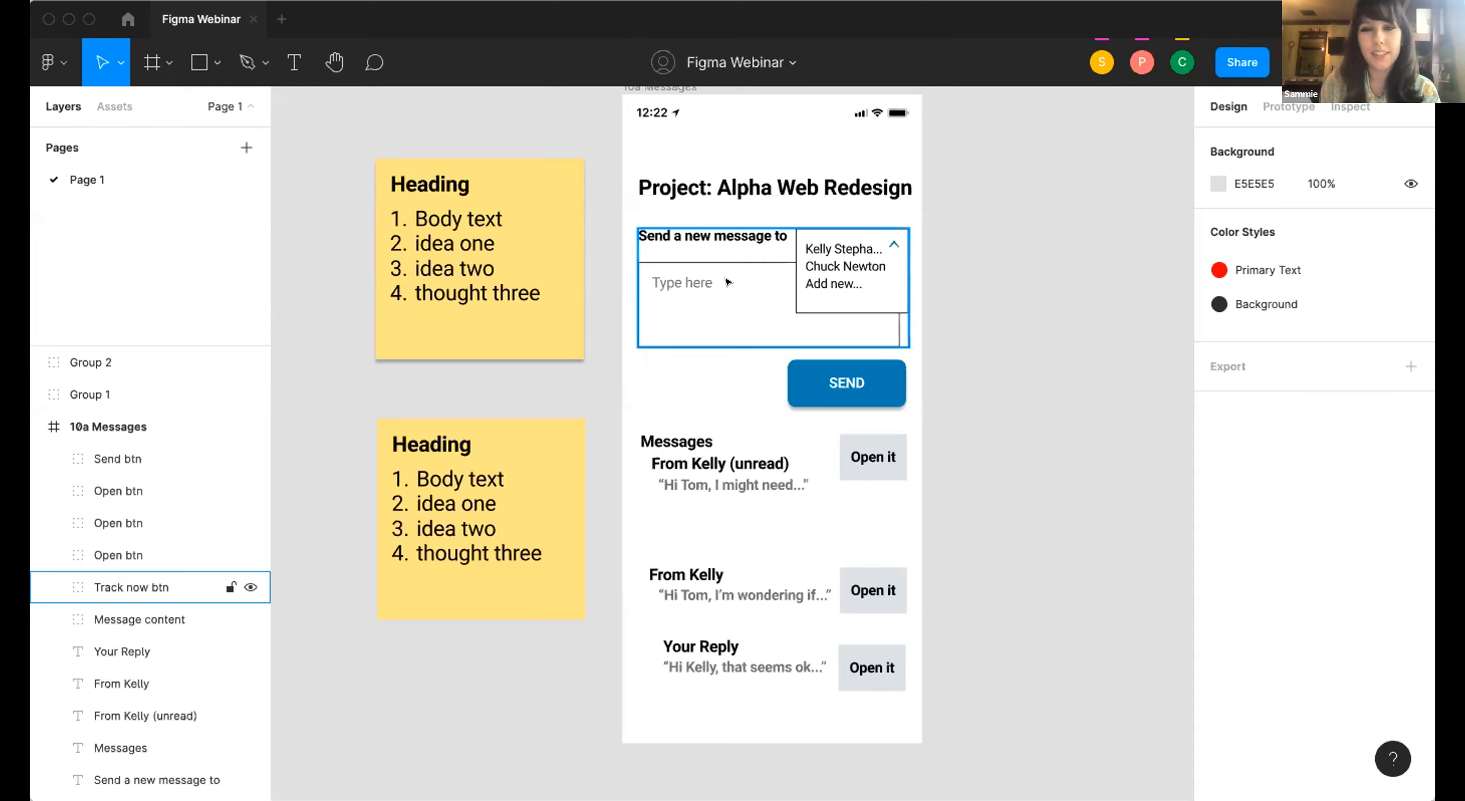
Apply a layer blur effect to the "Send a new message to" text in the 10a Messages frame.
left_click(715, 239)
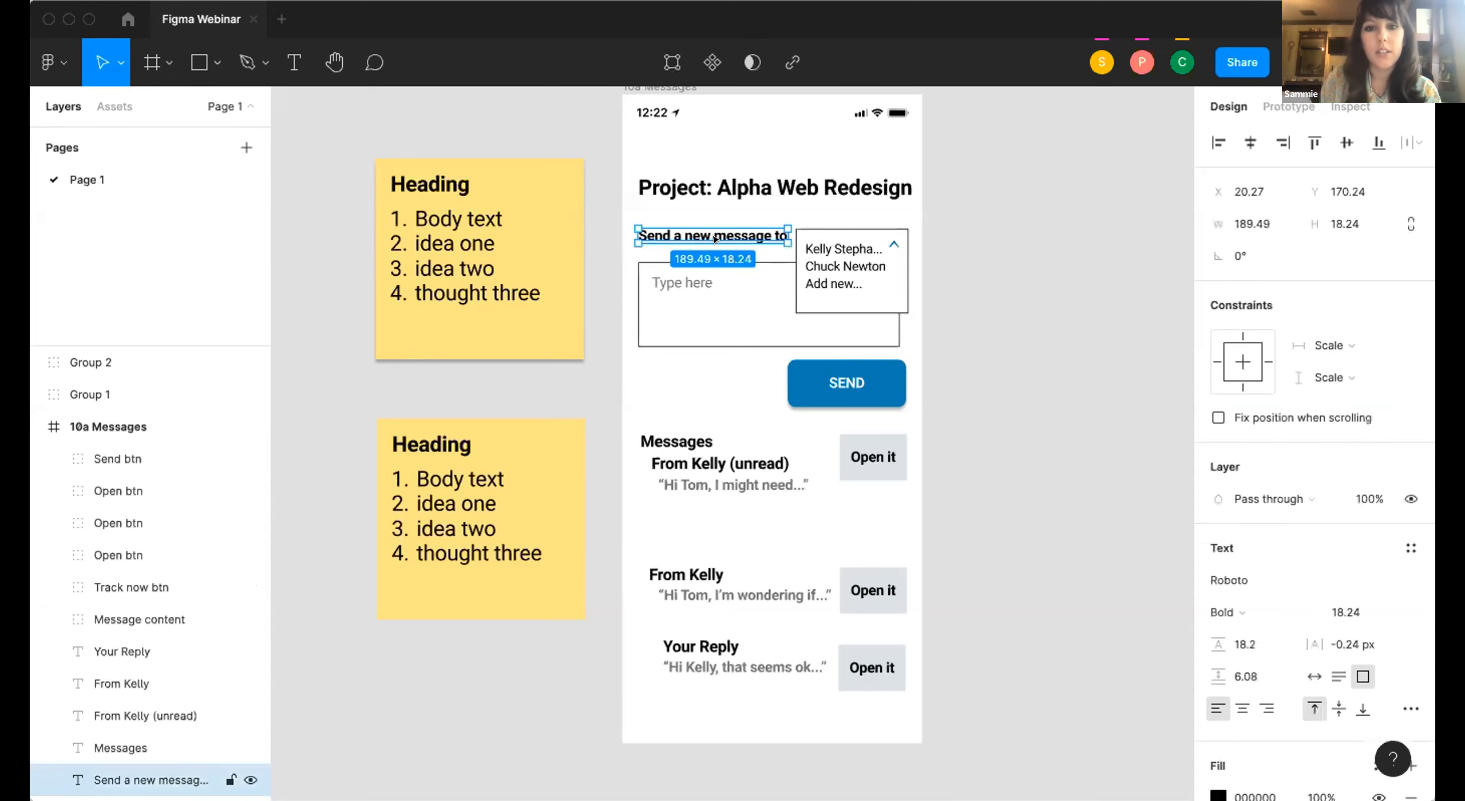
double_click(726, 236)
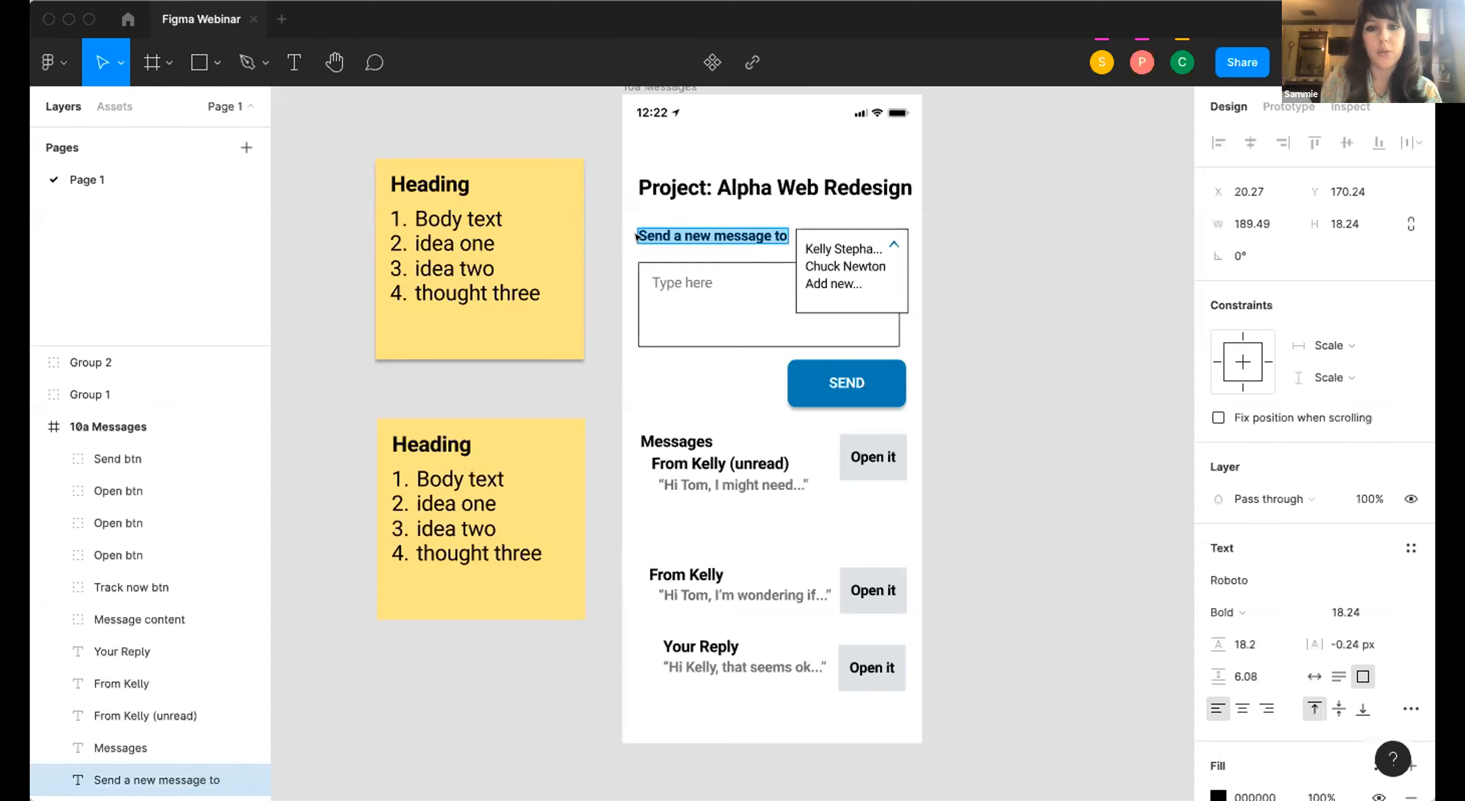
scroll(1299, 449, "down", 4)
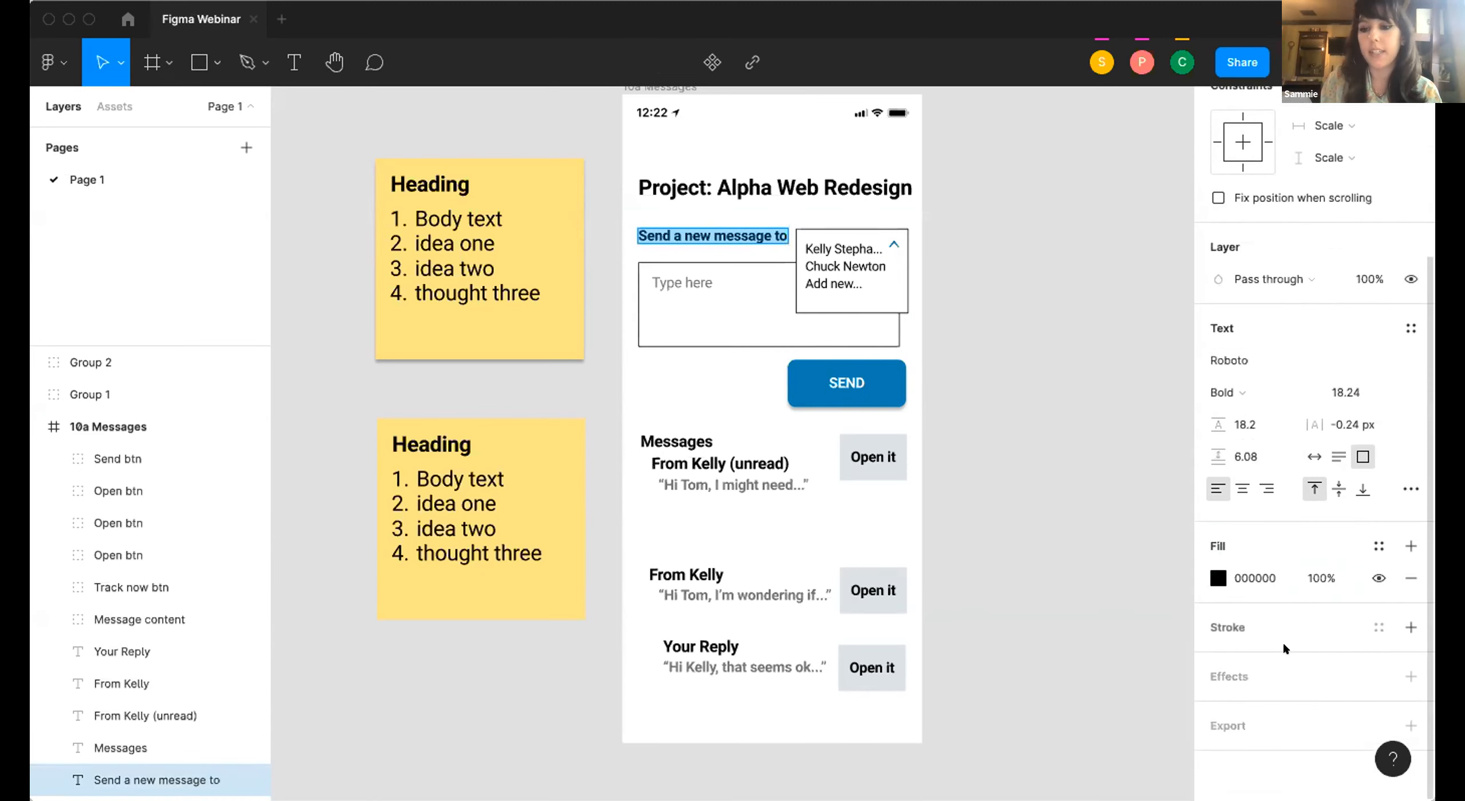
left_click(1302, 665)
left_click(1298, 708)
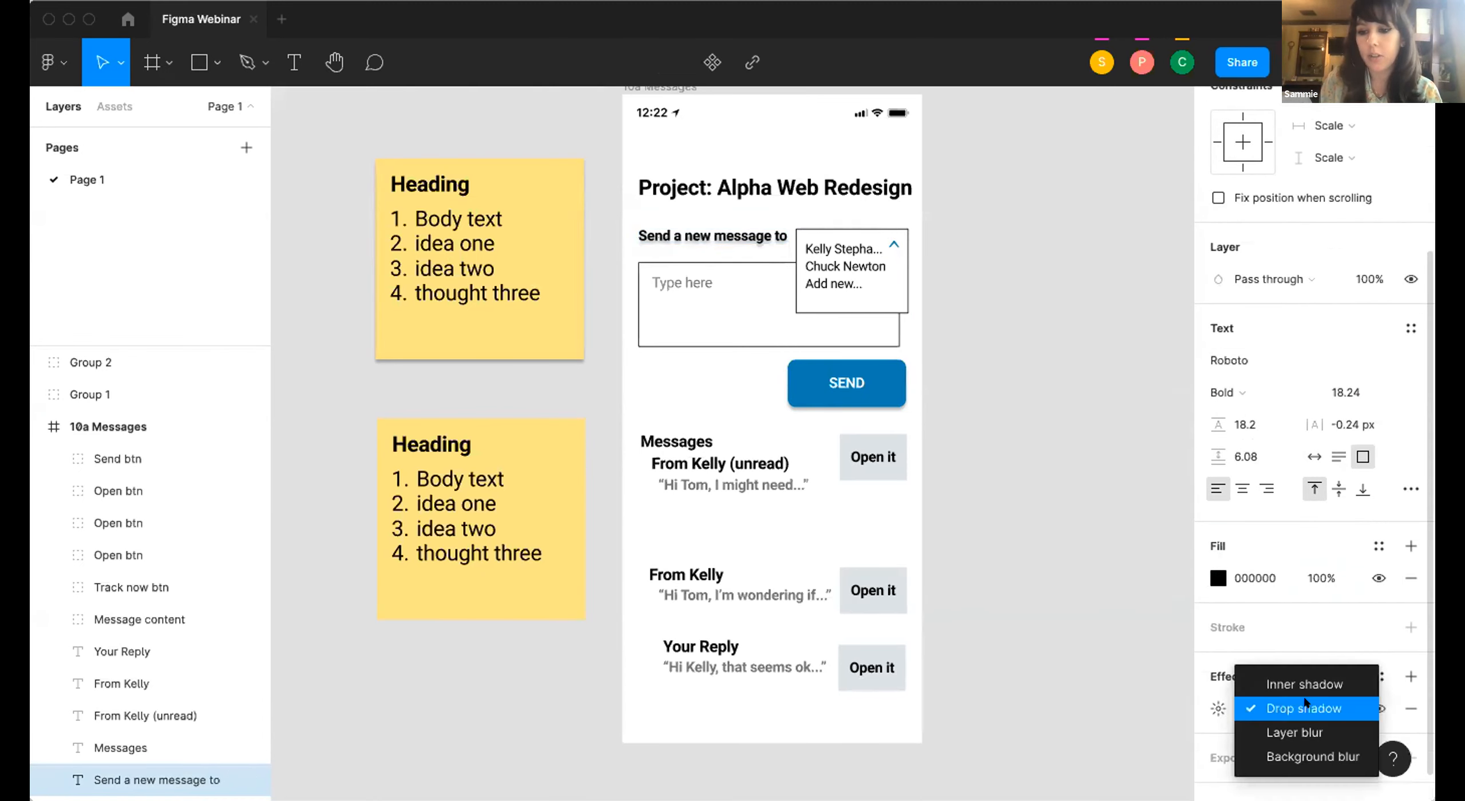
left_click(1300, 732)
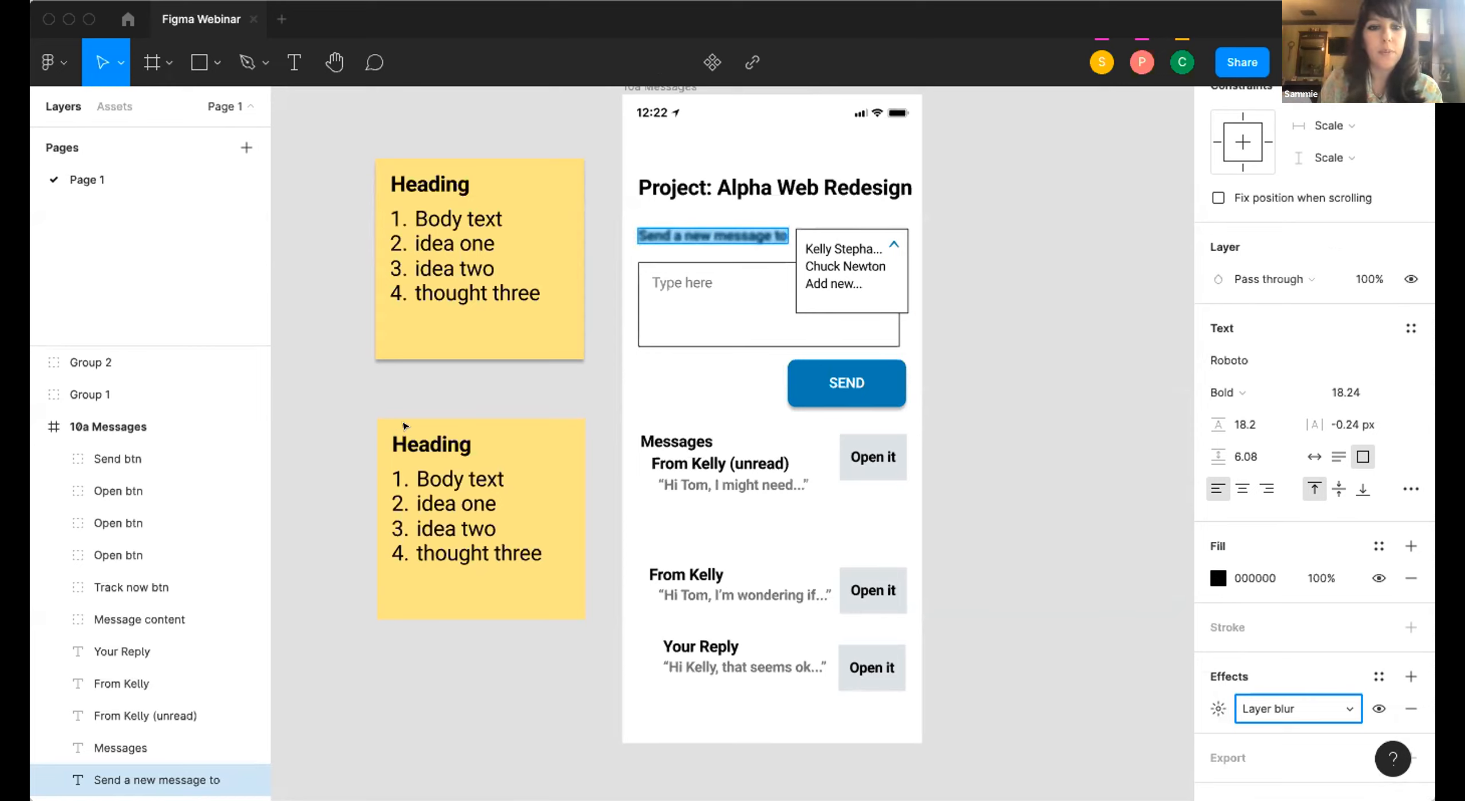
key("Escape")
key("Escape")
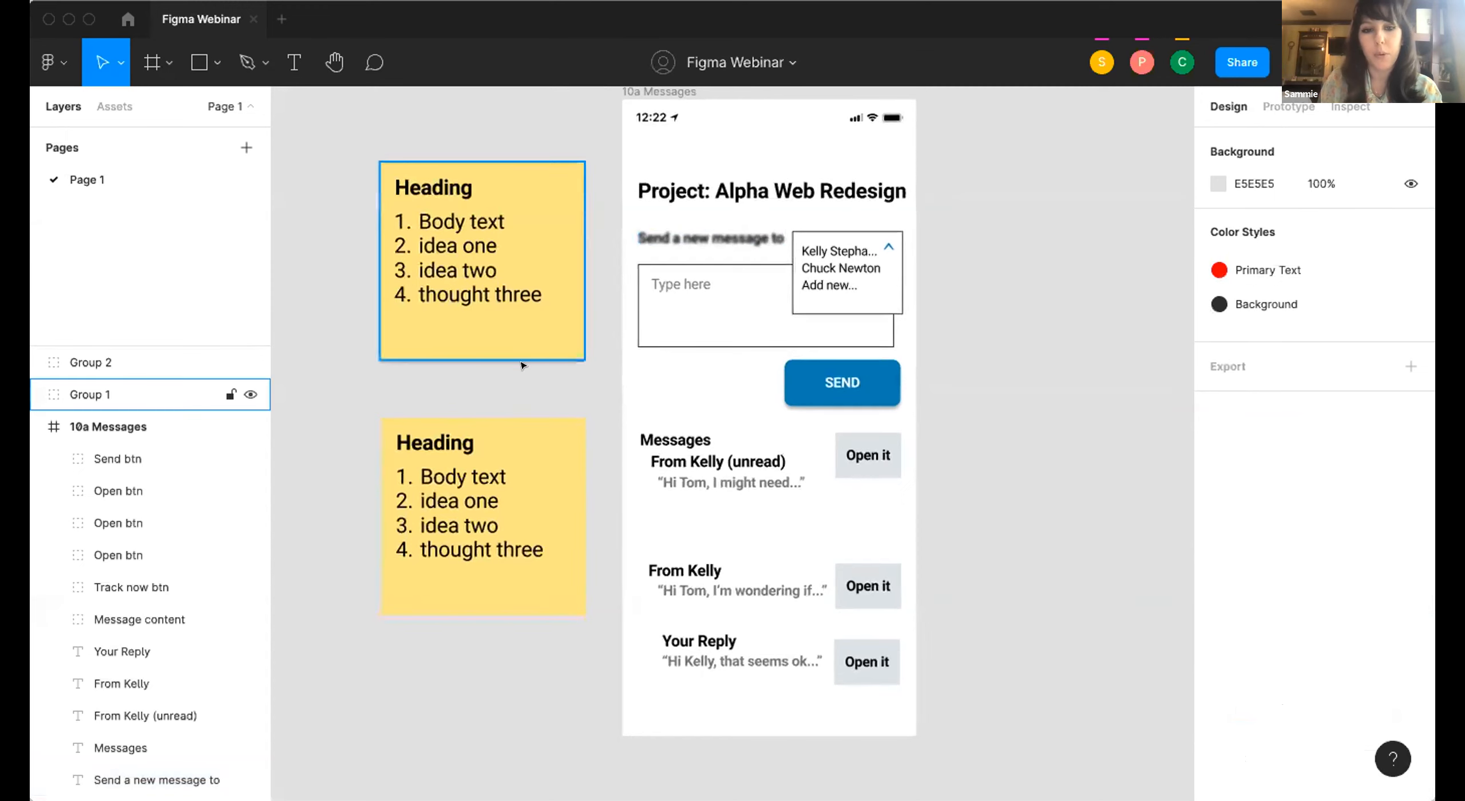
left_click(467, 342)
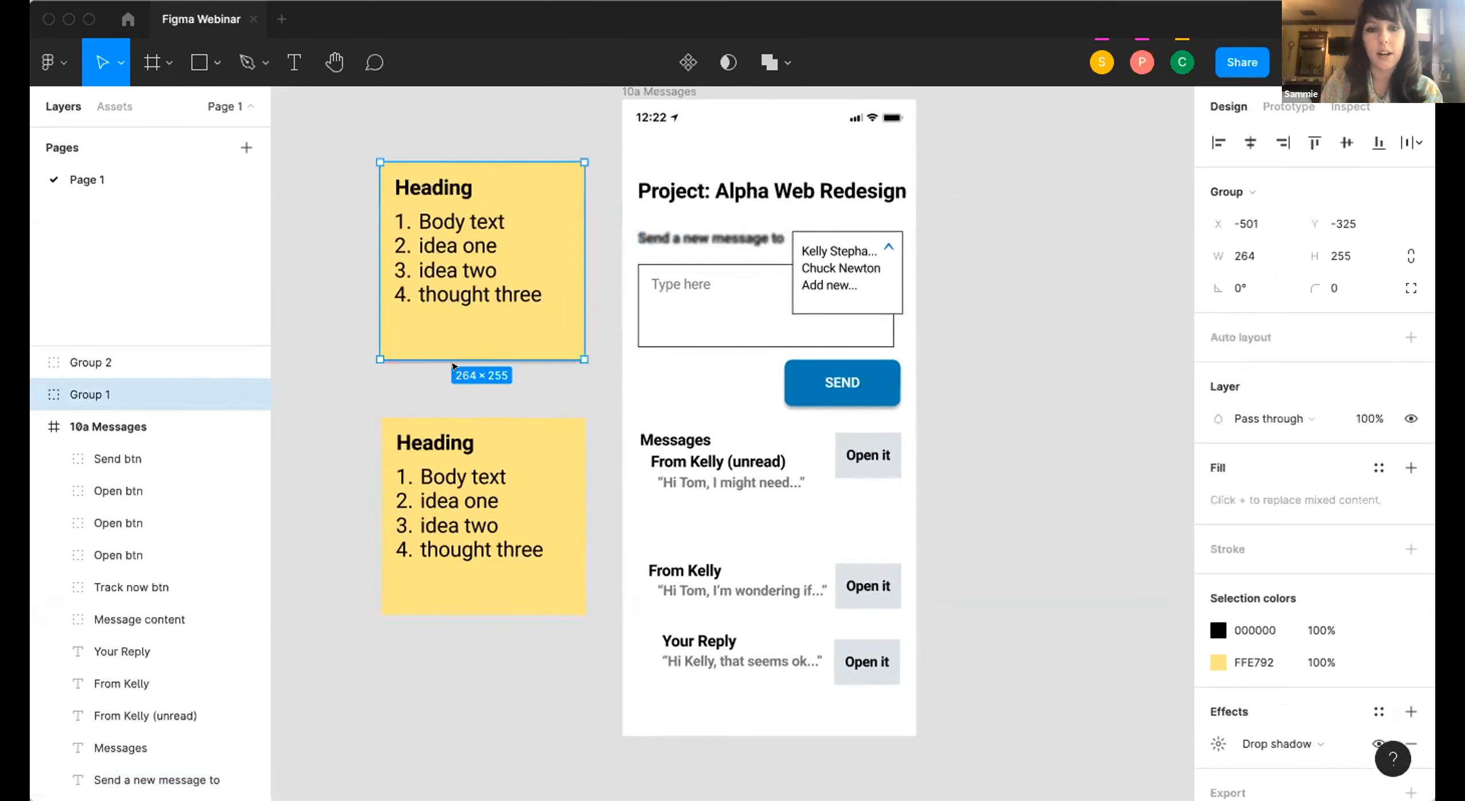
scroll(631, 362, "down", 3)
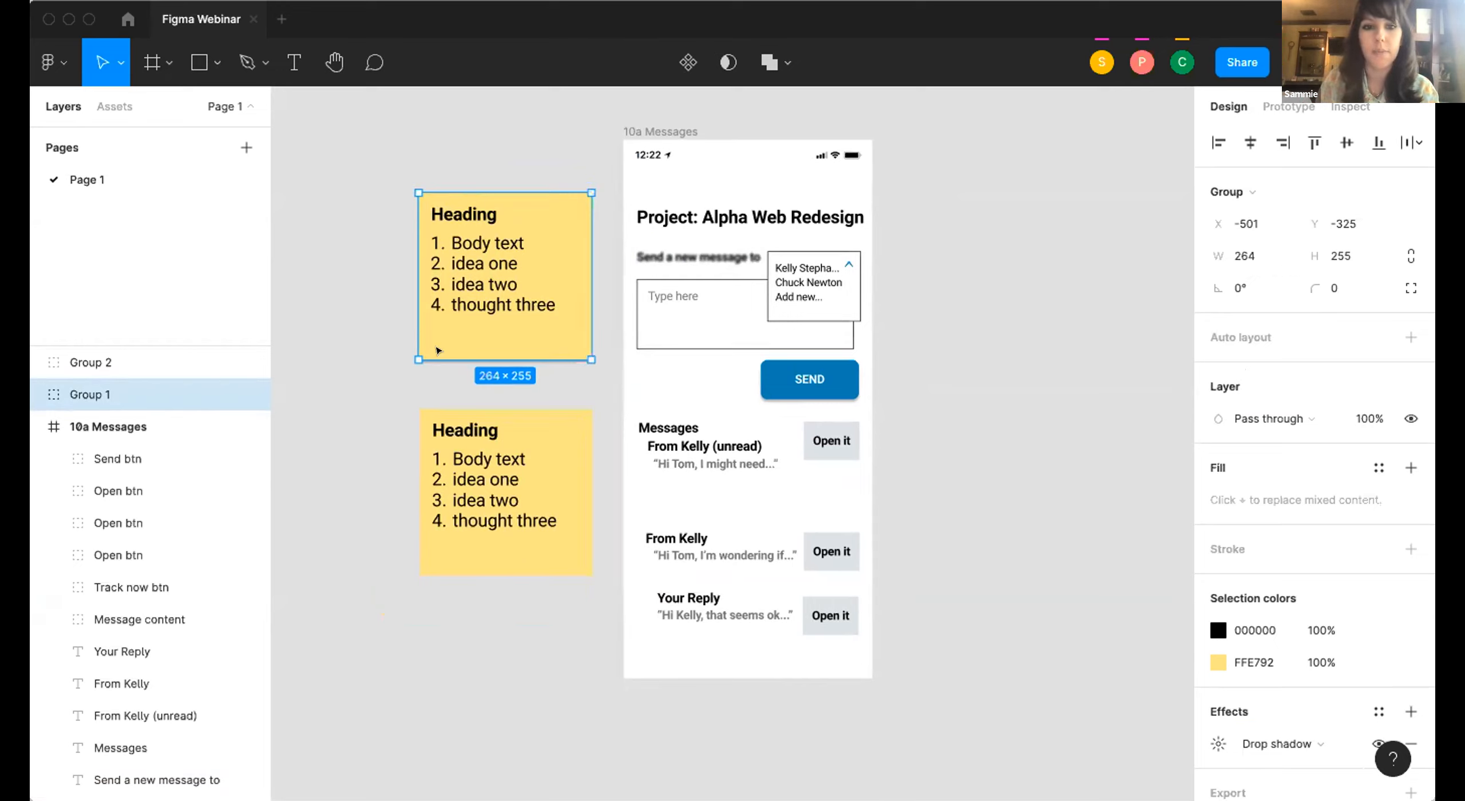
left_click(354, 313)
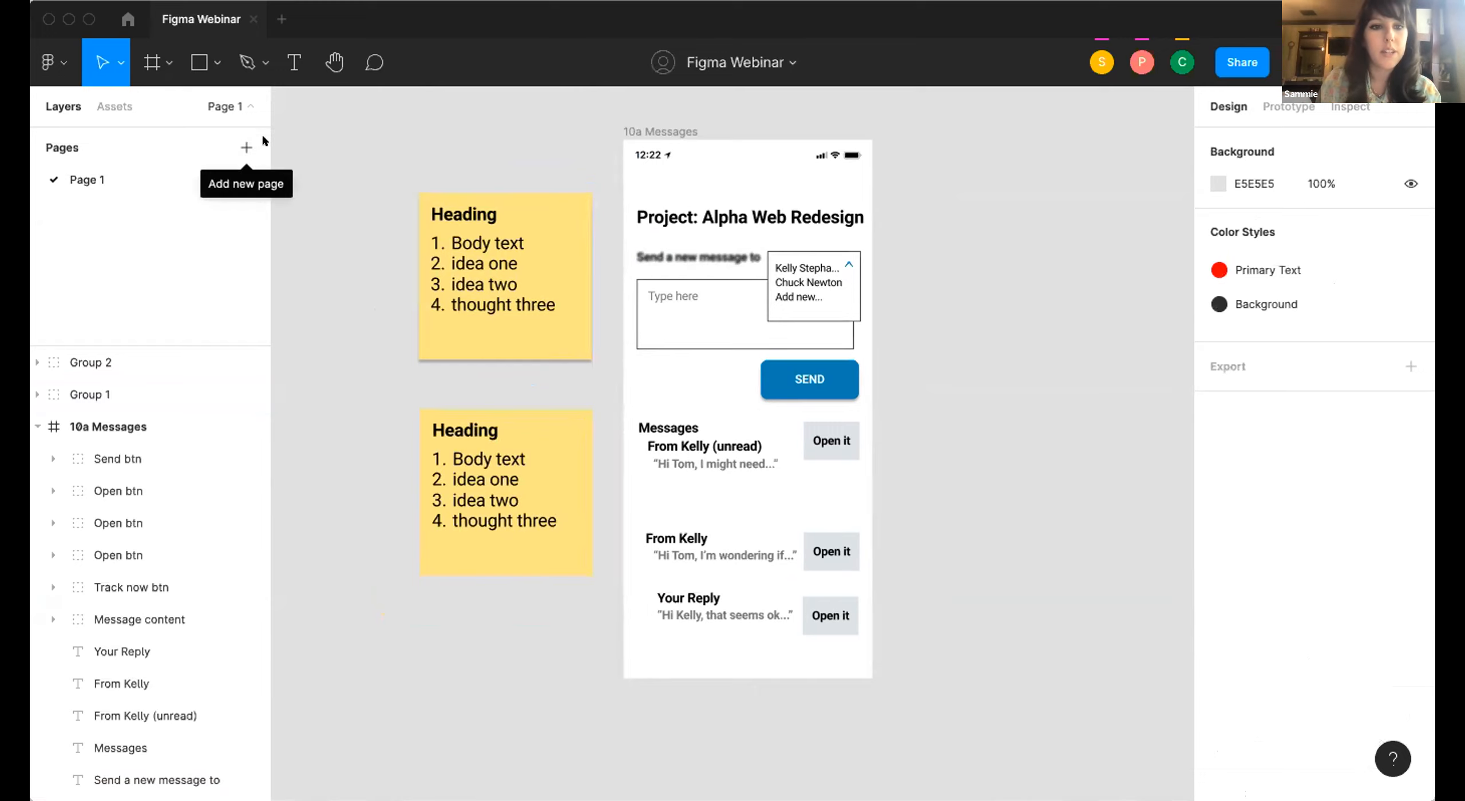
Add a second page to the file, and enlarge the pages list with Page 1 open.
left_click(246, 146)
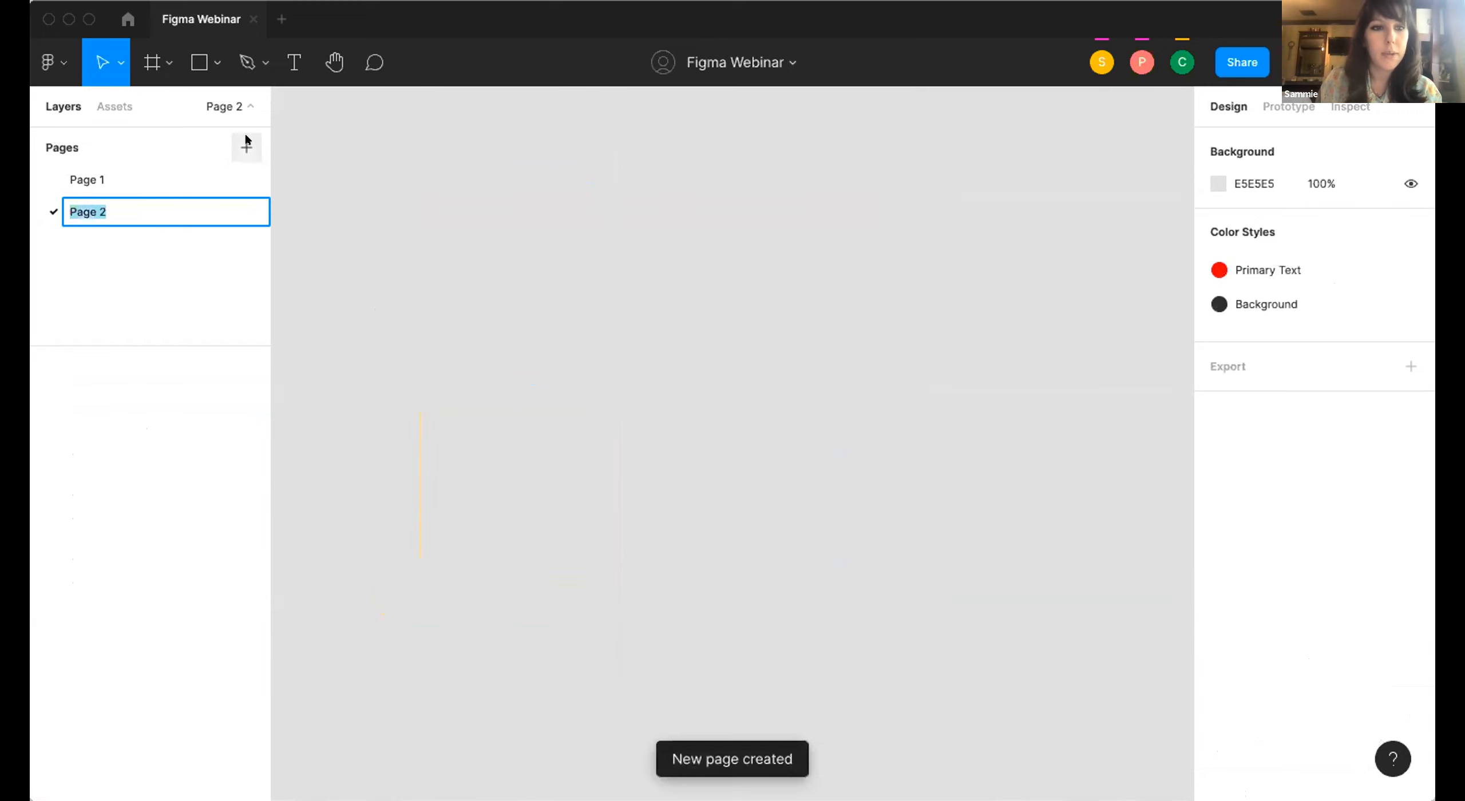
left_click(68, 105)
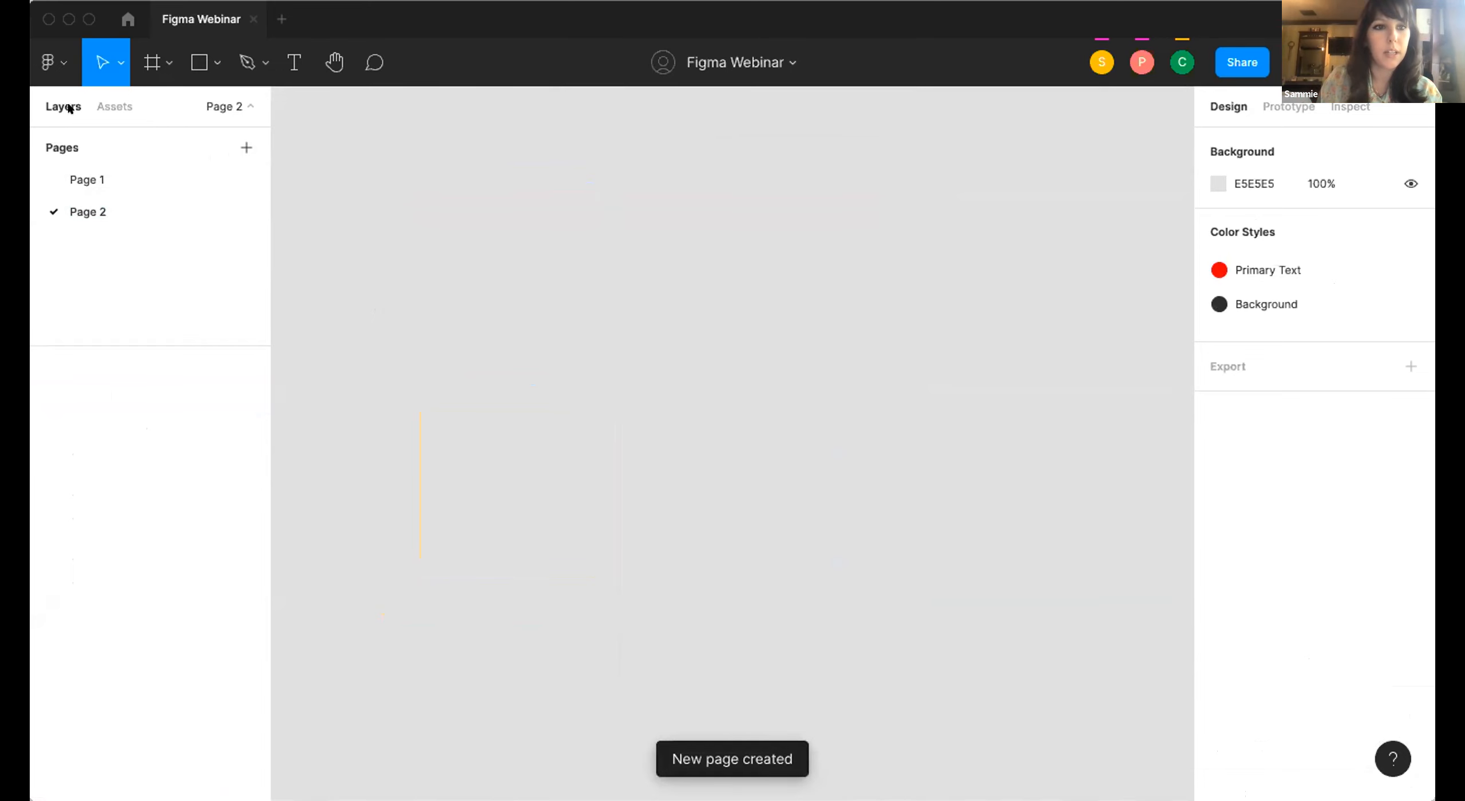
left_click(86, 180)
left_click_drag(131, 332, 133, 141)
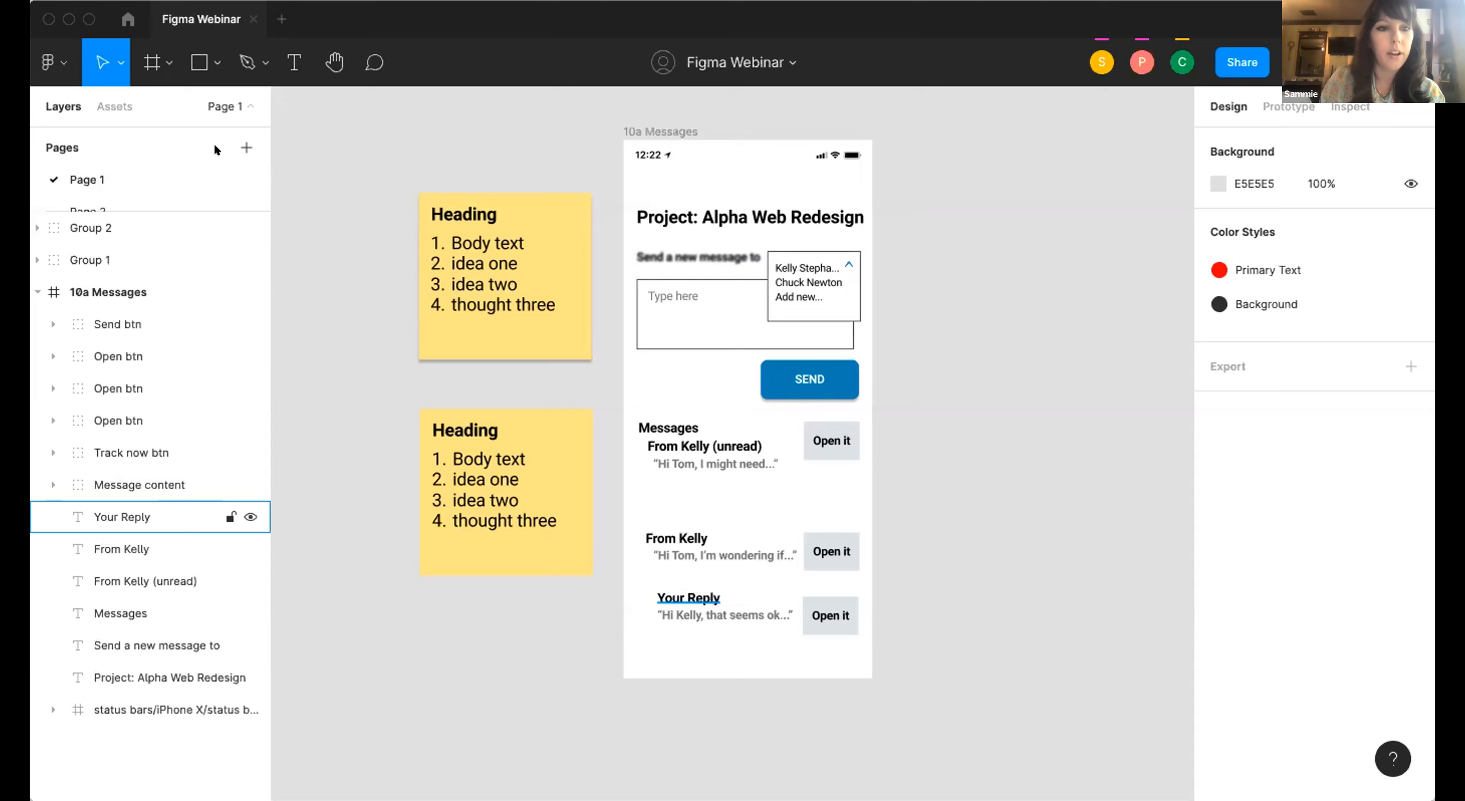
left_click_drag(151, 213, 134, 520)
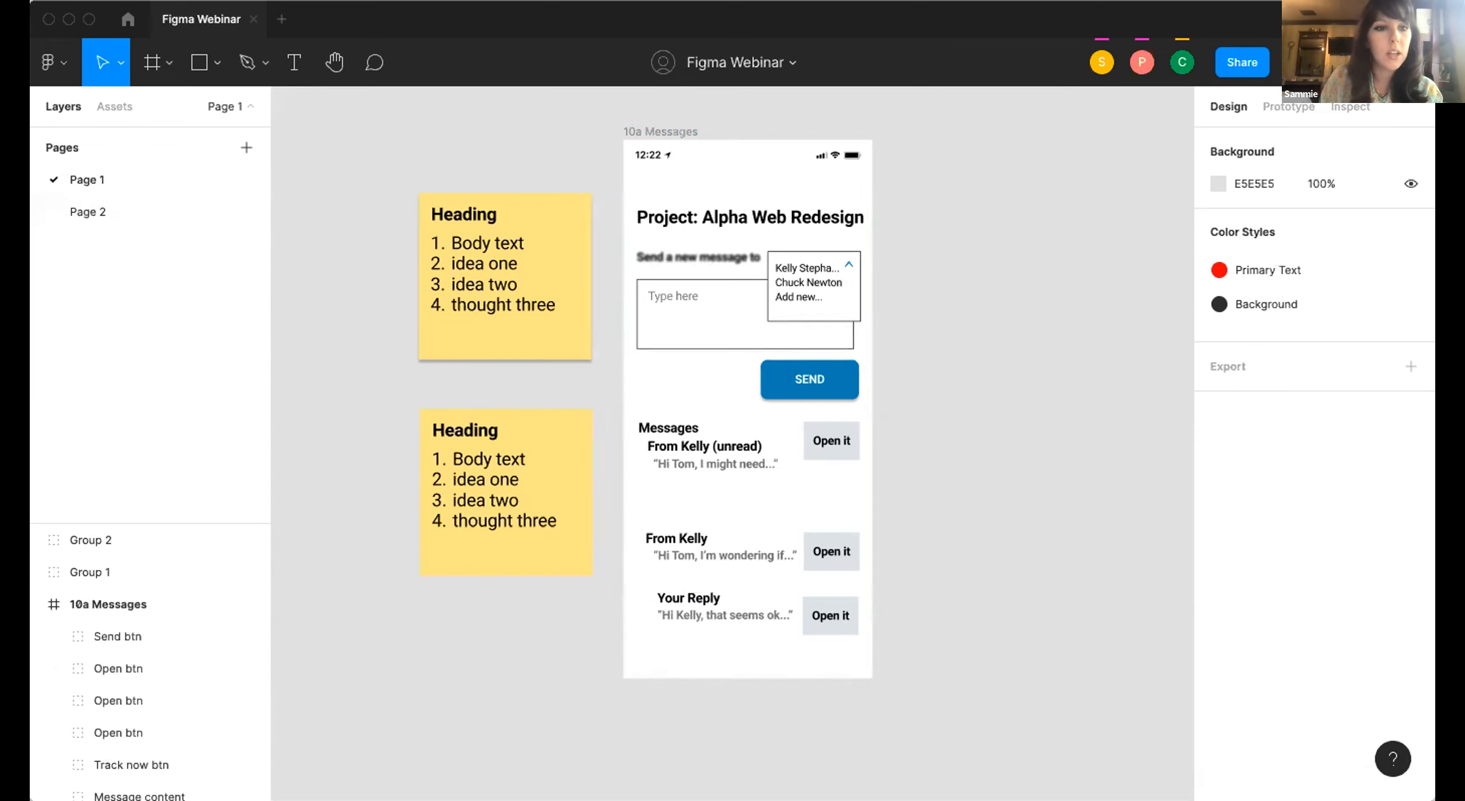
Rename Page 2 as Copy Sandbox.
left_click(106, 207)
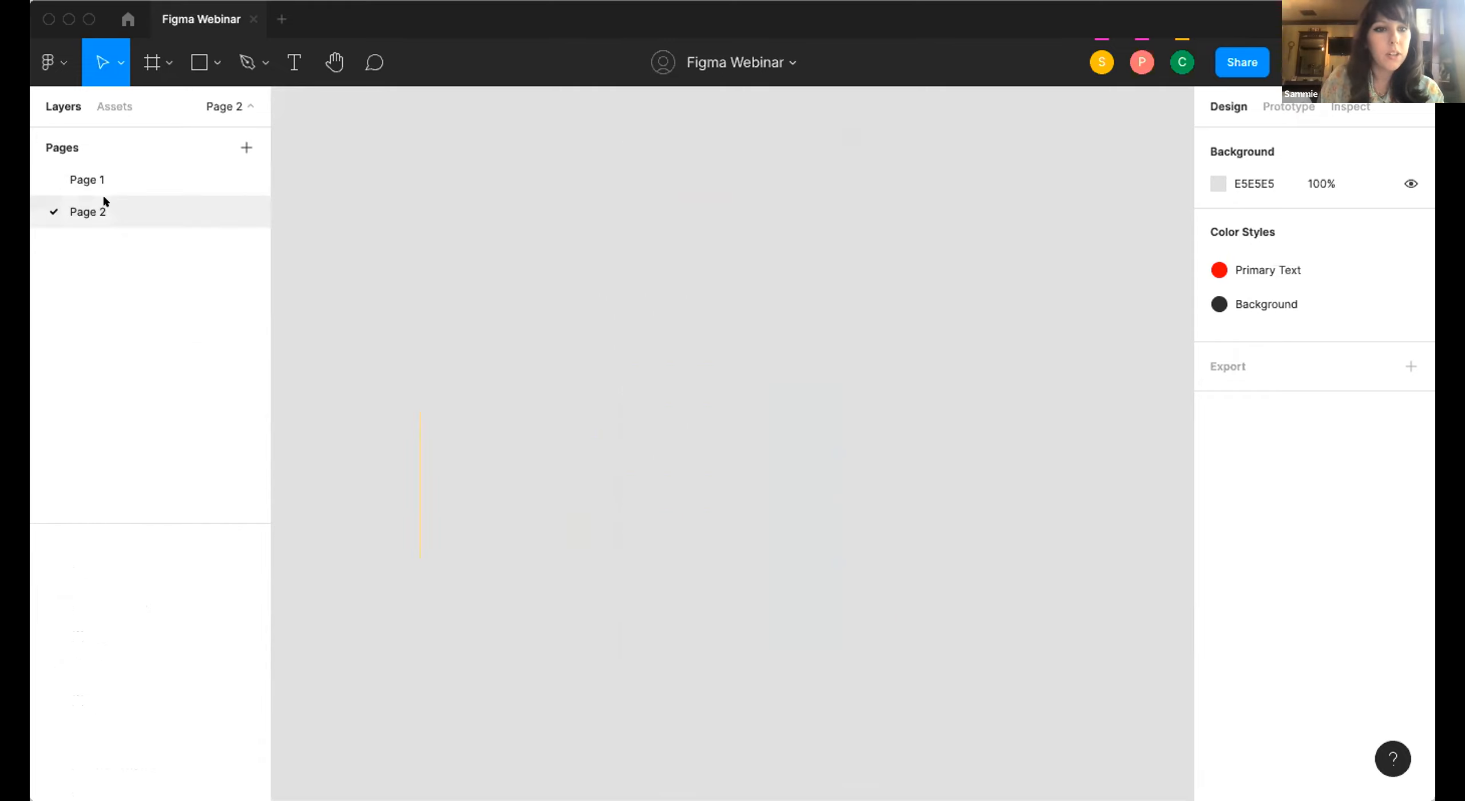
double_click(83, 207)
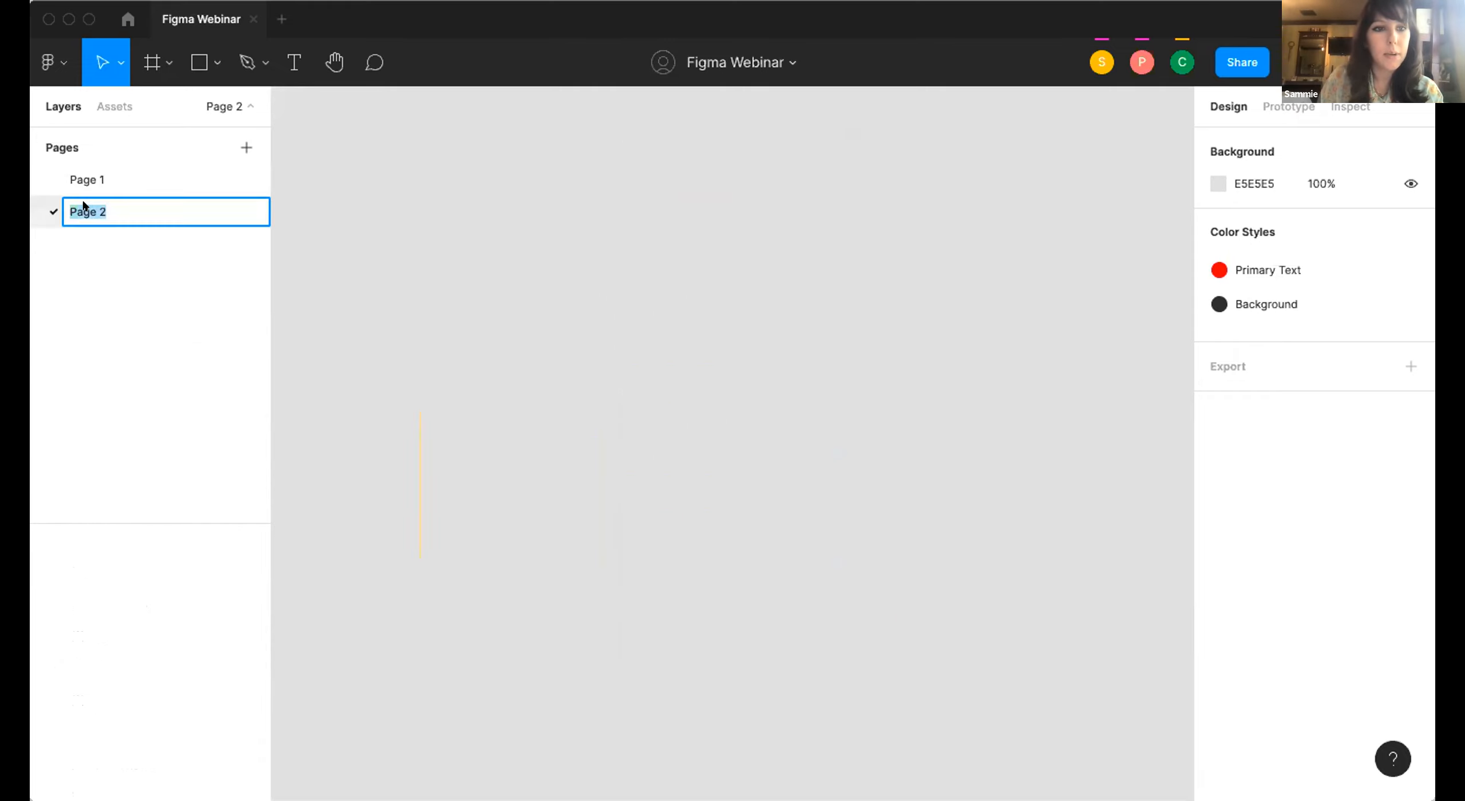
type("Cop")
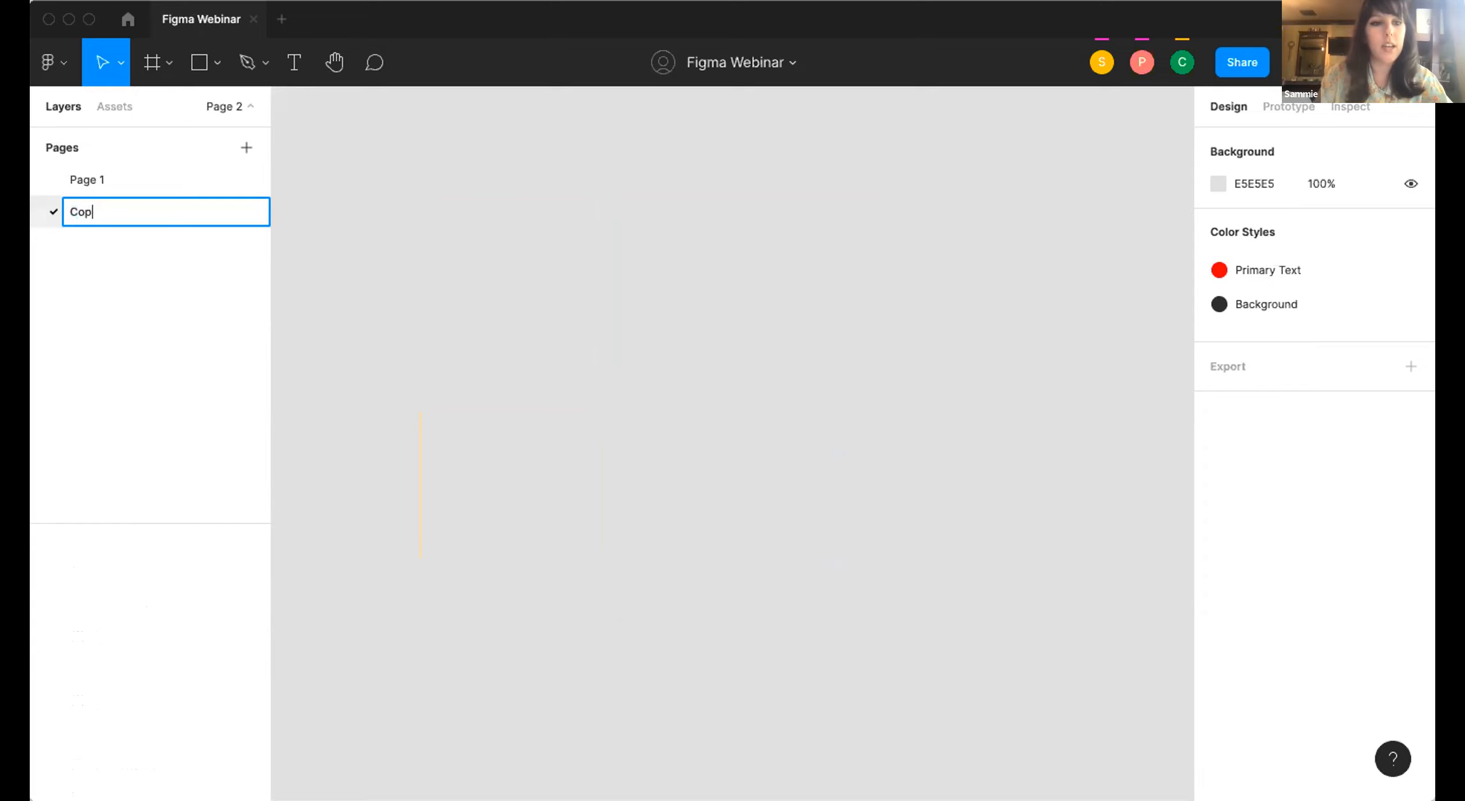
type("y Sandbox")
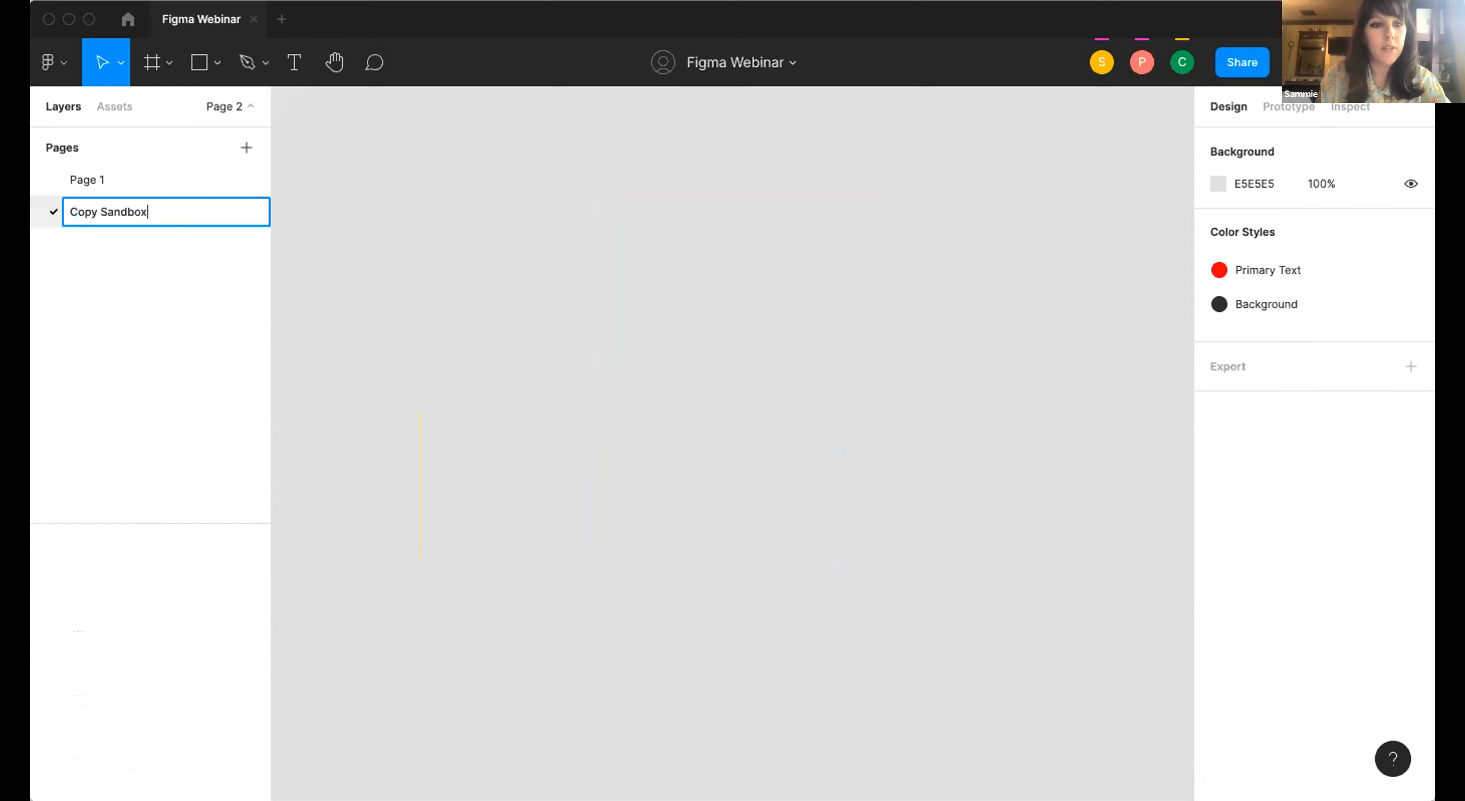
key("Return")
Add a third page named Portfolio piece before/after.
left_click(246, 148)
type("Portfolio piec")
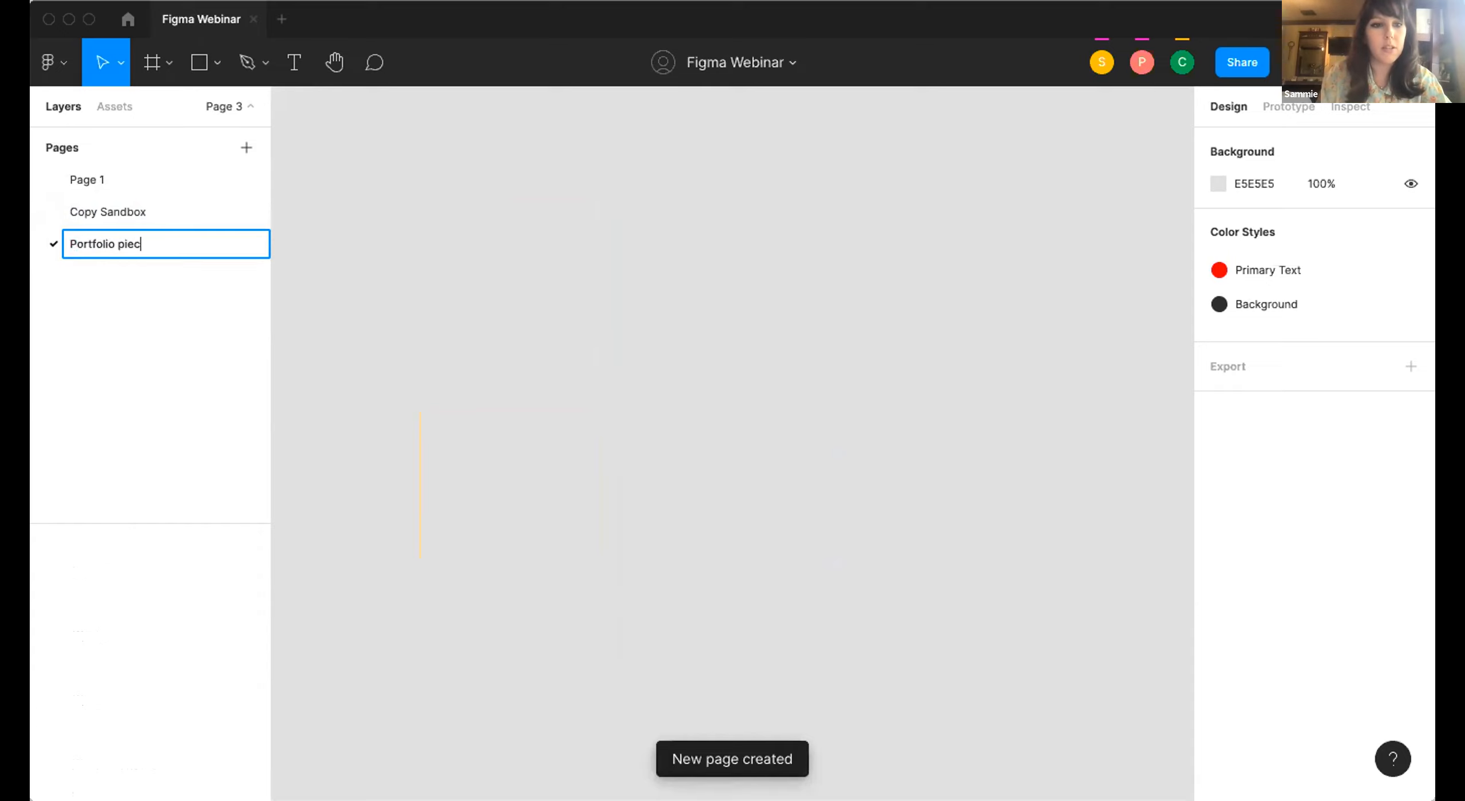
type("e before/after")
key("Return")
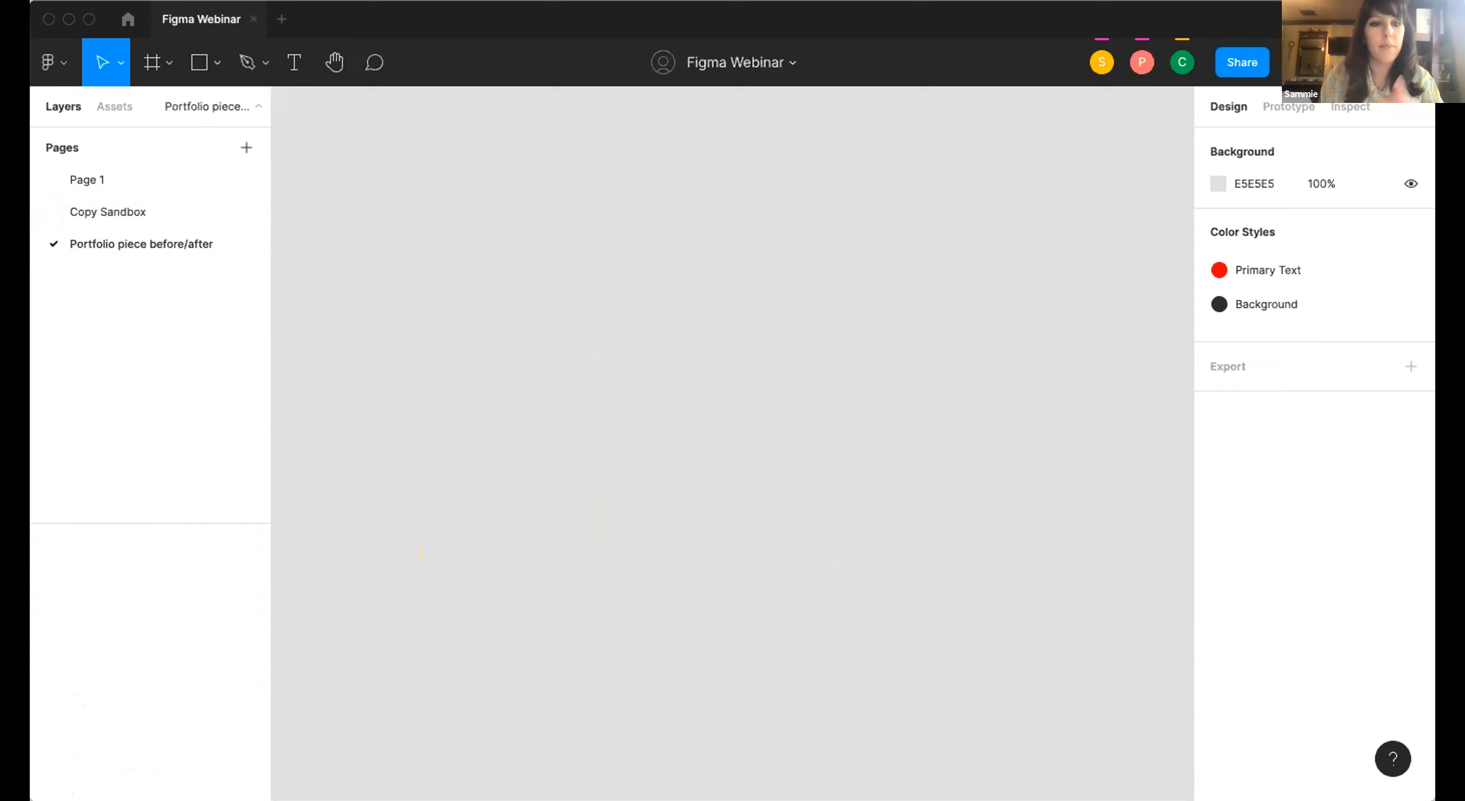
Copy both sticky note groups and the 10a Messages frame from Page 1 onto the Portfolio piece before/after page.
left_click(100, 182)
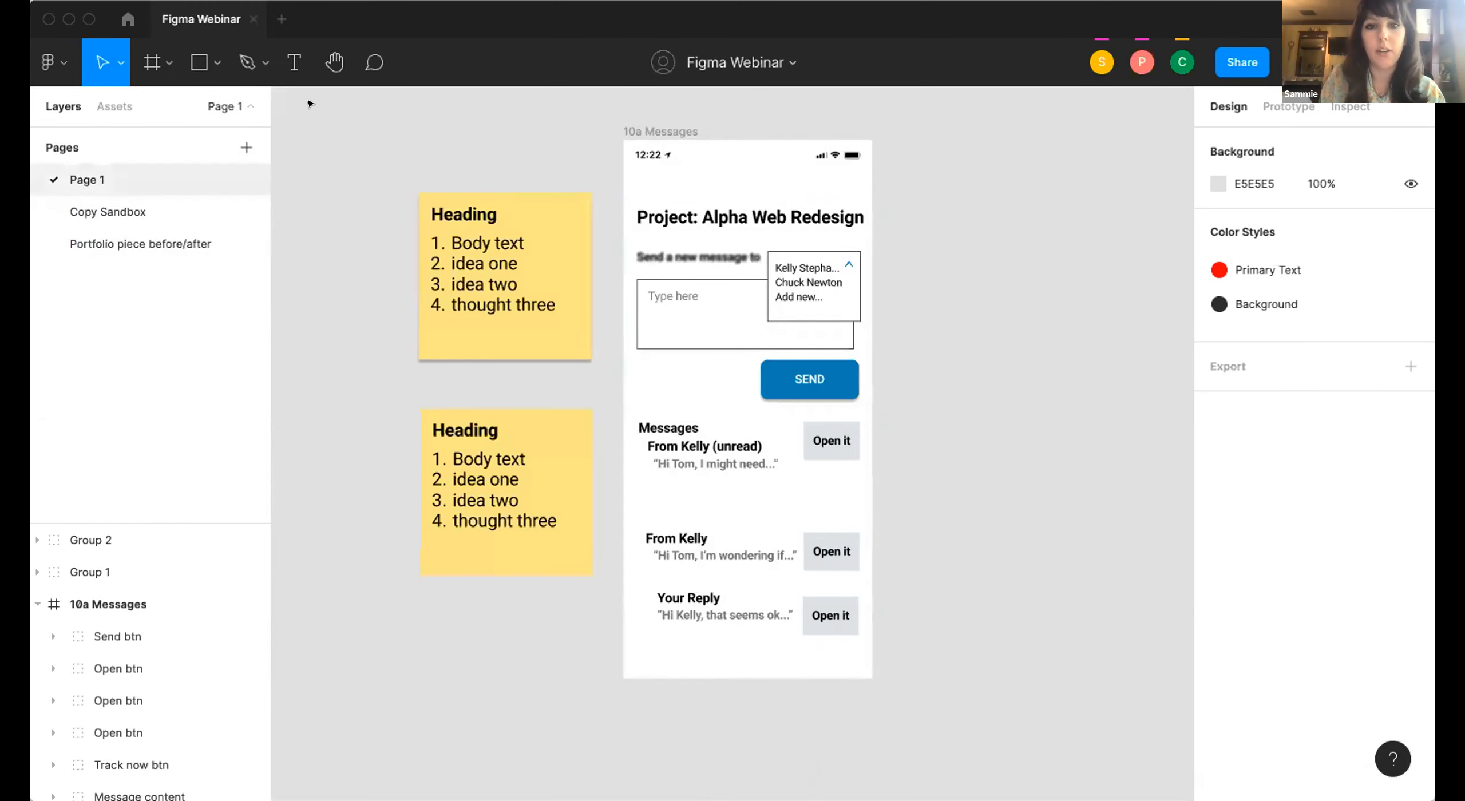
left_click_drag(329, 95, 892, 681)
left_click(1017, 585)
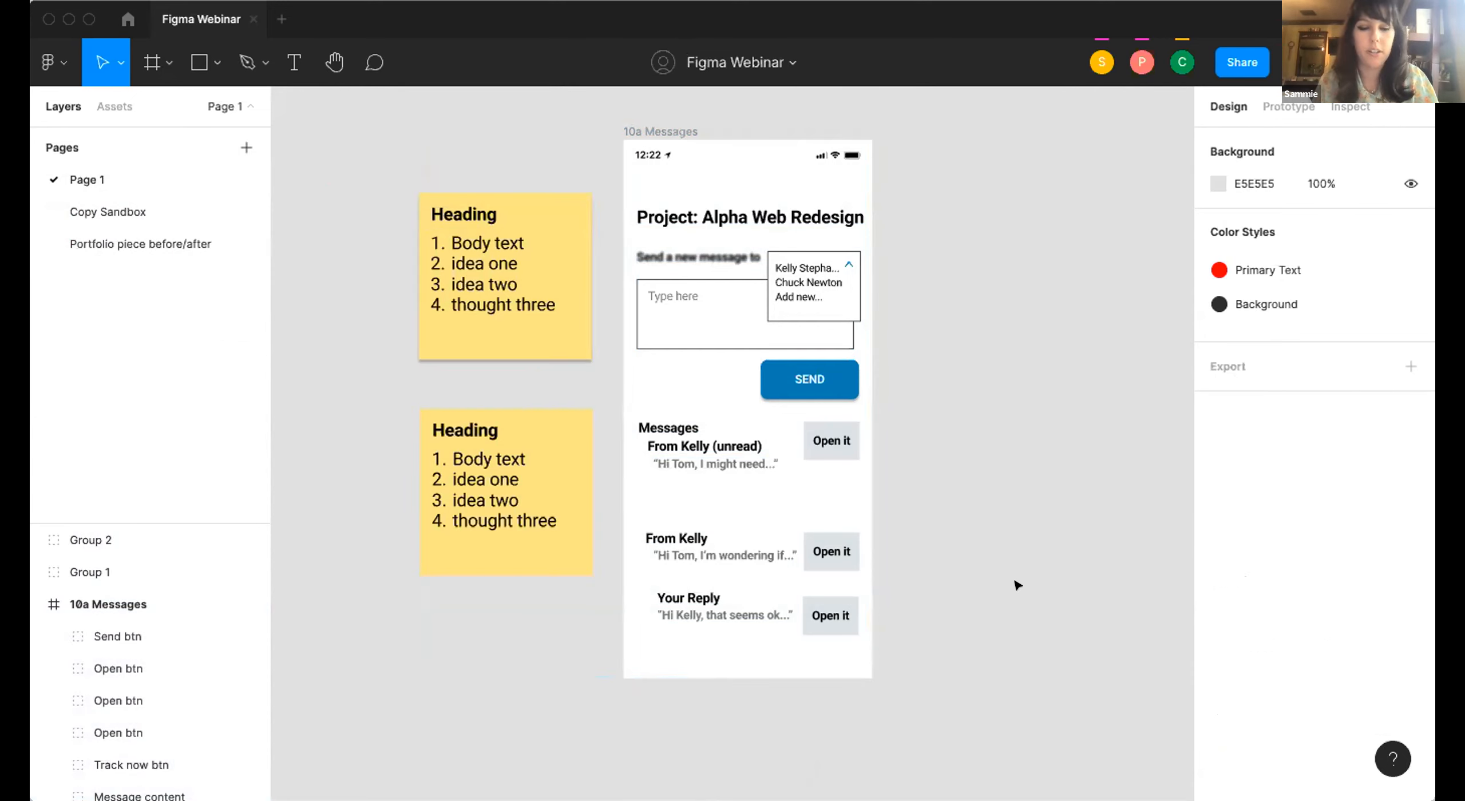
key("super+a")
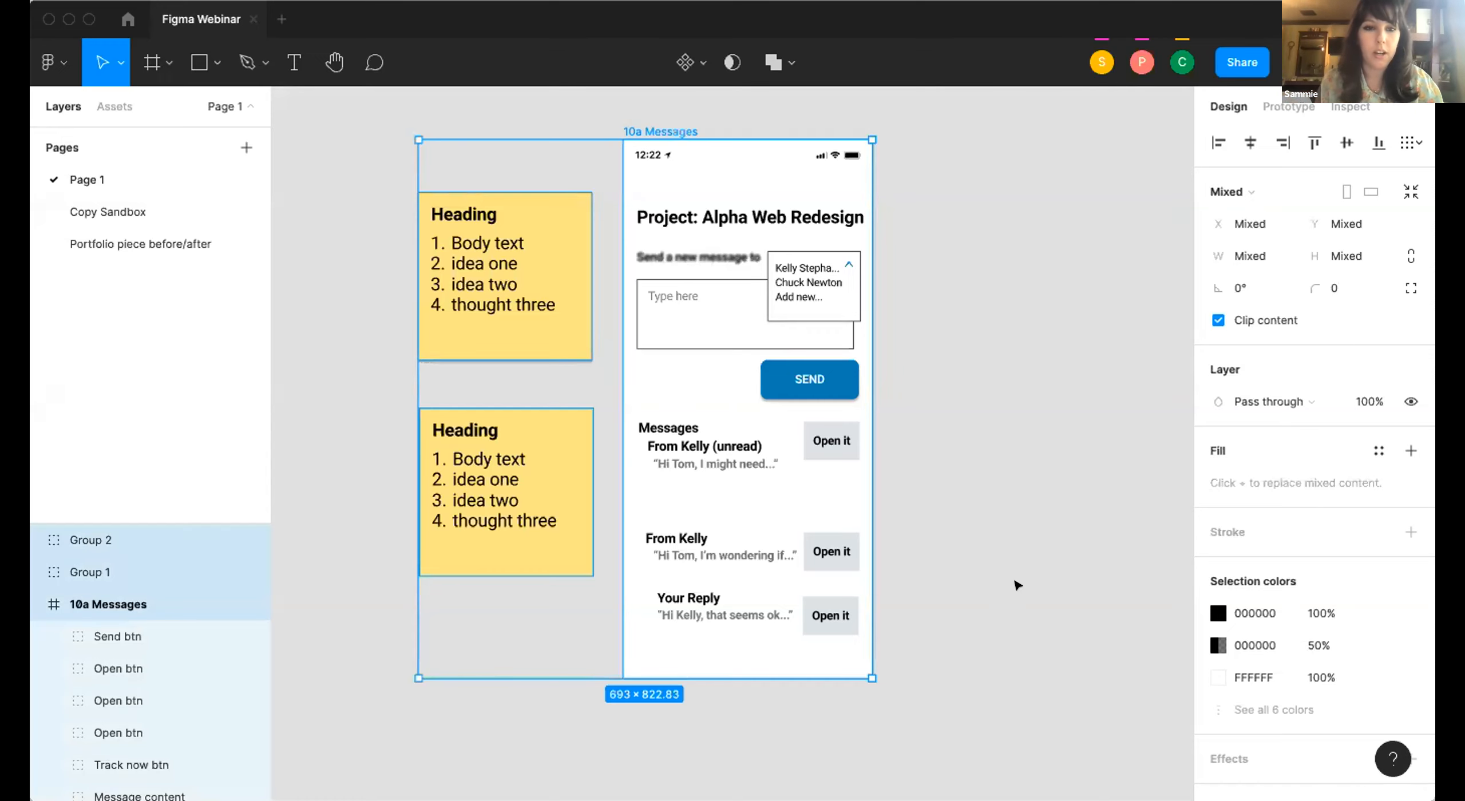
left_click(161, 236)
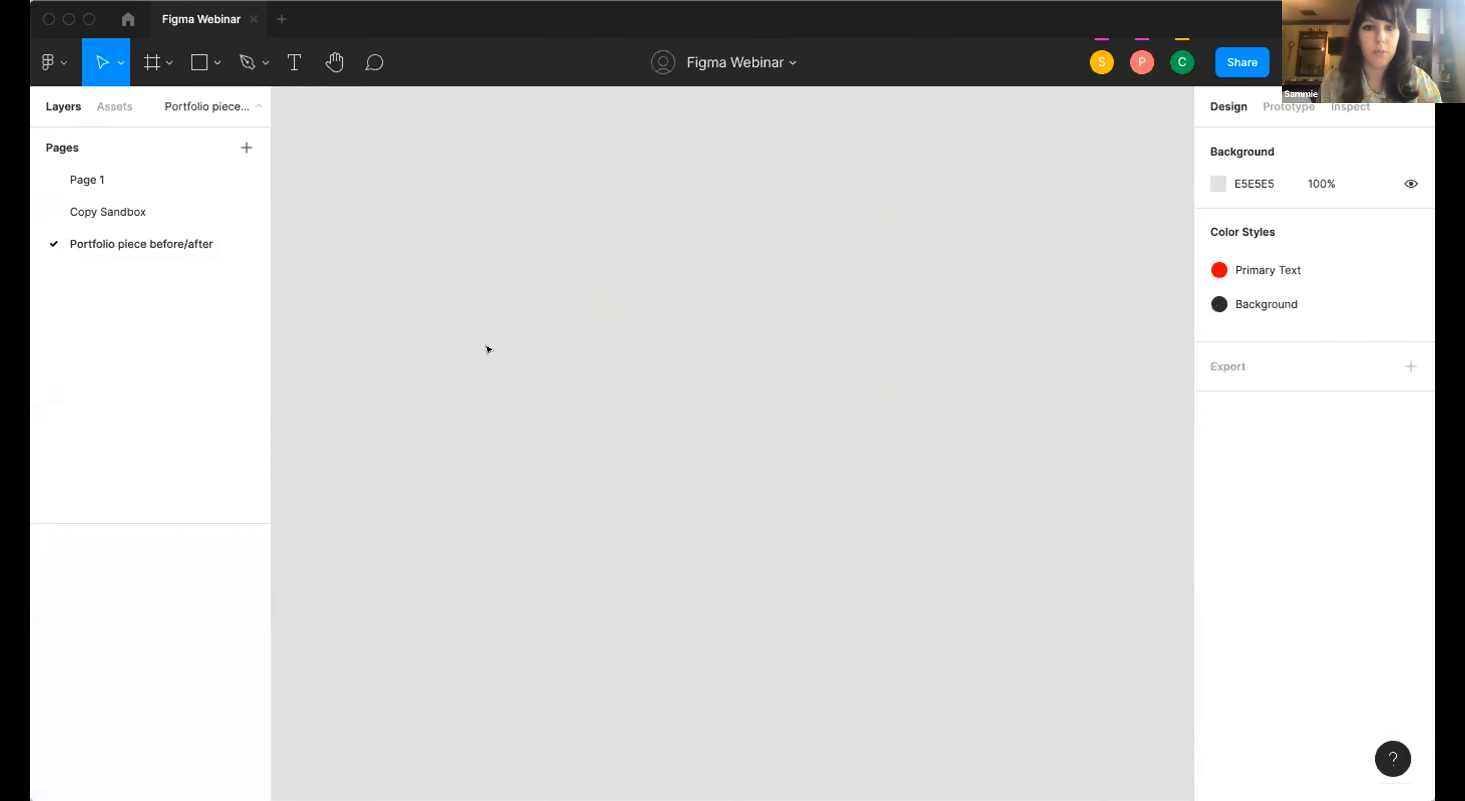
key("super+v")
key("Escape")
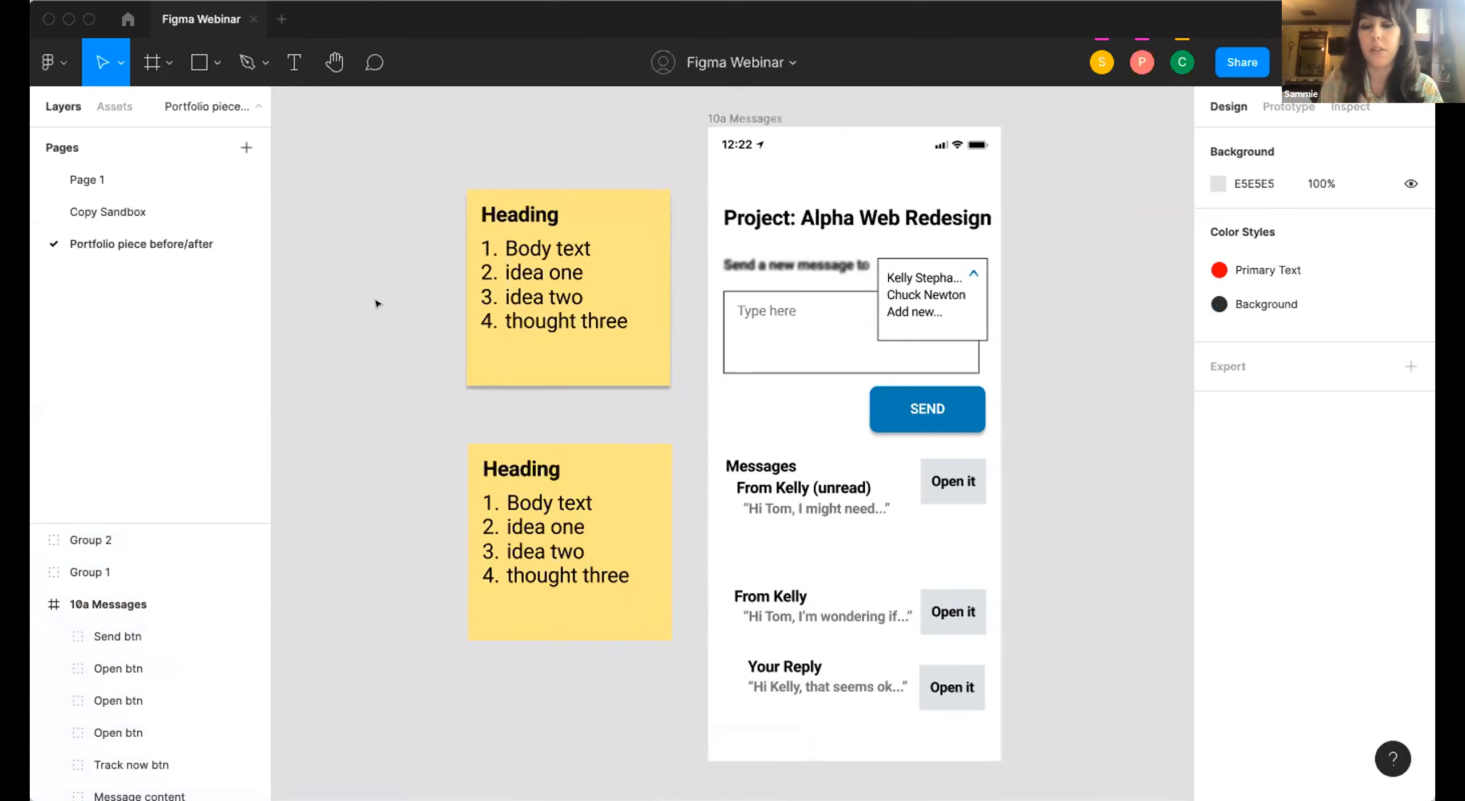
Examine the pasted 10a Messages frame and the upper sticky note group, including its effect and export settings.
scroll(376, 303, "down", 3)
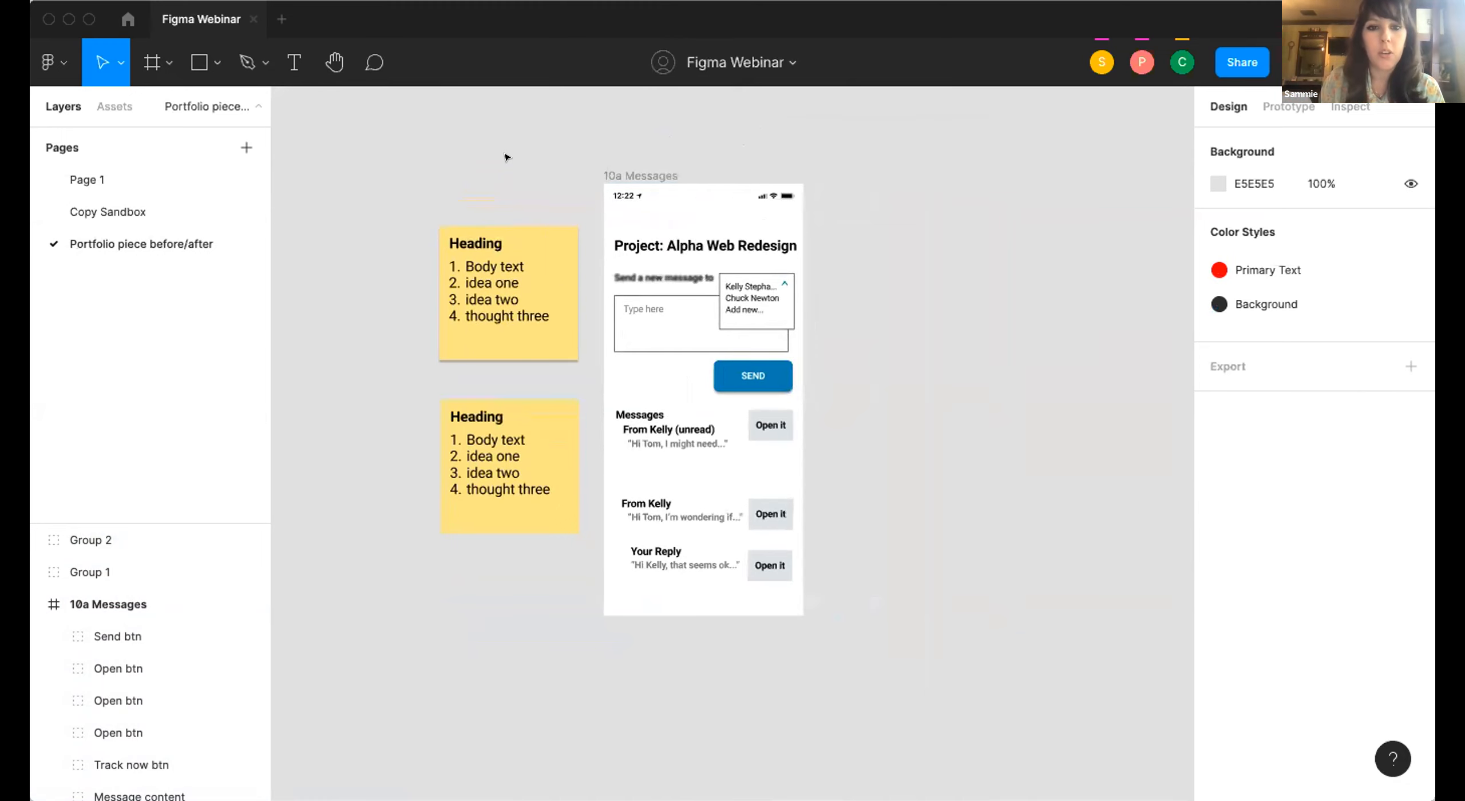
left_click(616, 172)
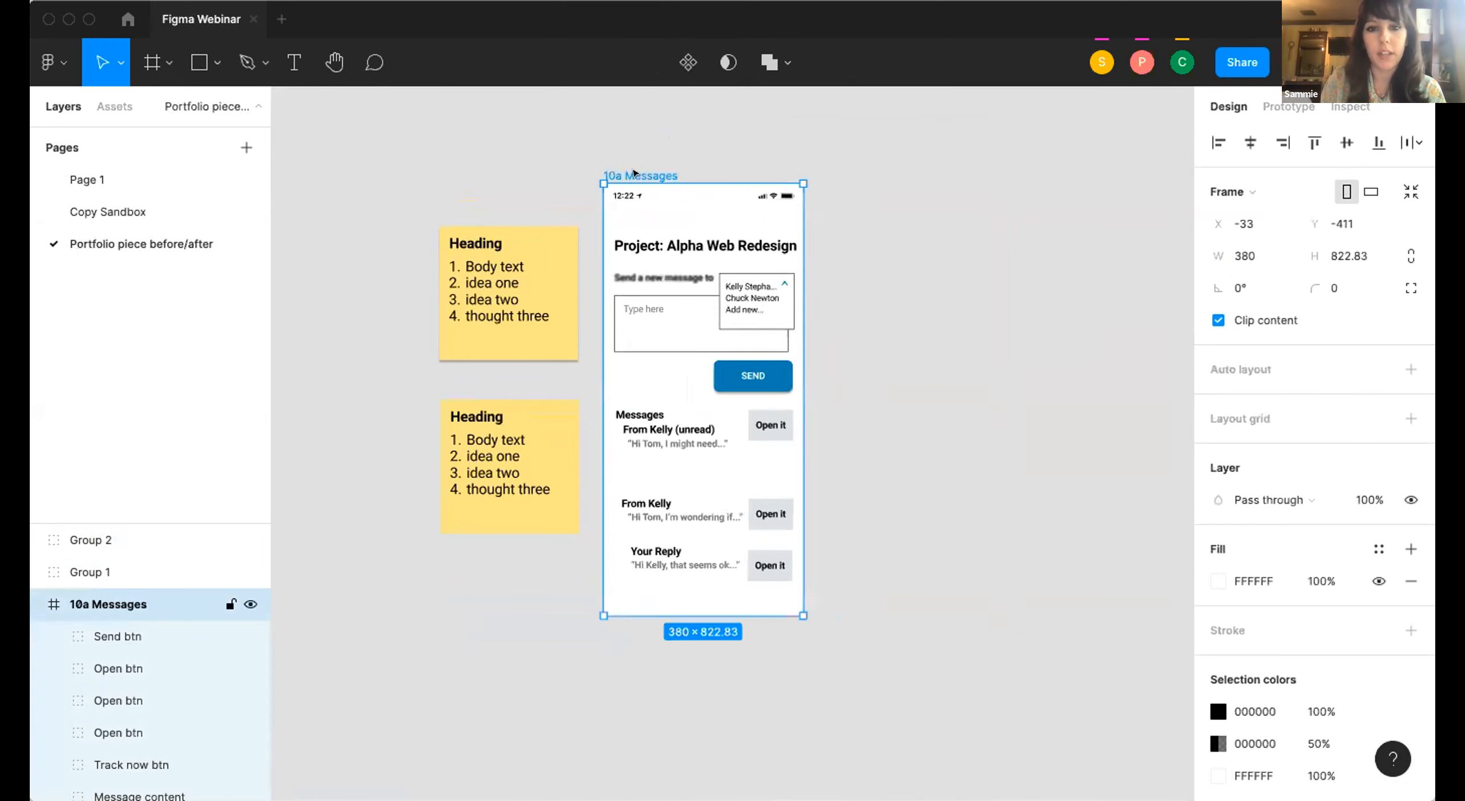
scroll(632, 171, "up", 5)
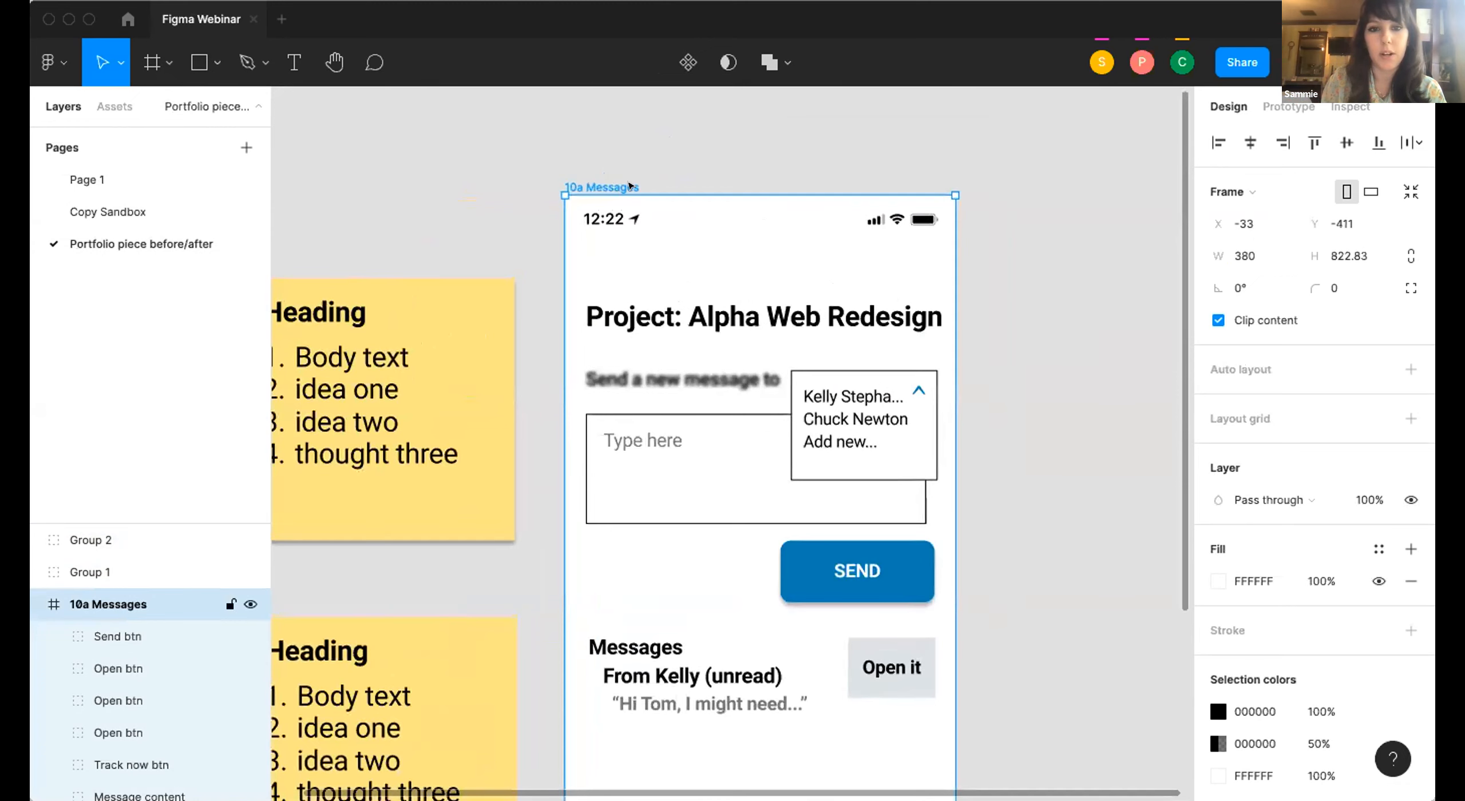
scroll(612, 303, "left", 5)
scroll(611, 304, "down", 3)
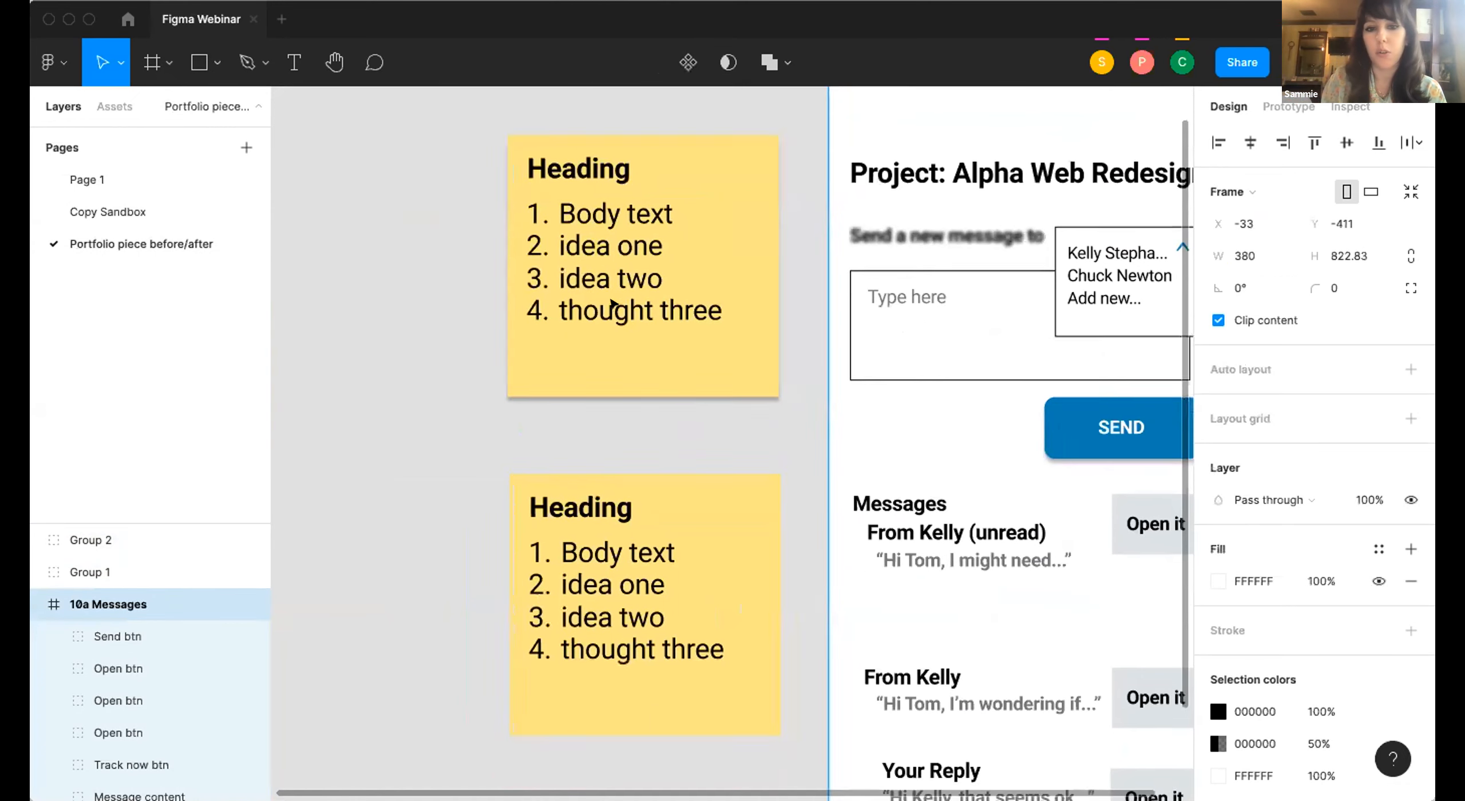
left_click(610, 303)
scroll(670, 304, "down", 3)
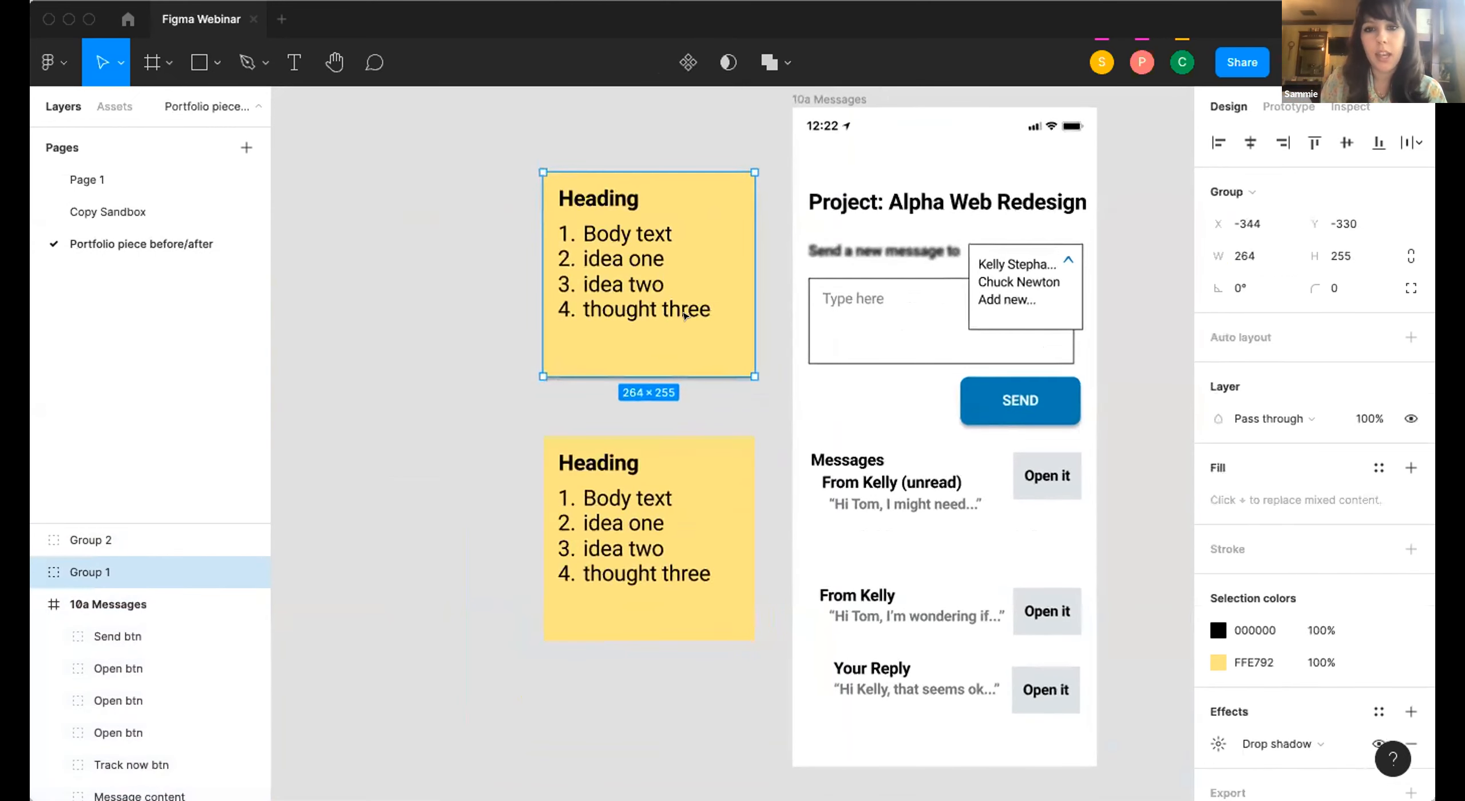
scroll(684, 315, "right", 3)
scroll(1252, 352, "down", 2)
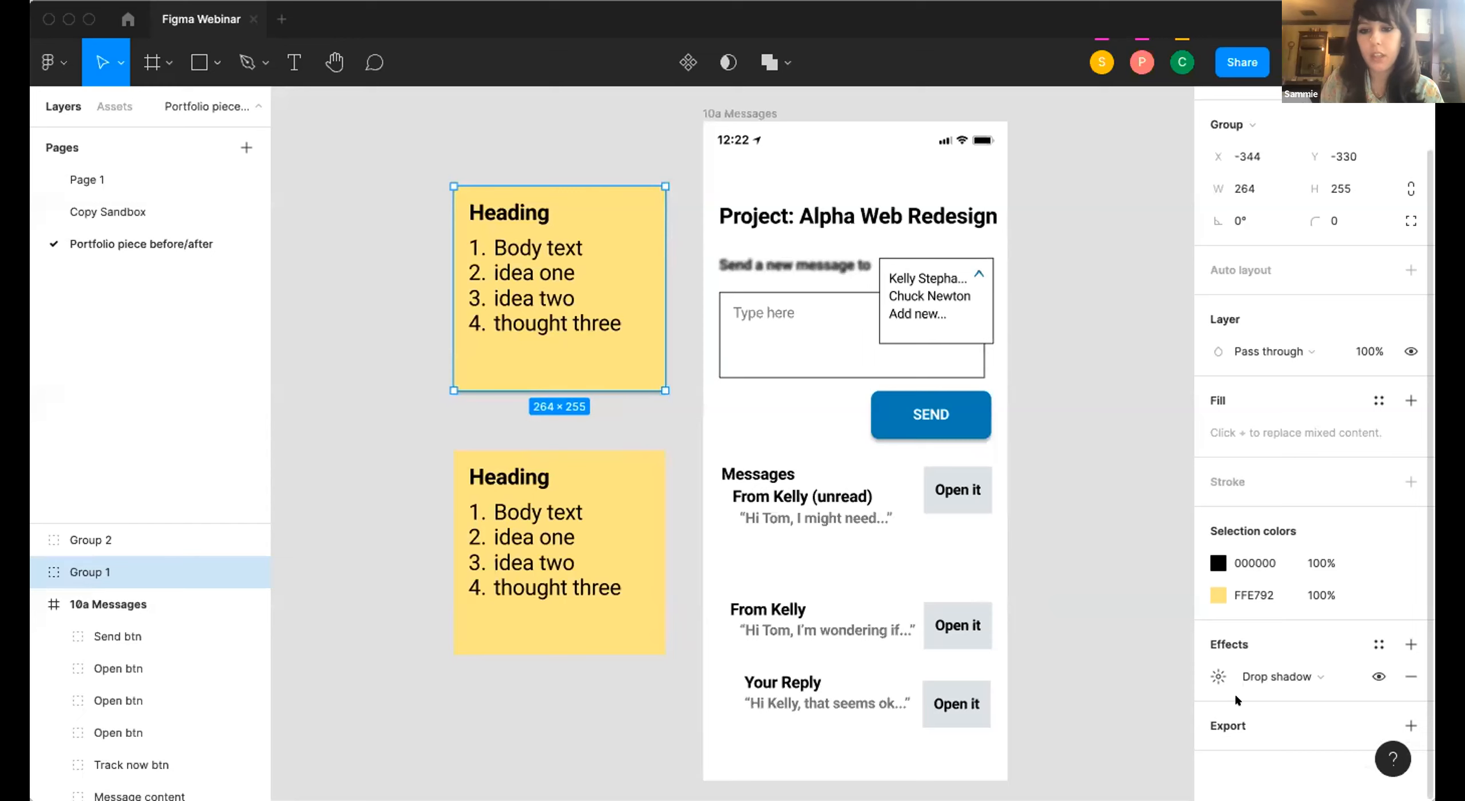
left_click(1130, 559)
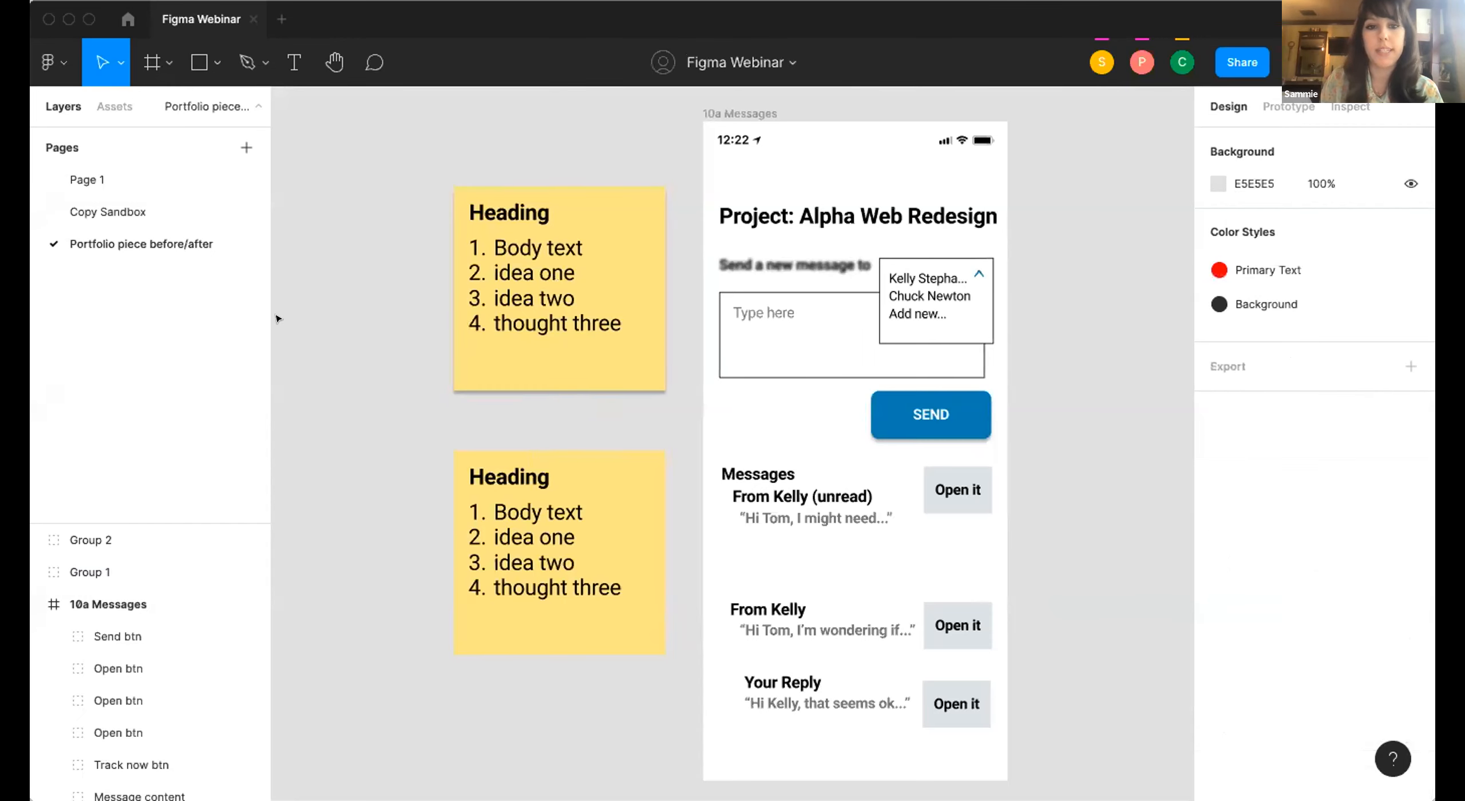
Add a 1x PNG export setting to both sticky note groups and the 10a Messages frame.
left_click_drag(328, 93, 1102, 793)
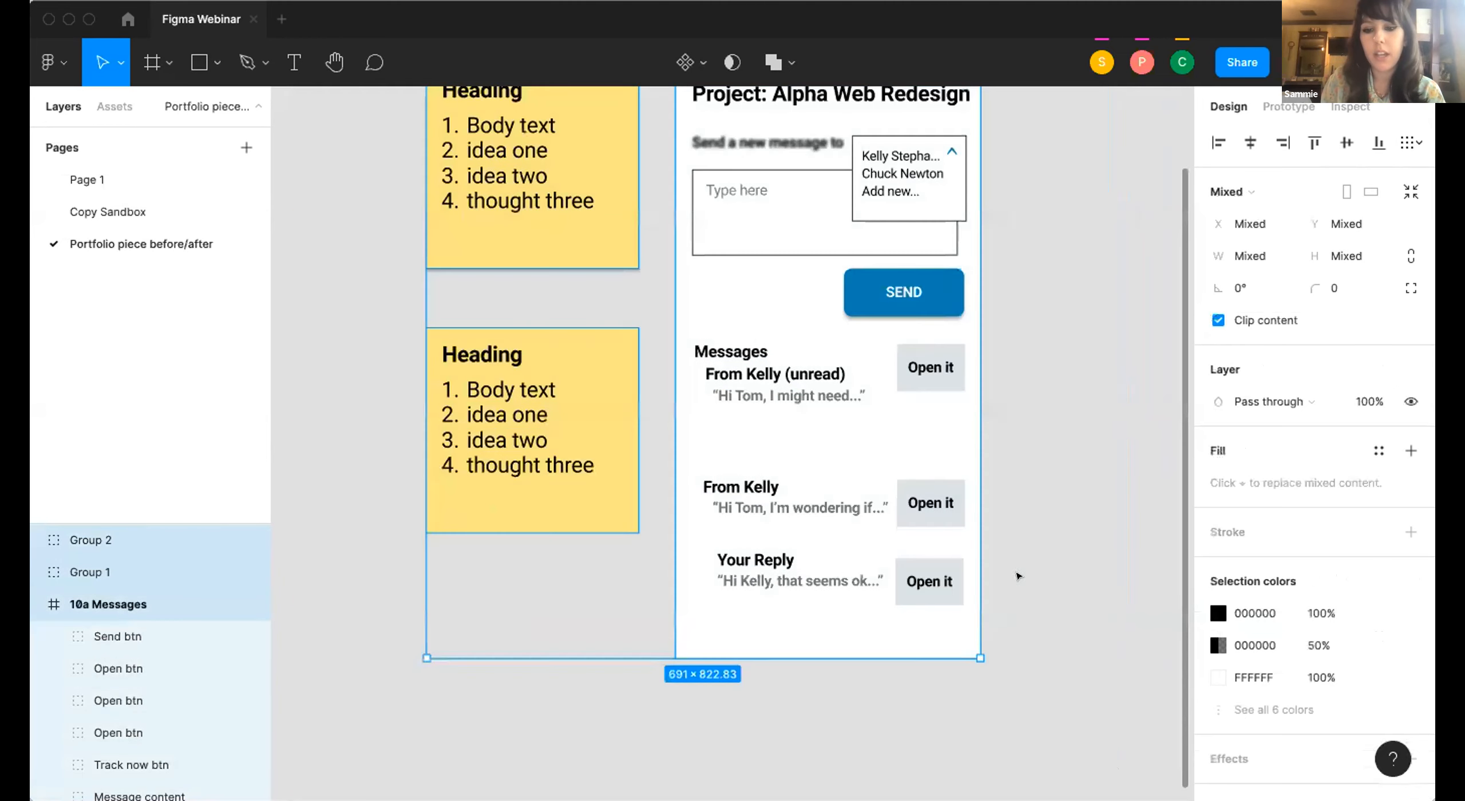
scroll(1259, 599, "down", 2)
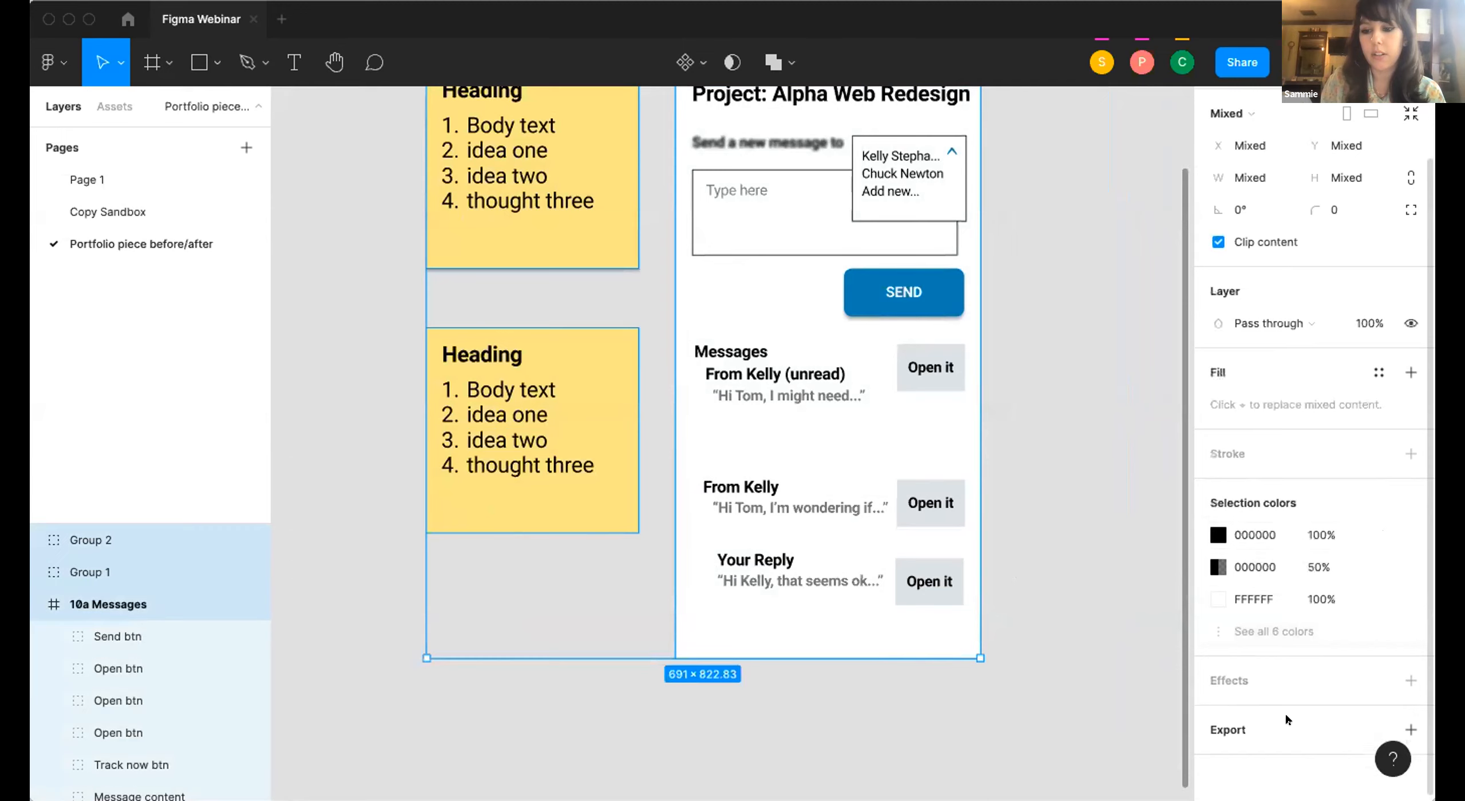
left_click(1411, 729)
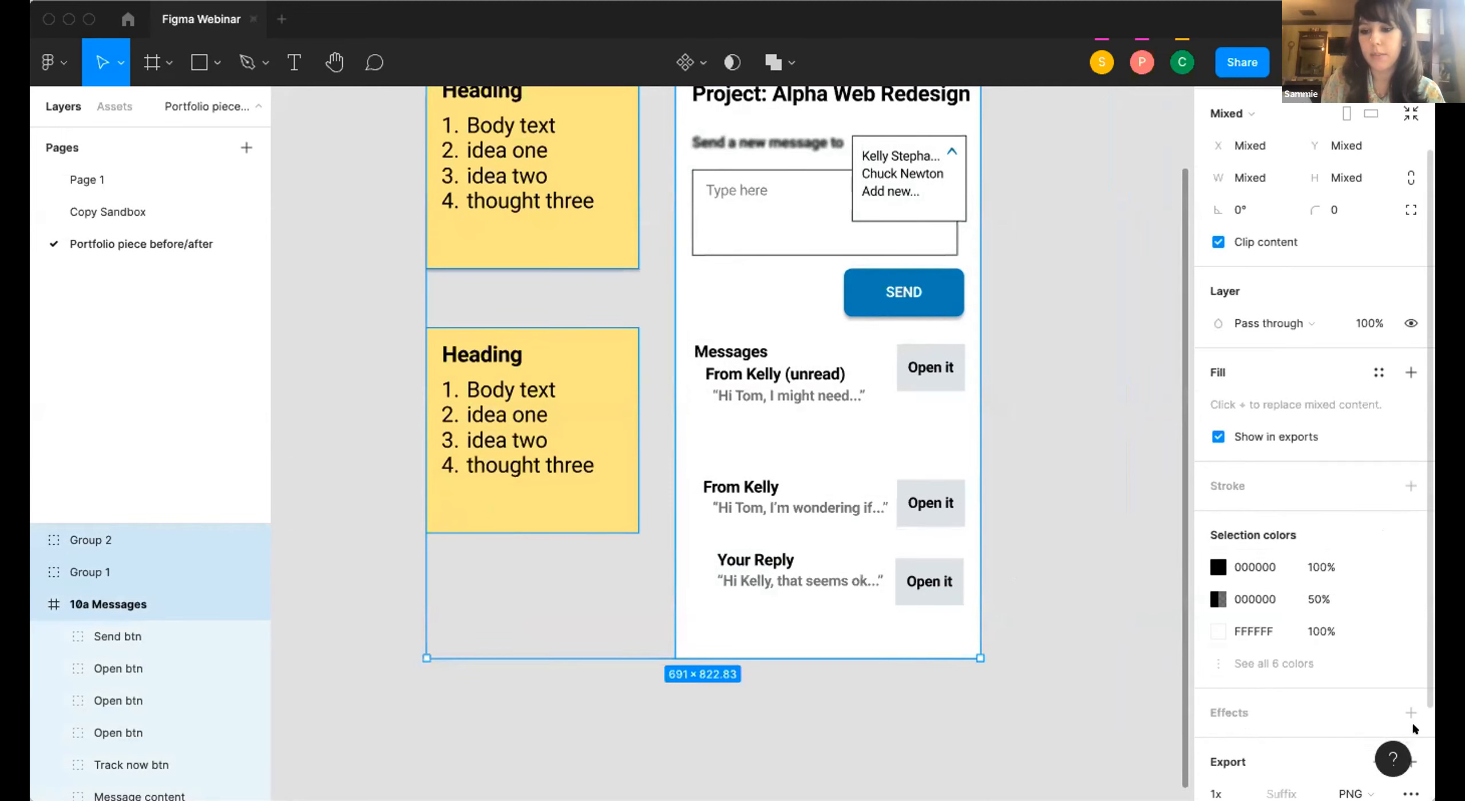
scroll(1353, 563, "down", 3)
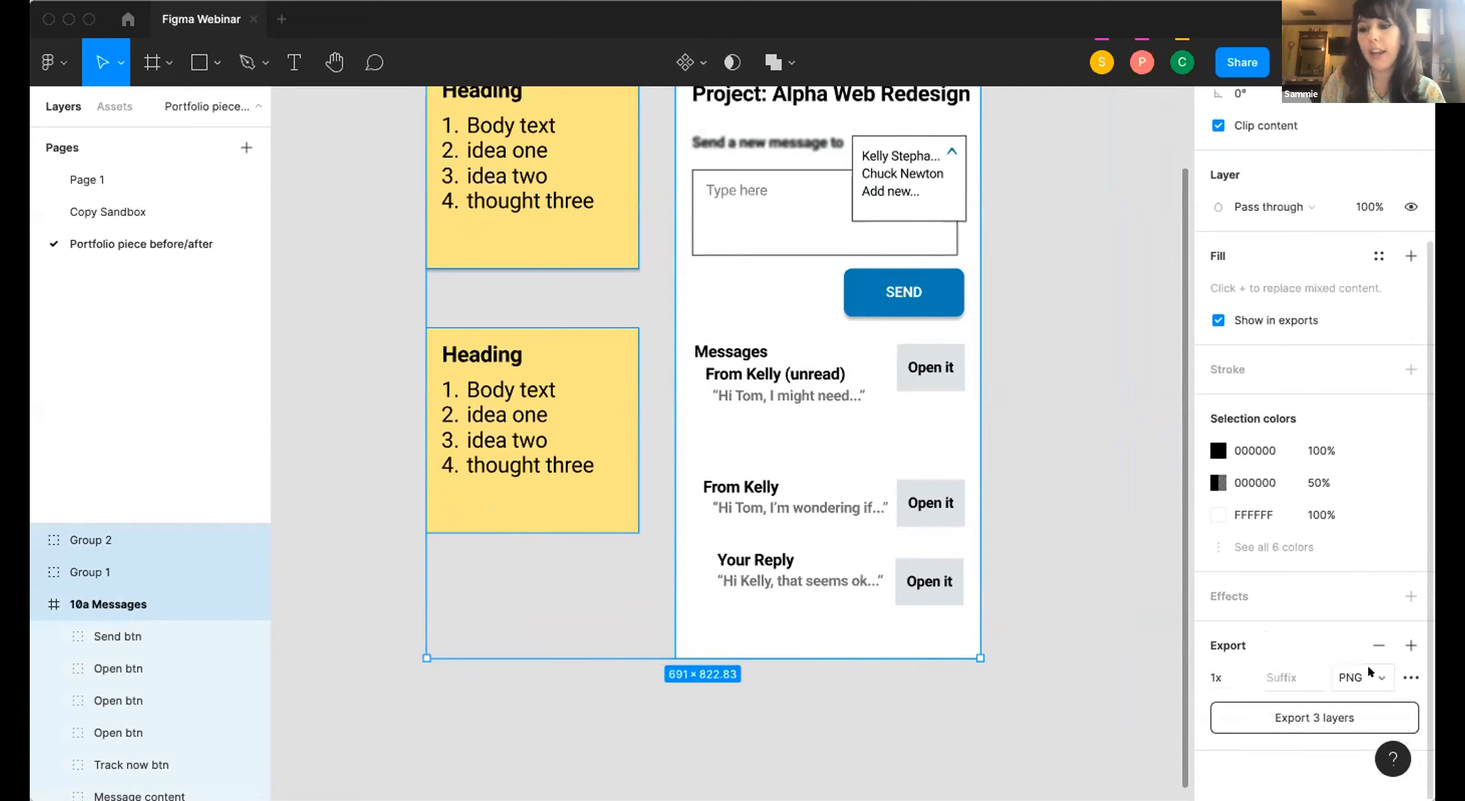
left_click(1381, 679)
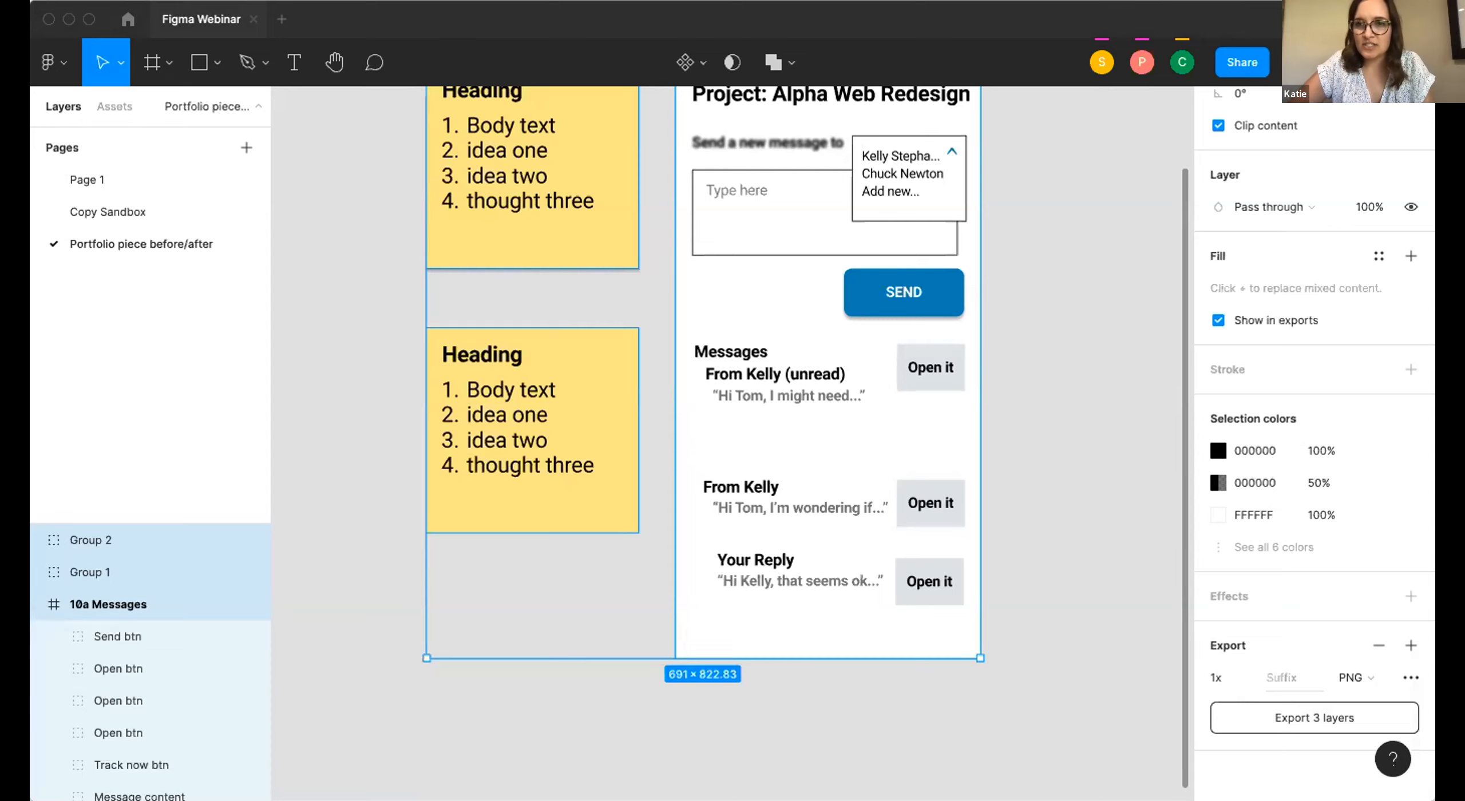
Draw a frame about 1052 × 956 around both sticky notes and the 10a Messages screen, and move it to about X -552, Y -414.
scroll(393, 428, "down", 3)
left_click(394, 431)
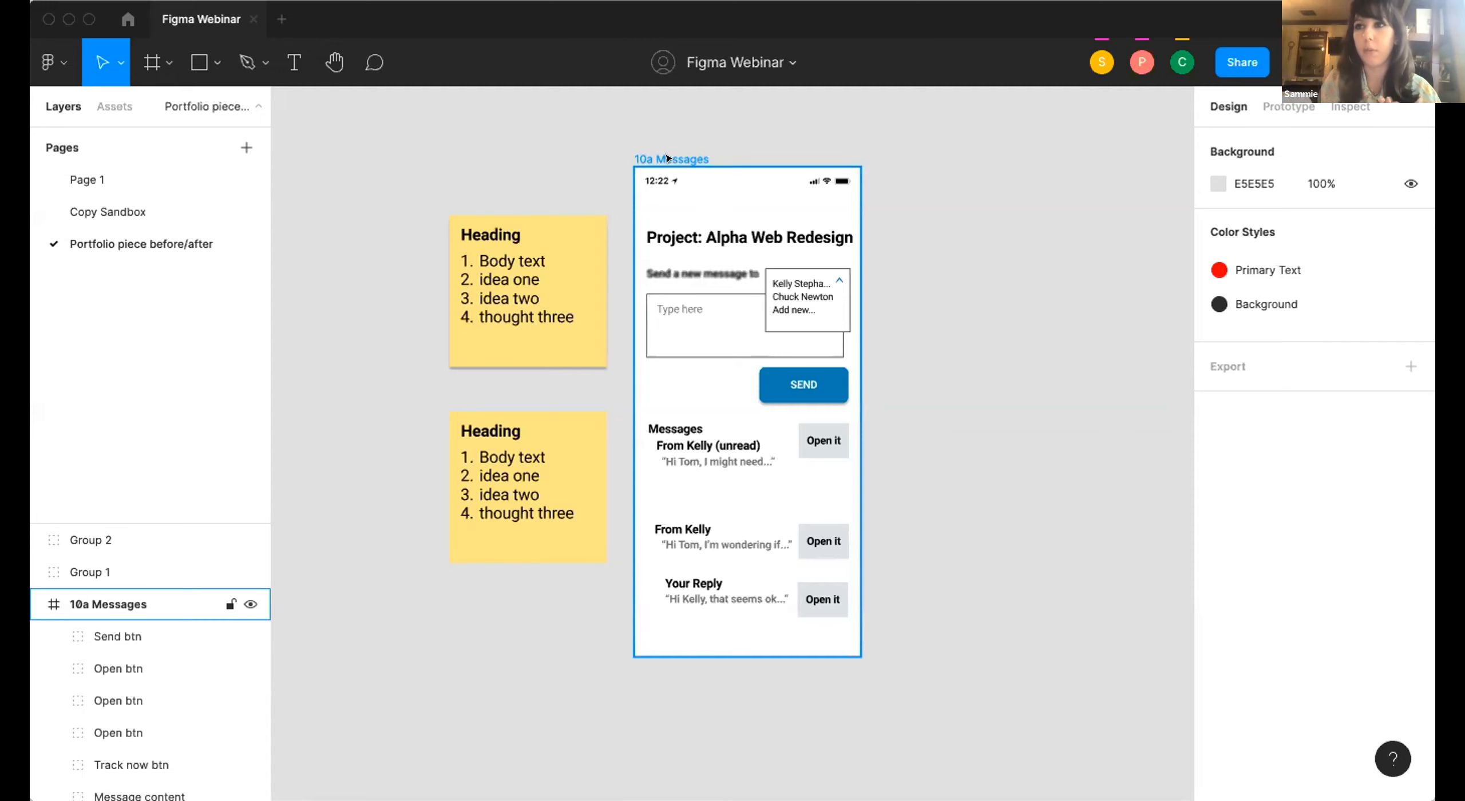
key("Escape")
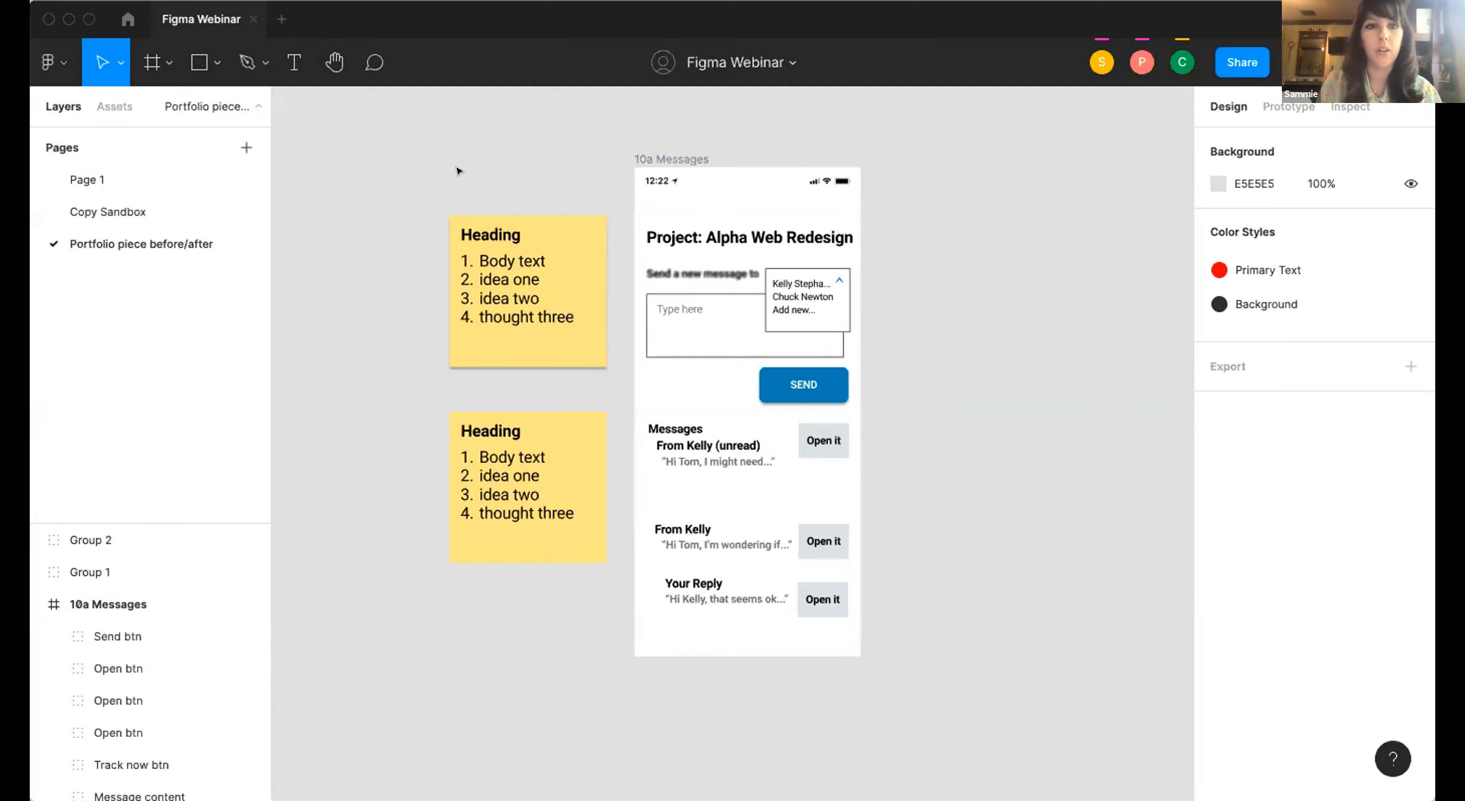
left_click(152, 62)
left_click_drag(370, 107, 995, 677)
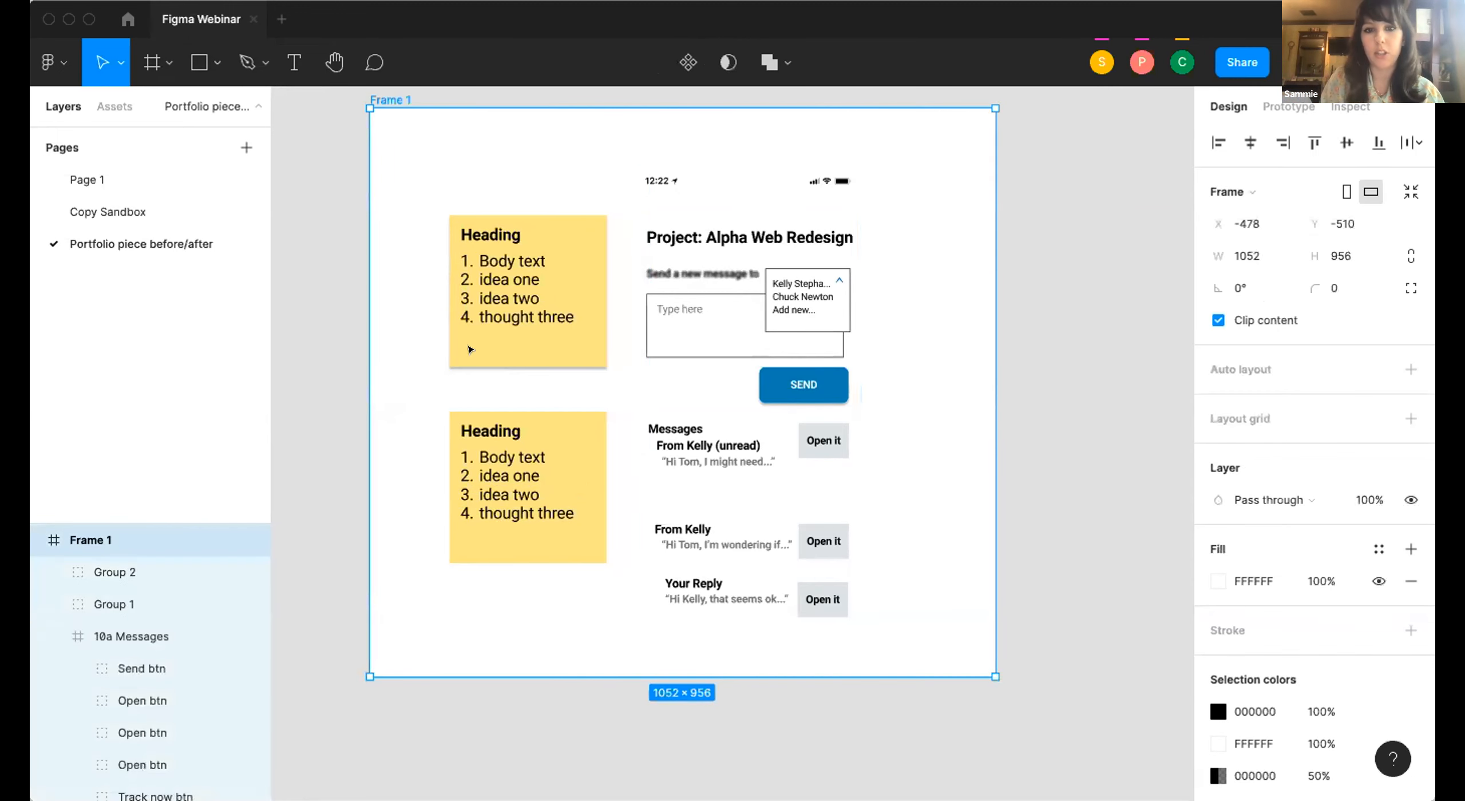
left_click_drag(992, 284, 935, 335)
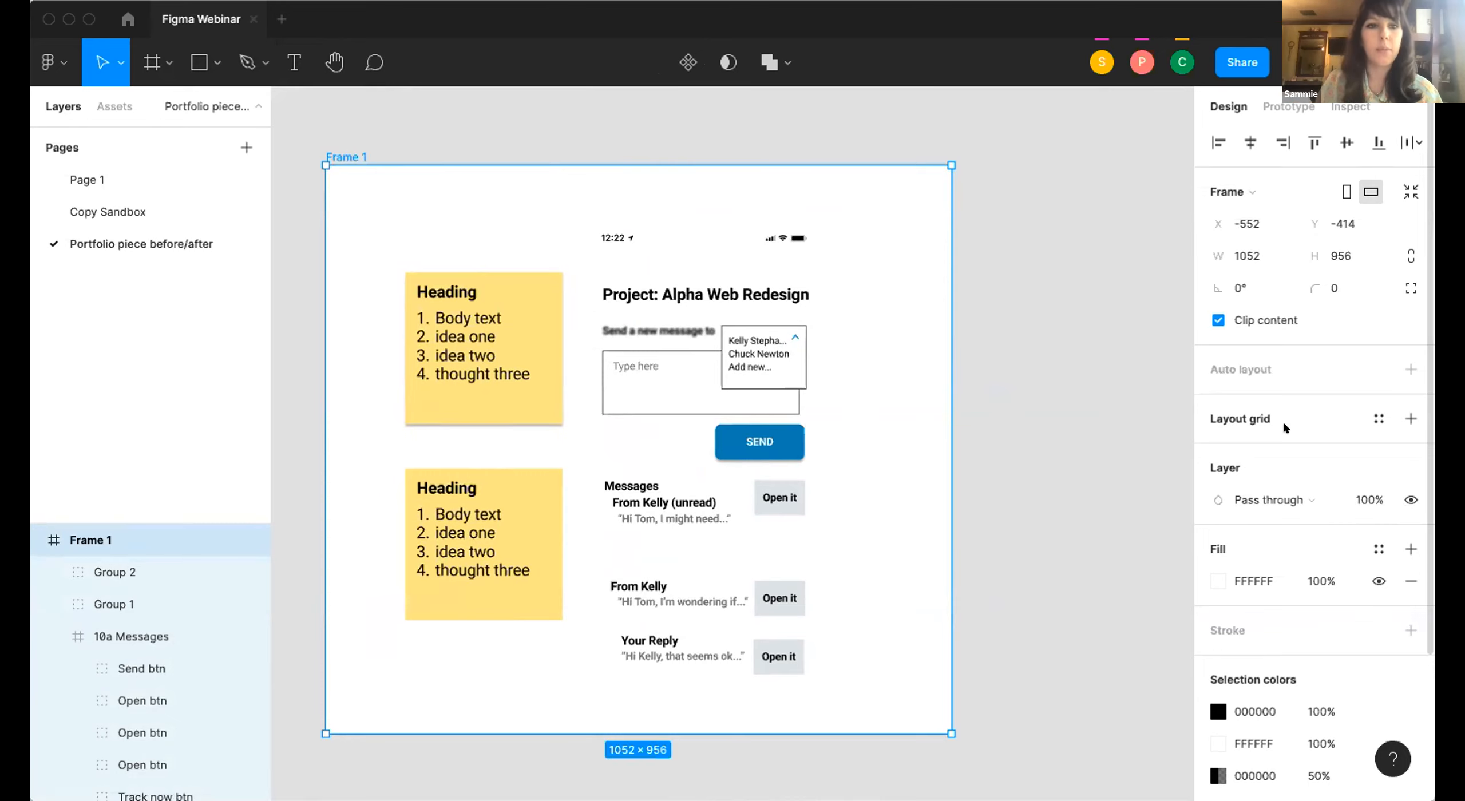
Add a fourth page with its default name and draw an empty frame about 1493 × 1707 on it.
left_click(245, 147)
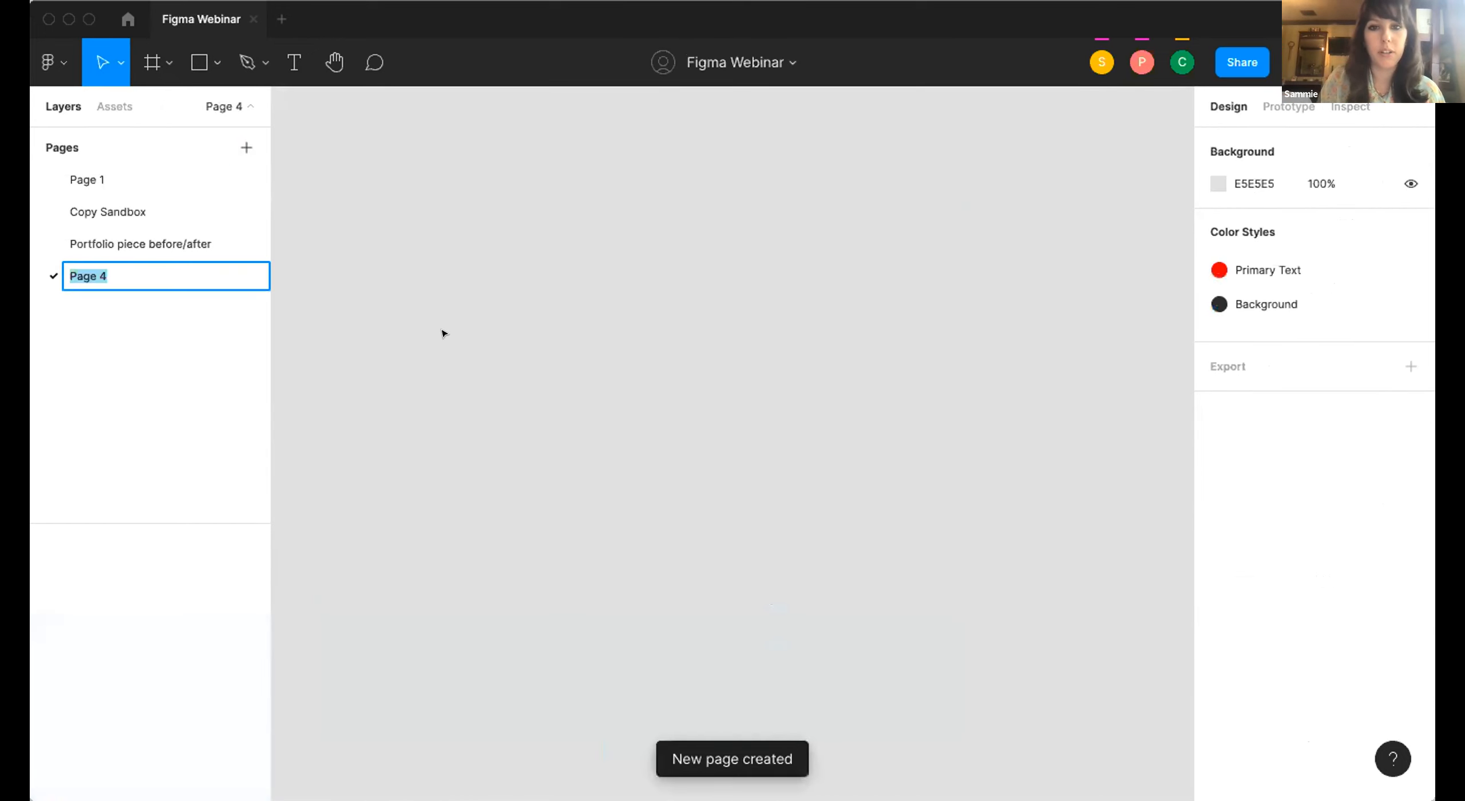
left_click(442, 332)
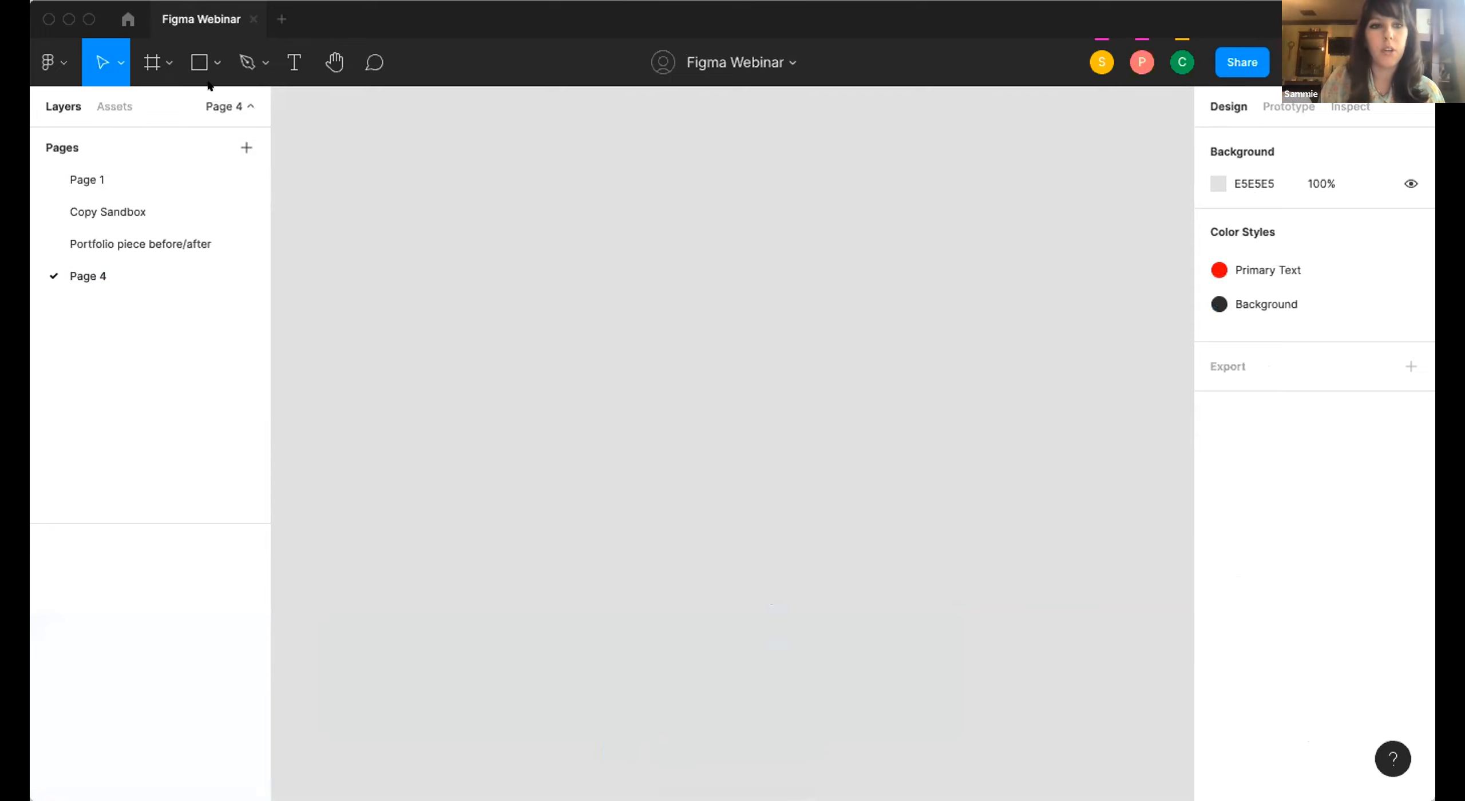
left_click(157, 63)
left_click(461, 218)
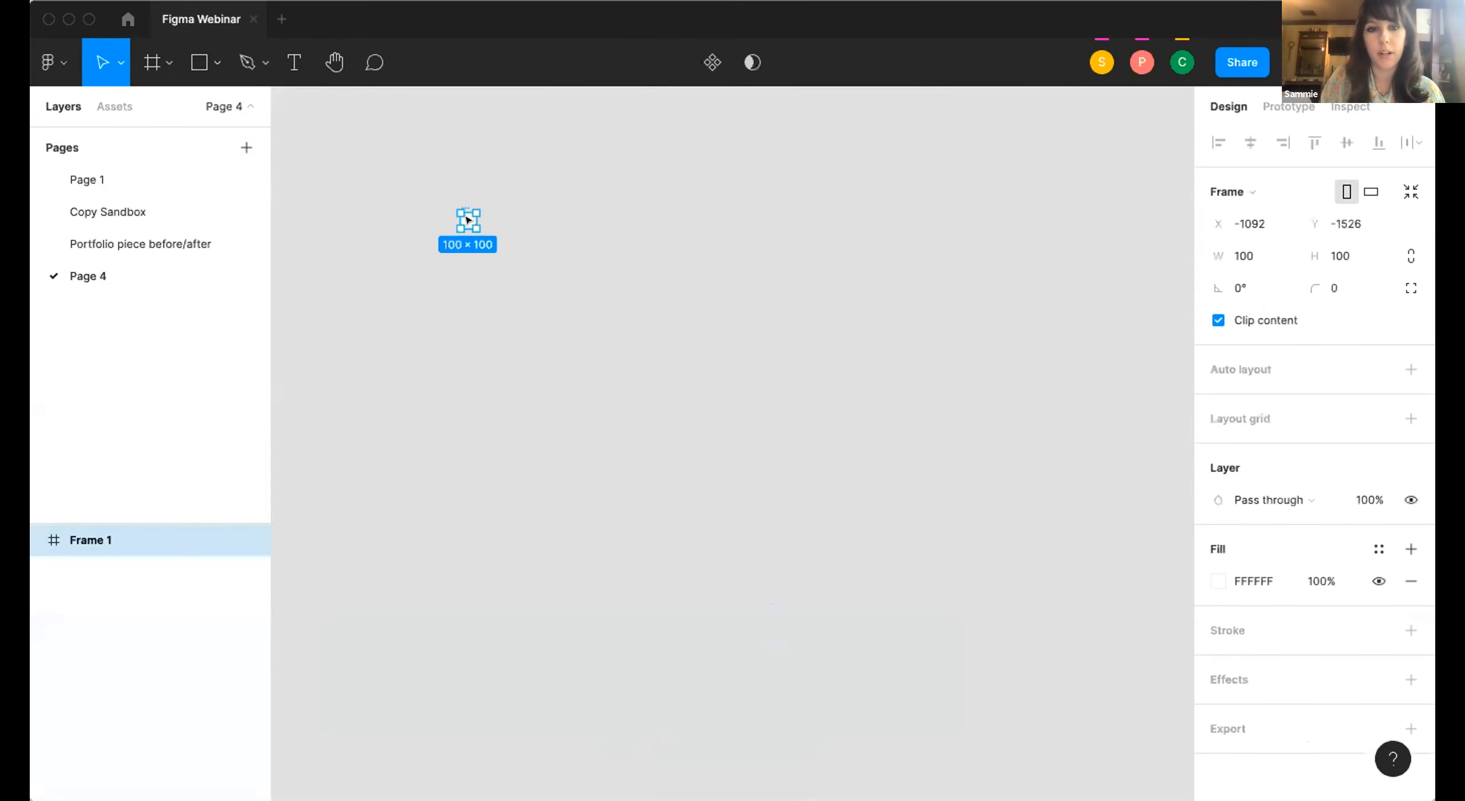
left_click_drag(468, 220, 693, 478)
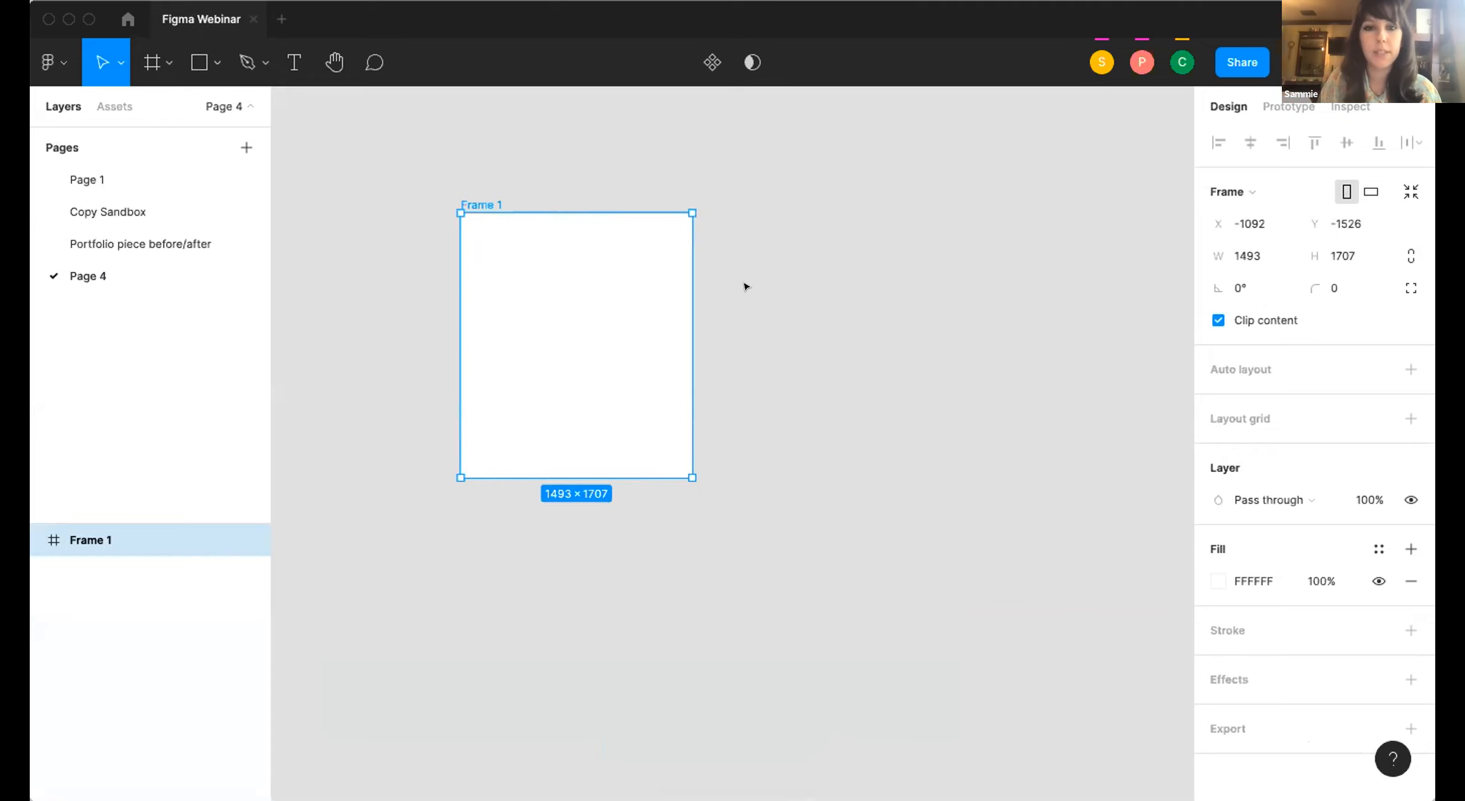
left_click(760, 302)
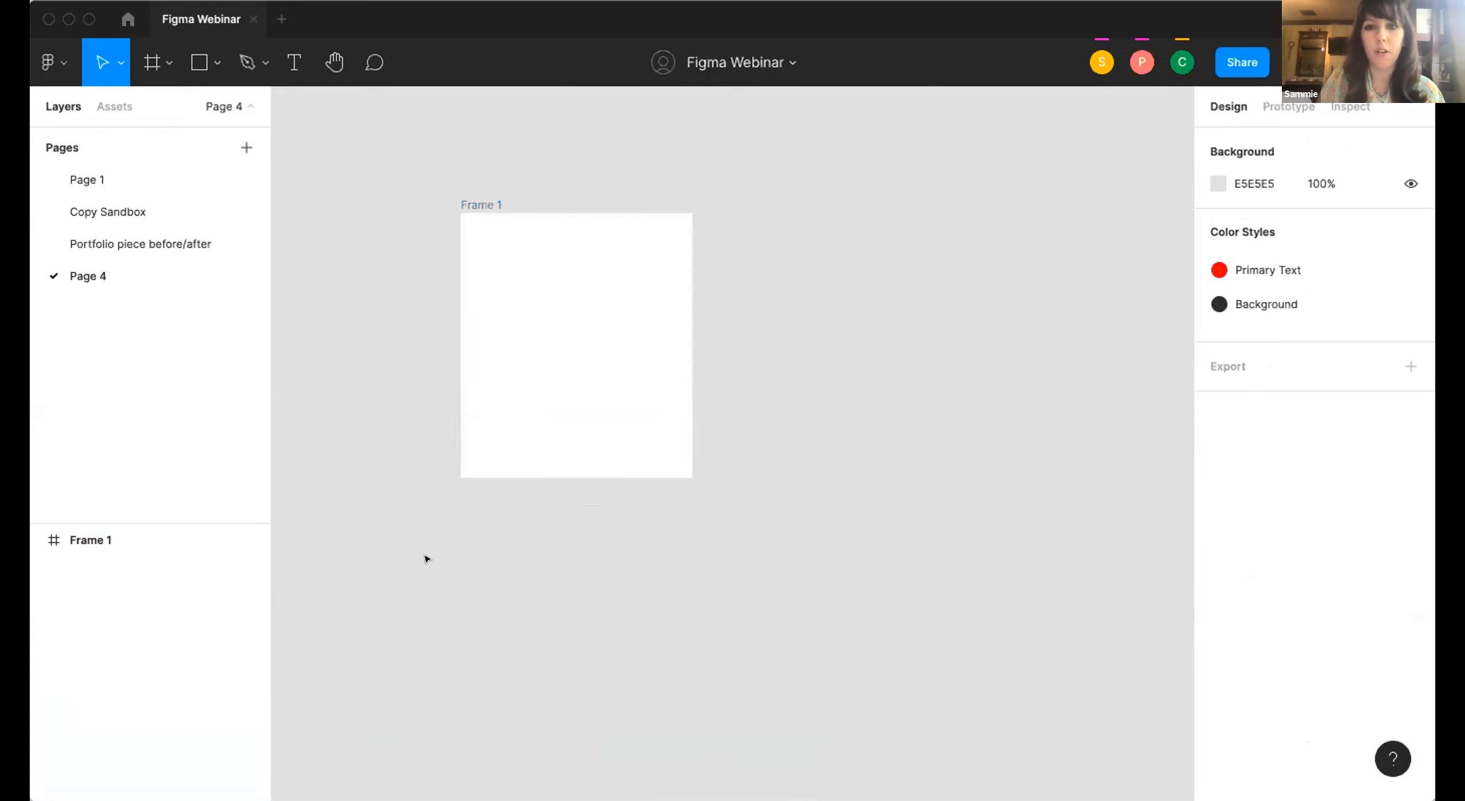
scroll(618, 446, "down", 5)
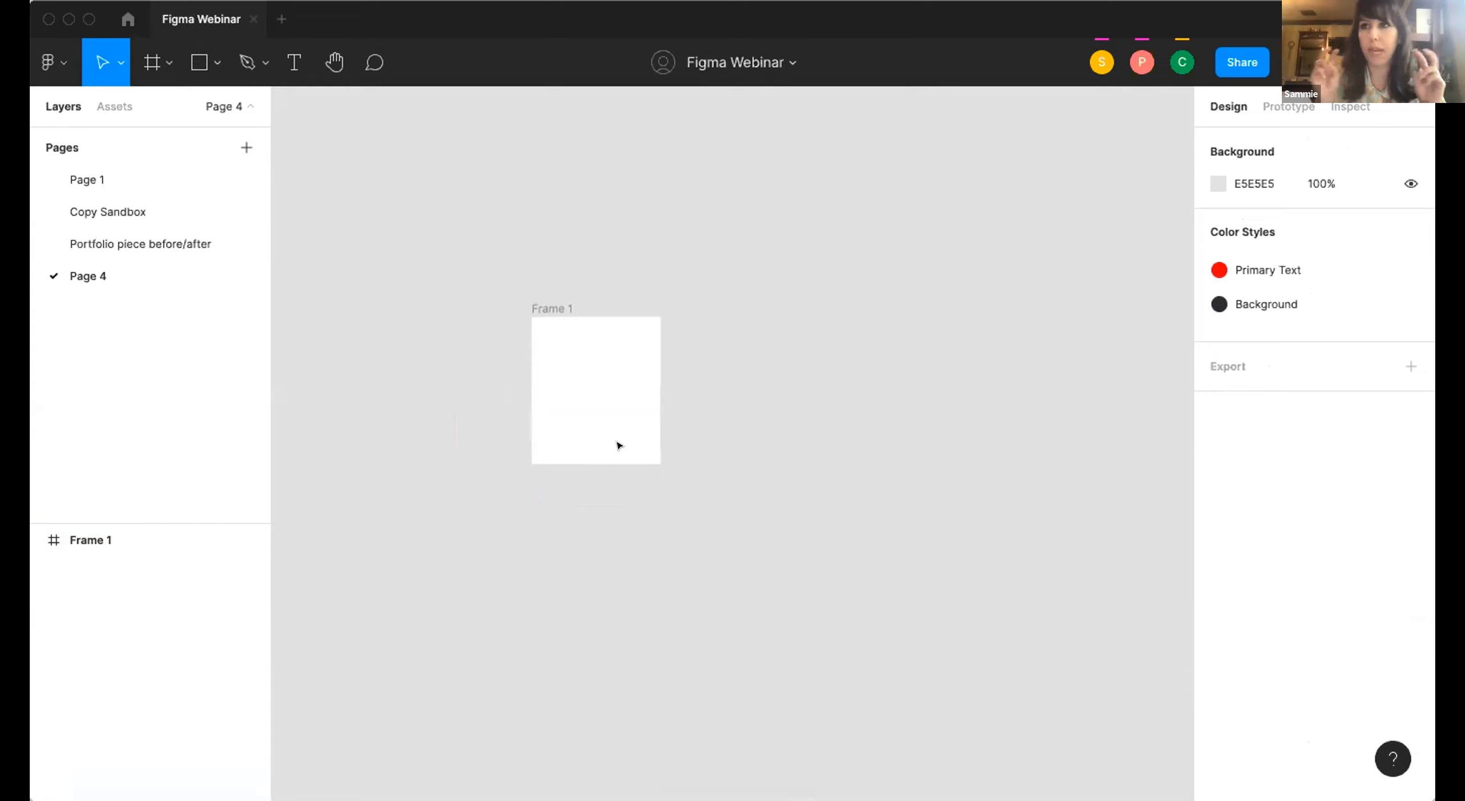
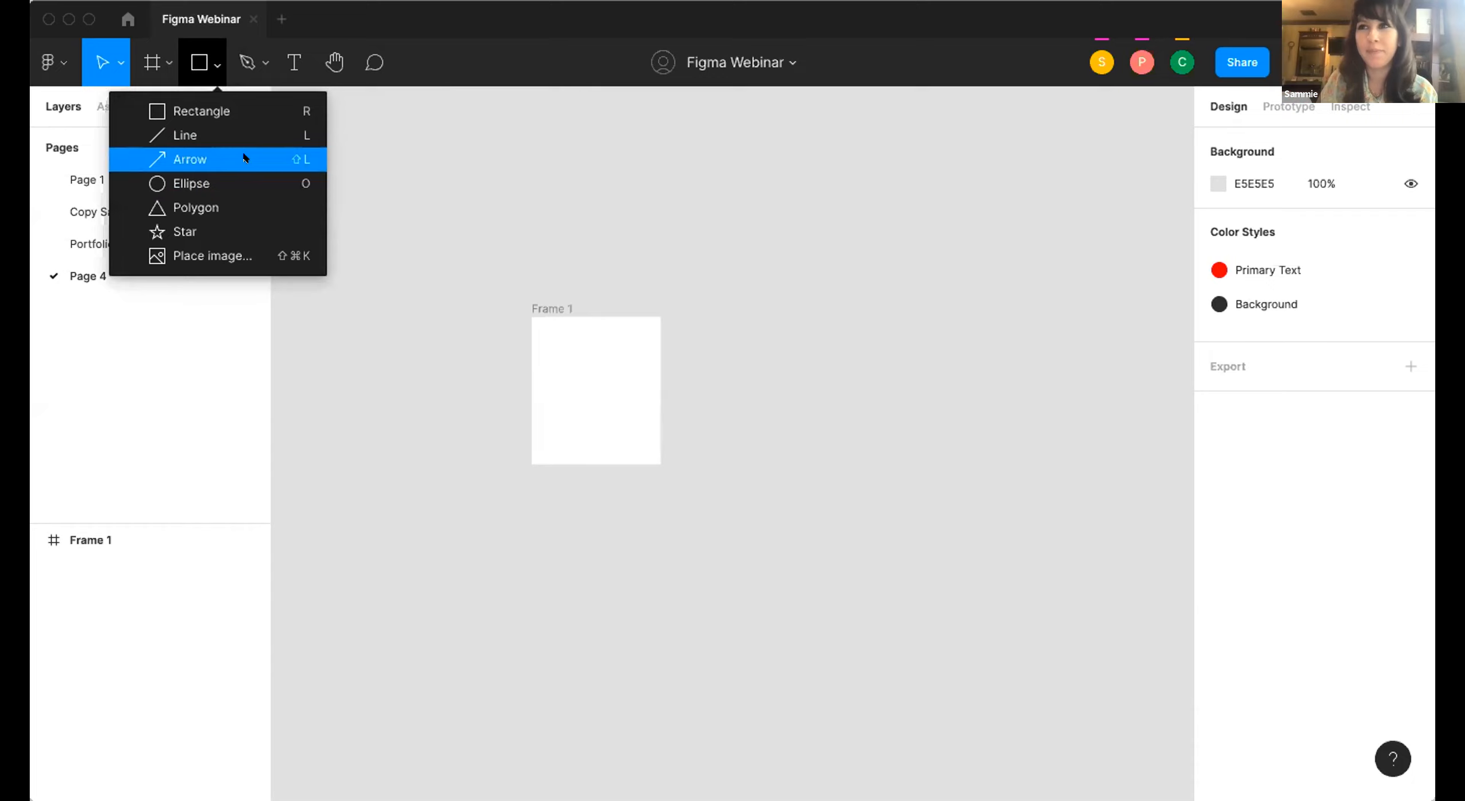
left_click(489, 168)
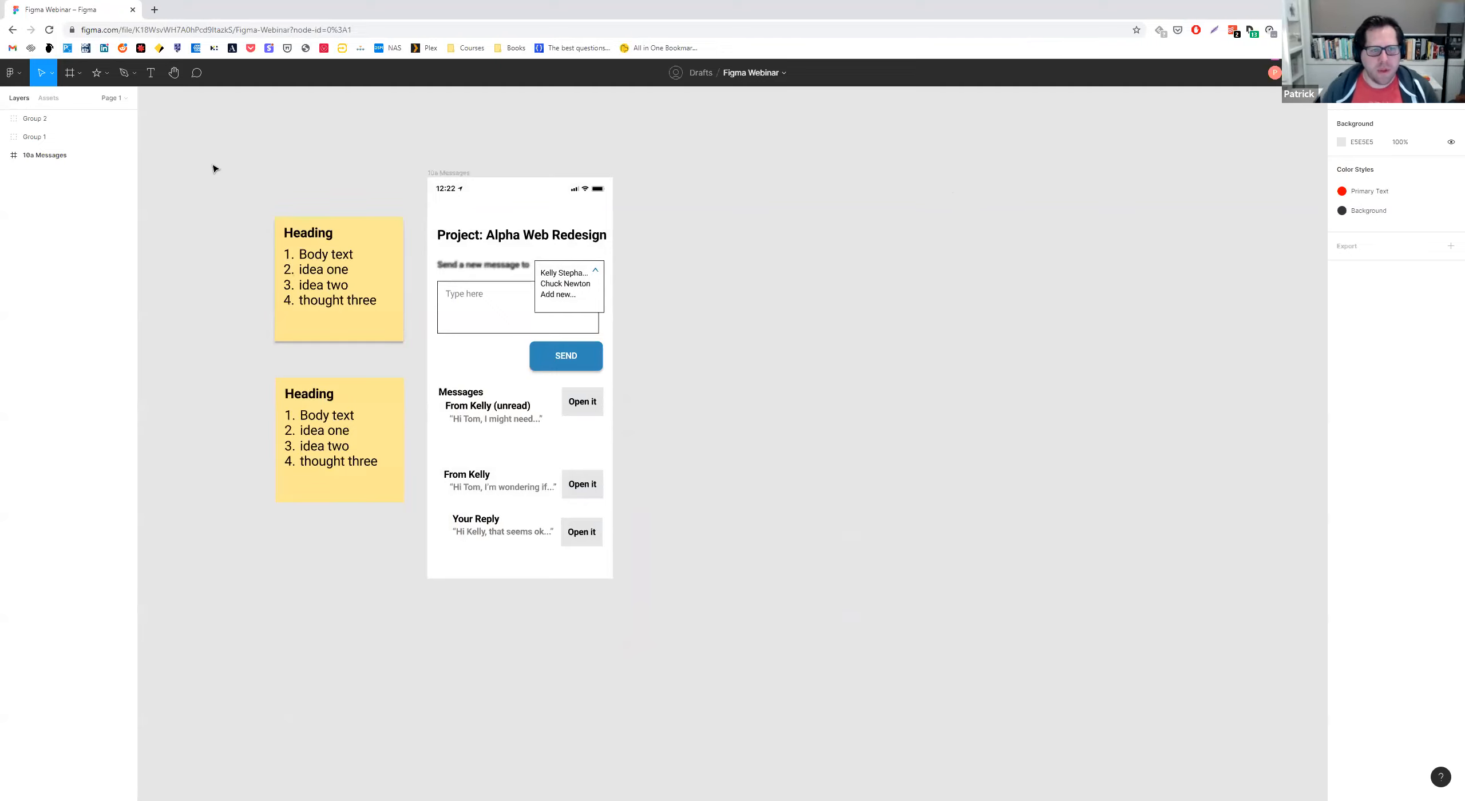
scroll(220, 183, "up", 1)
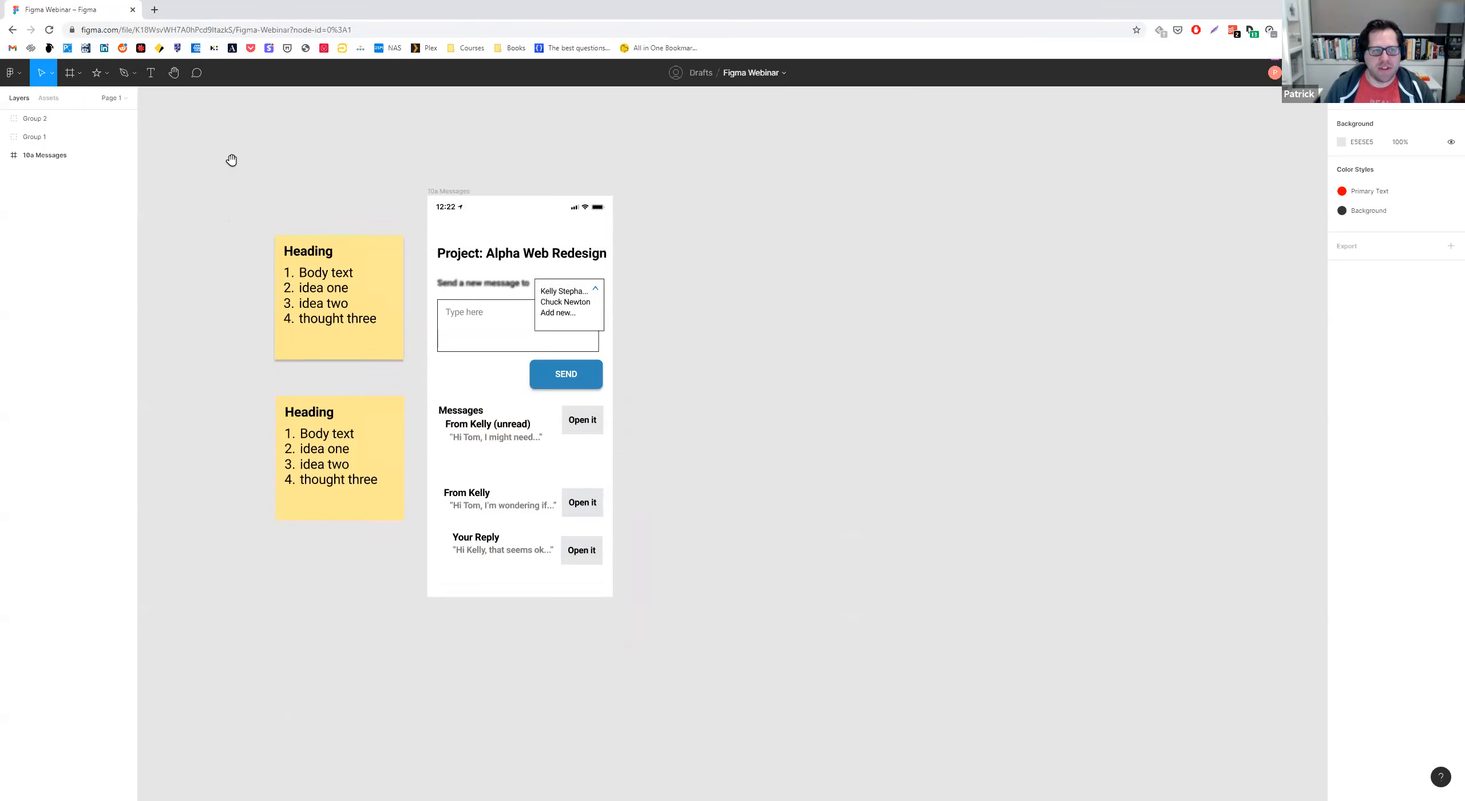
scroll(441, 170, "left", 4)
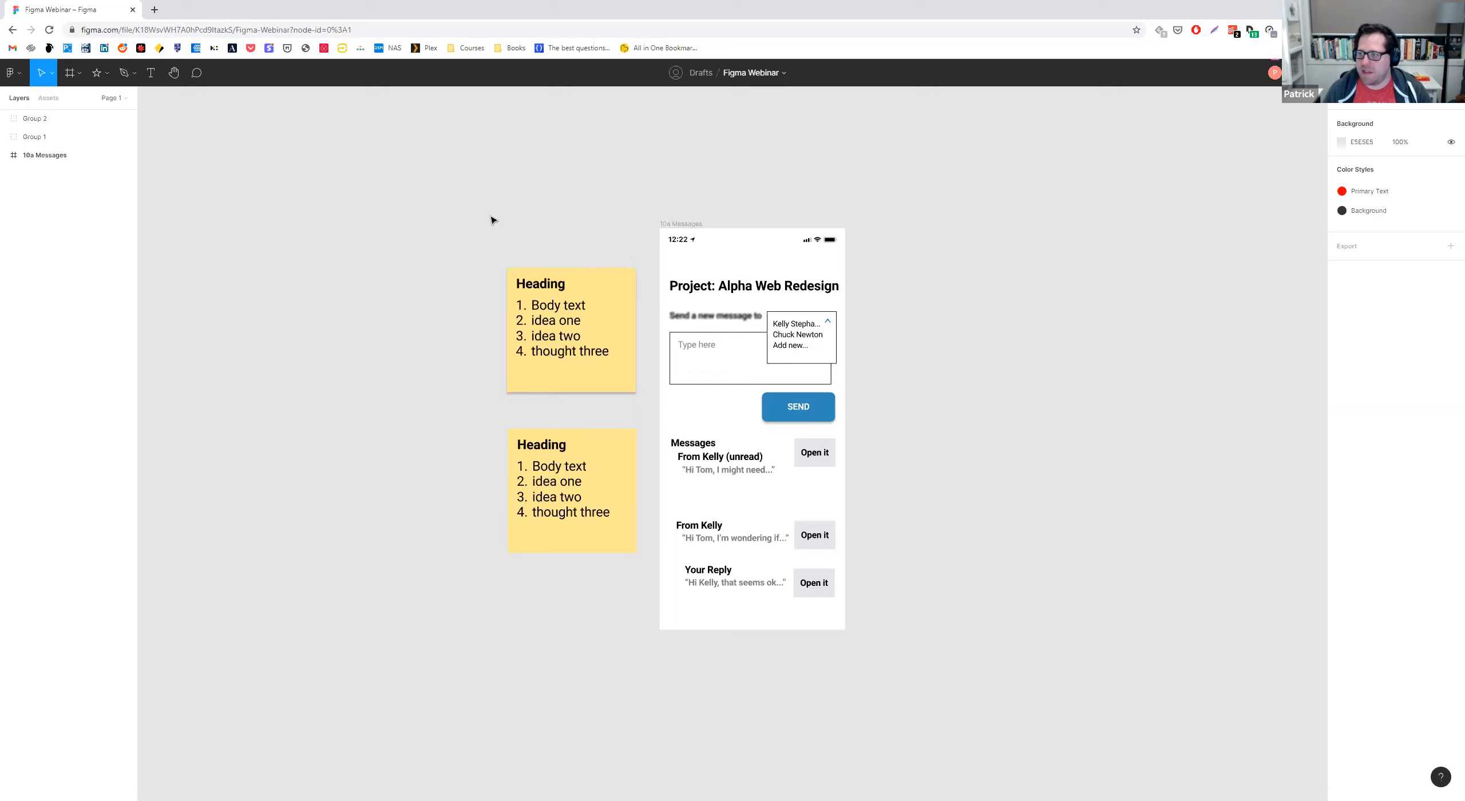
scroll(475, 226, "up", 1)
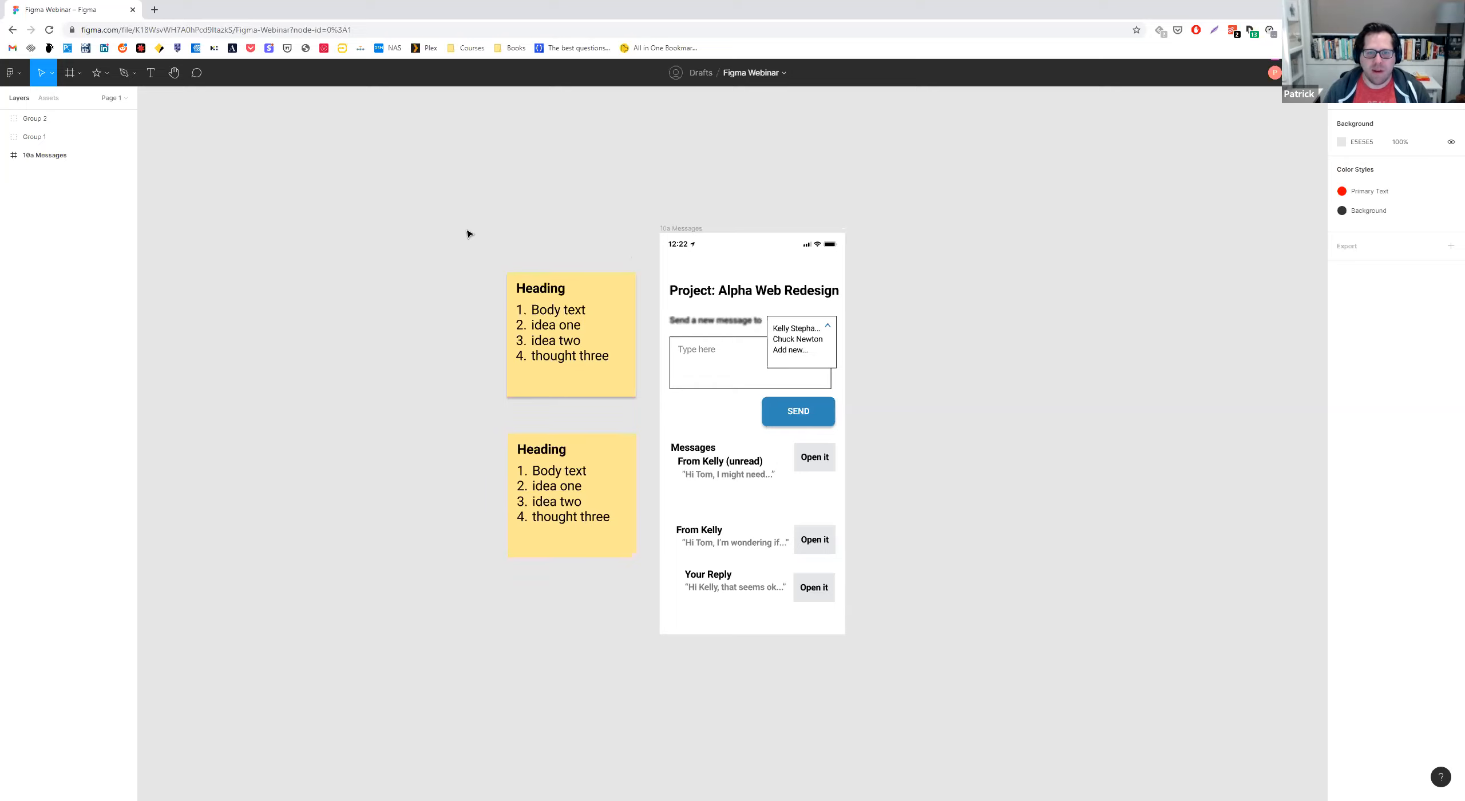
scroll(462, 238, "down", 1)
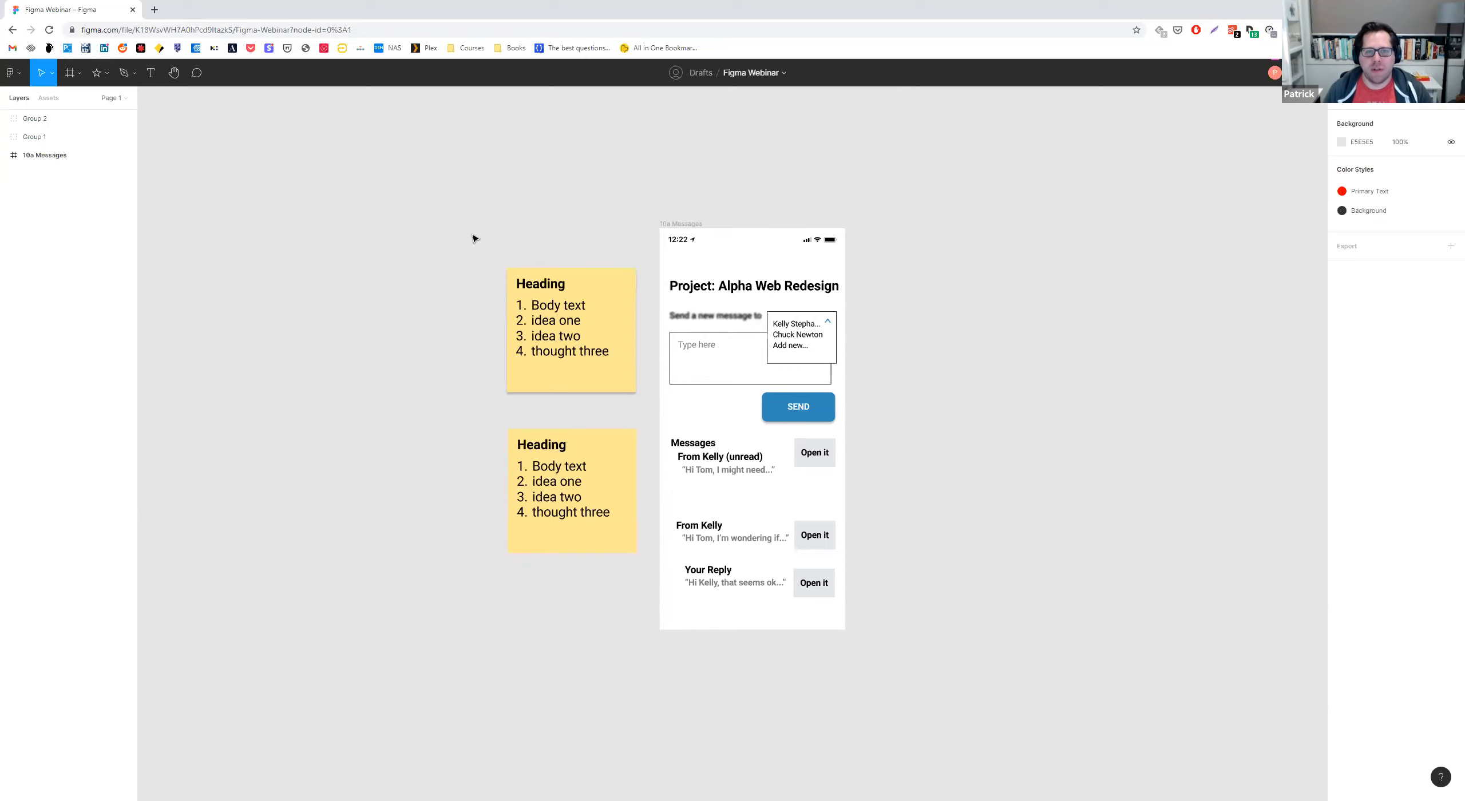
Open the file's version history, preview the most recent autosaved version, return to the current version and close the history.
left_click(784, 74)
left_click(784, 75)
left_click(783, 74)
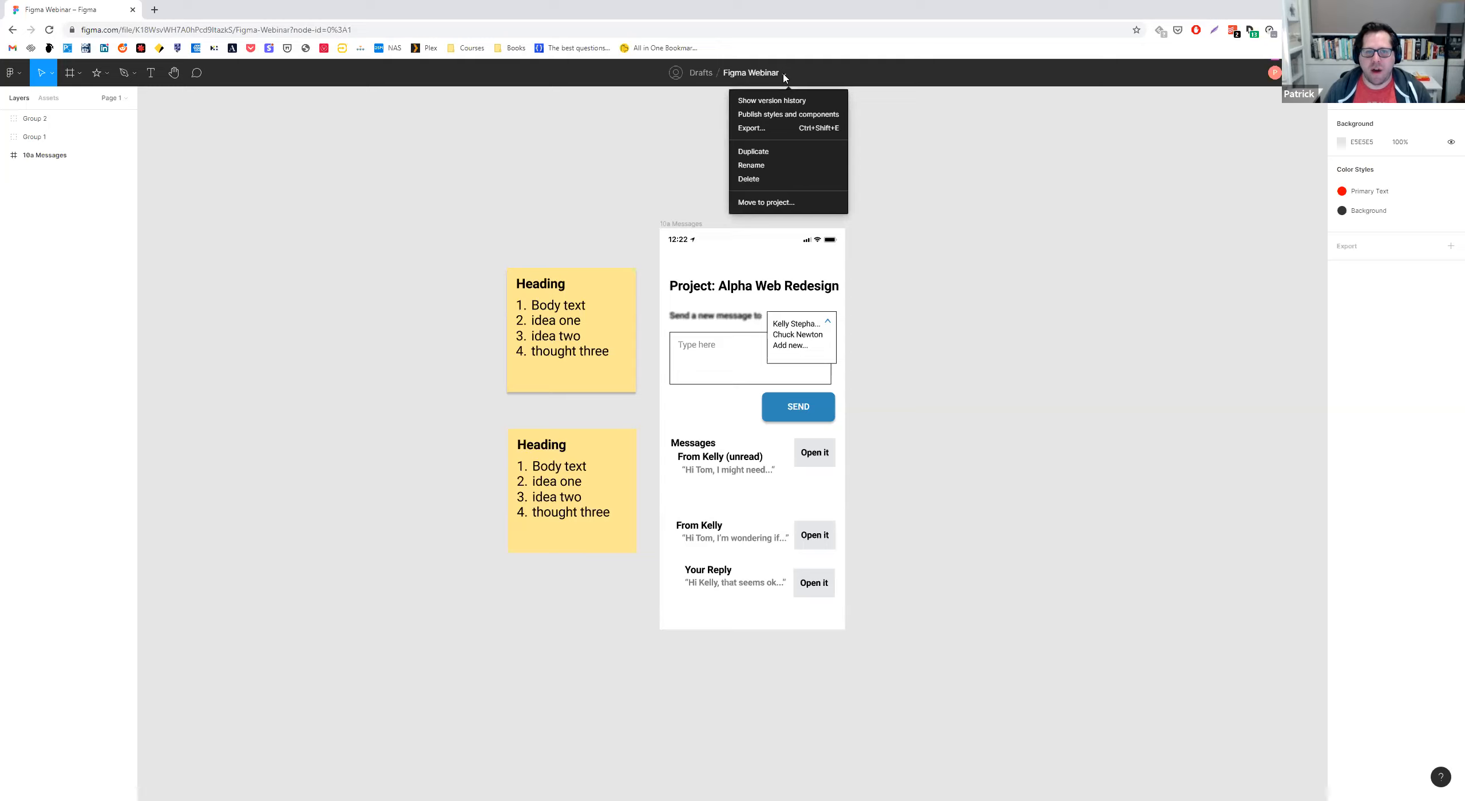
left_click(776, 105)
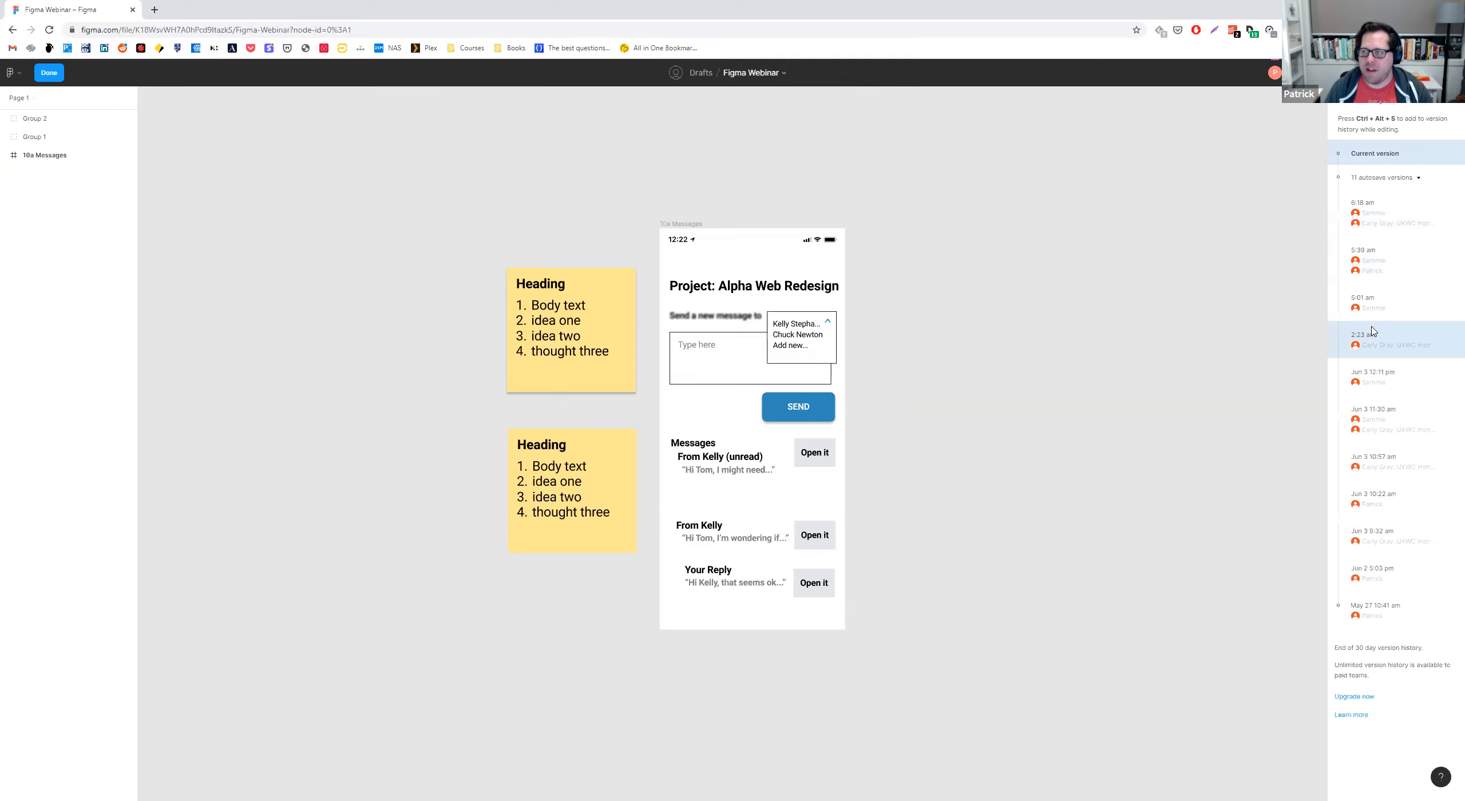
left_click(1367, 204)
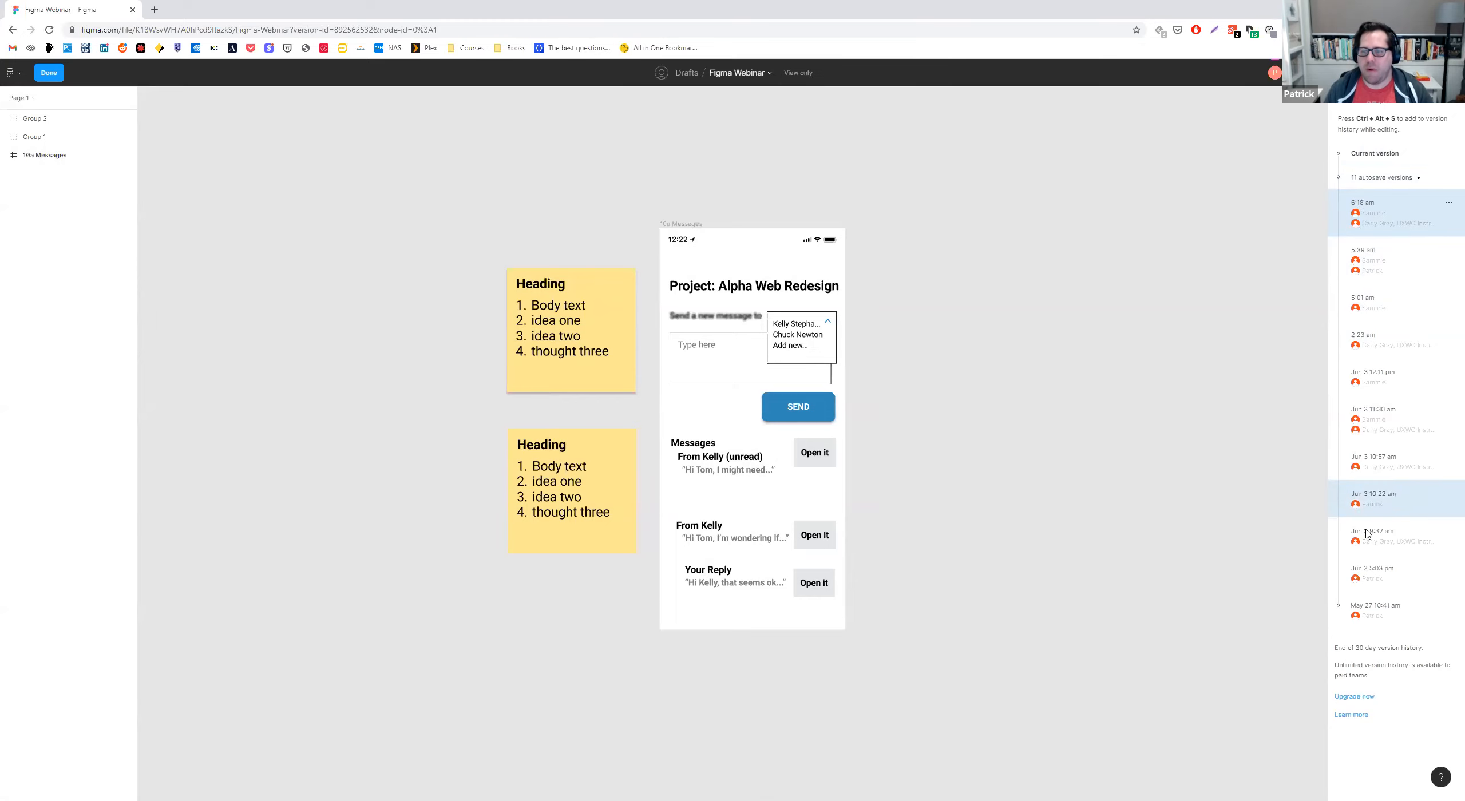
left_click(1364, 155)
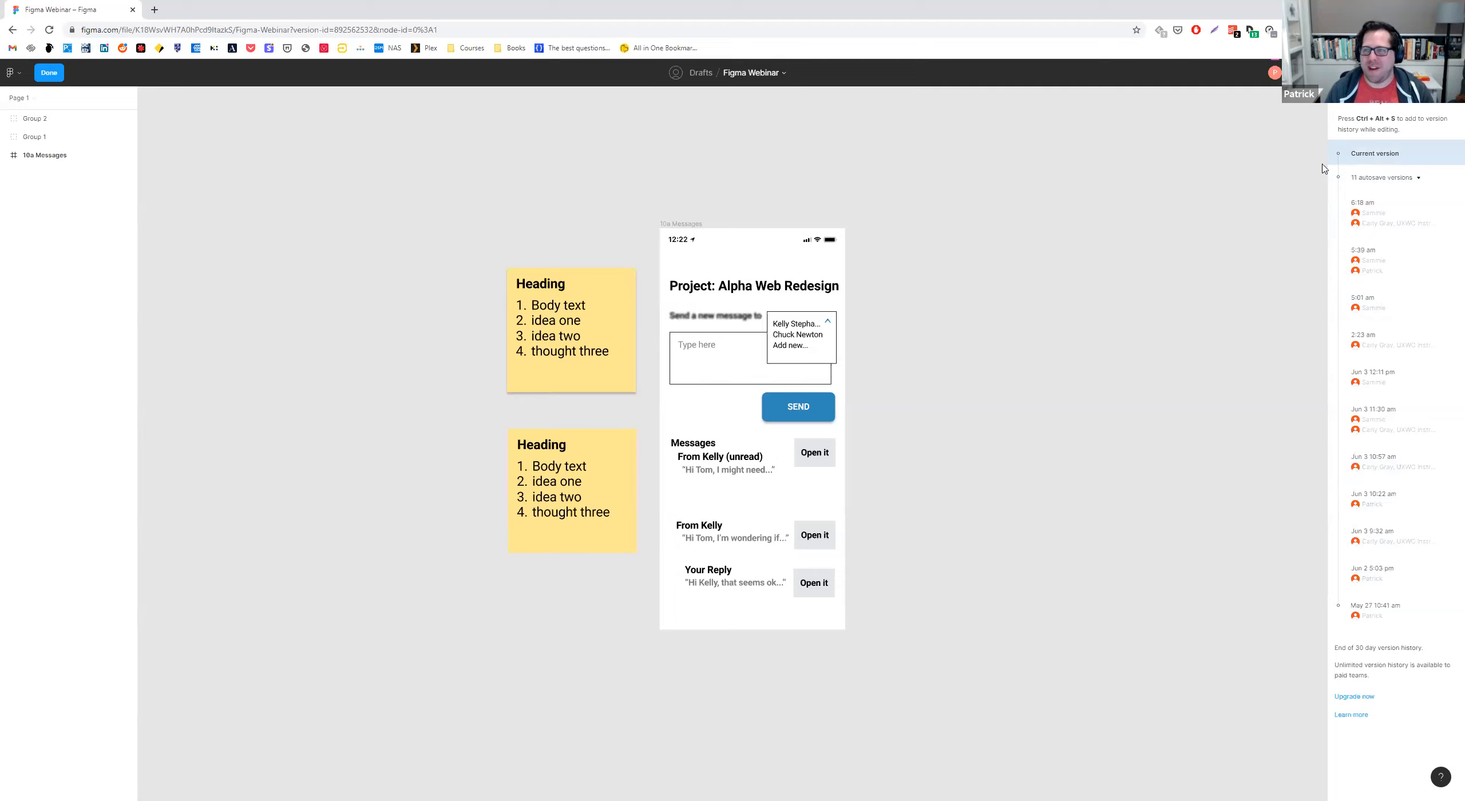
left_click(1448, 107)
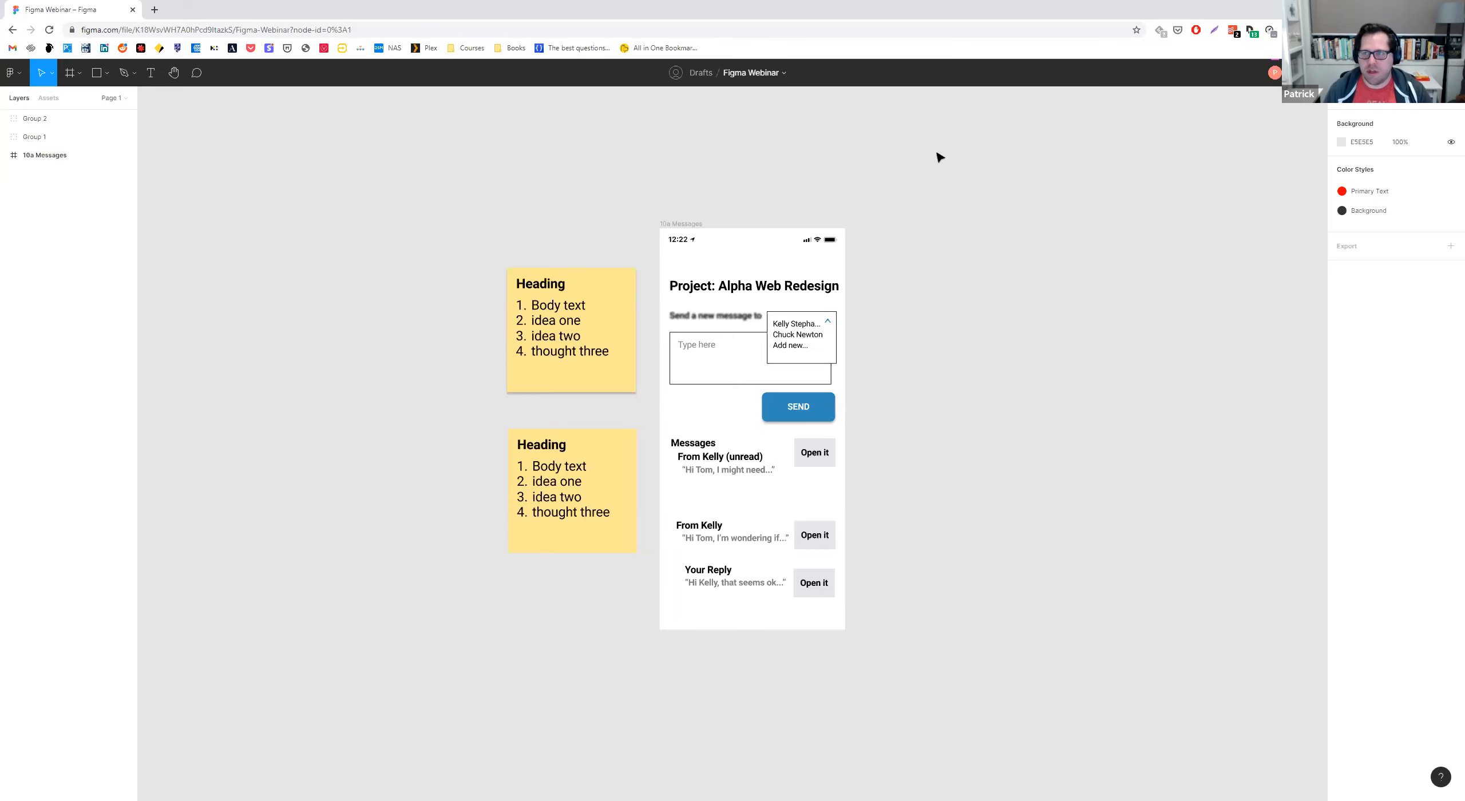
Examine the file's sharing options, including the can edit and can view permissions and who can access the link.
left_click(1373, 72)
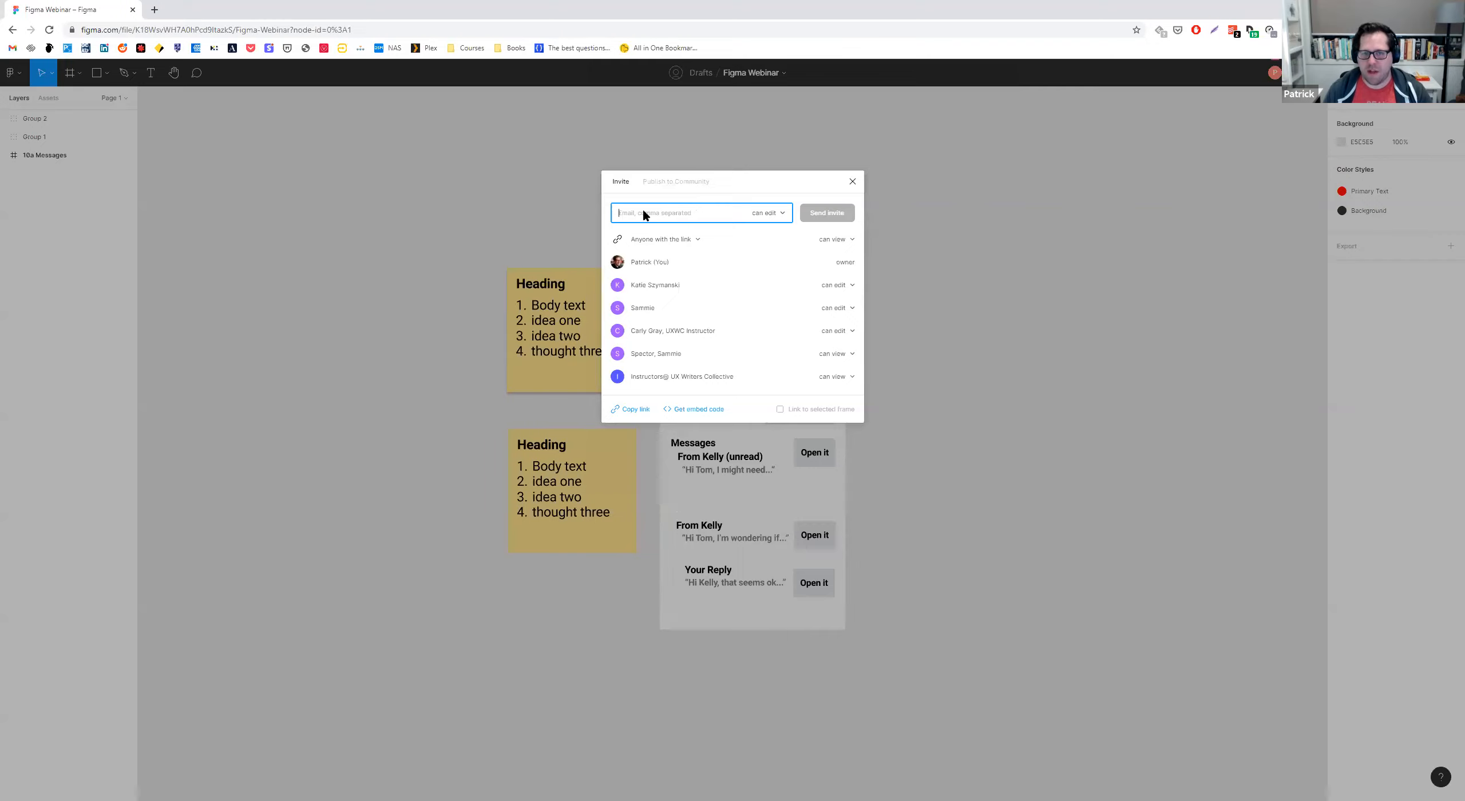
left_click(783, 215)
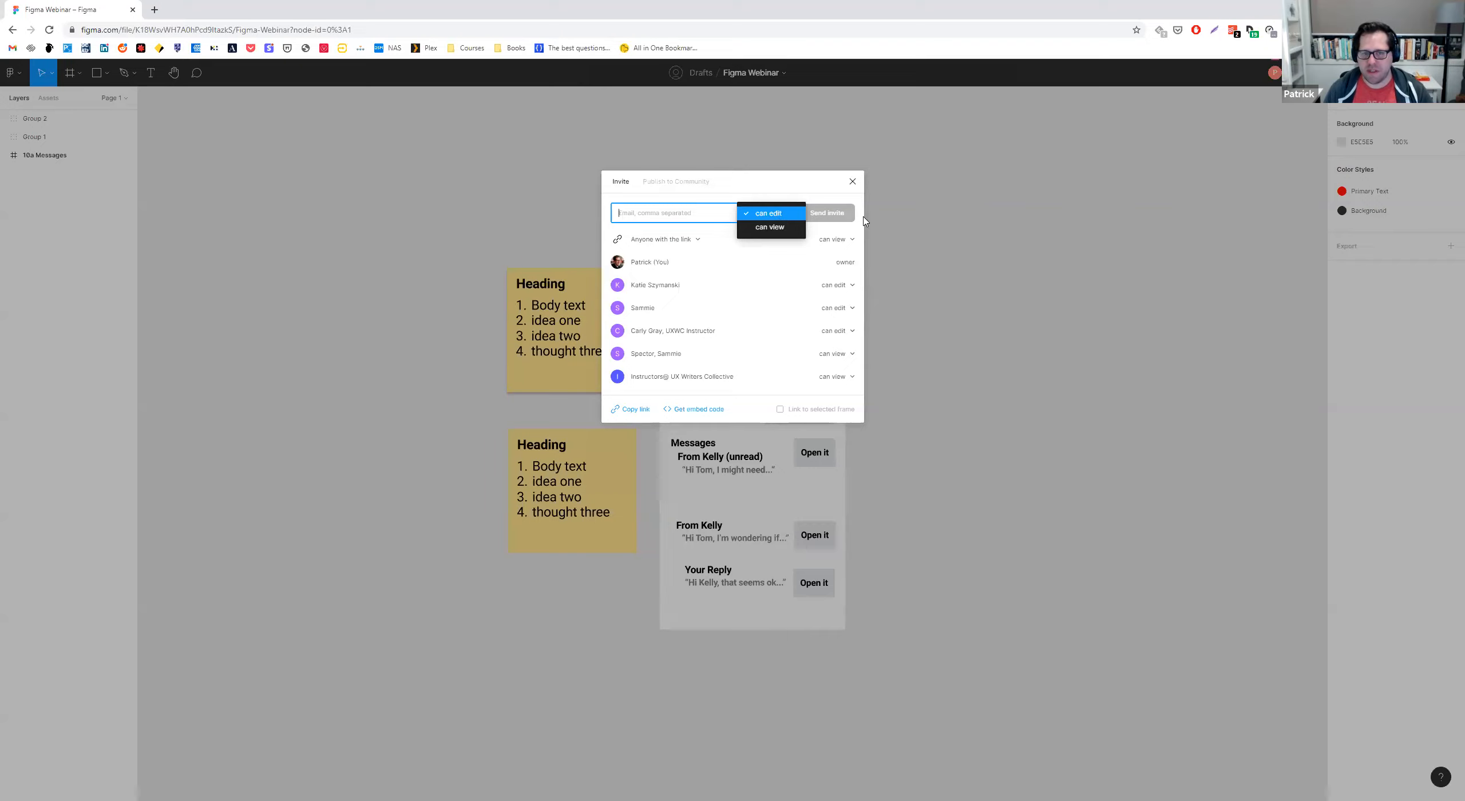
left_click(760, 214)
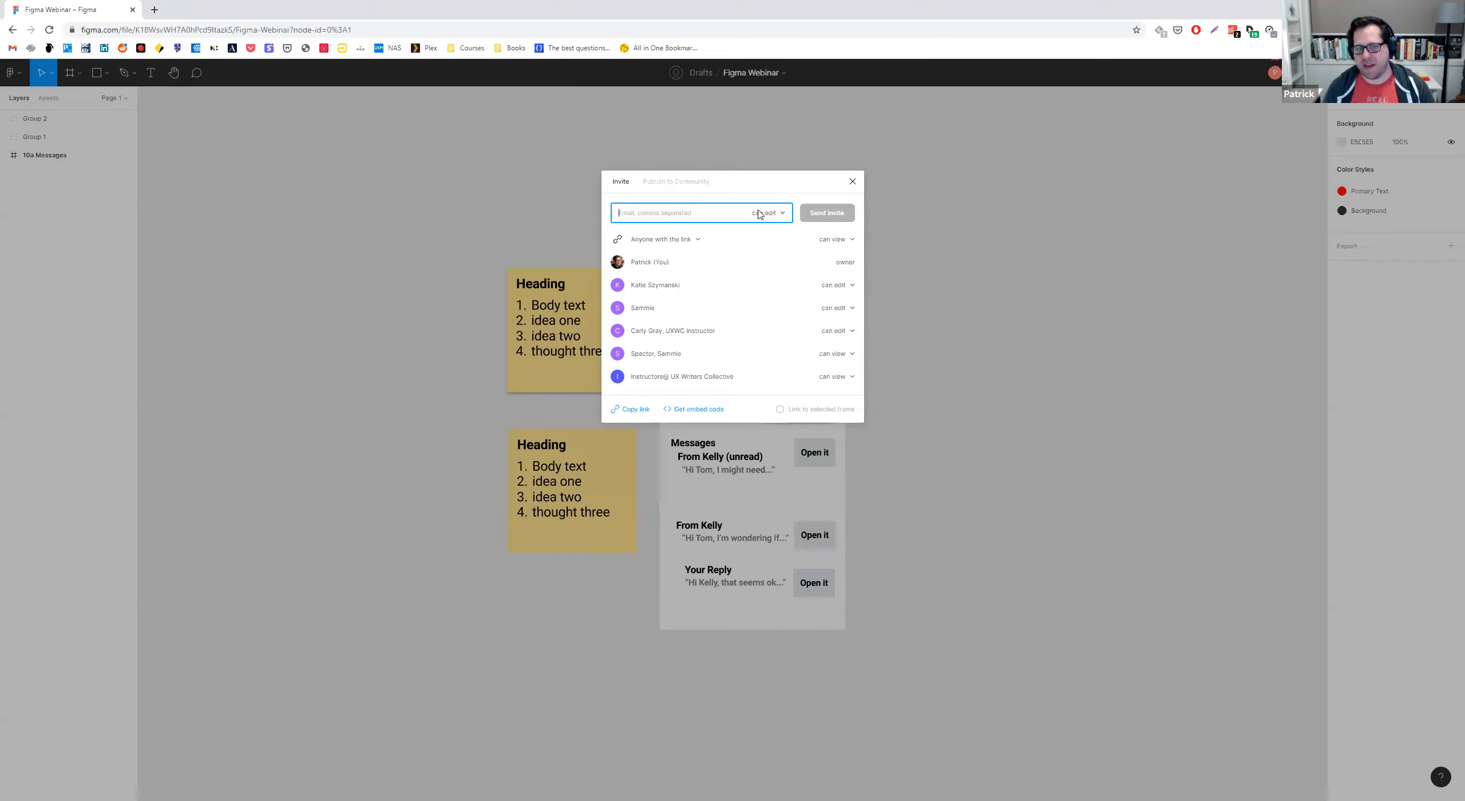
left_click(700, 242)
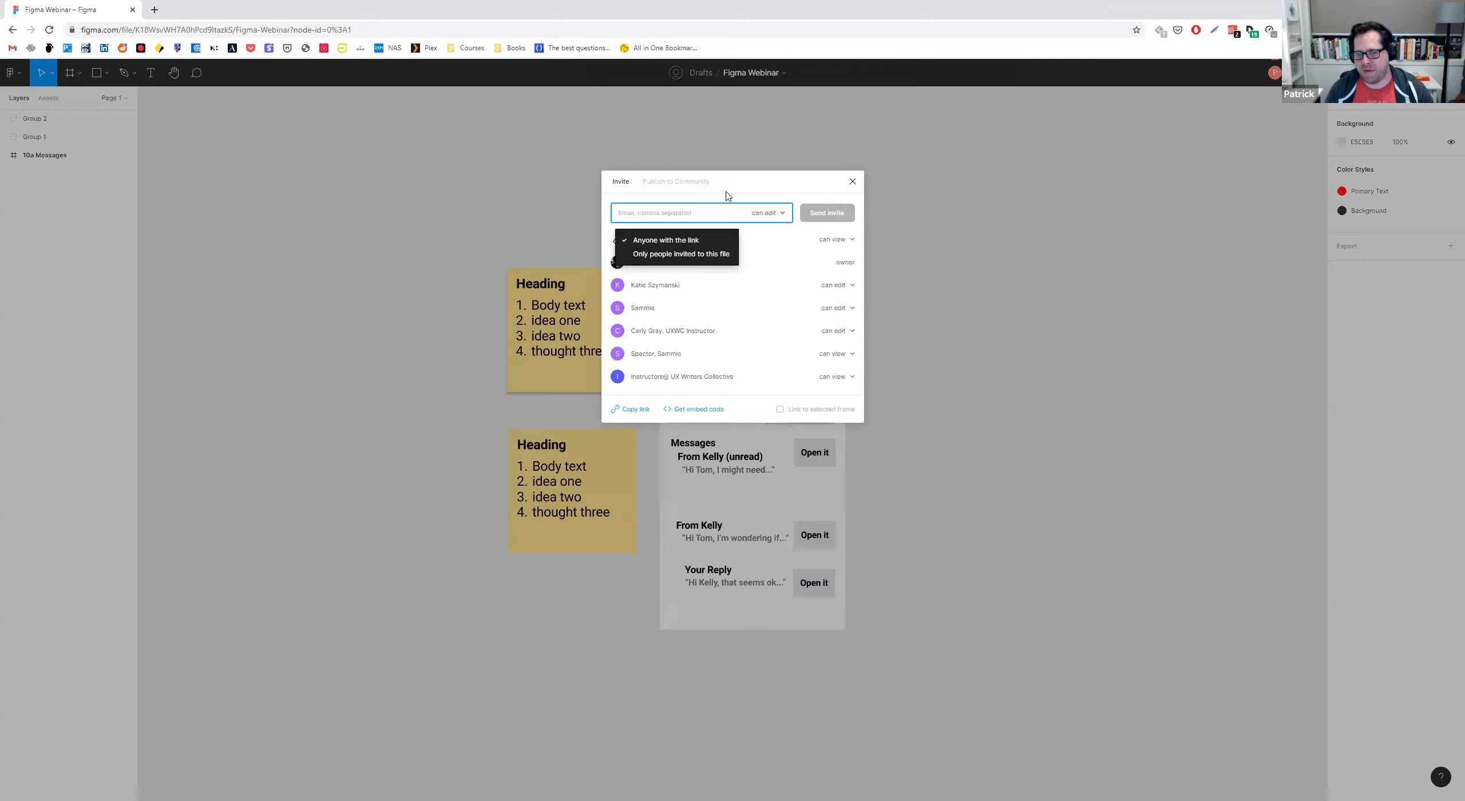
left_click(714, 204)
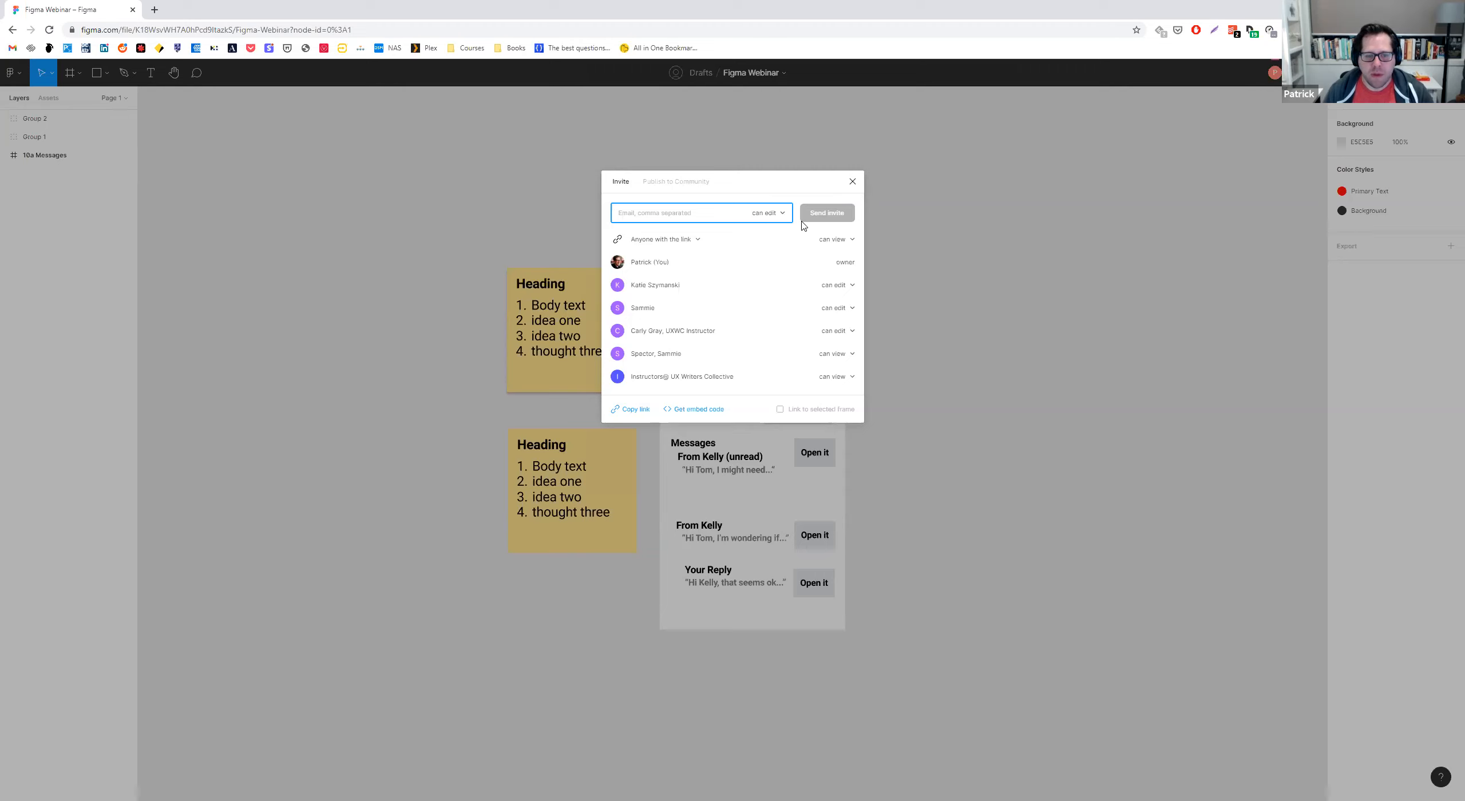
left_click(851, 182)
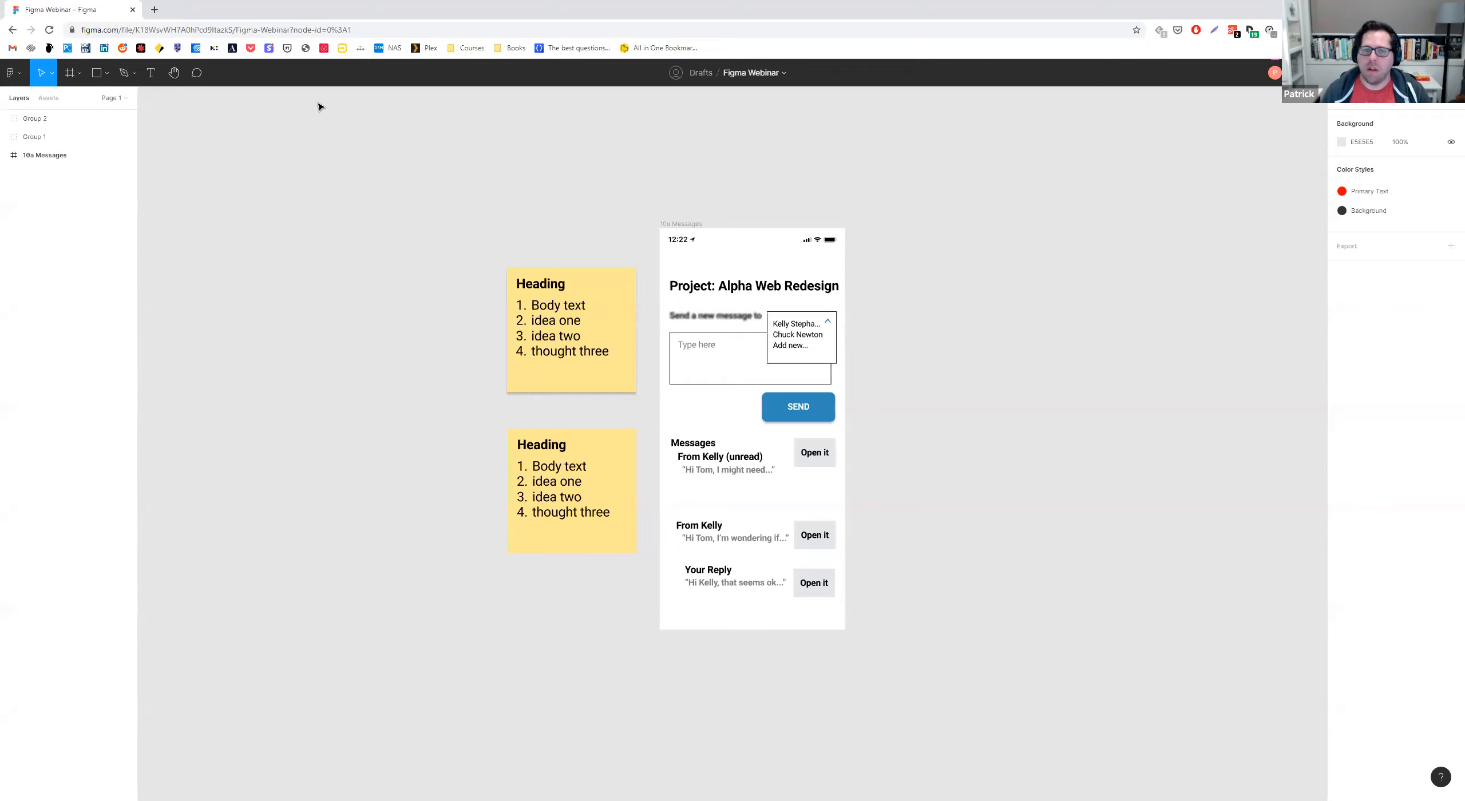
Start a comment on the SEND button of the 10a Messages screen and mention the UXWC instructor in it.
key("c")
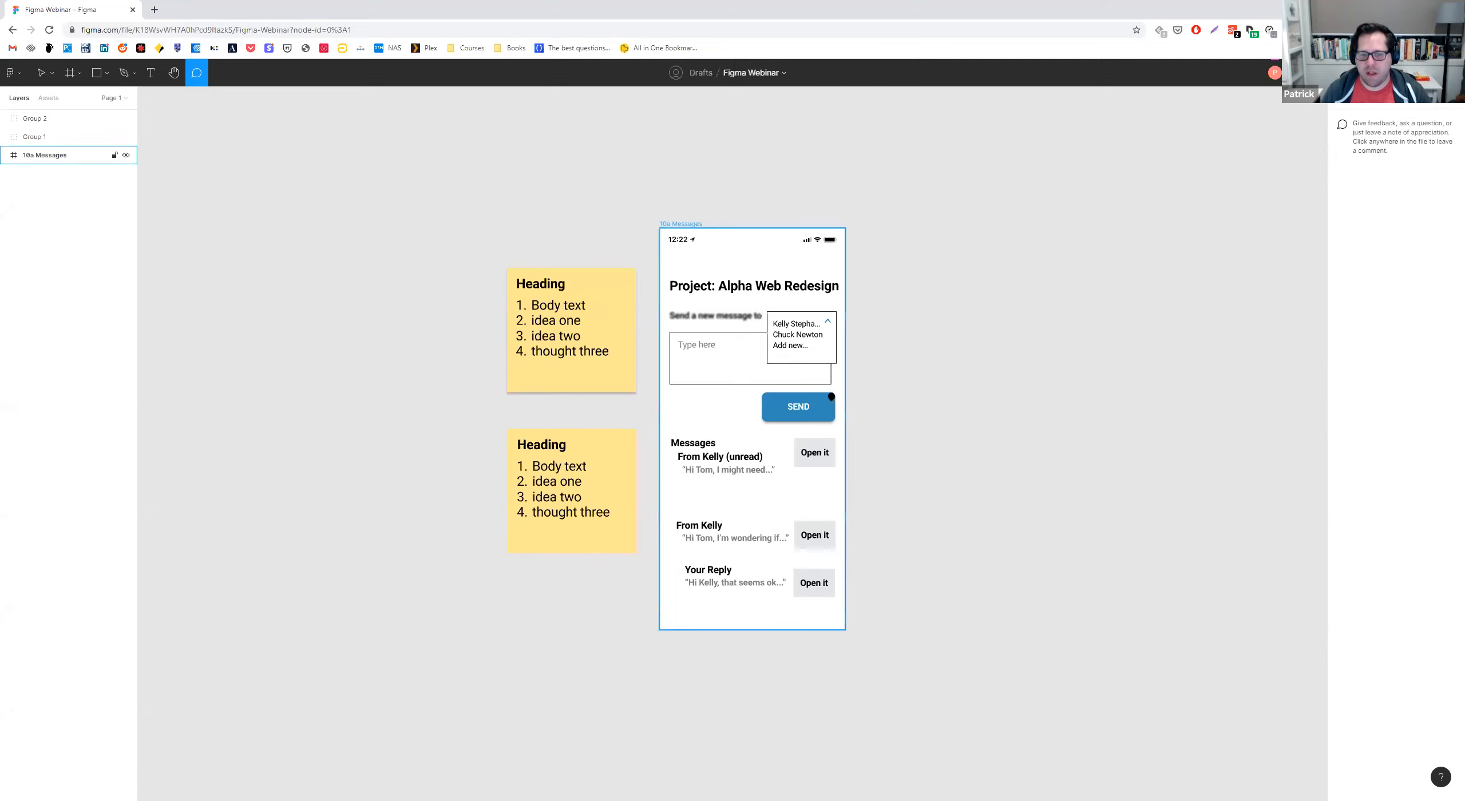
left_click(826, 404)
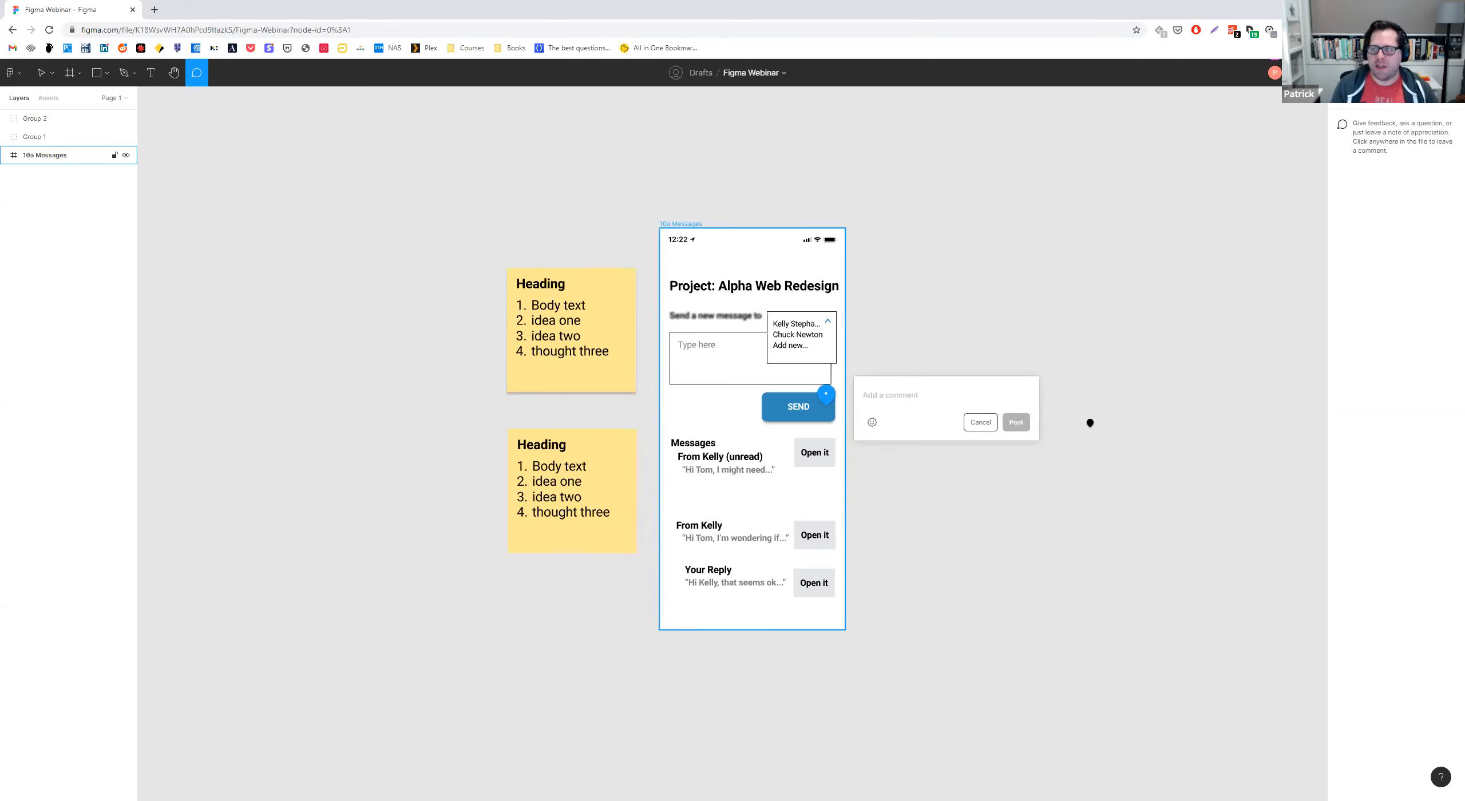
type("@")
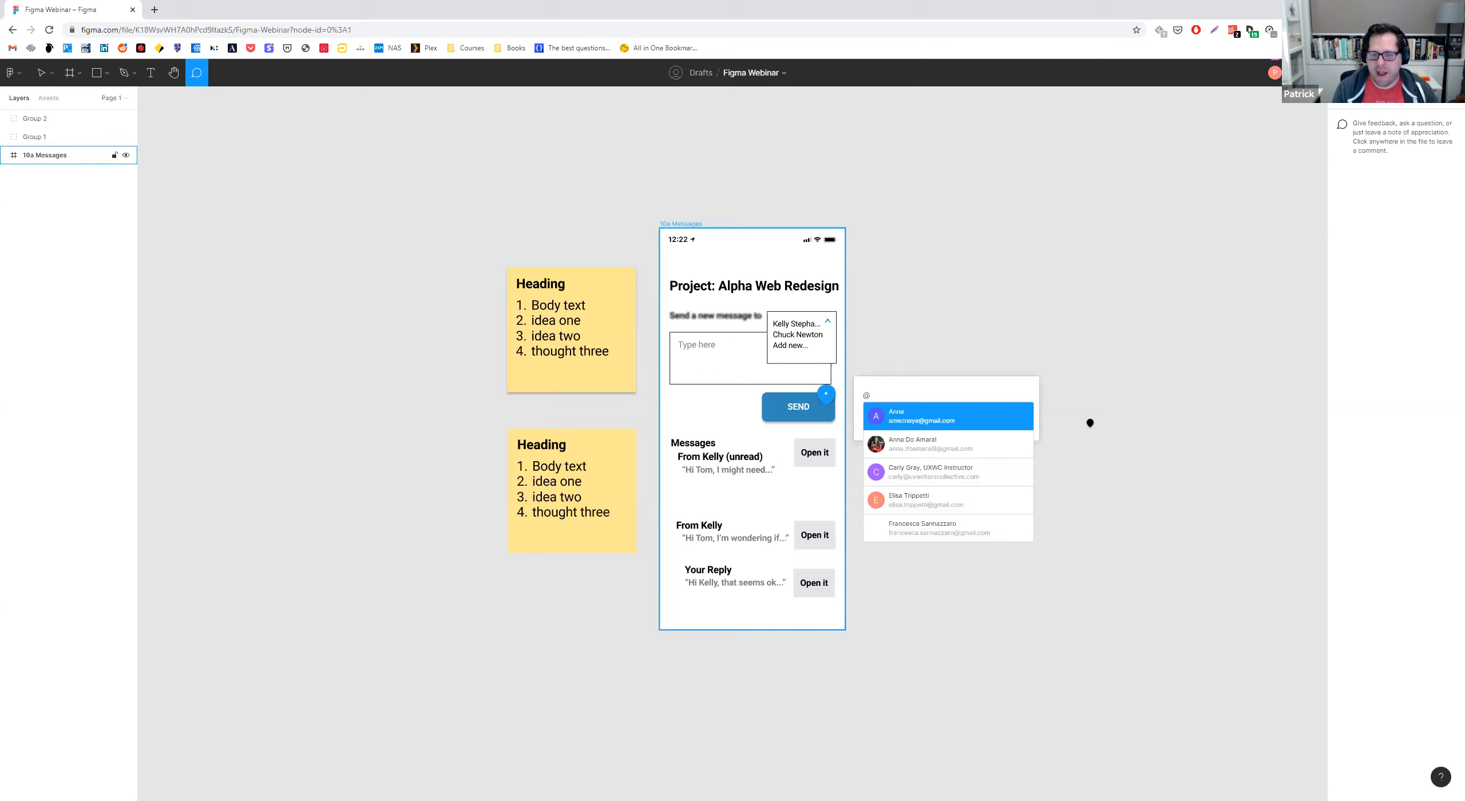
type("carl")
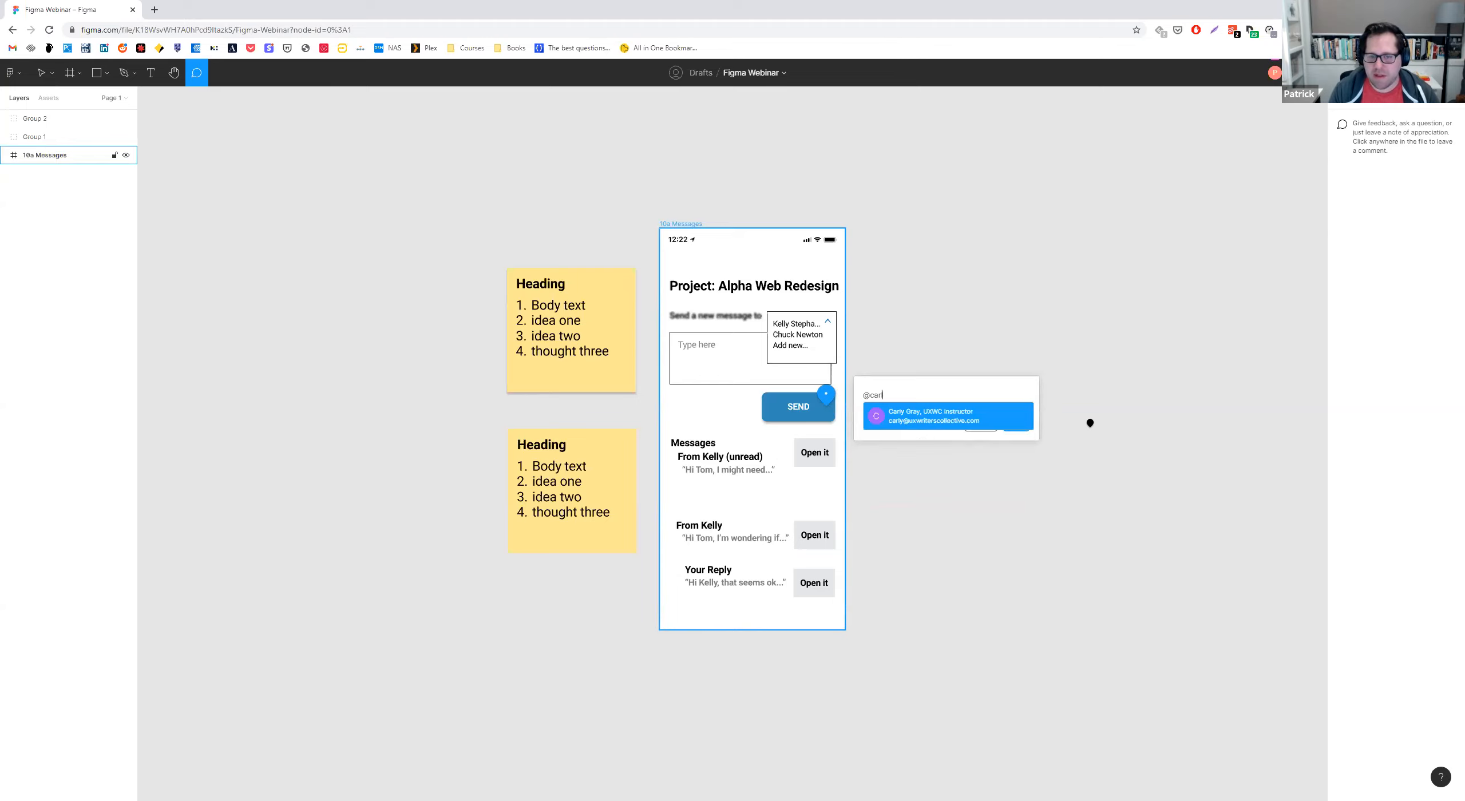
key("Return")
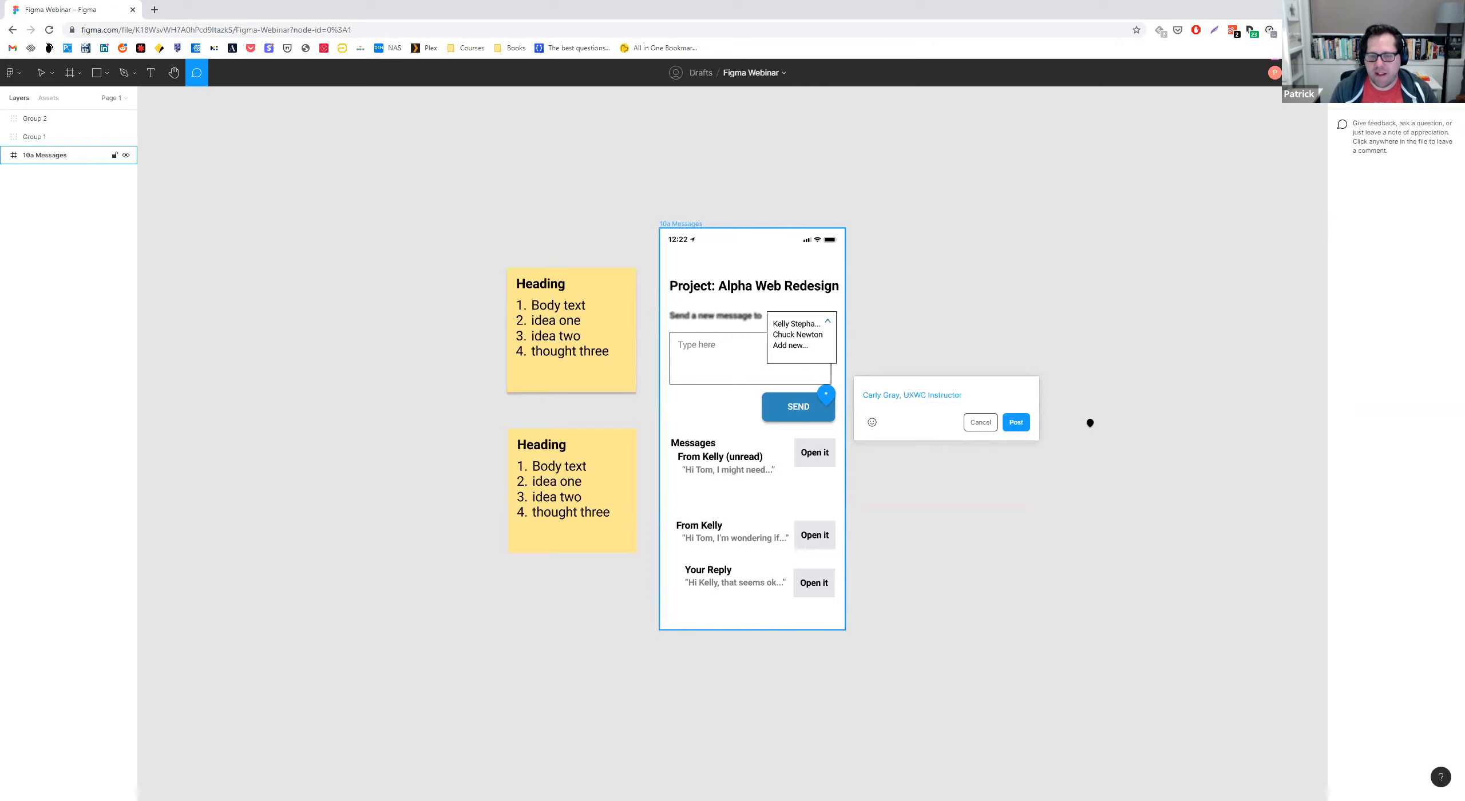
Write "Great job, love this!" after the mention, add a smiling emoji and post the comment.
type("Great ")
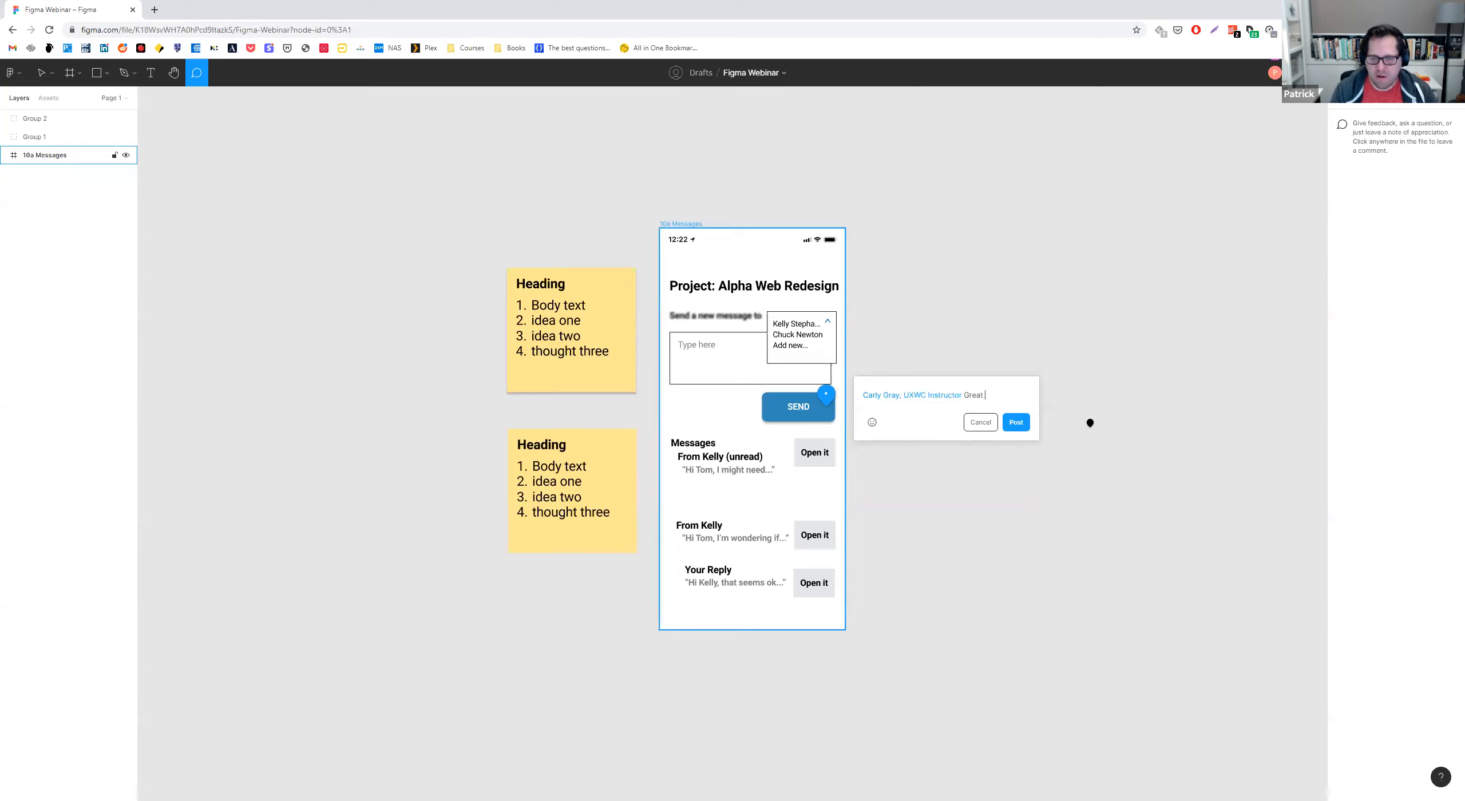
type("job, love this.!")
key("BackSpace")
key("BackSpace")
key("BackSpace")
key("BackSpace")
type("s!")
left_click(872, 437)
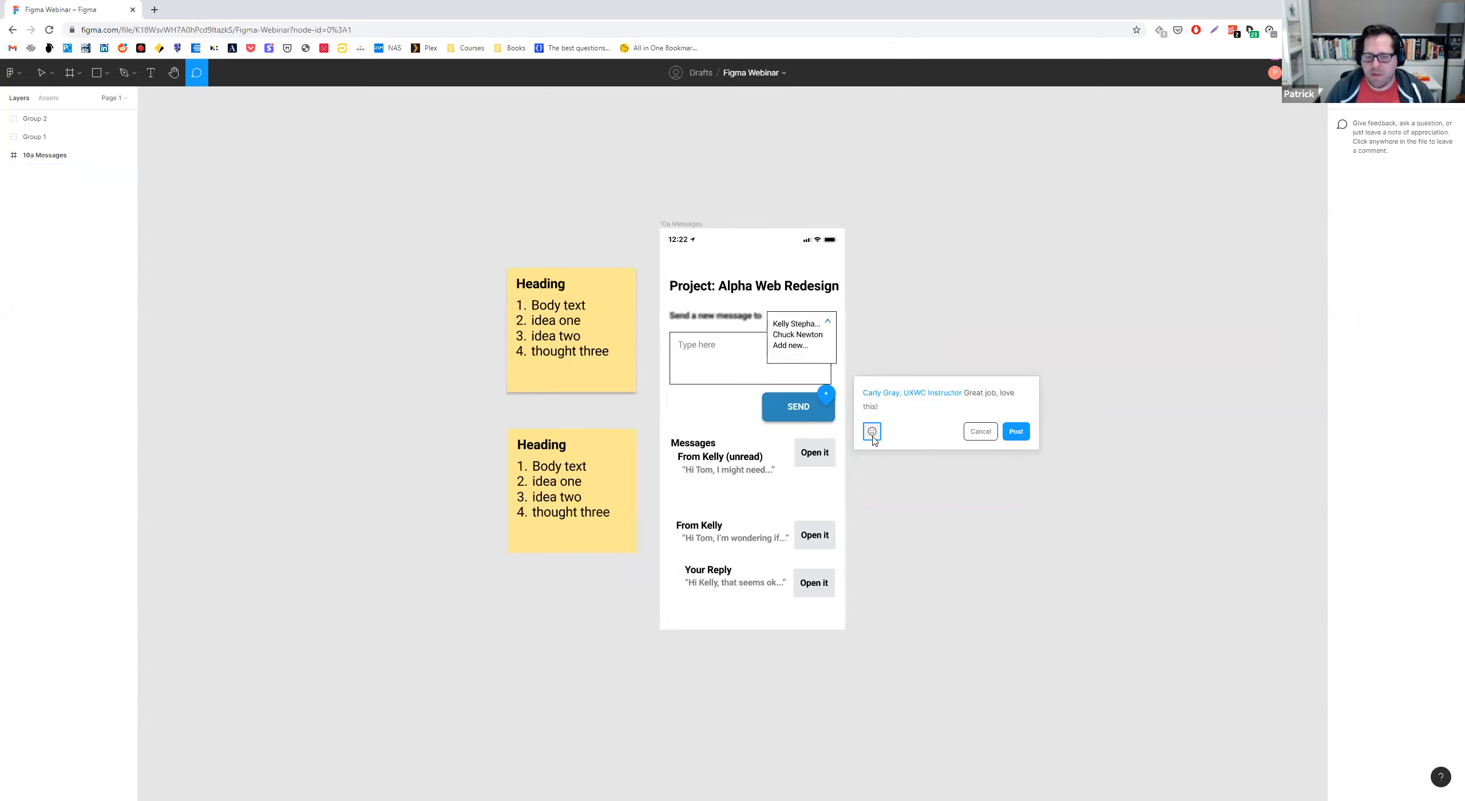
left_click(793, 276)
left_click(1015, 432)
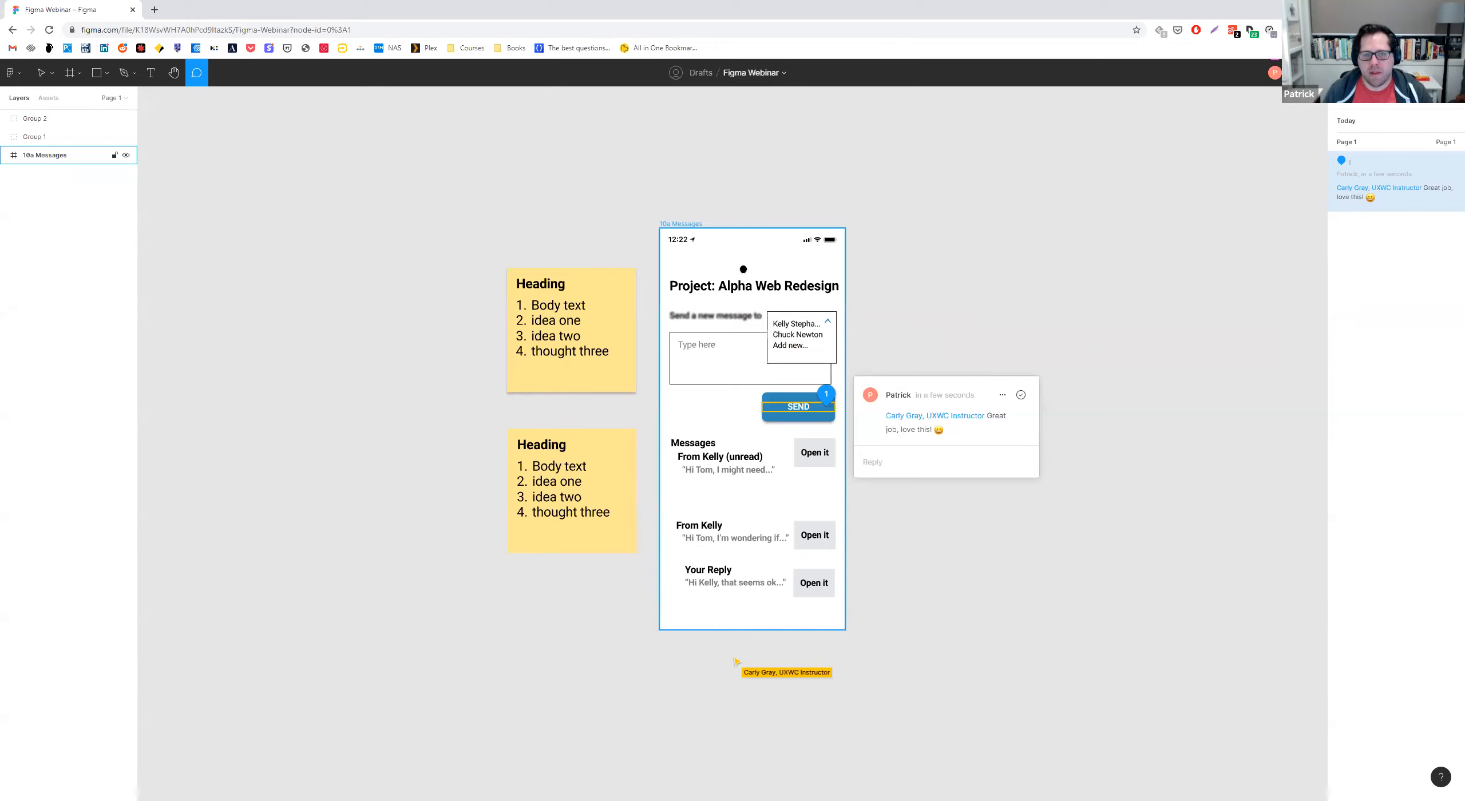
Post a comment on the upper sticky note that mentions a collaborator and says "Great ideas!", and leave comment mode.
left_click(598, 278)
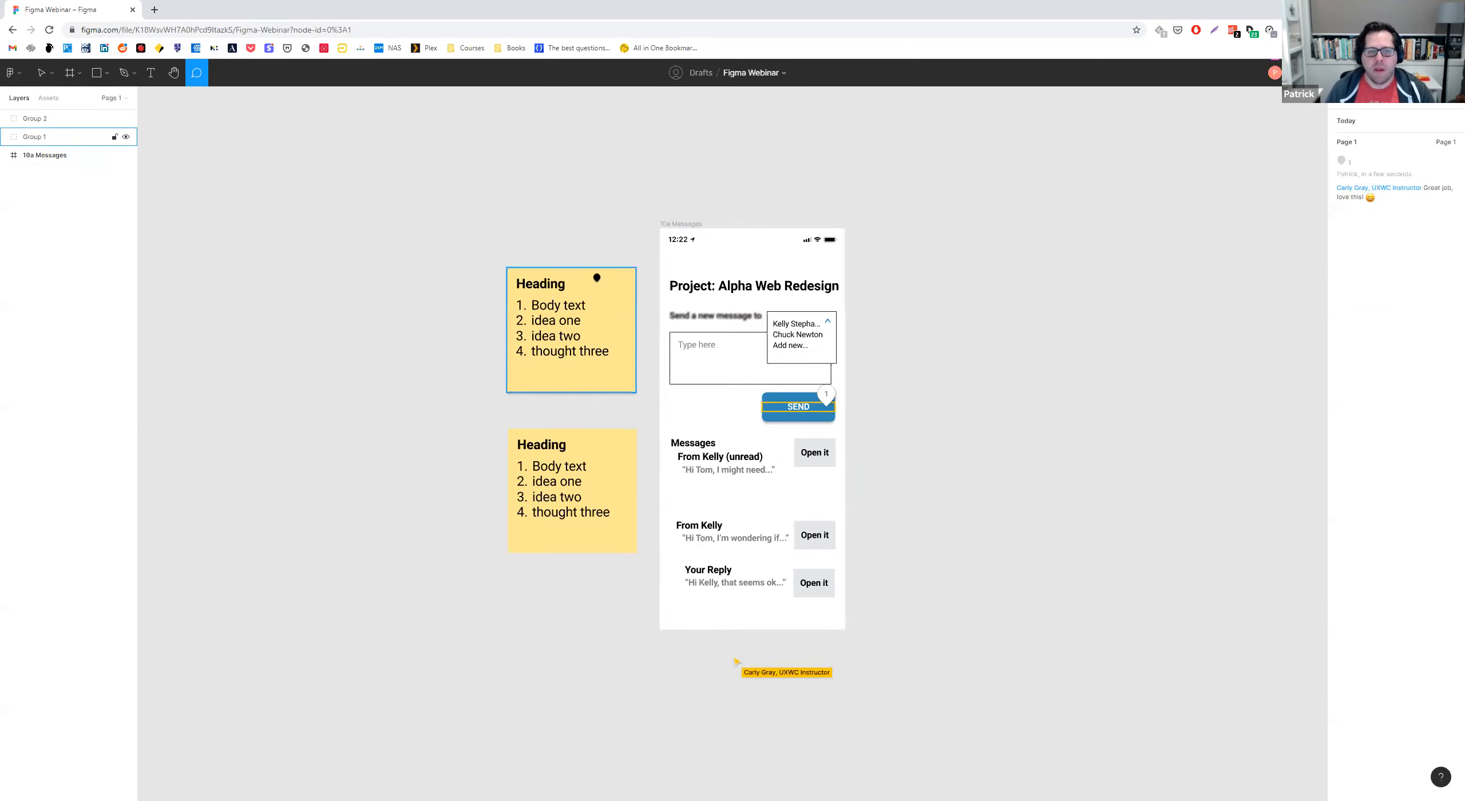
left_click(582, 280)
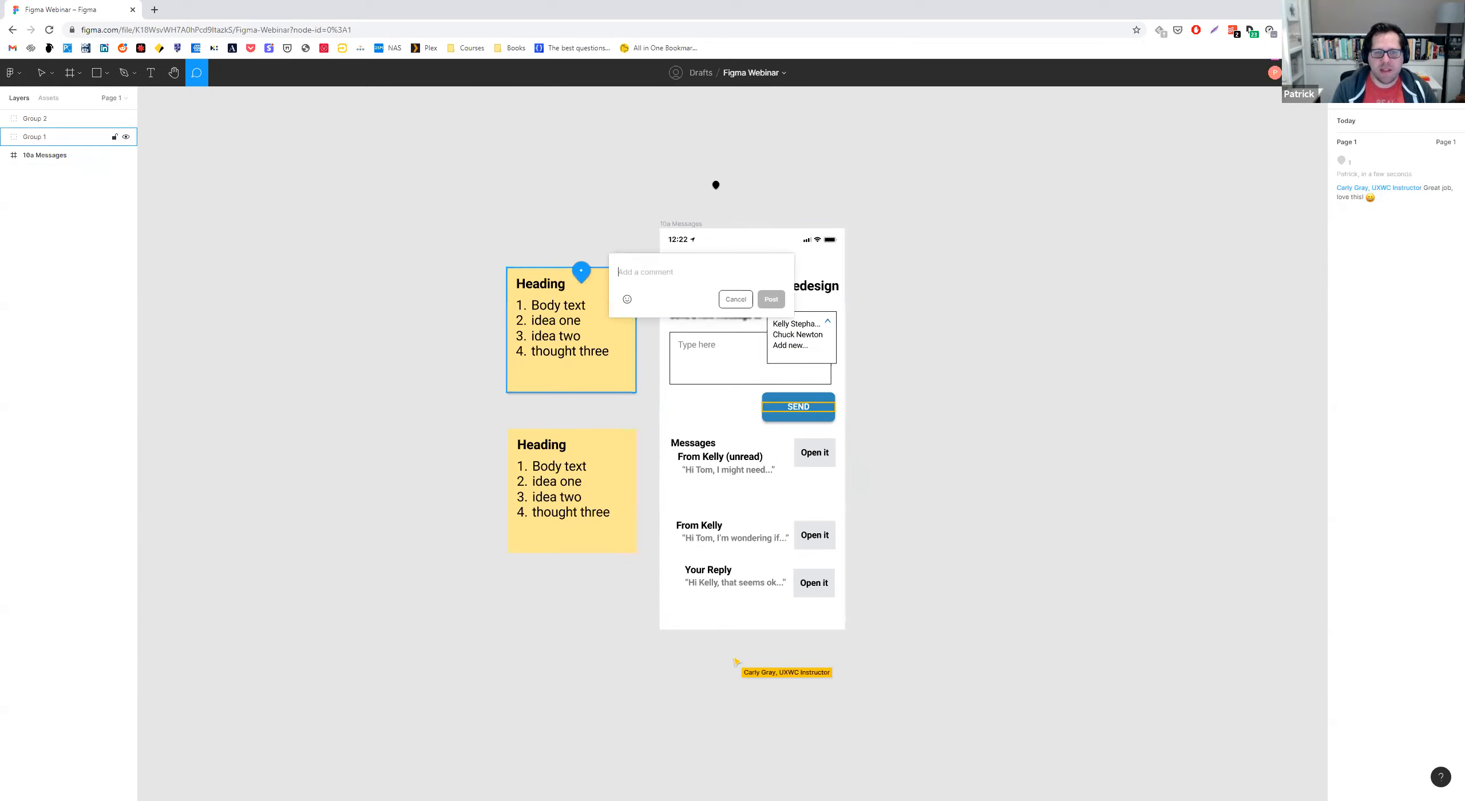
type("@sa")
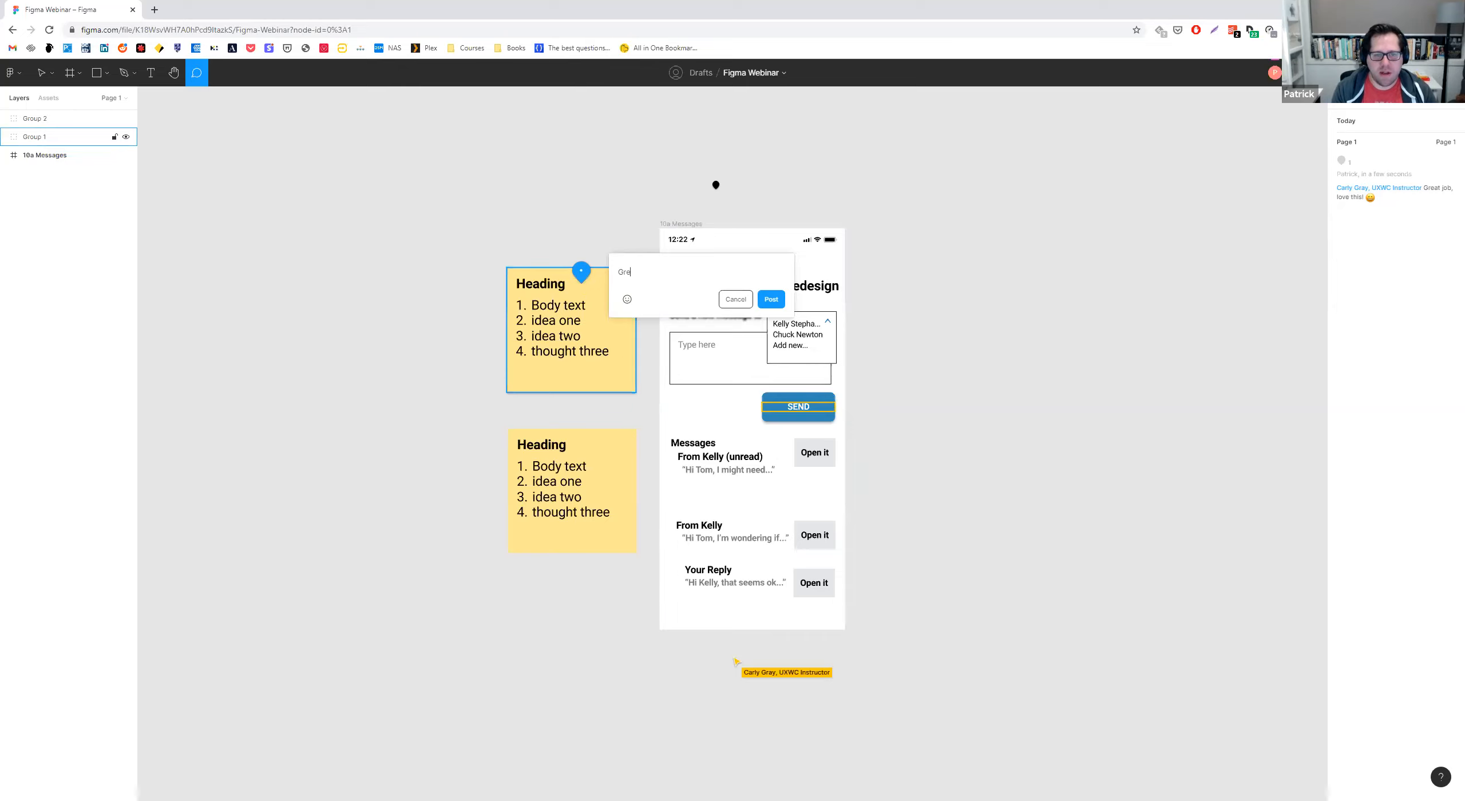
type("mmie")
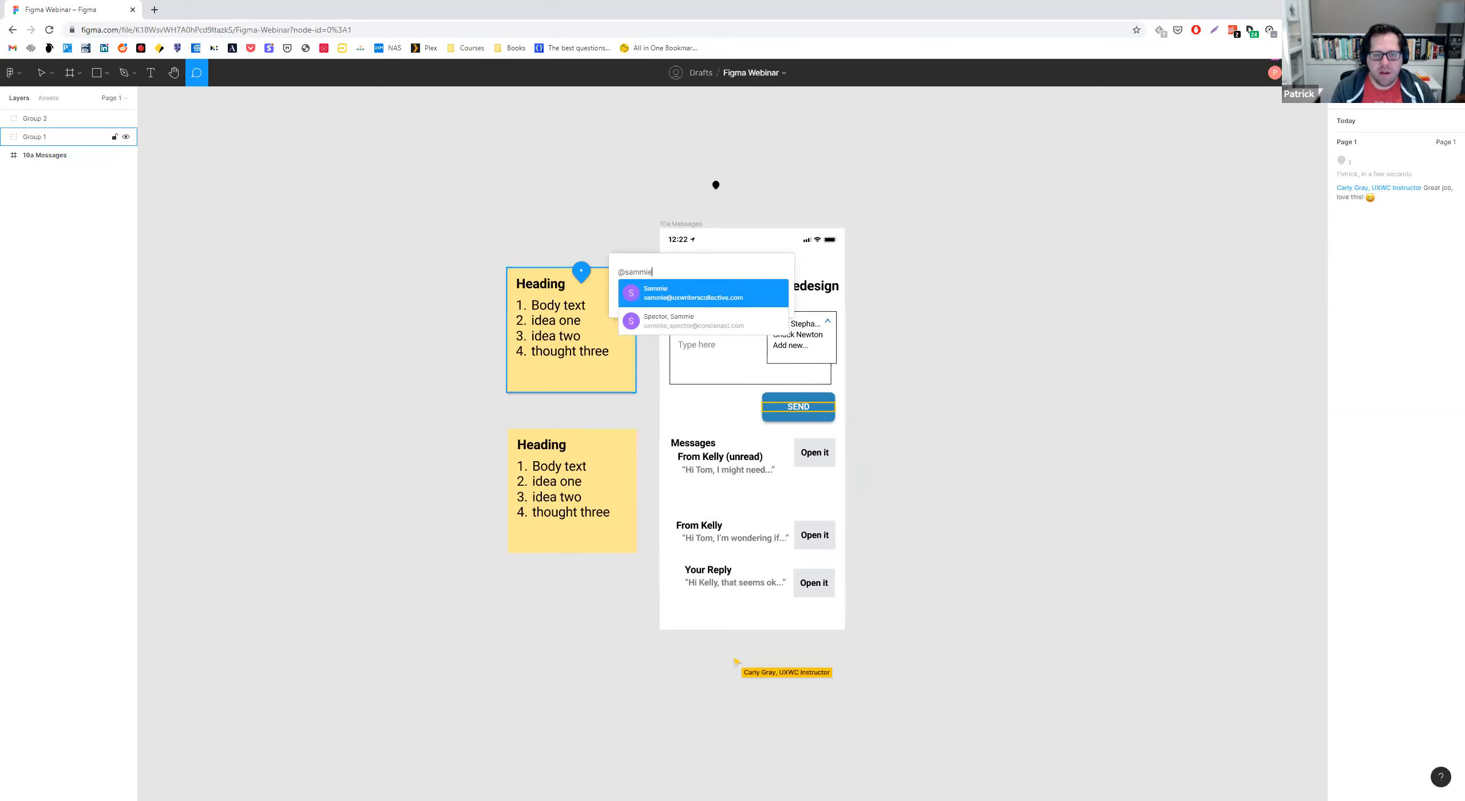
key("Return")
type("Great ideas!")
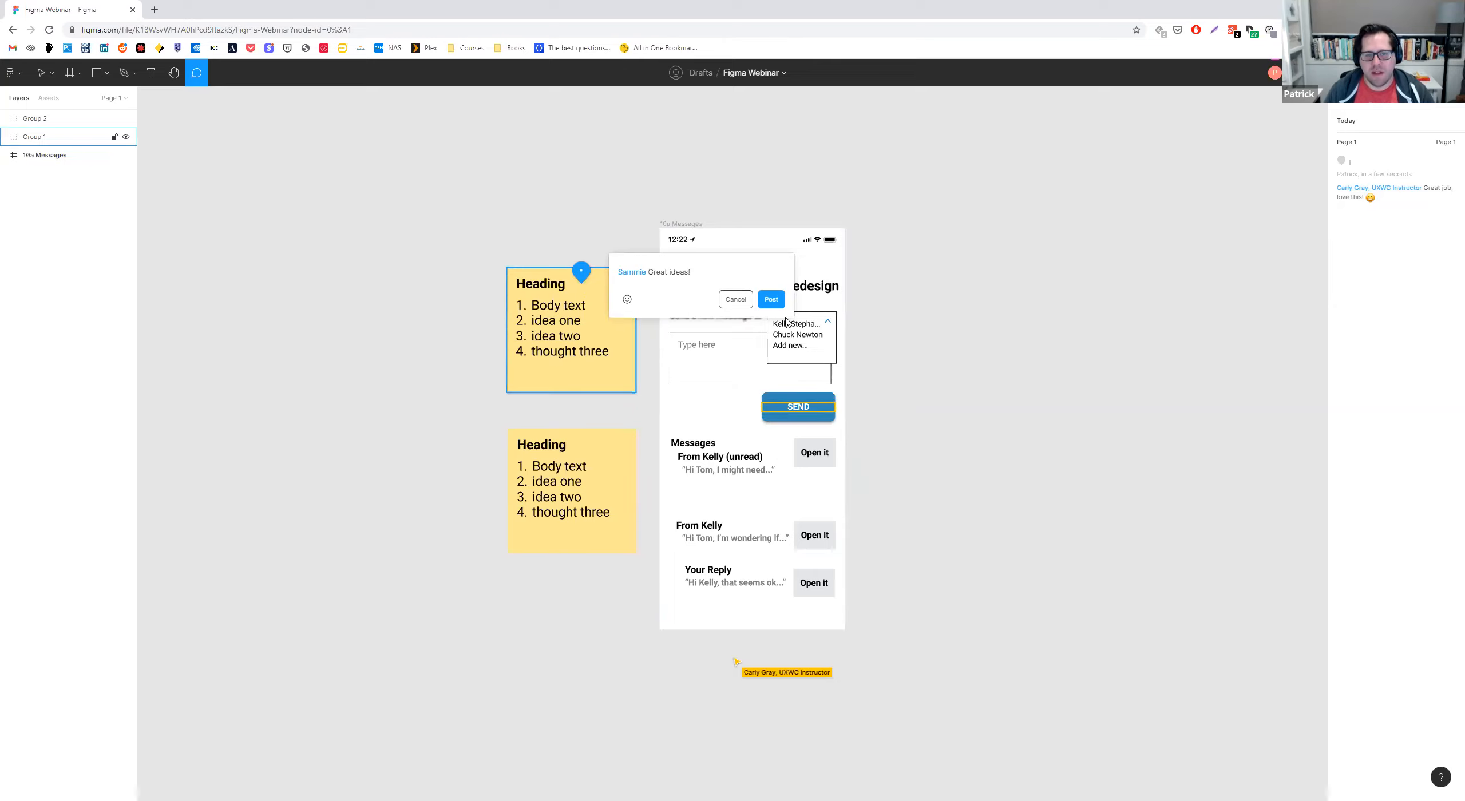
left_click(765, 306)
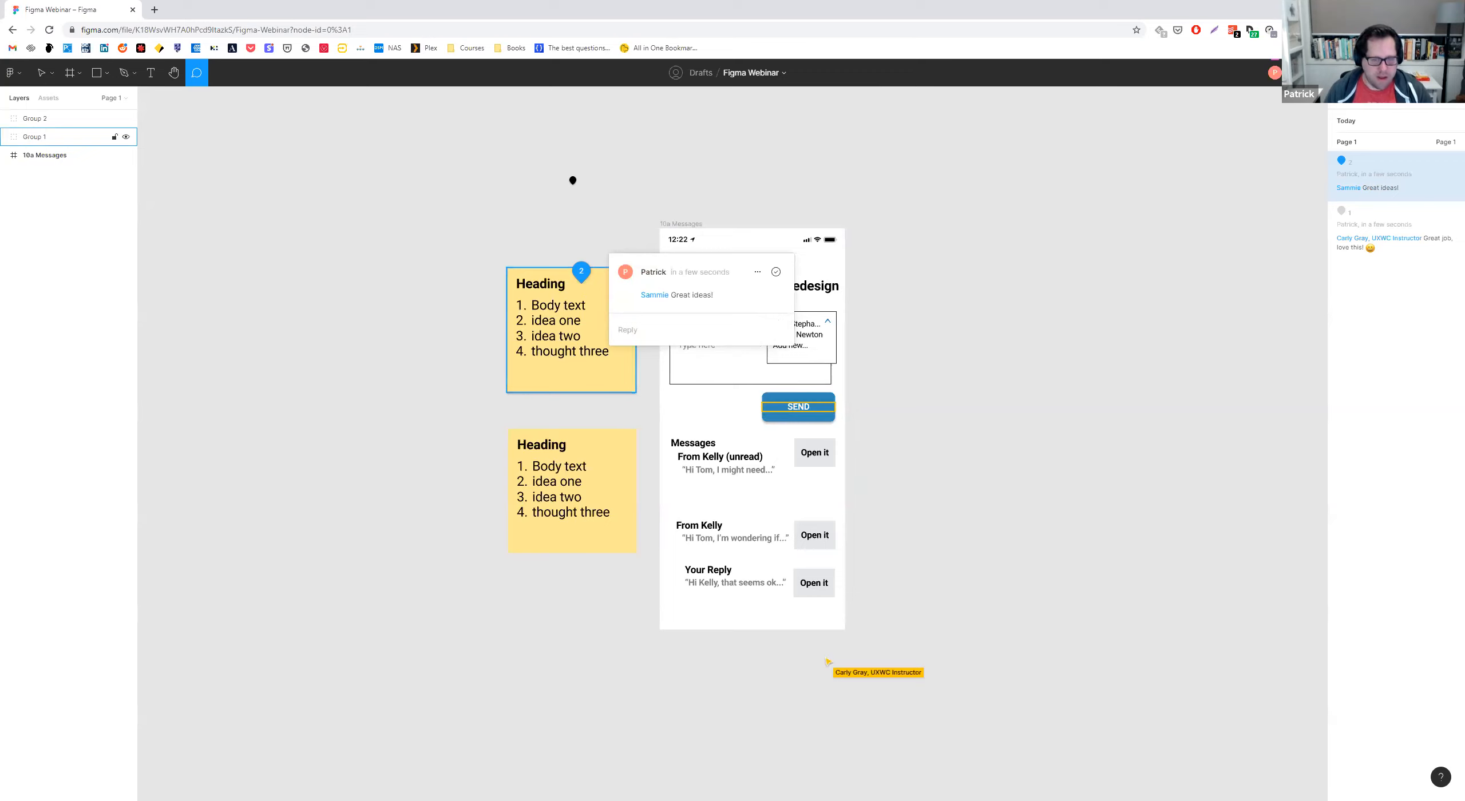
key("Escape")
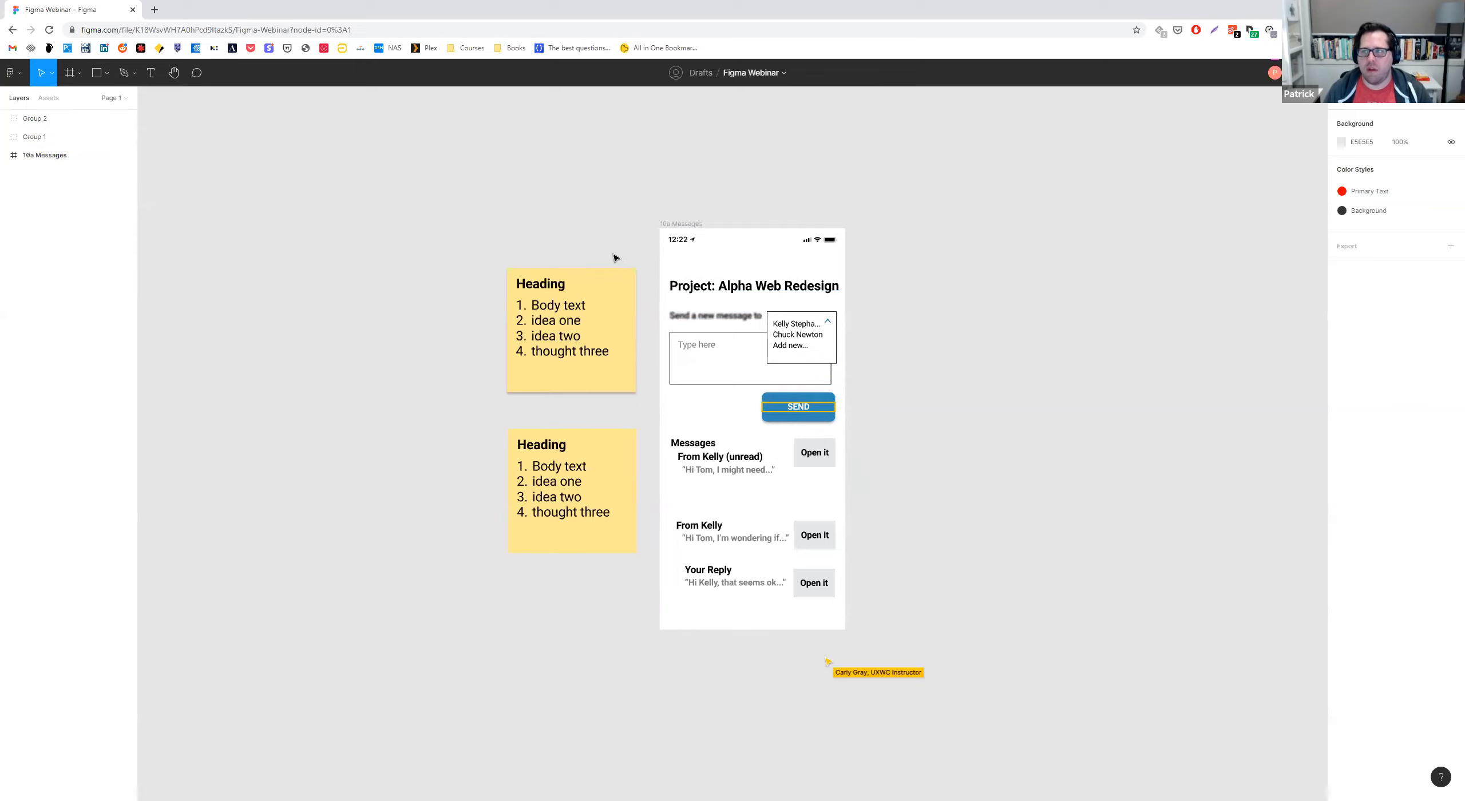
Show the page's comments again and review the thread on the upper sticky note.
key("c")
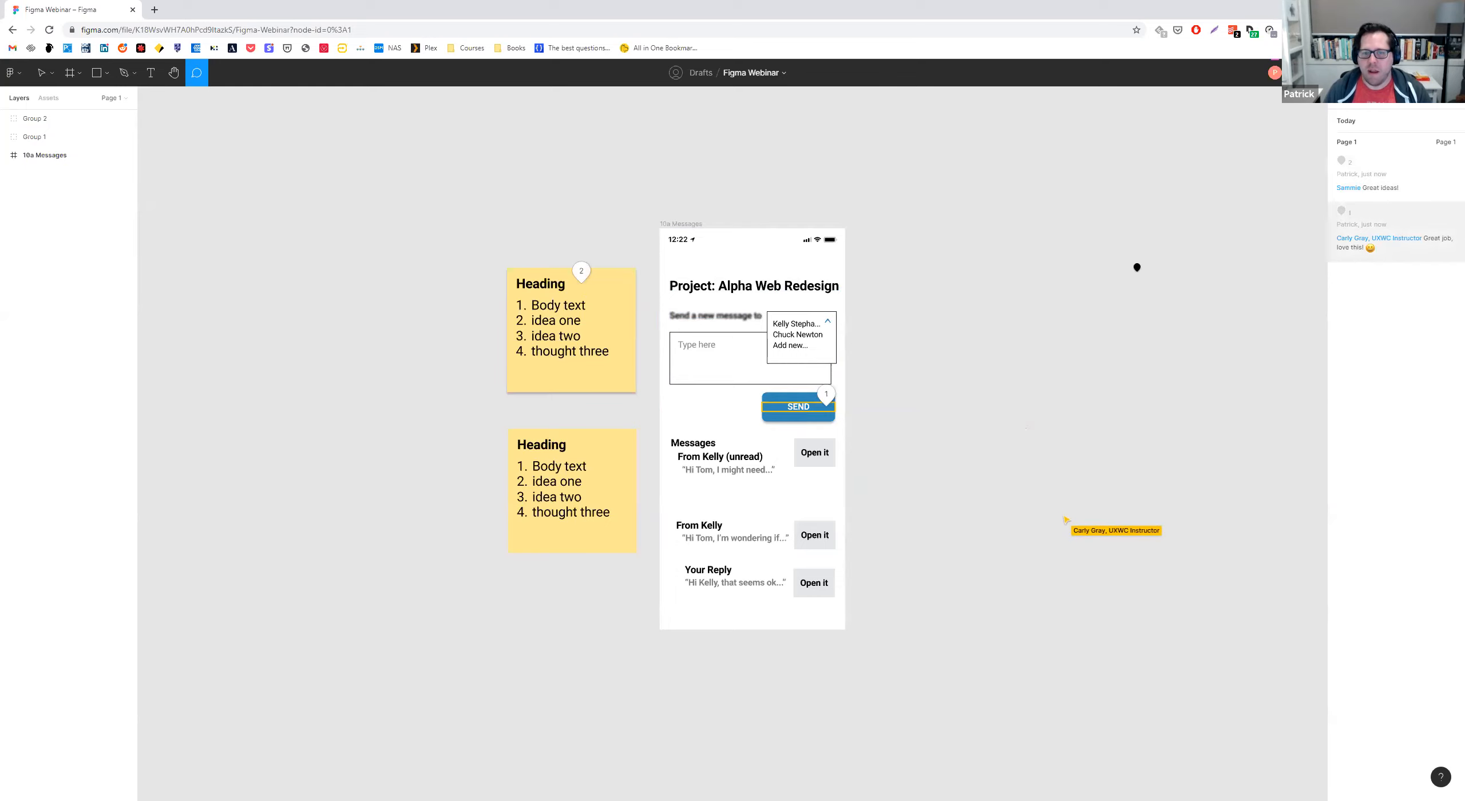
left_click(581, 271)
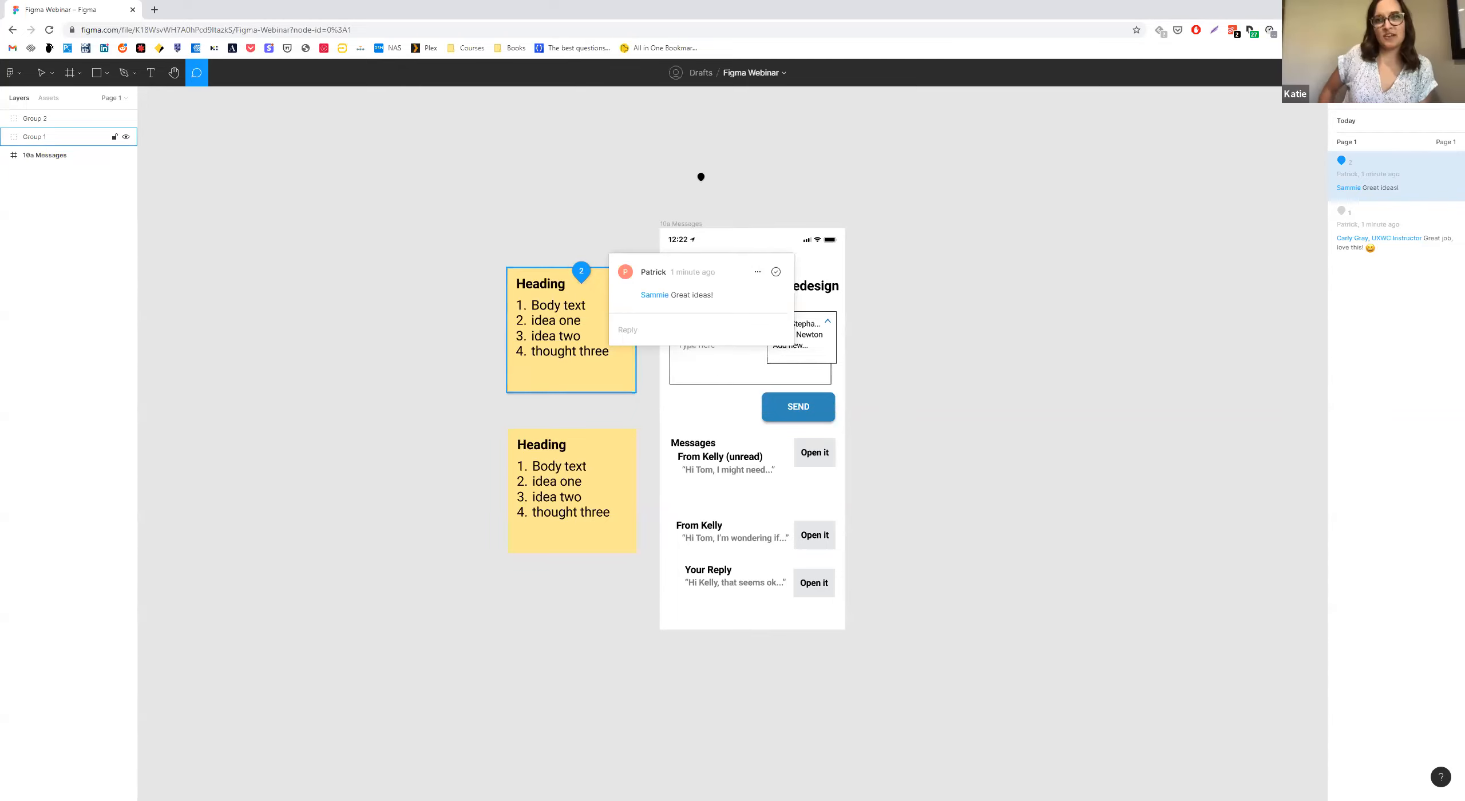
key("Escape")
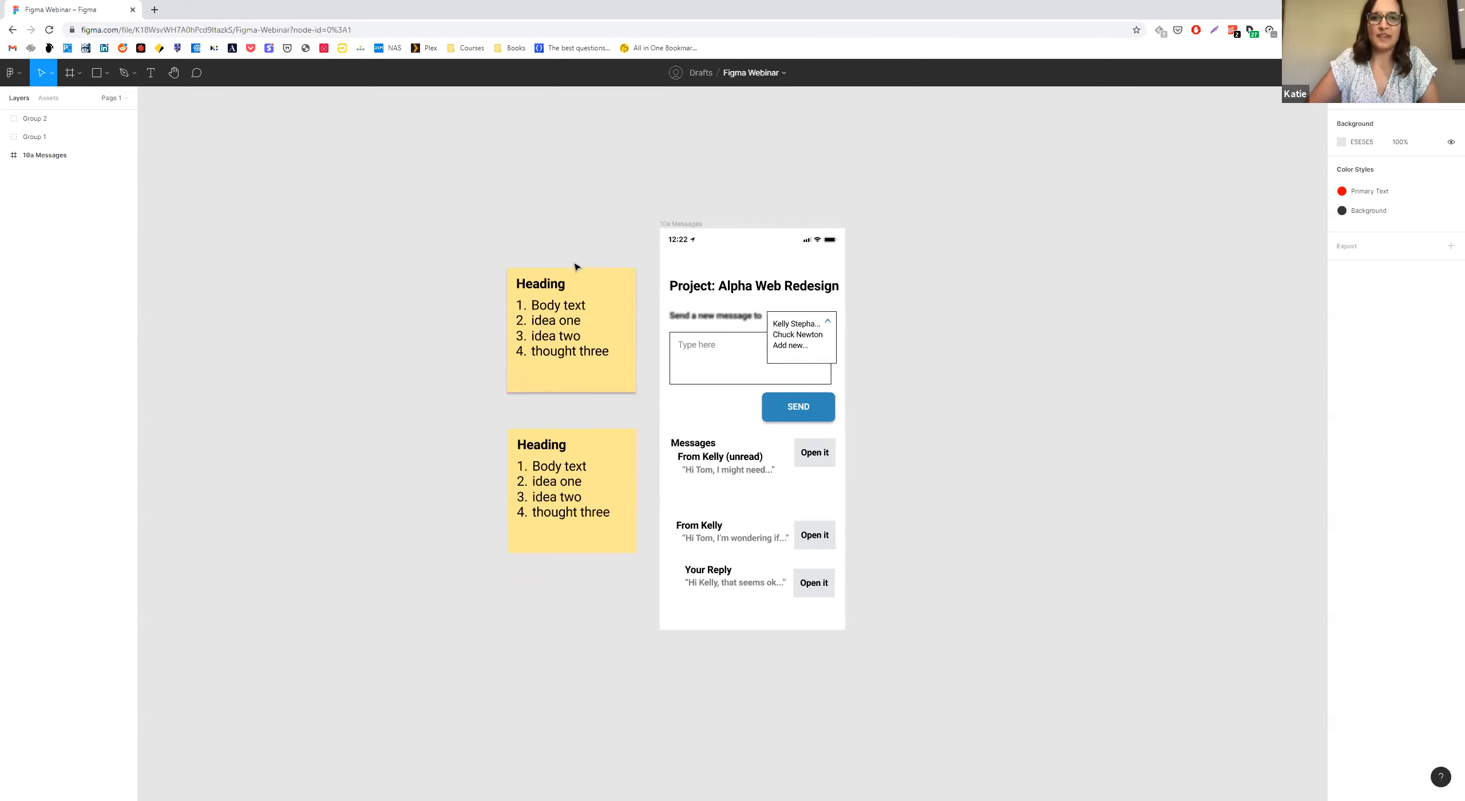
scroll(476, 314, "up", 3)
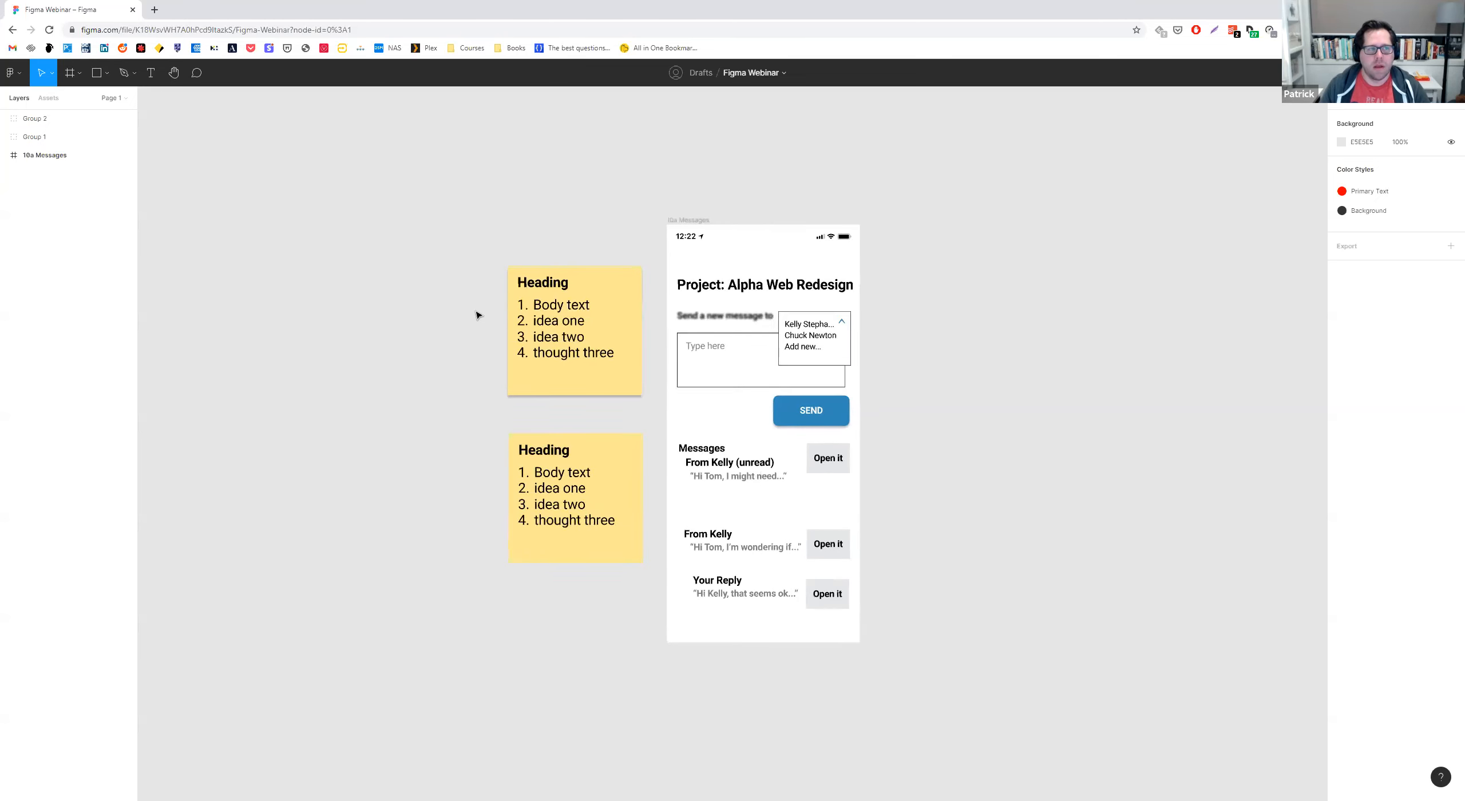
scroll(1069, 367, "up", 1)
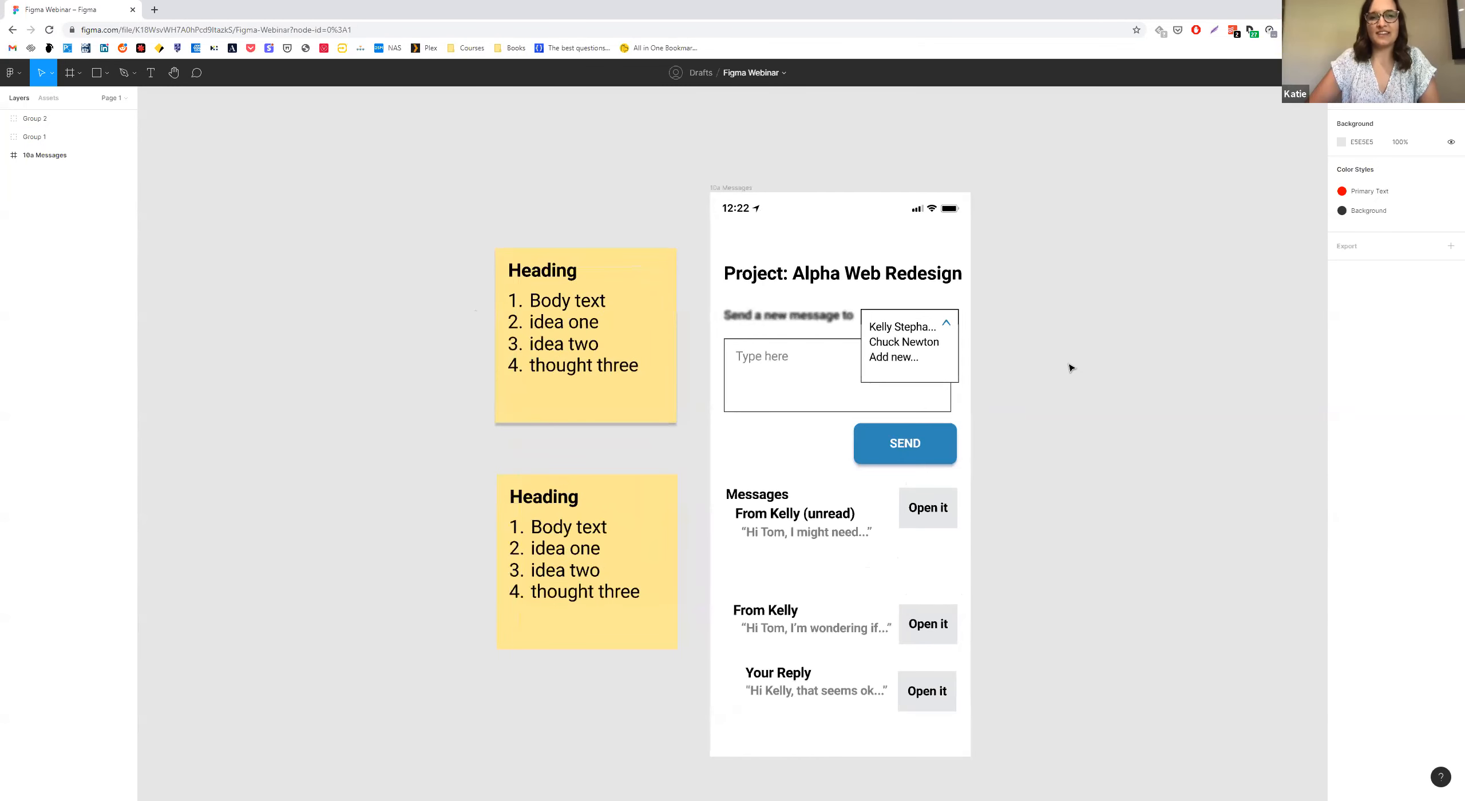
scroll(1068, 367, "up", 1)
scroll(998, 378, "down", 2)
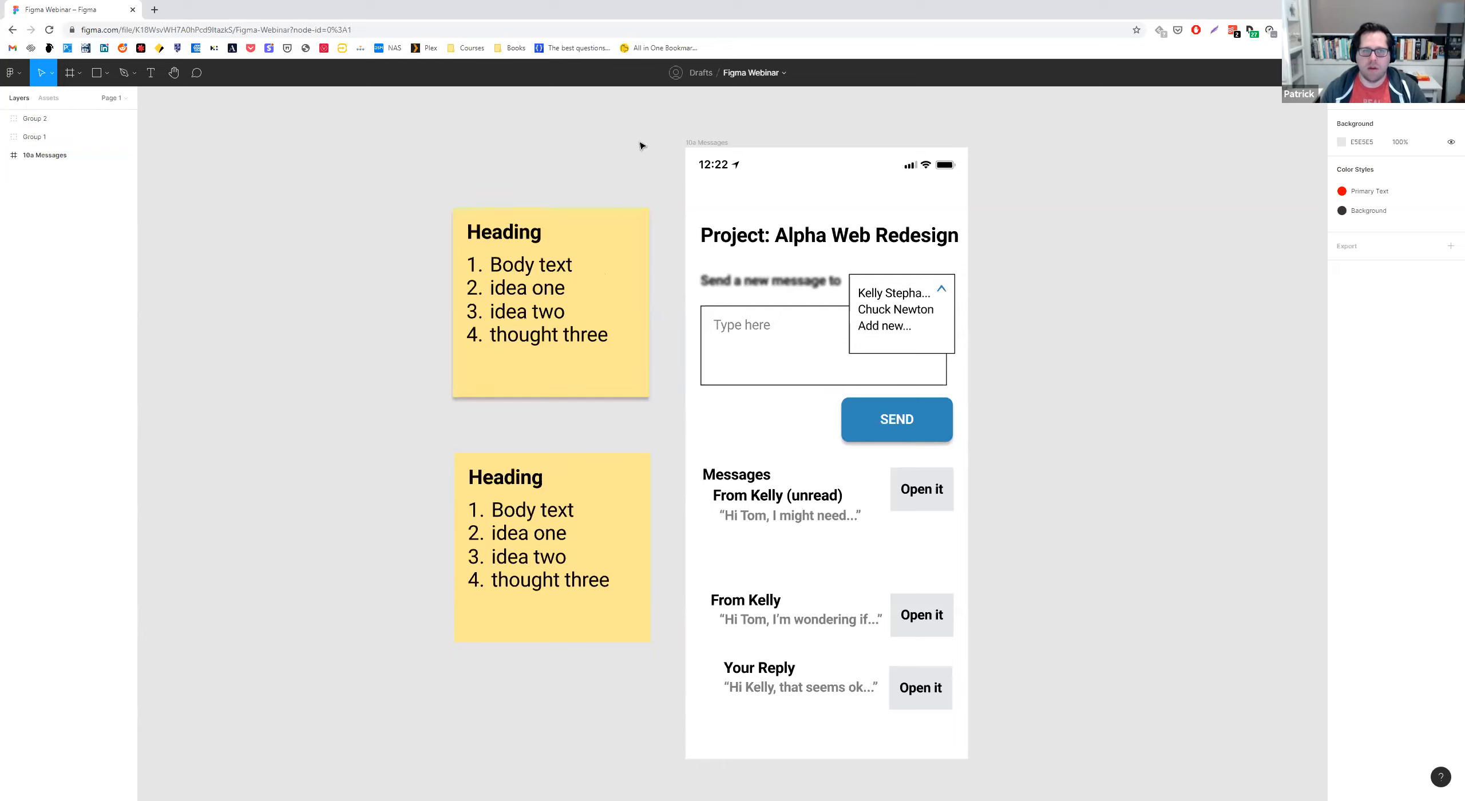
Return to the drafts file list and duplicate the Figma Webinar file.
left_click(702, 75)
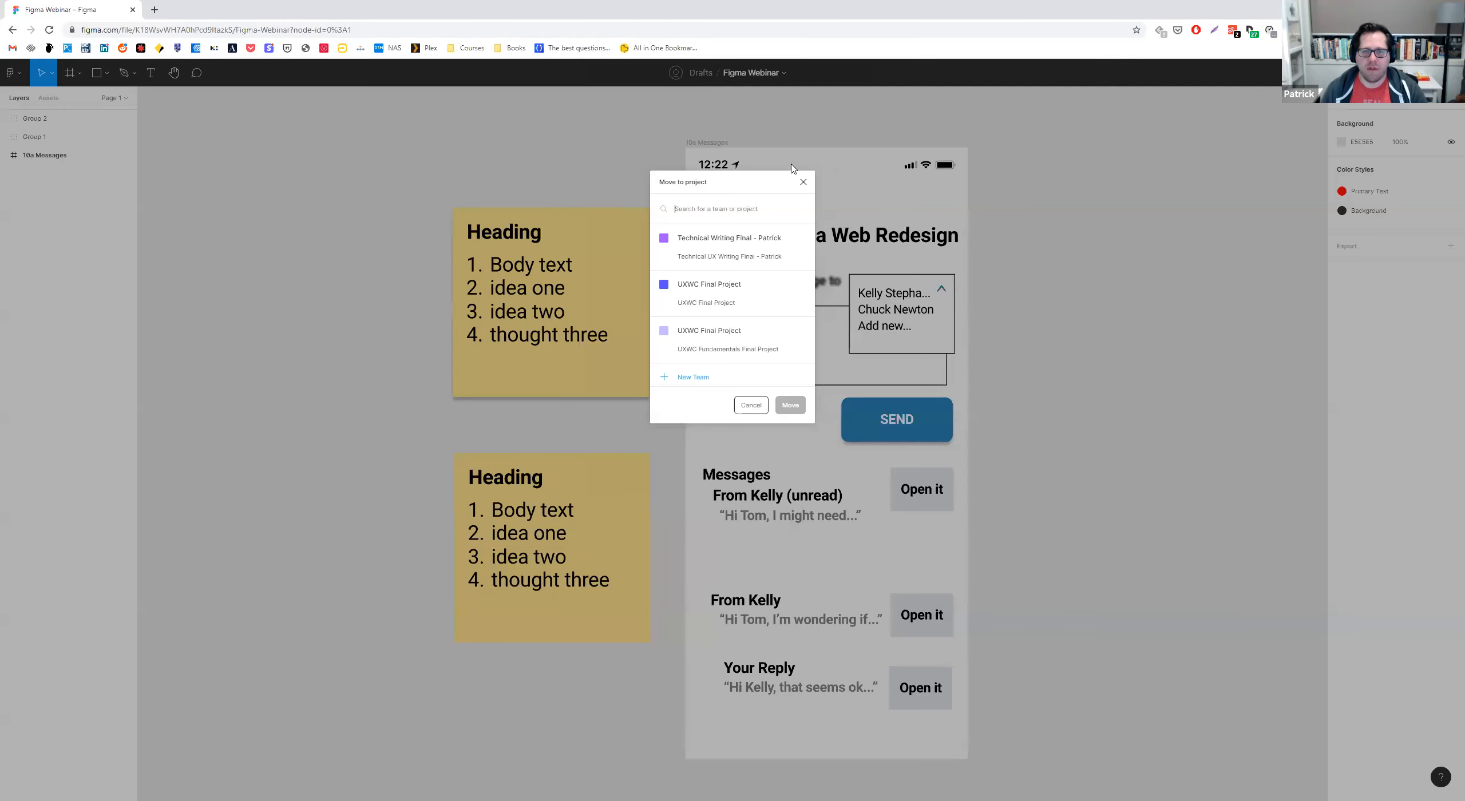
left_click(582, 124)
left_click(24, 78)
left_click(40, 97)
left_click(201, 187)
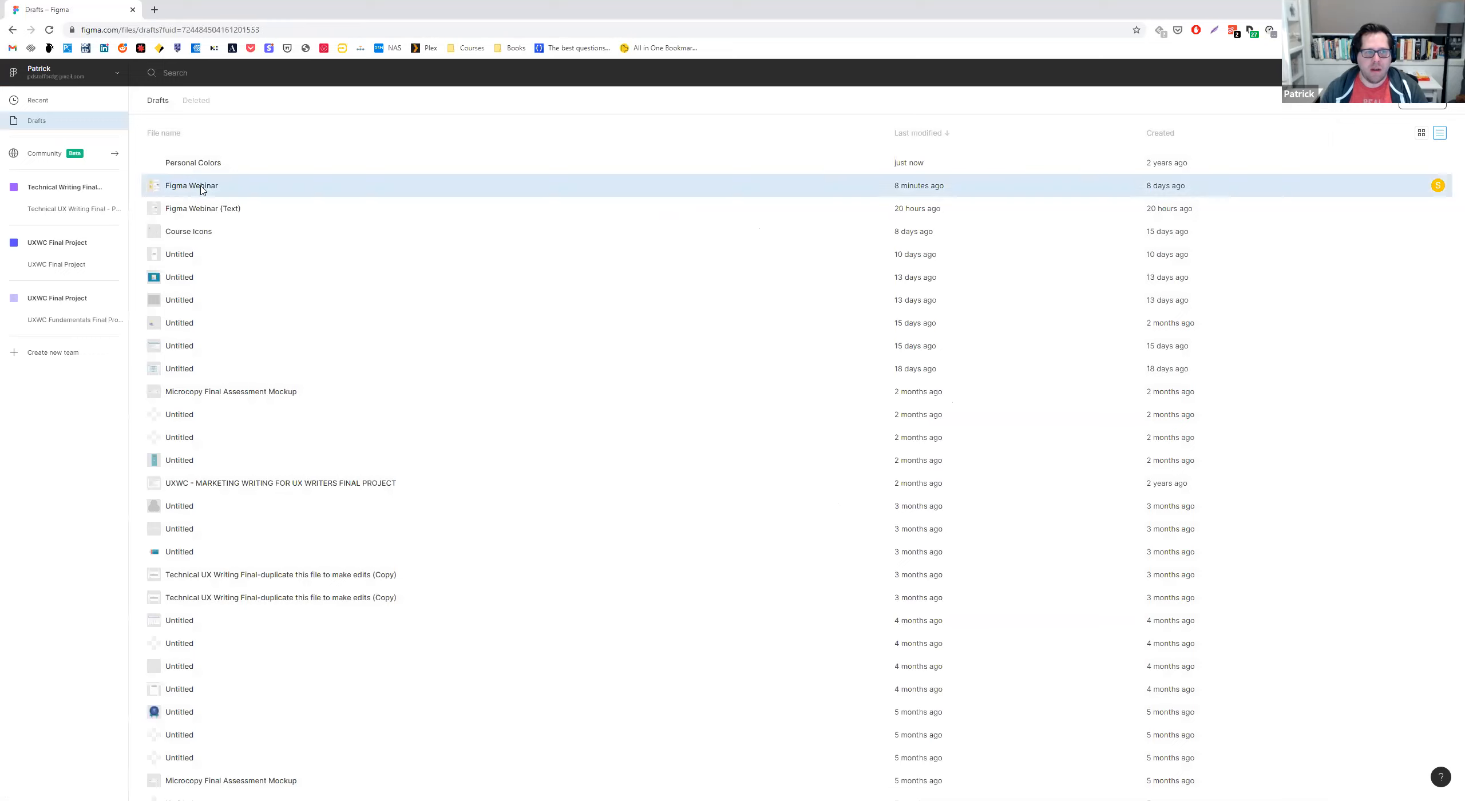
right_click(198, 187)
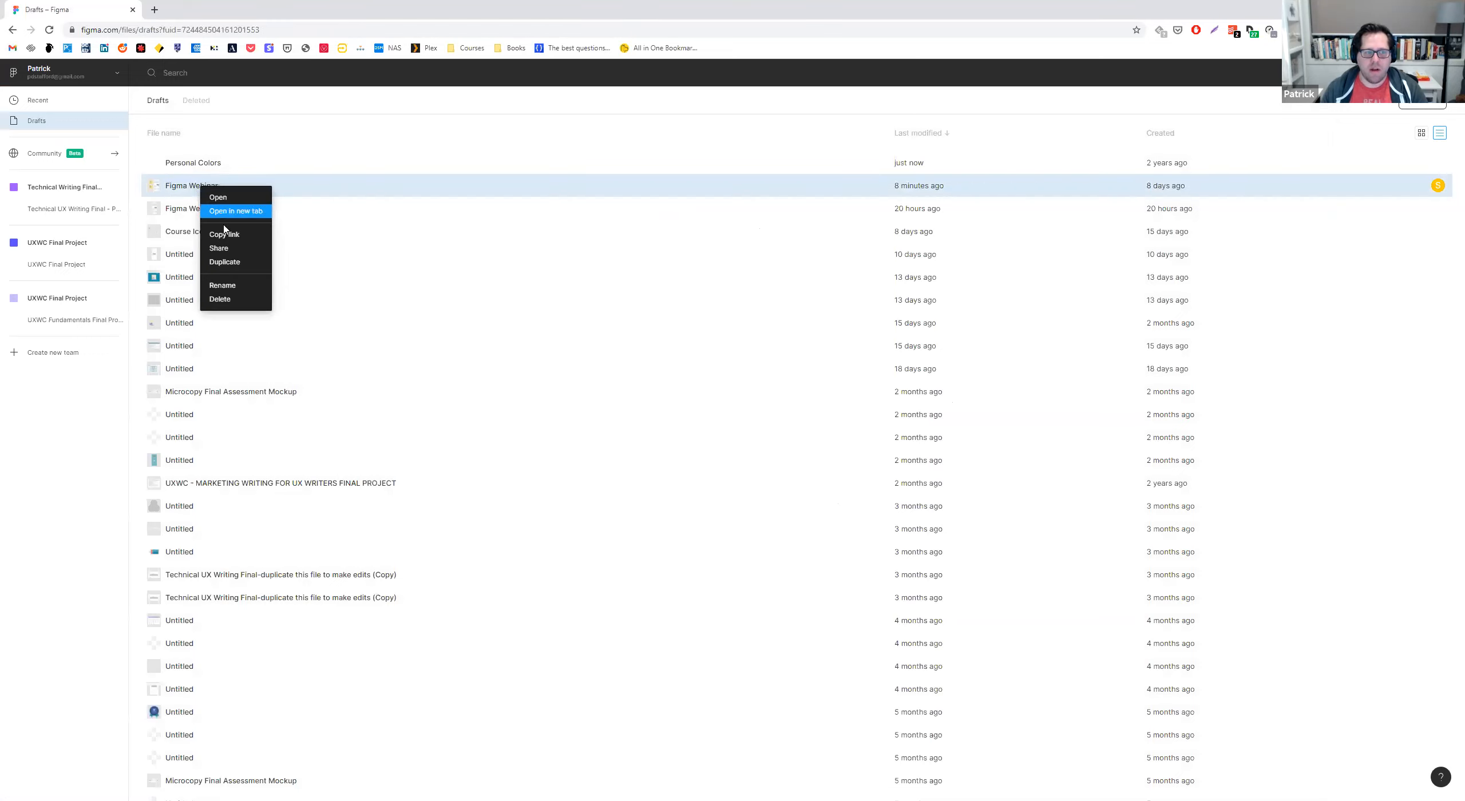
left_click(227, 265)
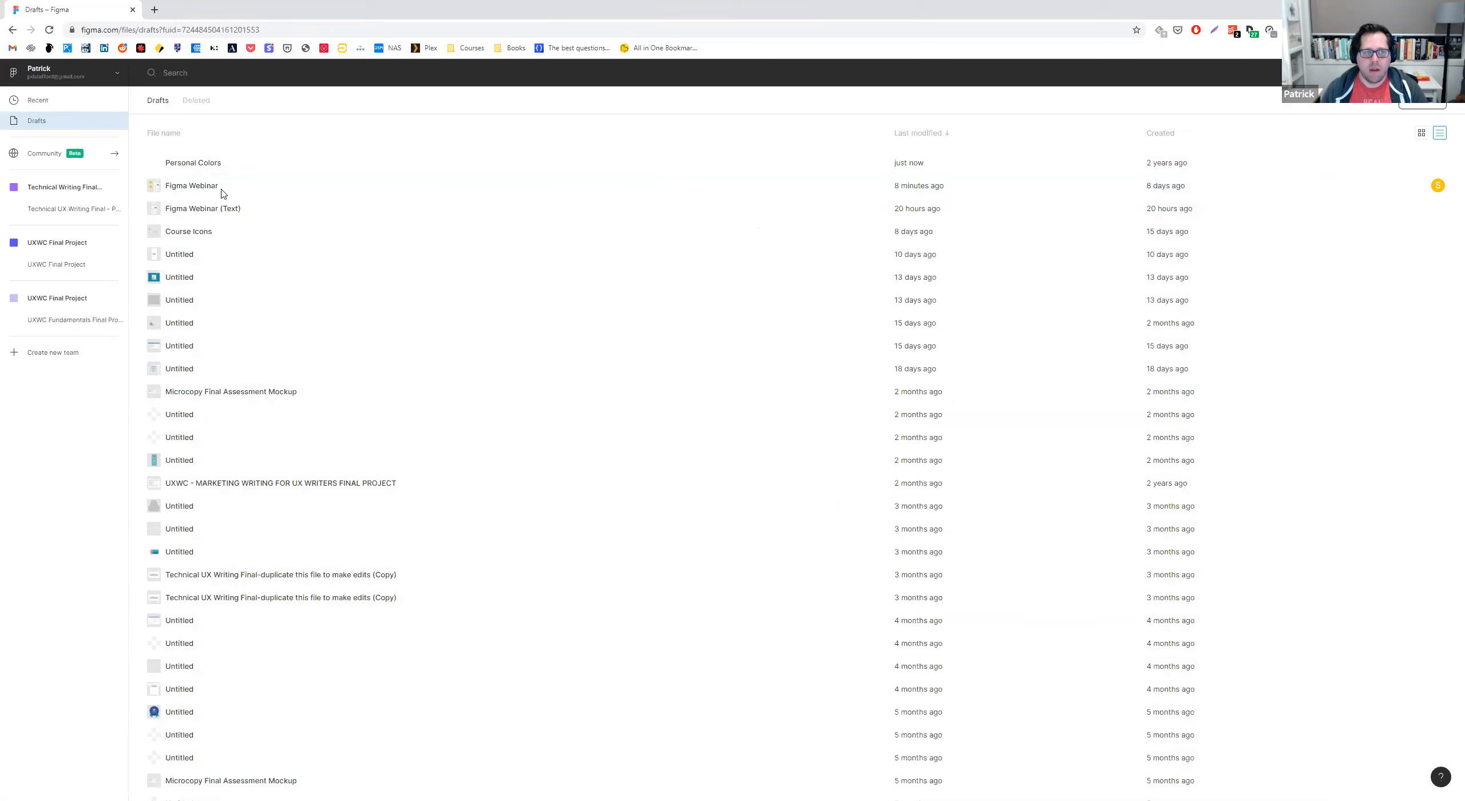
left_click(227, 188)
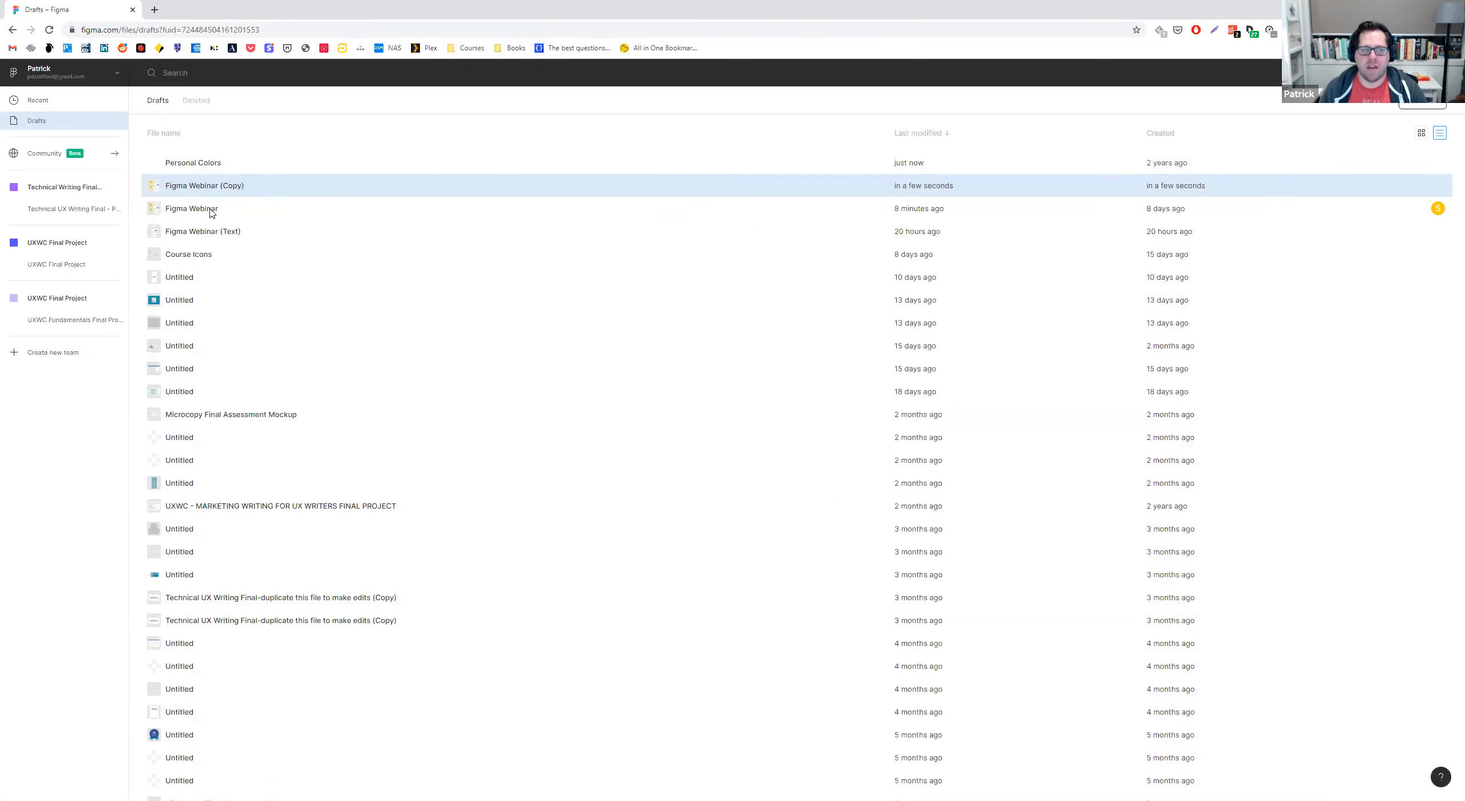
Reopen the original Figma Webinar file and change the SEND button's label on the 10a Messages screen to "Continue".
double_click(212, 212)
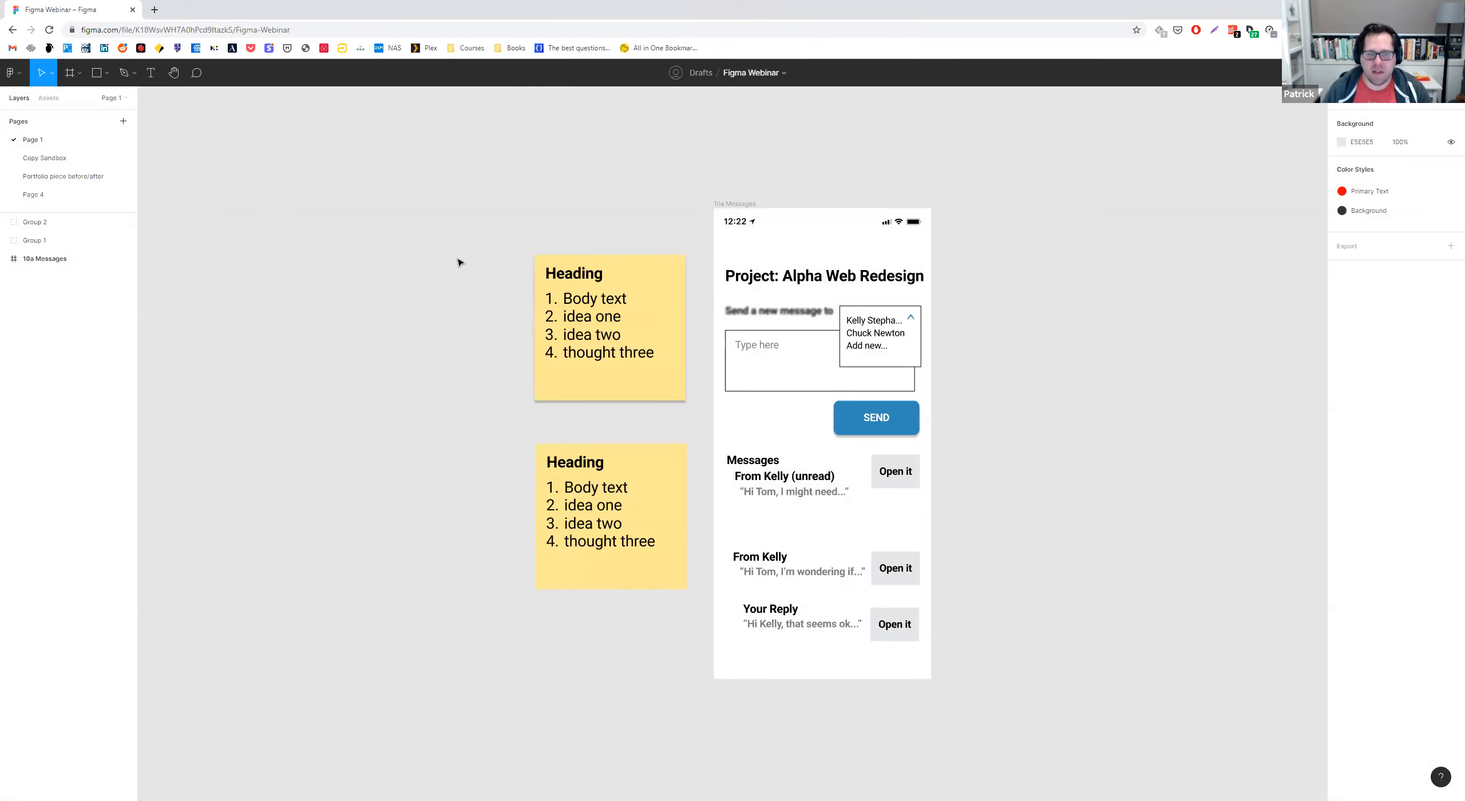
double_click(872, 422)
type("f")
type("Continu")
type("e")
left_click(1016, 413)
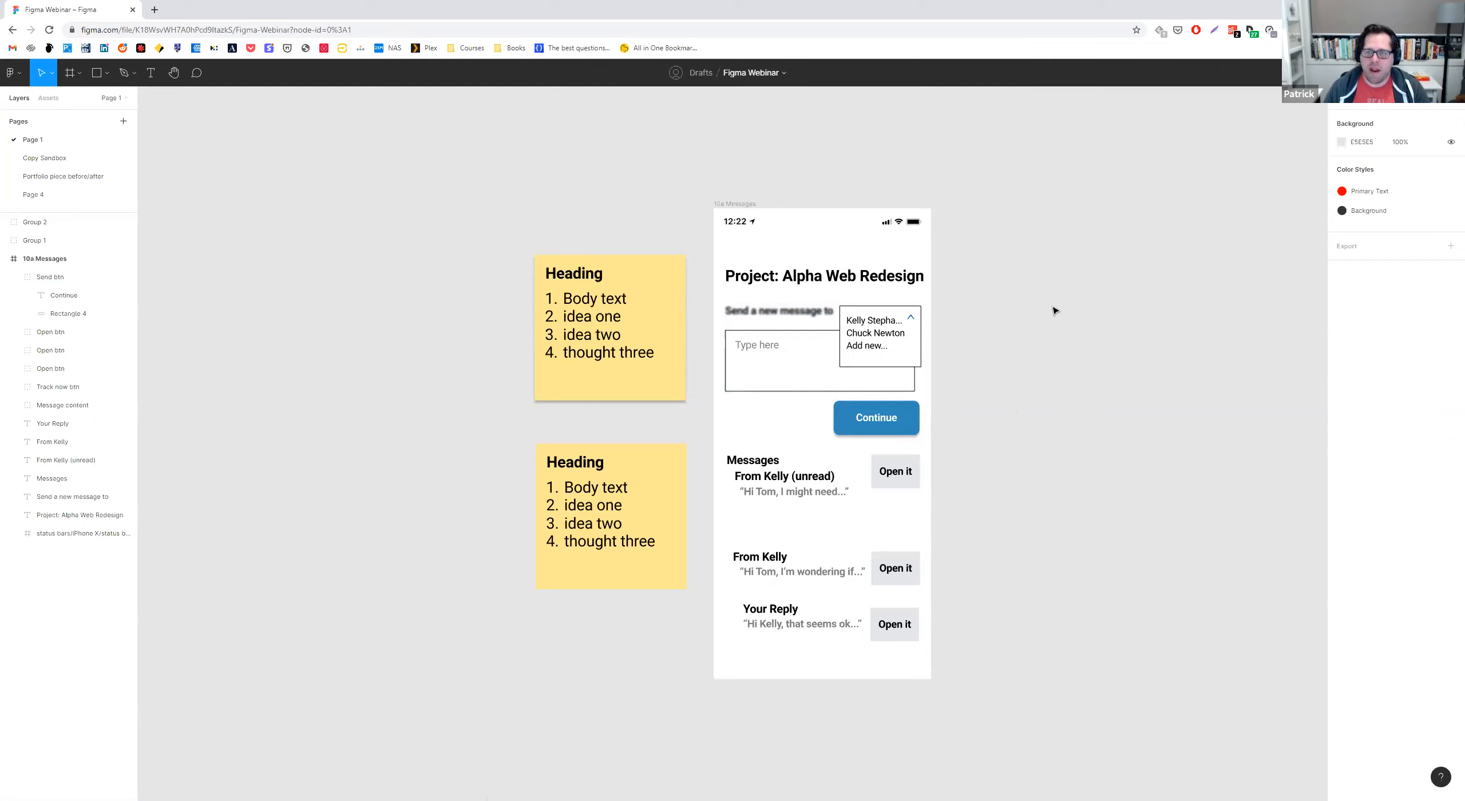
scroll(961, 287, "up", 1)
scroll(952, 322, "down", 1)
scroll(955, 316, "up", 1)
scroll(958, 320, "up", 5)
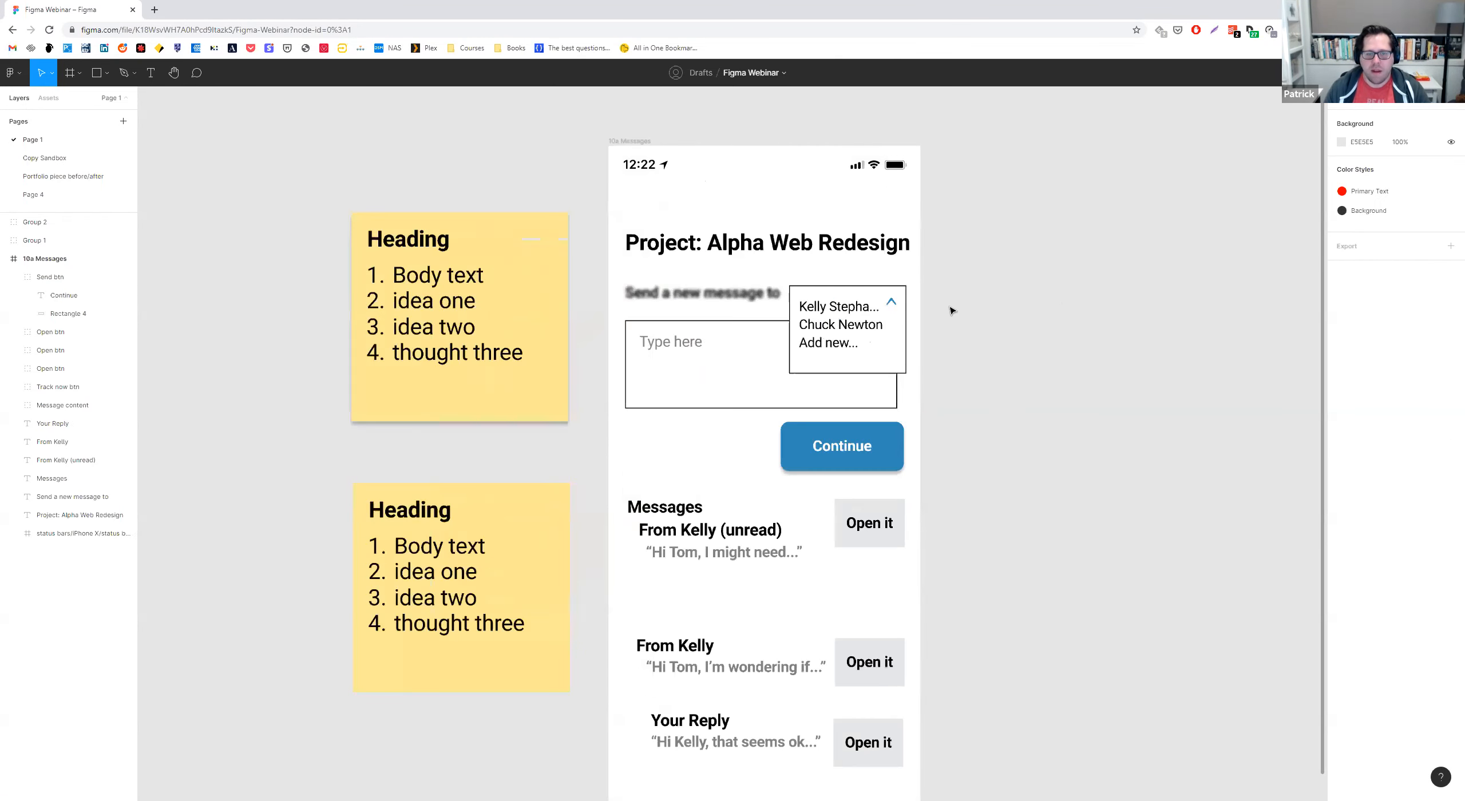
left_click_drag(973, 258, 1053, 235)
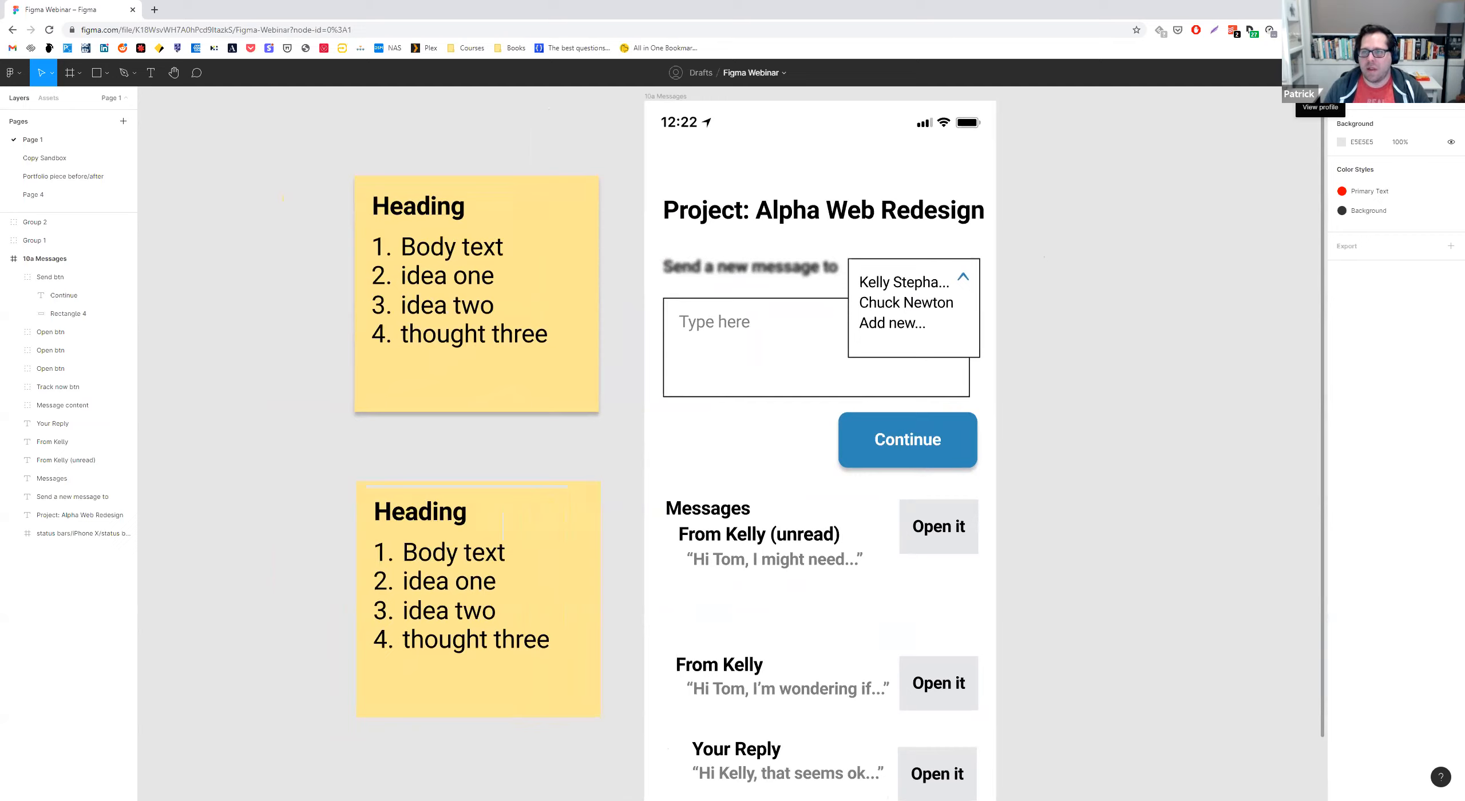
Follow the collaborator's view on the Portfolio piece before/after page and stop following it.
left_click(1320, 73)
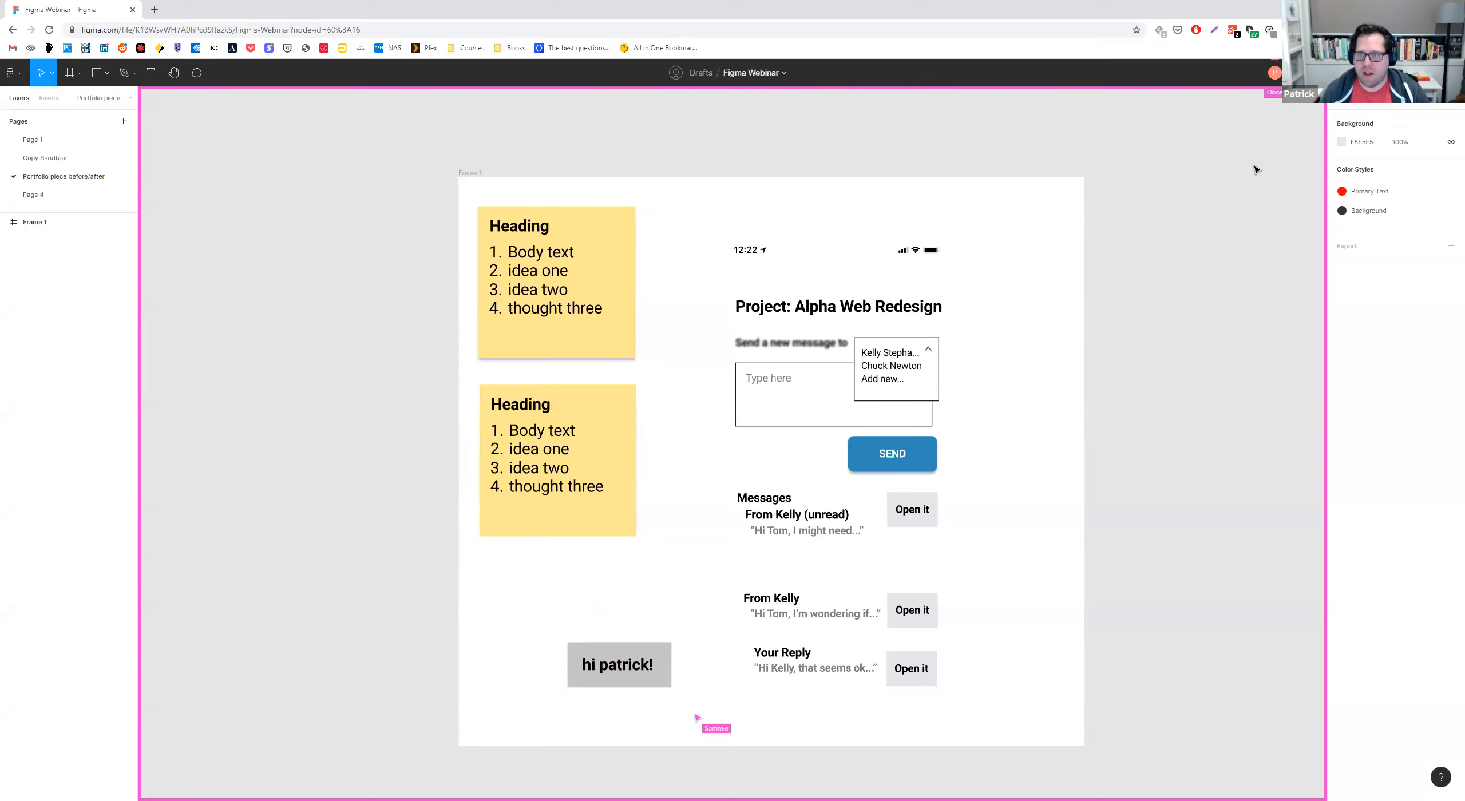
left_click(1272, 73)
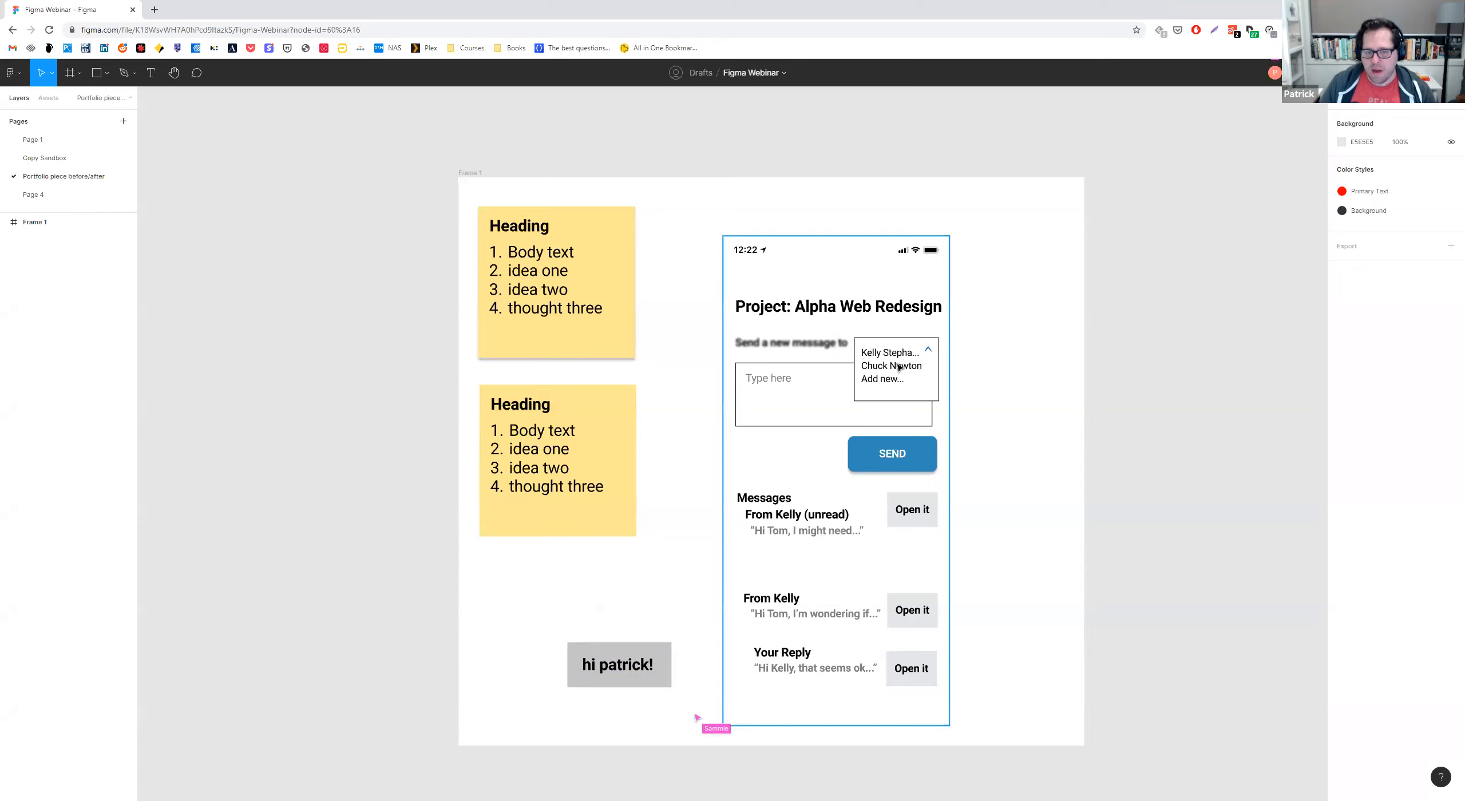
scroll(886, 362, "down", 1)
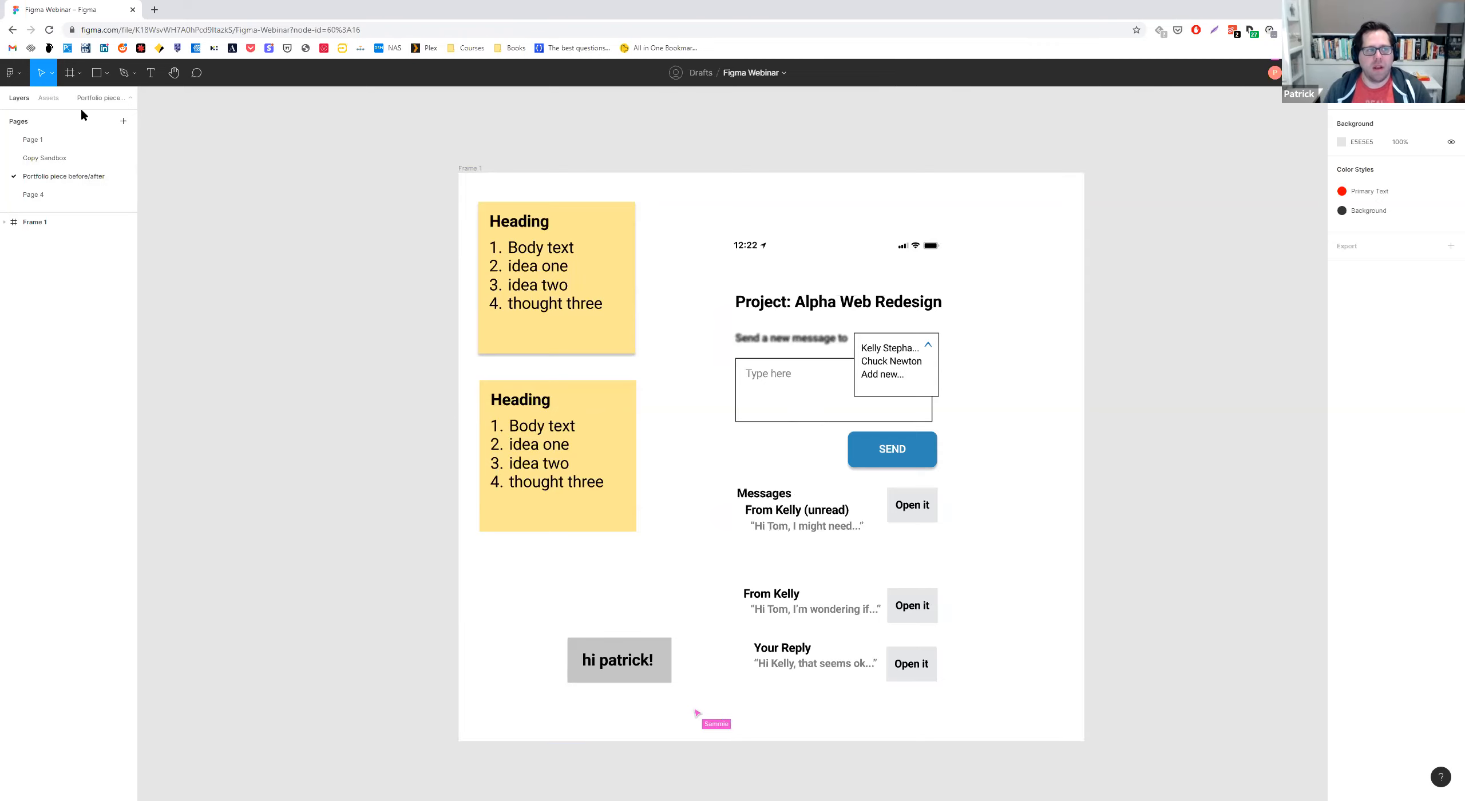
Run the Ditto plugin for collaborating on copy and place its window beside Frame 1.
left_click(13, 72)
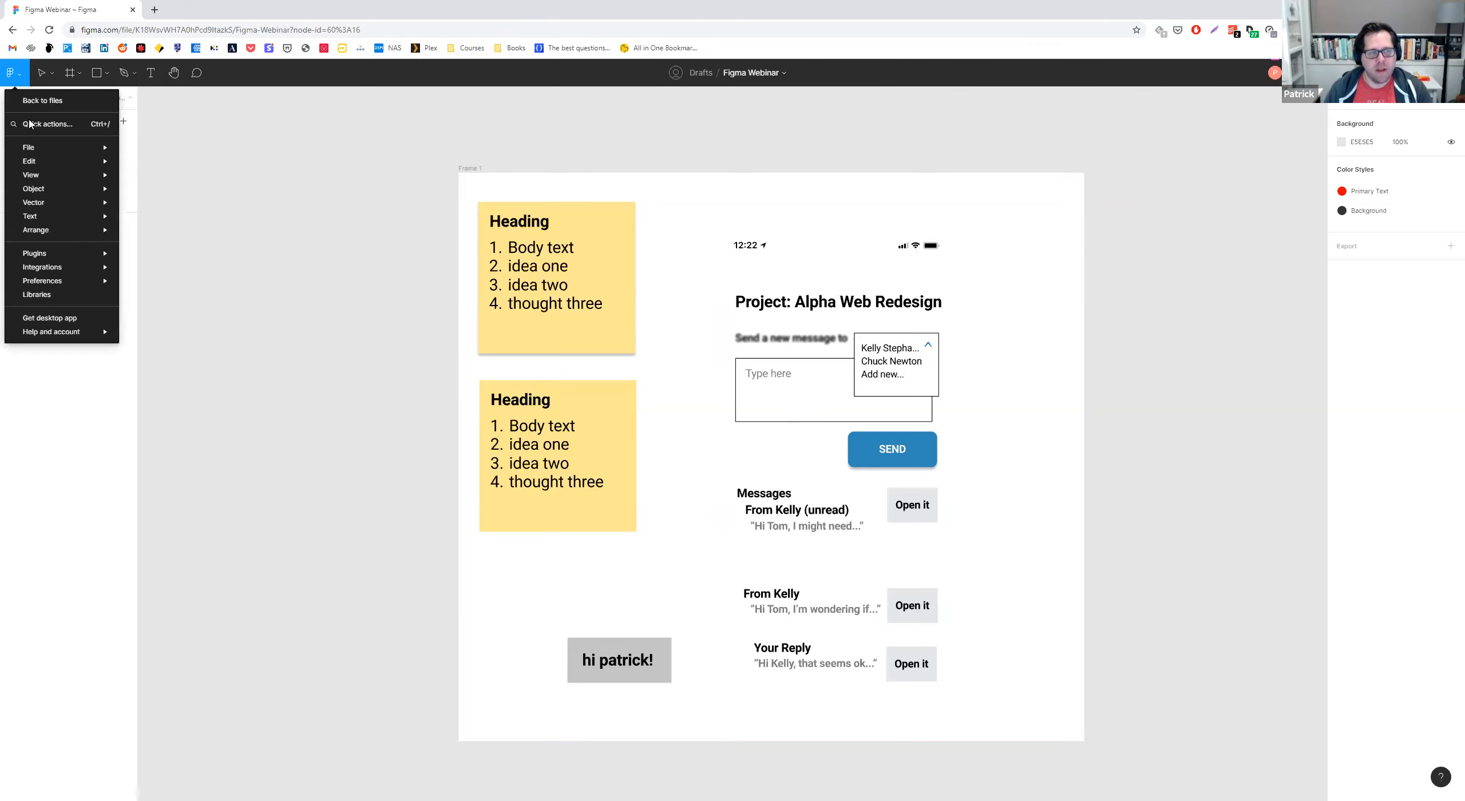
mouse_move(43, 164)
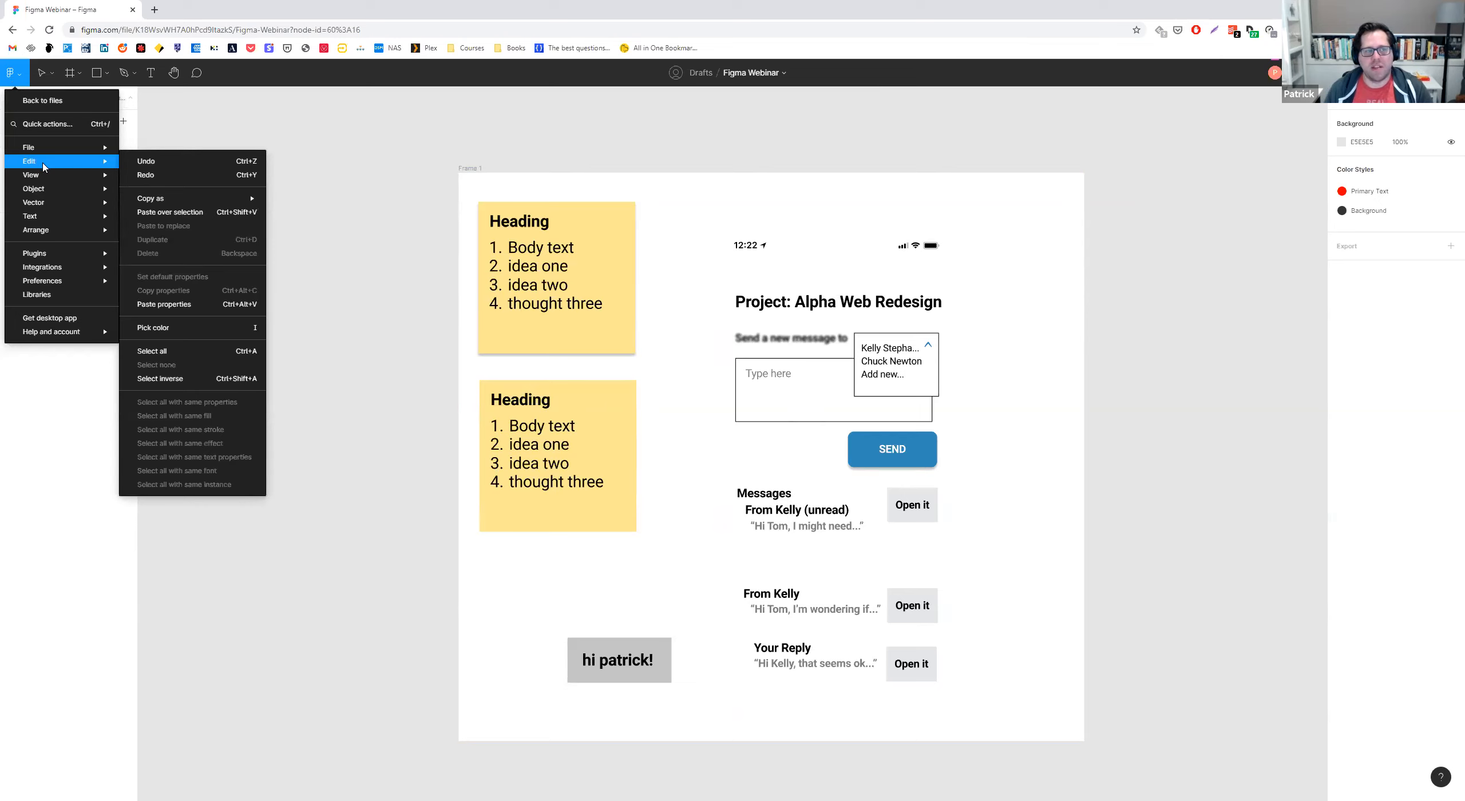
left_click(12, 72)
left_click(12, 72)
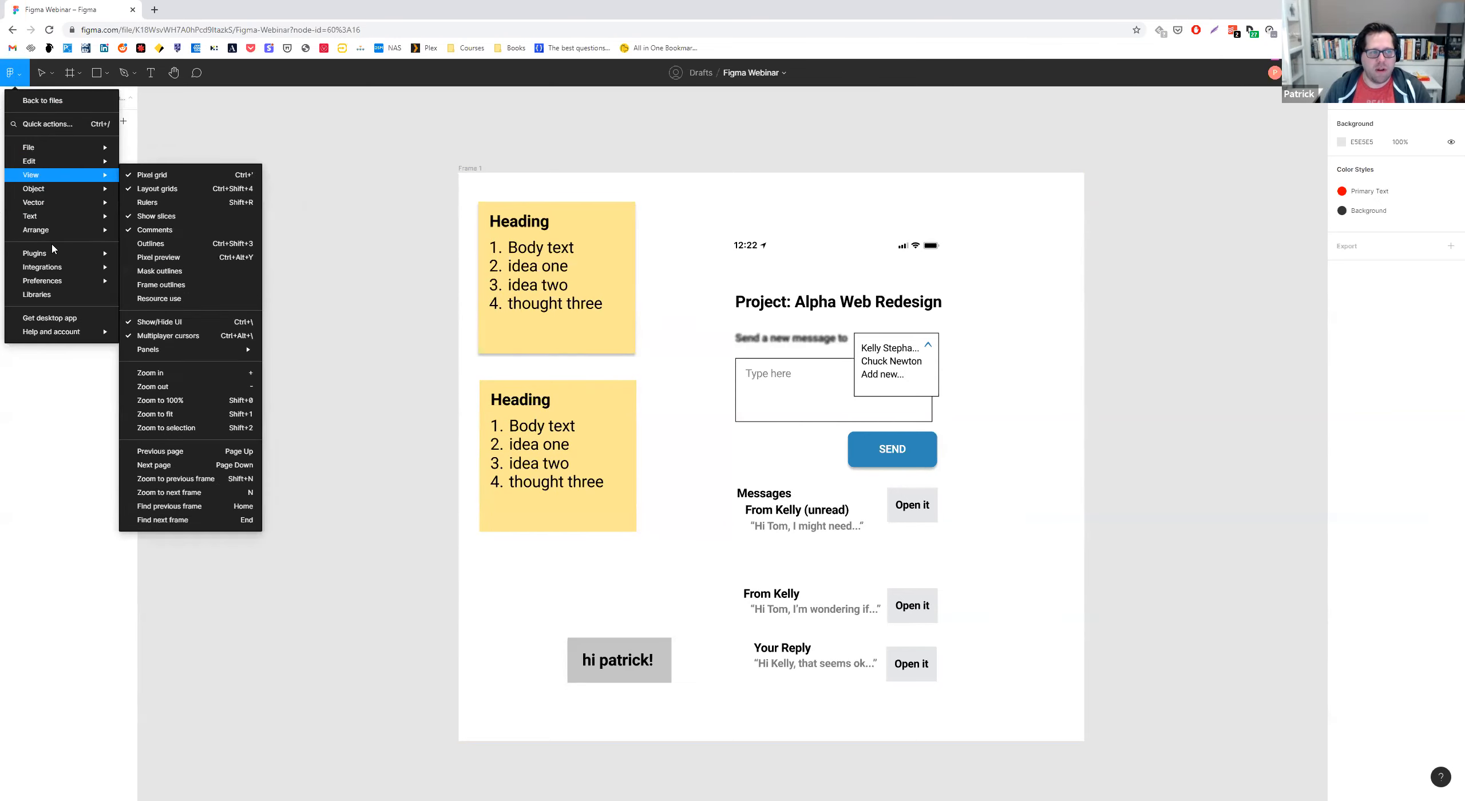
mouse_move(53, 257)
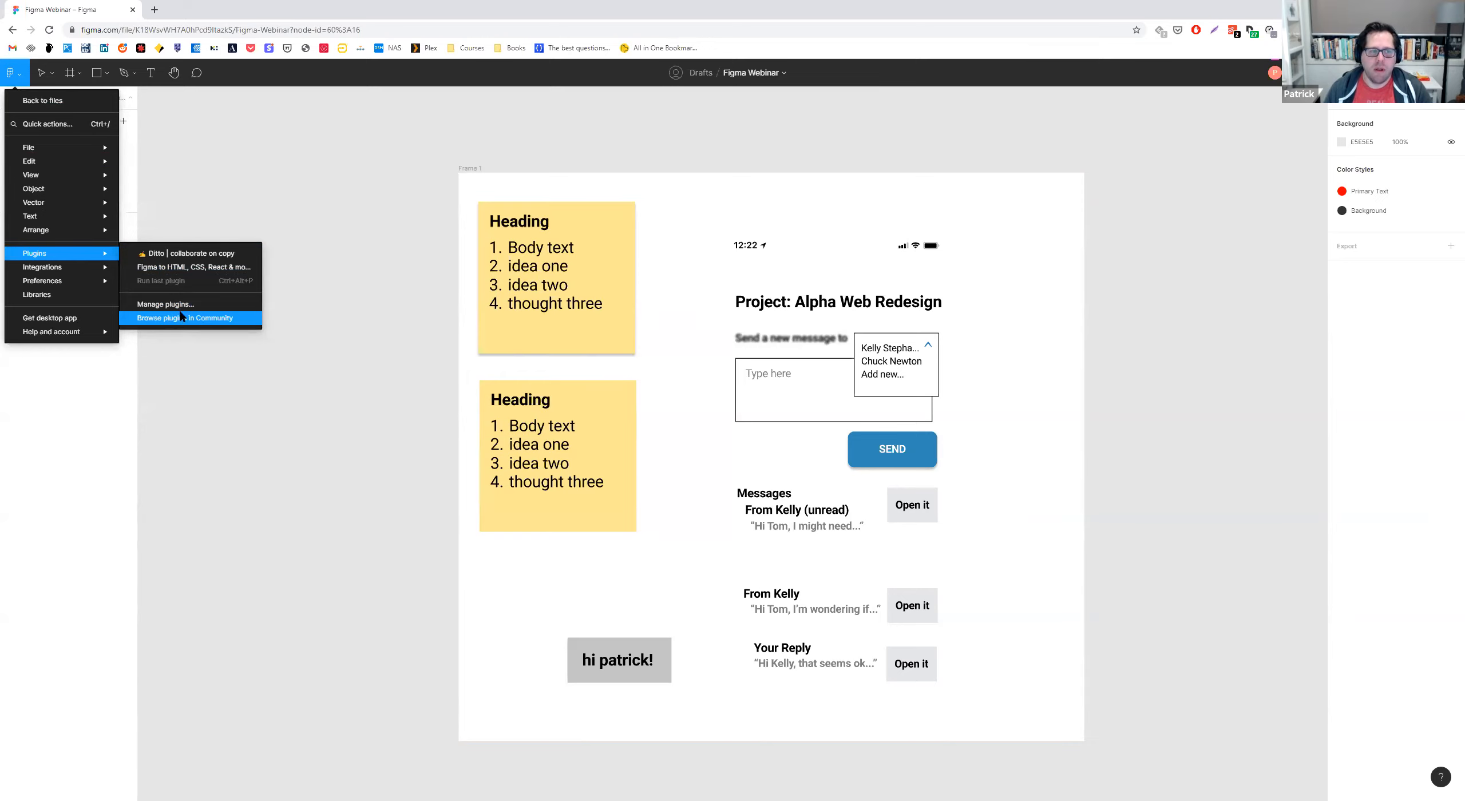
left_click(176, 255)
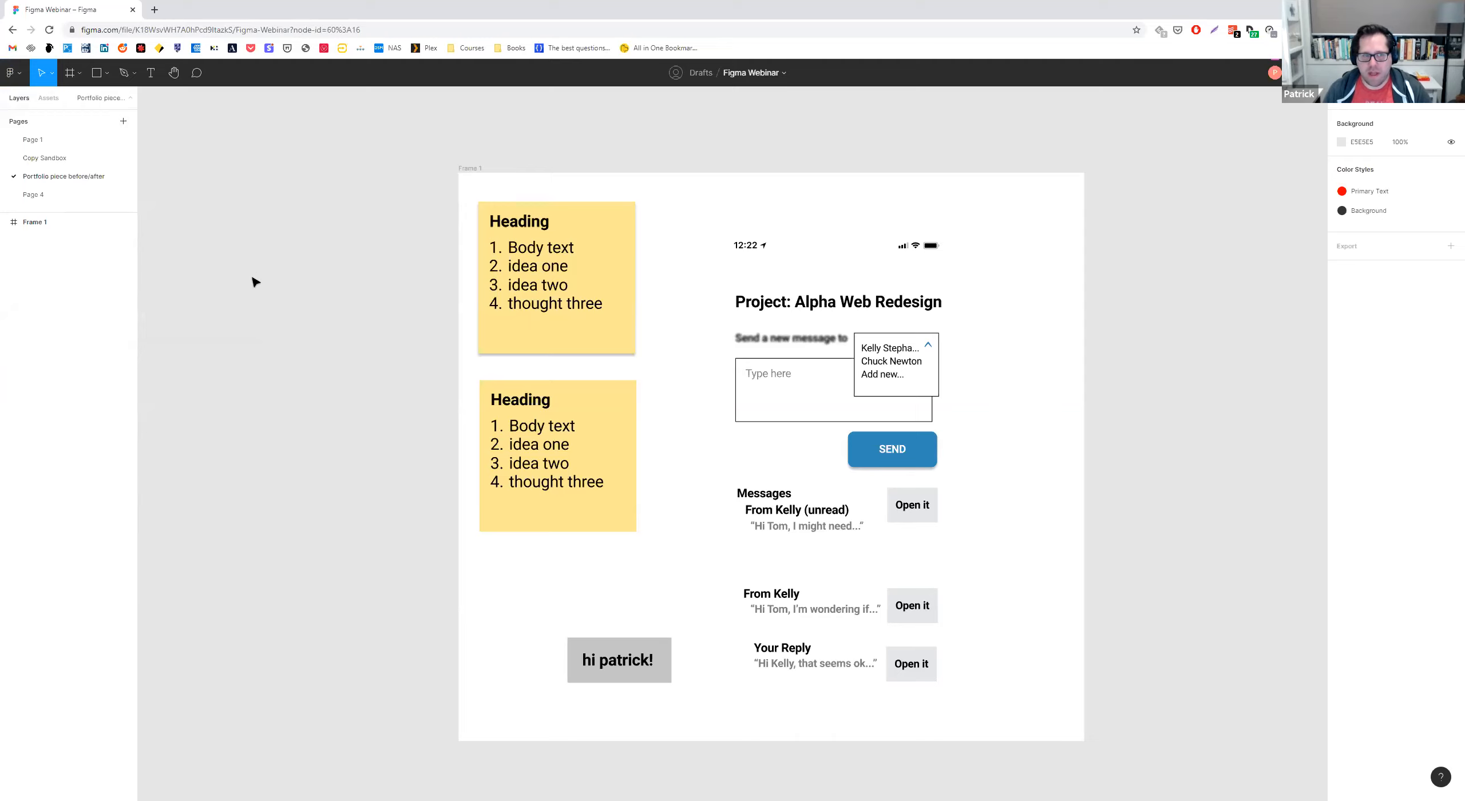
key("ctrl+alt+p")
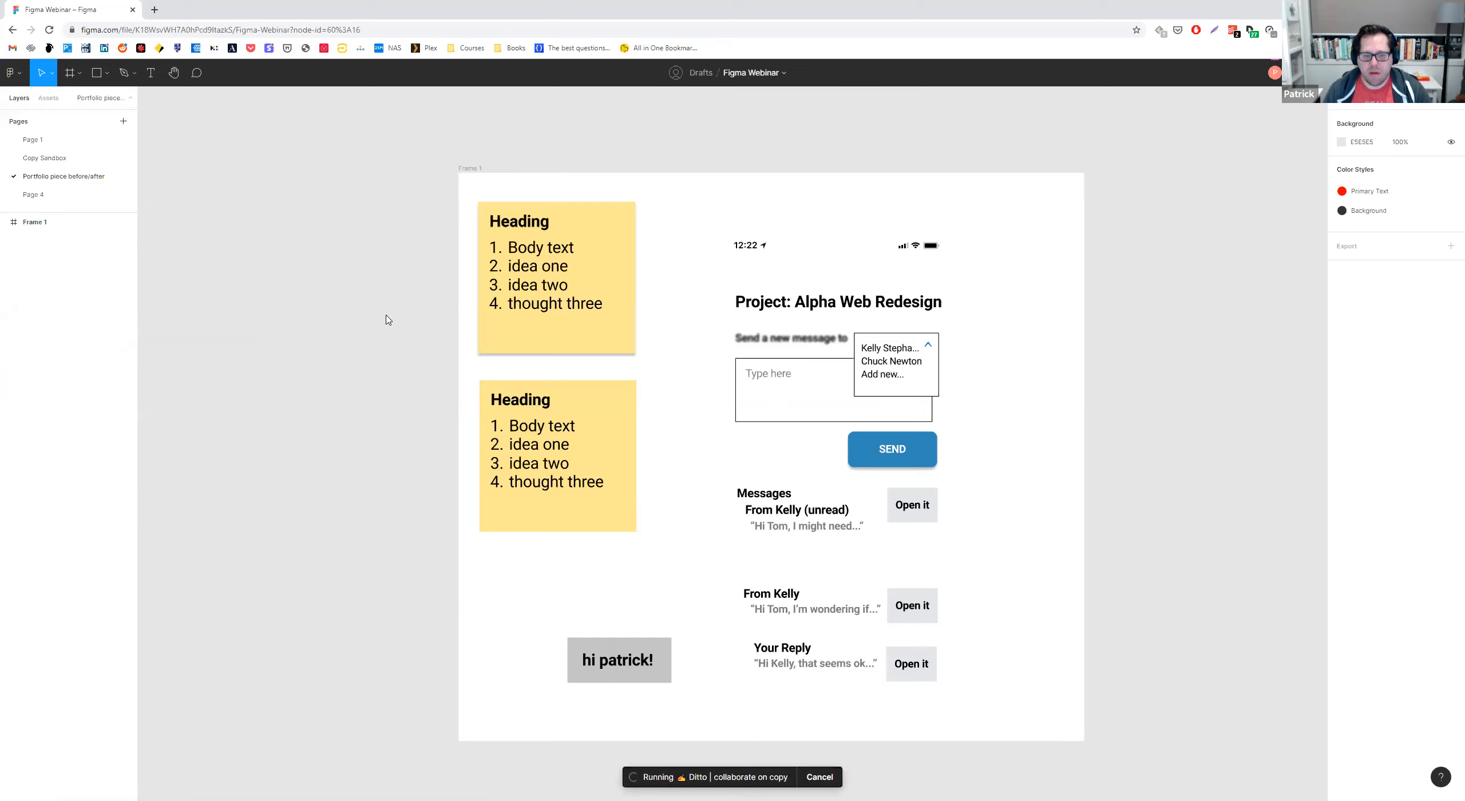
left_click_drag(460, 215, 365, 187)
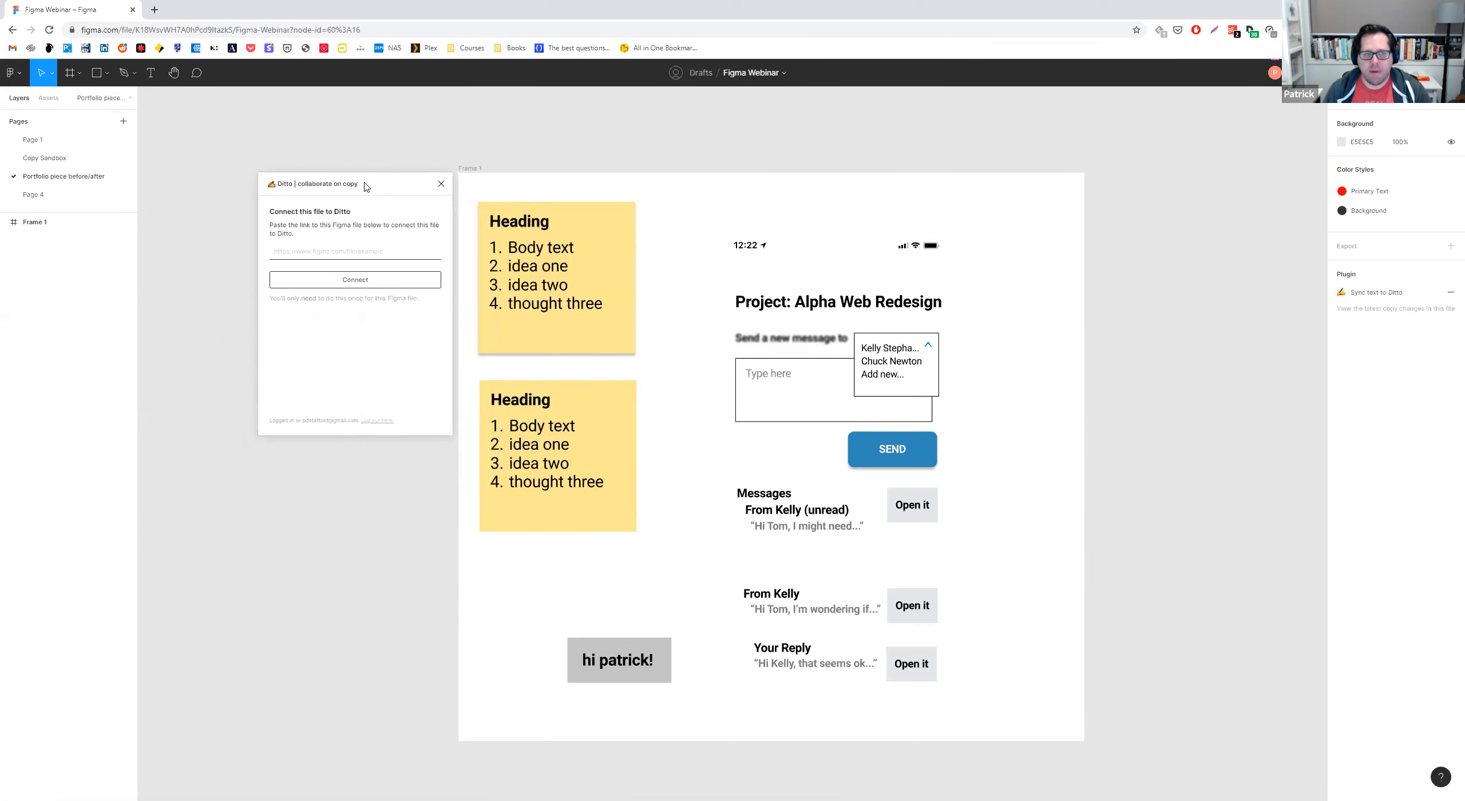
Connect the file to Ditto using the link copied from the browser's address.
left_click(294, 246)
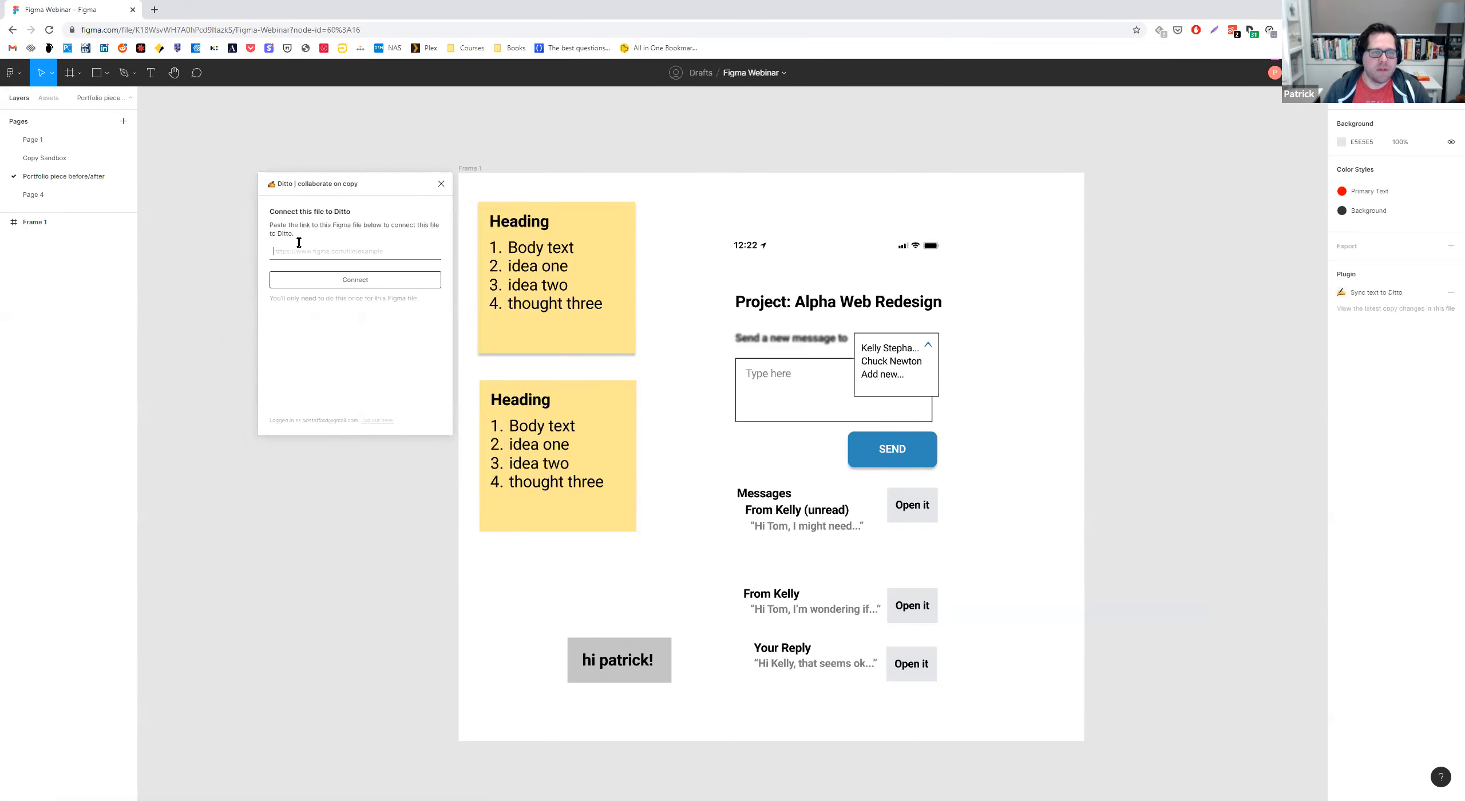
left_click(293, 30)
key("ctrl+c")
left_click(355, 251)
key("ctrl+v")
left_click(421, 280)
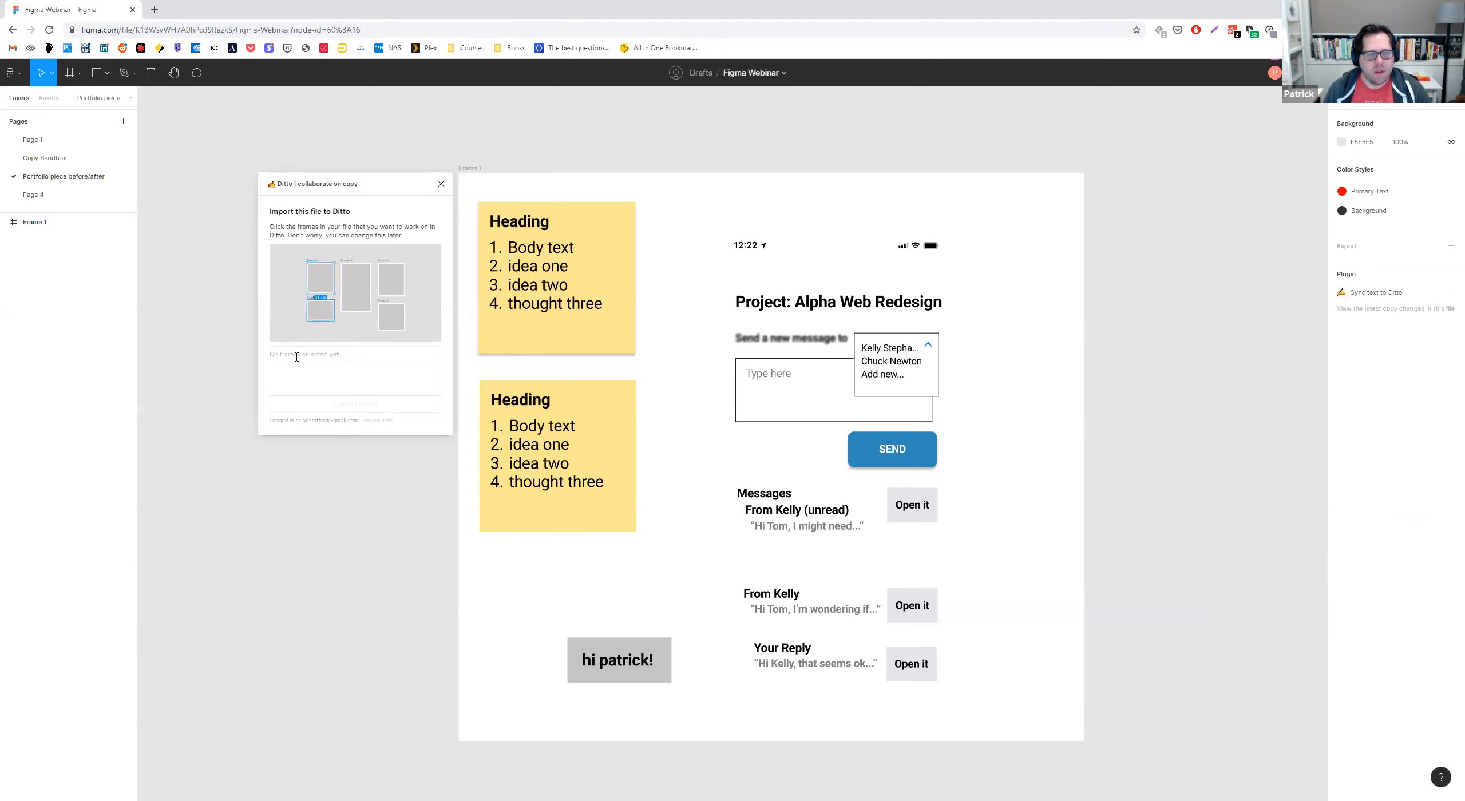
Import Frame 1 of the Portfolio piece before/after page into Ditto and finish the import.
left_click(470, 168)
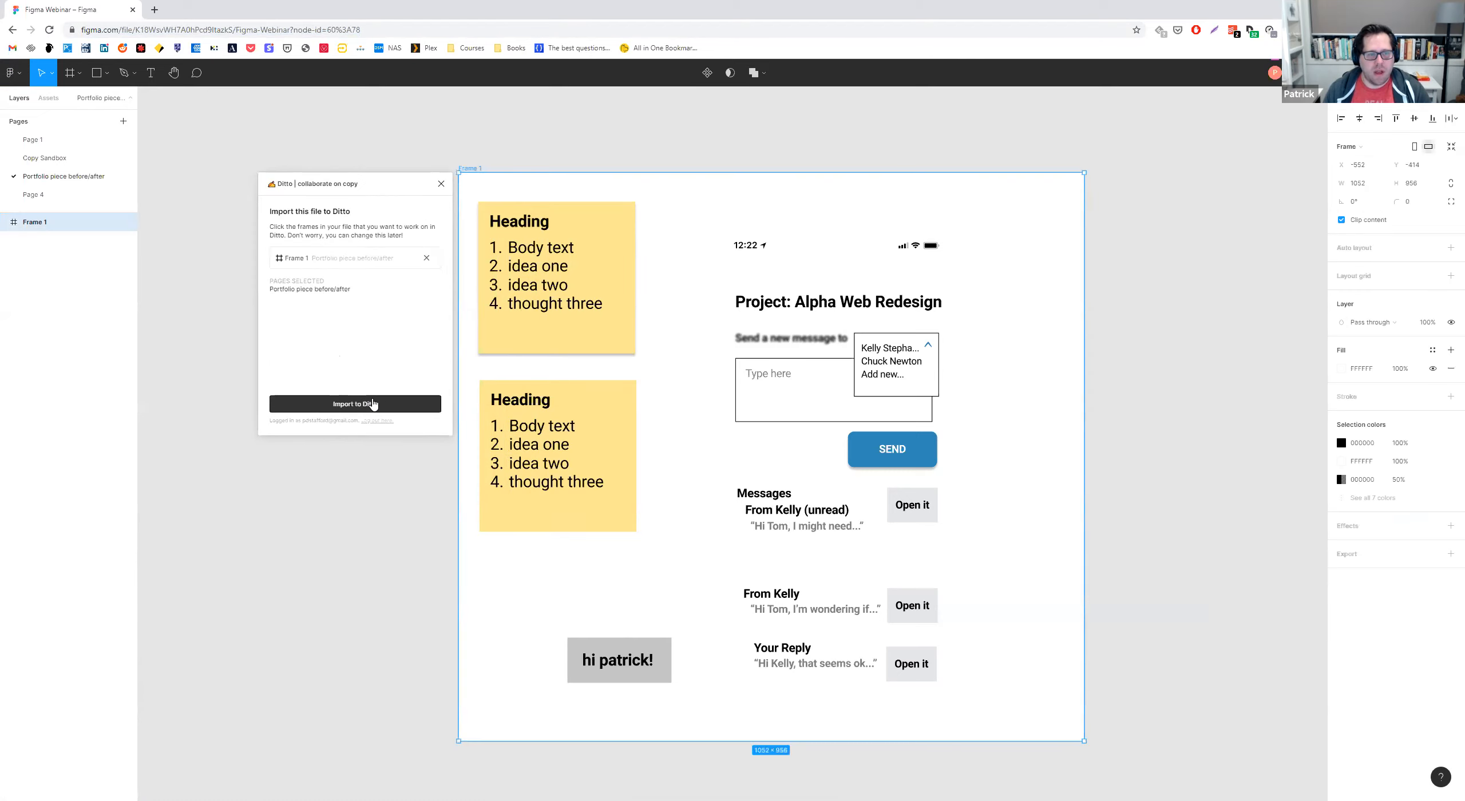
left_click(372, 404)
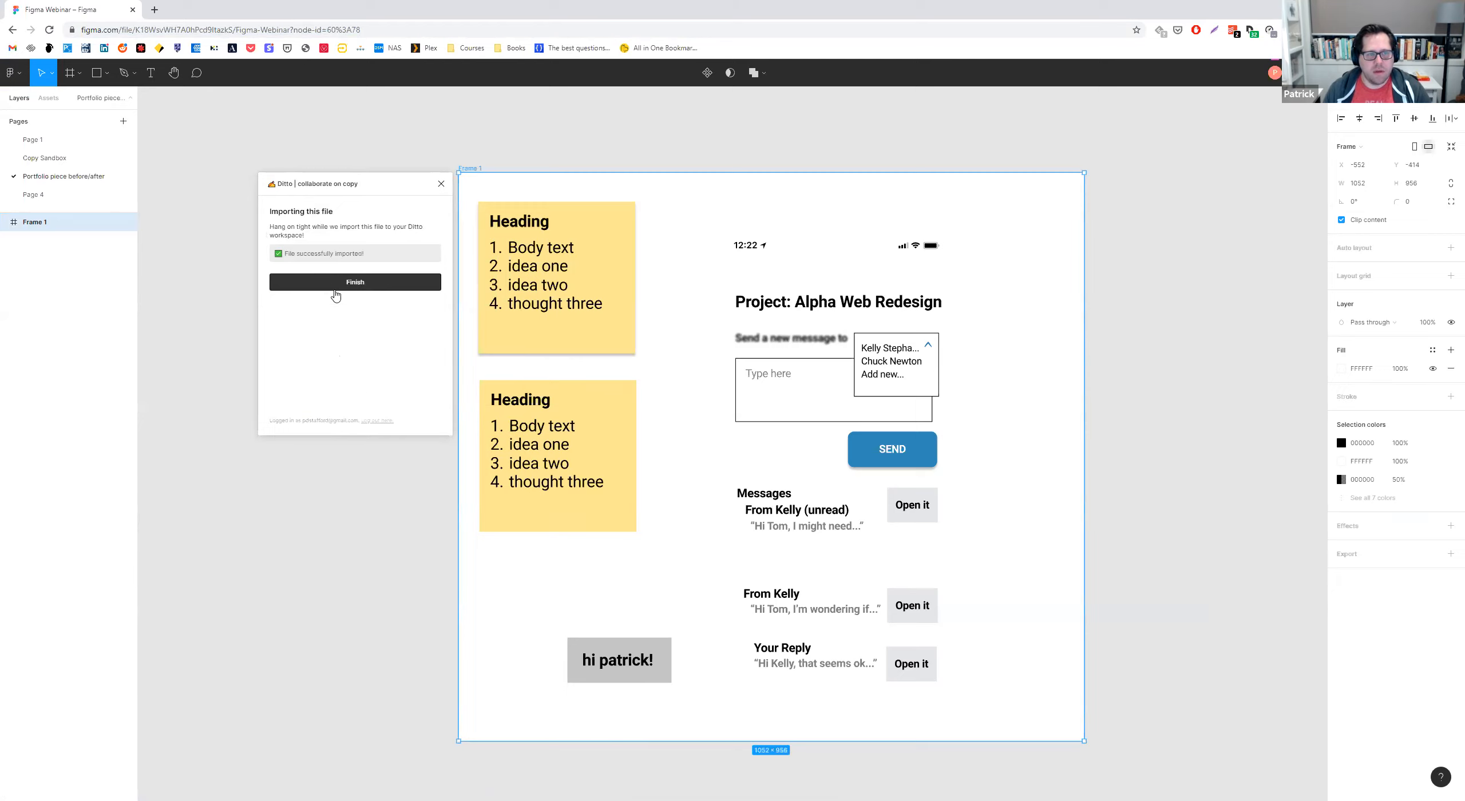
left_click(336, 295)
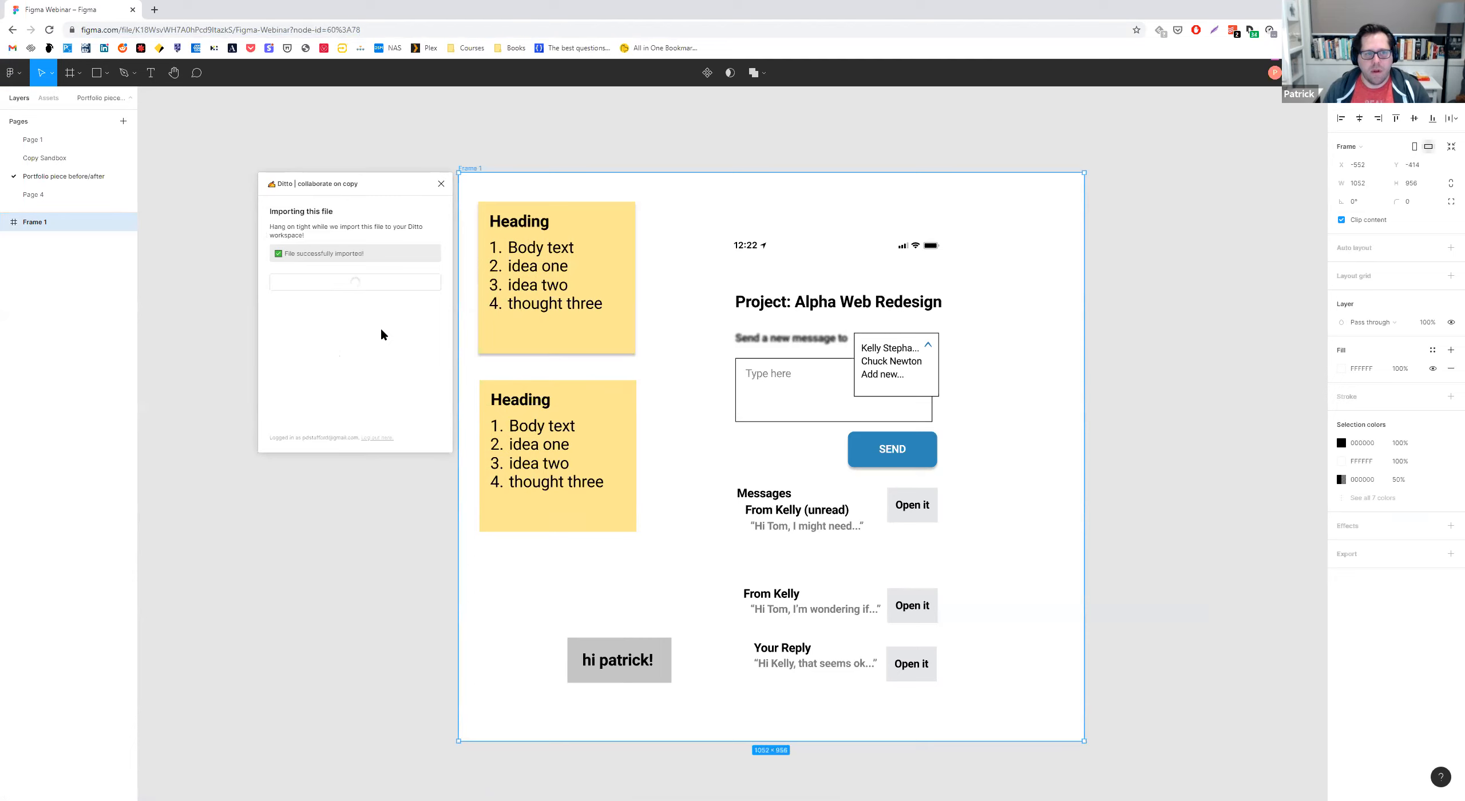
left_click(412, 349)
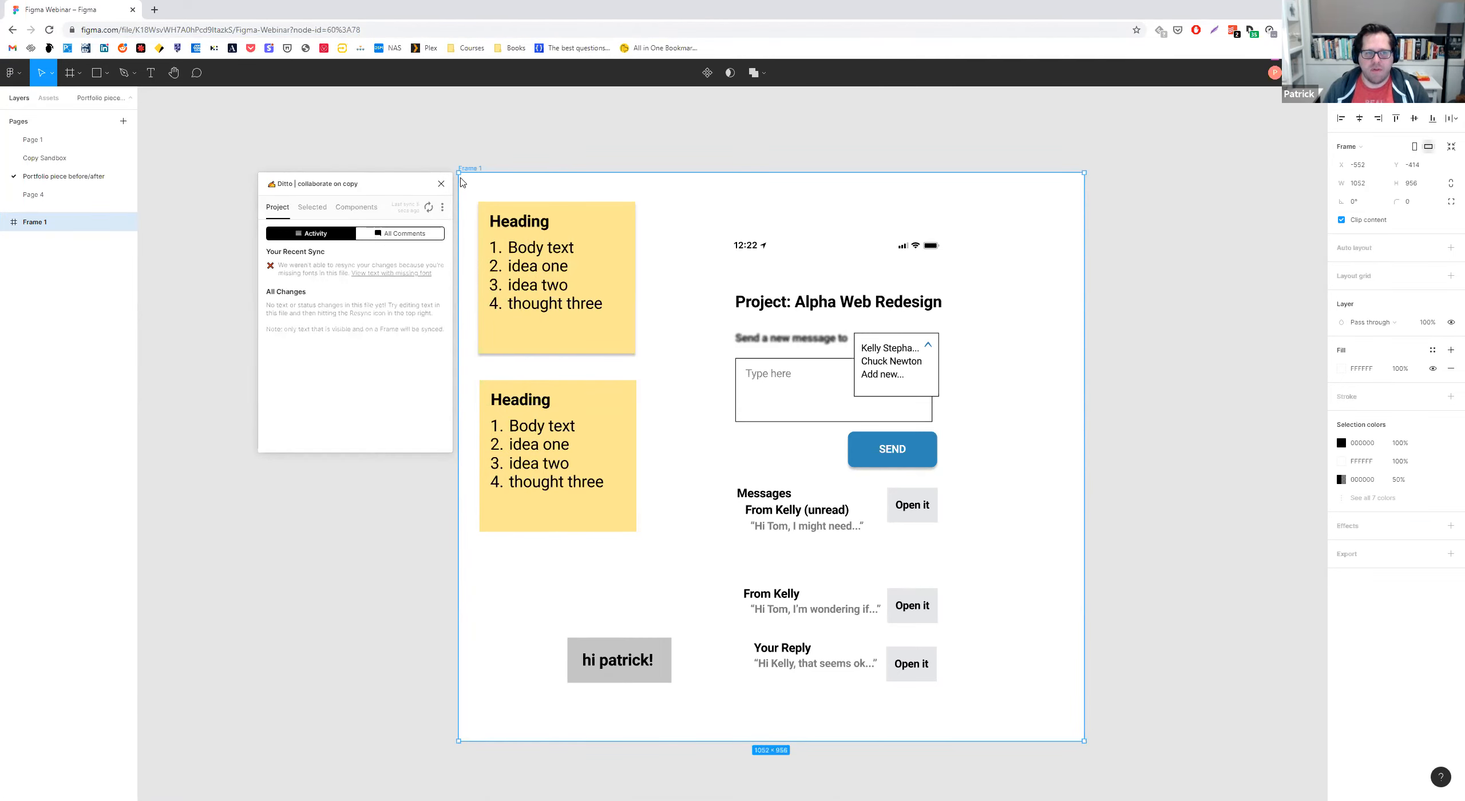
Select the SEND button's text in the 10a Messages frame and set its Ditto status to Work in Progress.
left_click(796, 306)
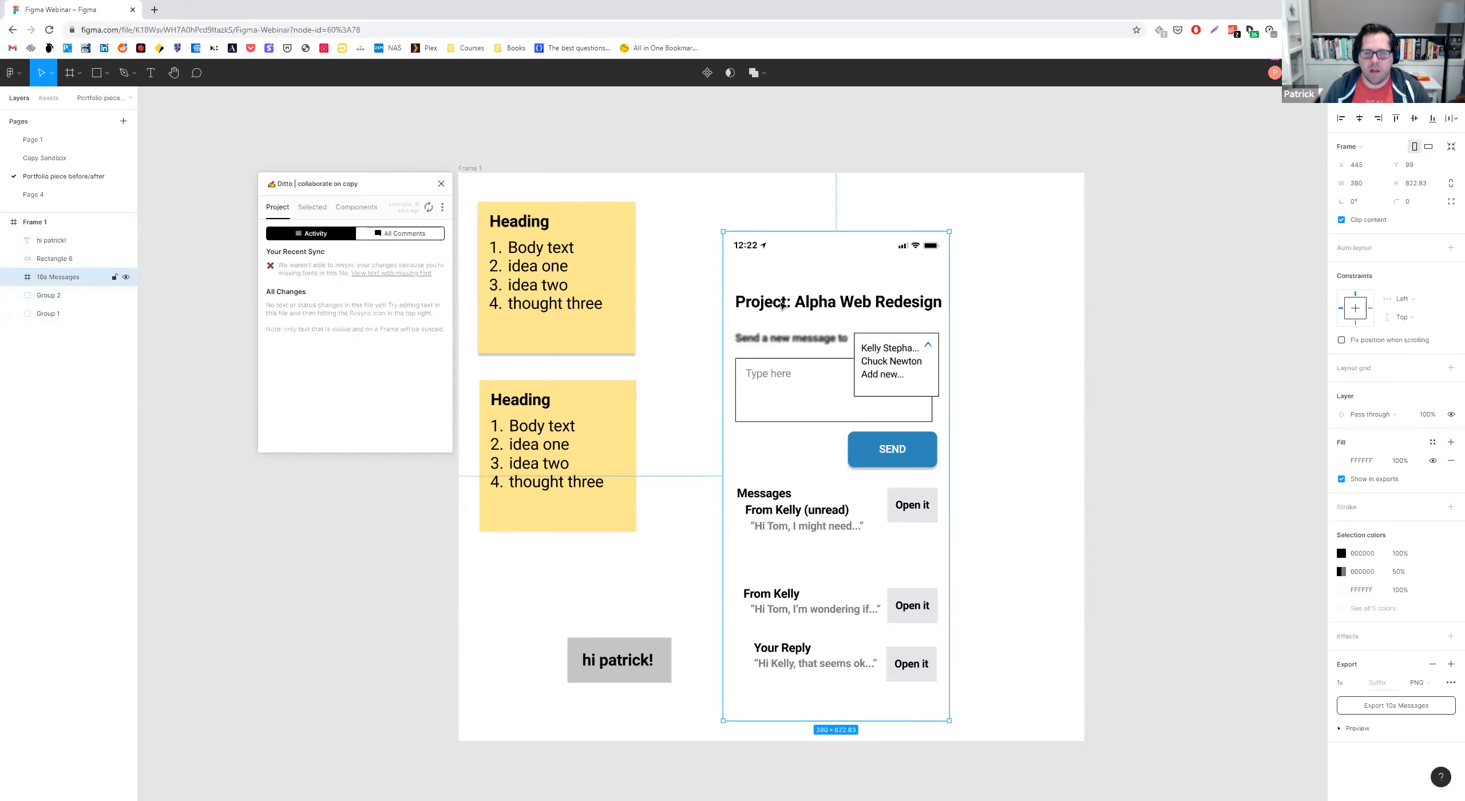
double_click(894, 454)
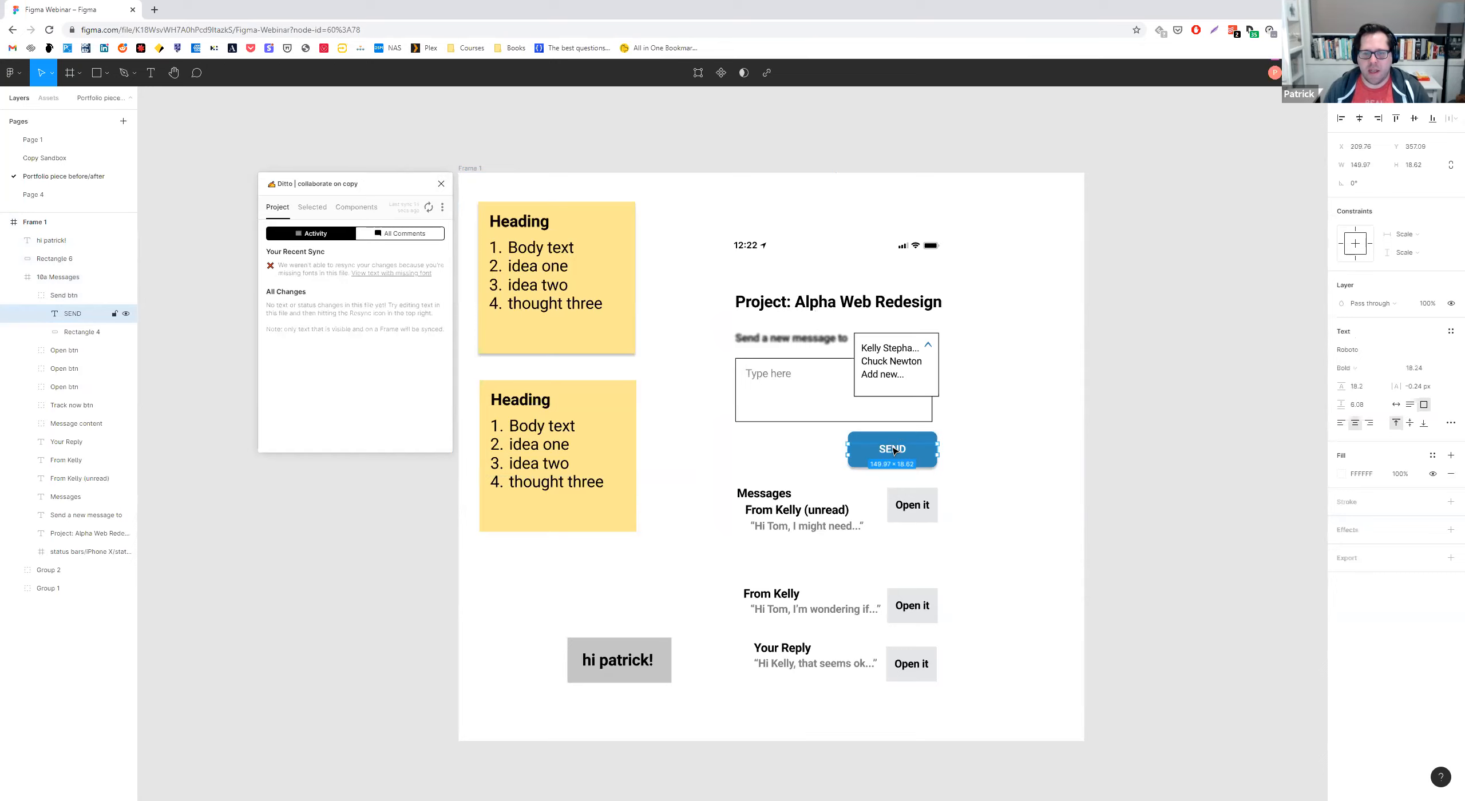
left_click(311, 208)
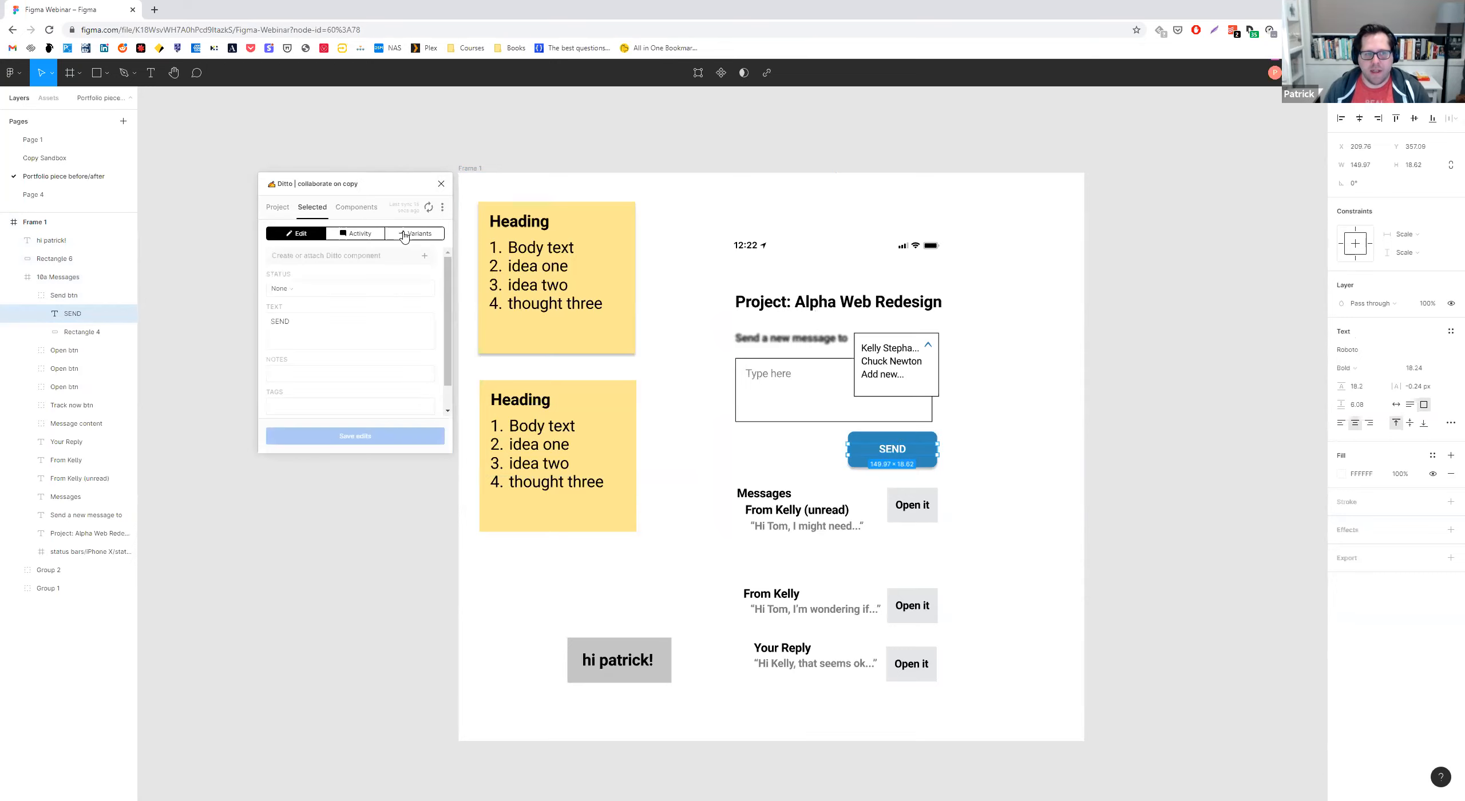
left_click(313, 292)
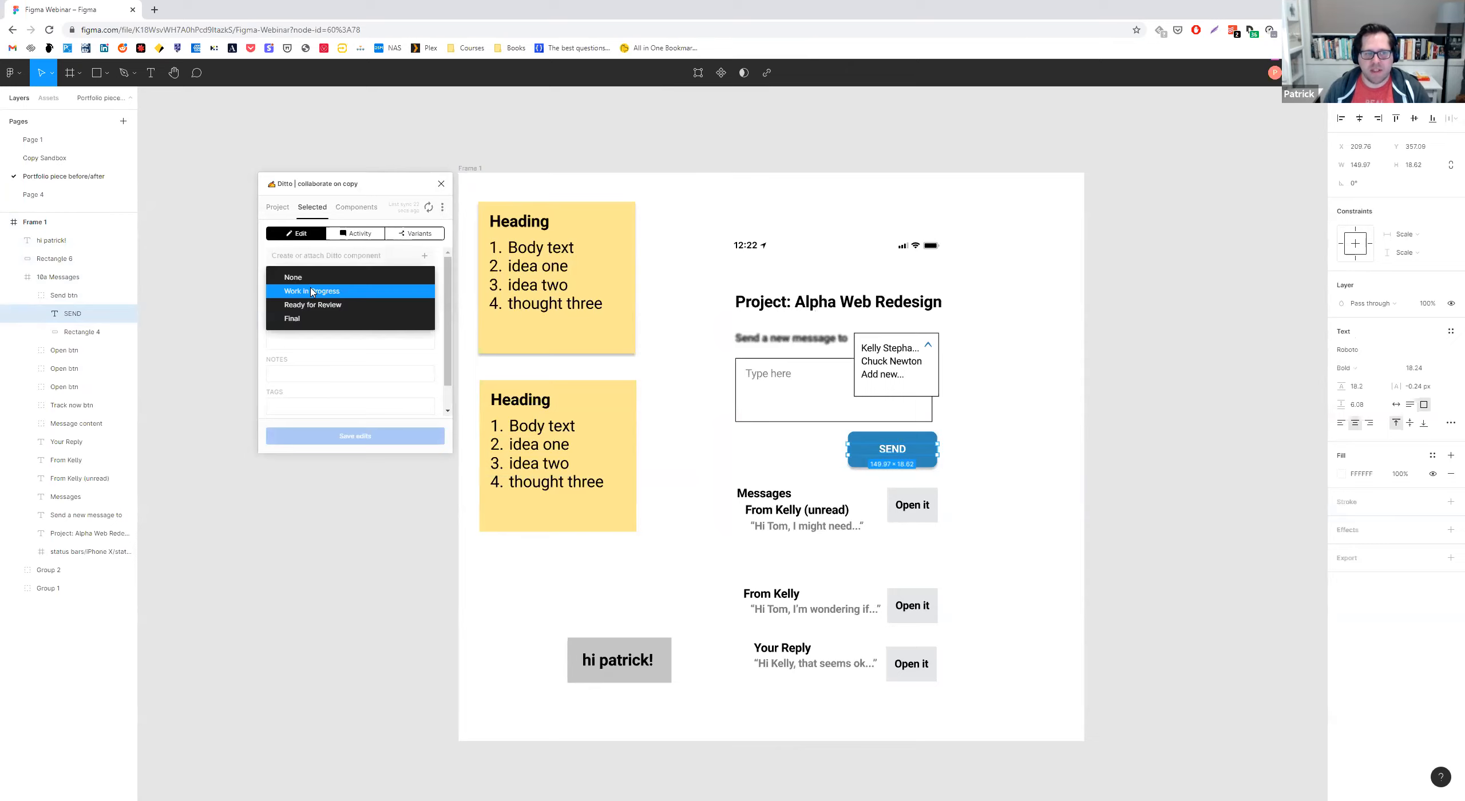
left_click(309, 293)
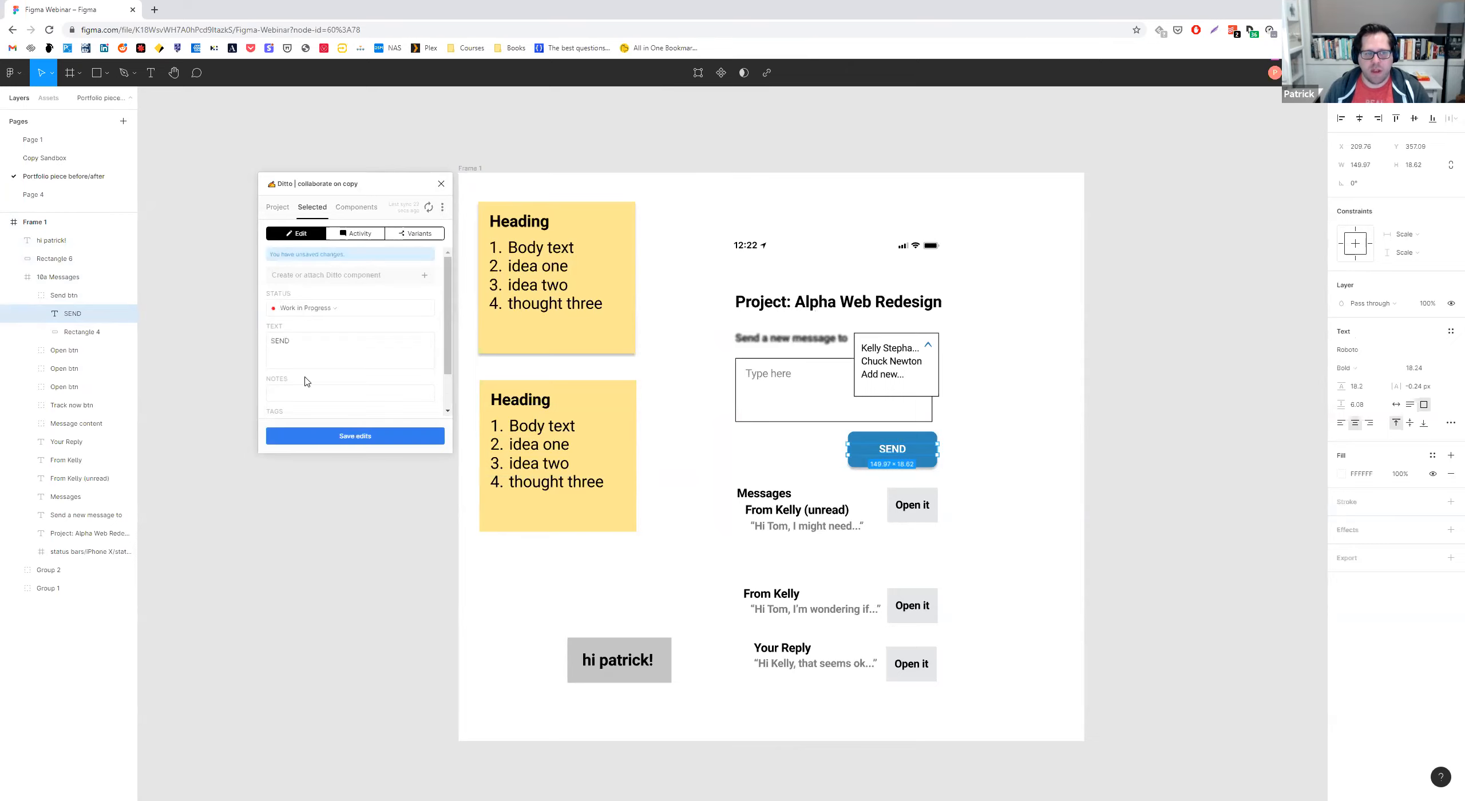
Add the note "Please don't edit this!" to the SEND text in Ditto.
scroll(304, 367, "down", 1)
left_click(296, 349)
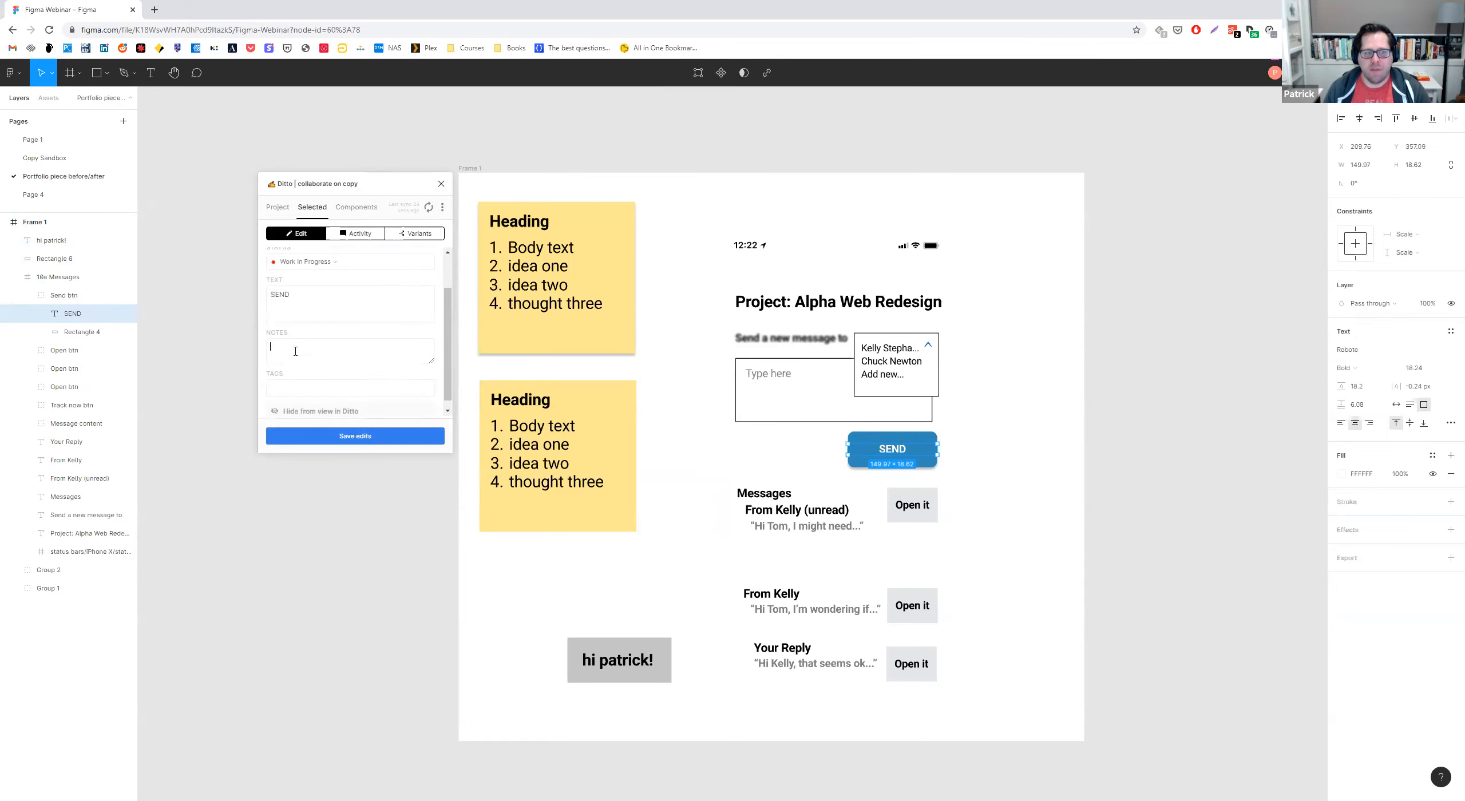
type("PO")
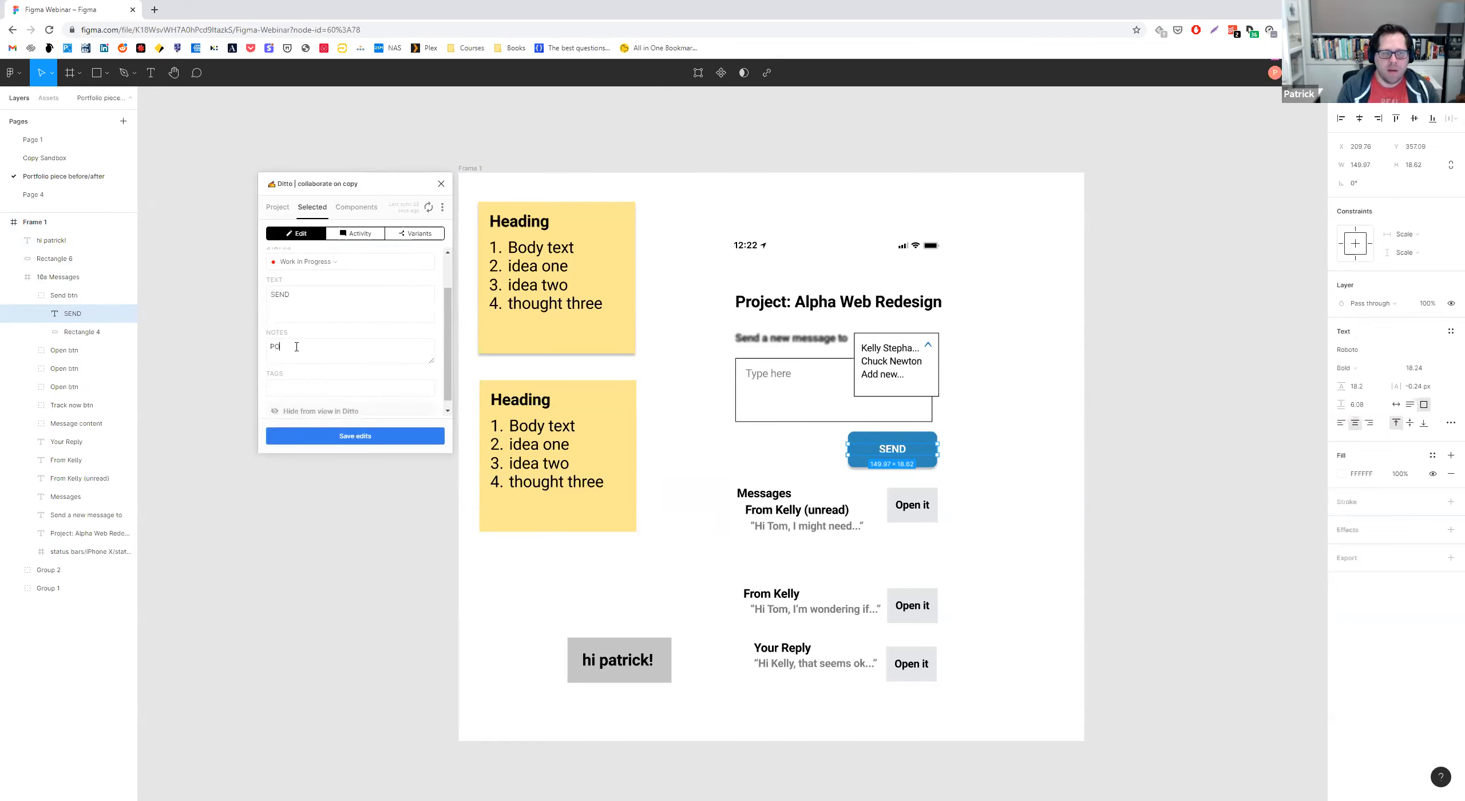
key("BackSpace")
type("leaserdon't edit this!")
scroll(298, 364, "down", 1)
left_click(299, 382)
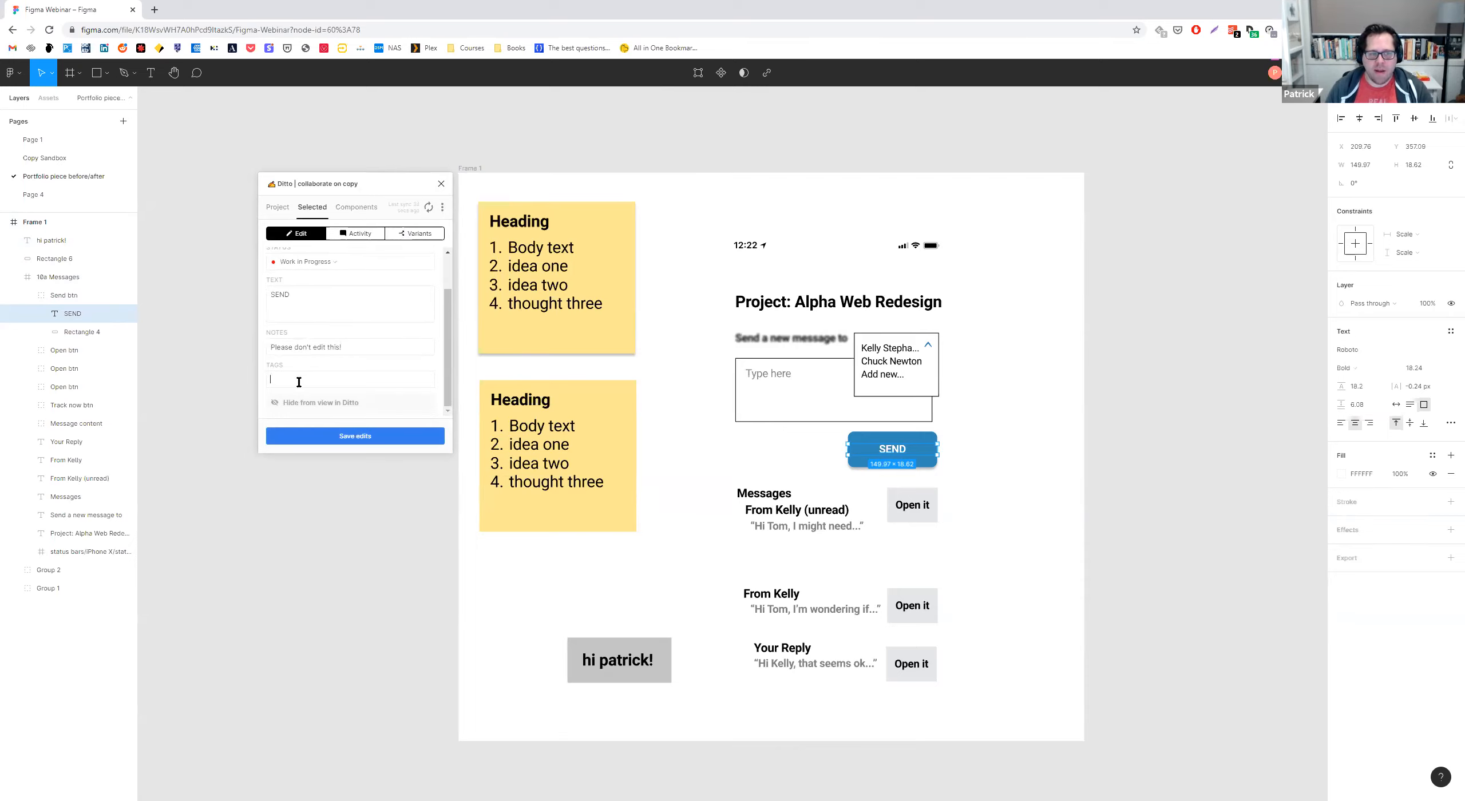
scroll(319, 374, "up", 1)
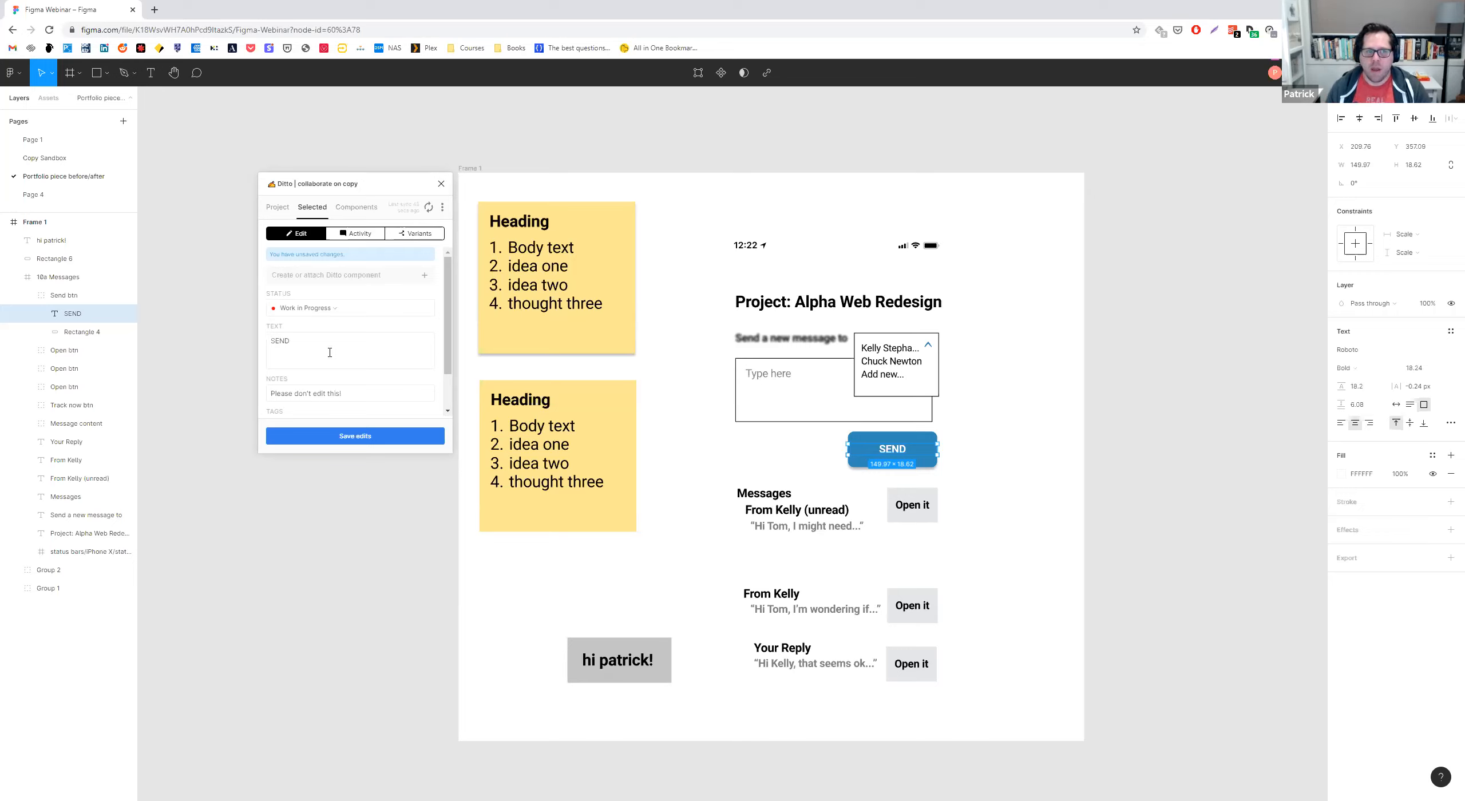
View Ditto's component suggestions, close the plugin and clear the selection.
left_click(352, 208)
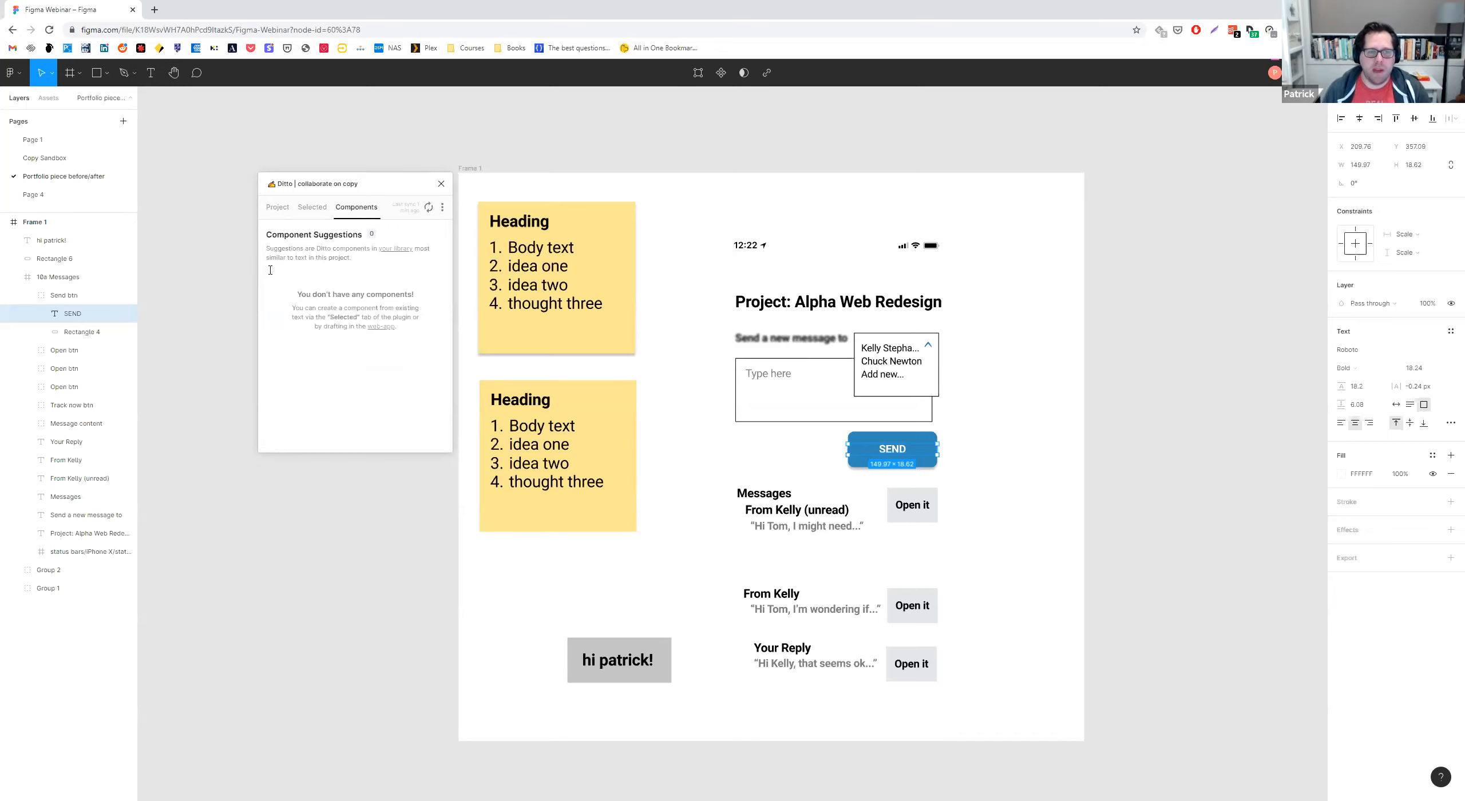
left_click(441, 184)
left_click(396, 152)
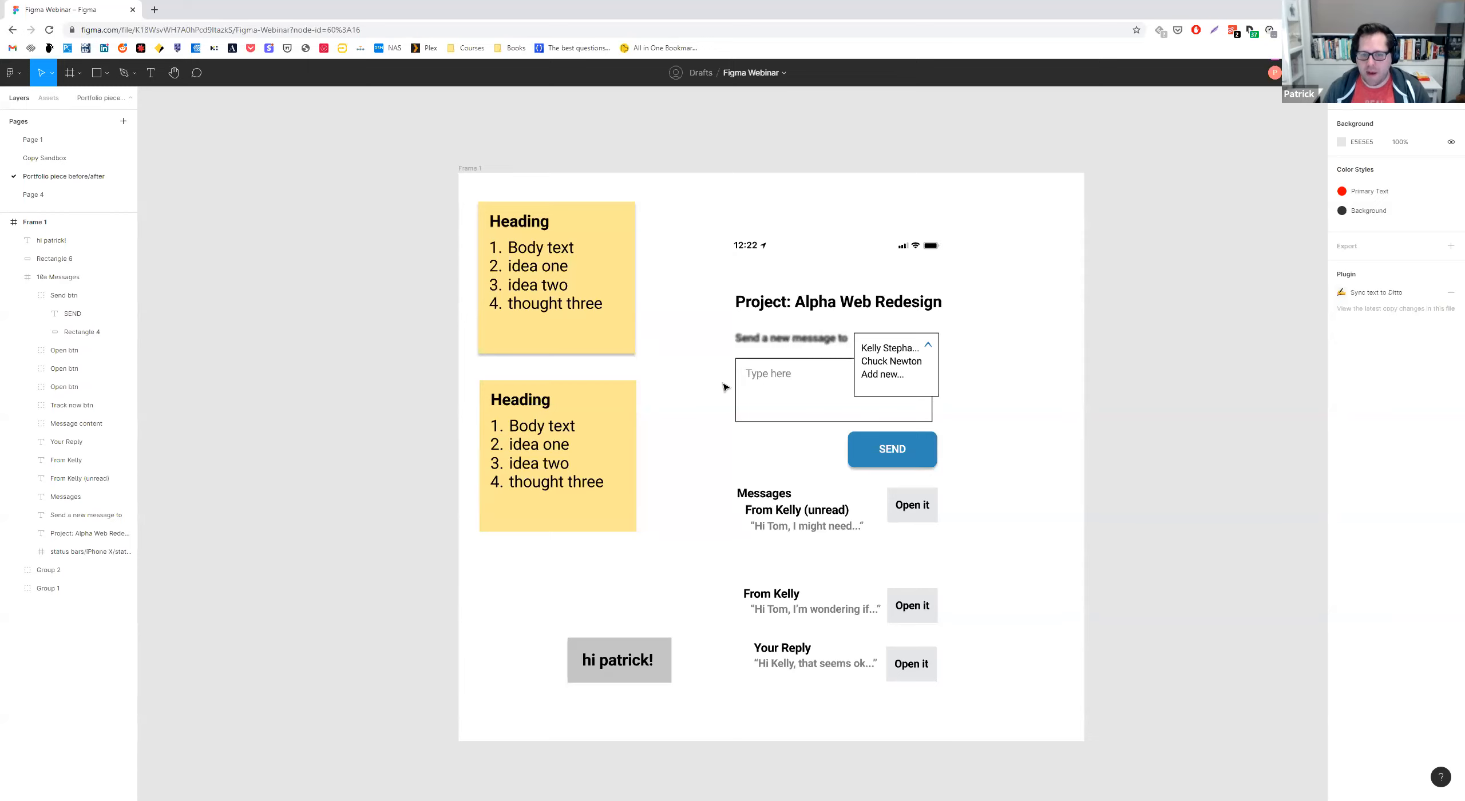
Post a comment on the SEND button that mentions the UXWC instructor and reads "PLEASE do not touch this!".
key("c")
left_click(910, 442)
type("@carly")
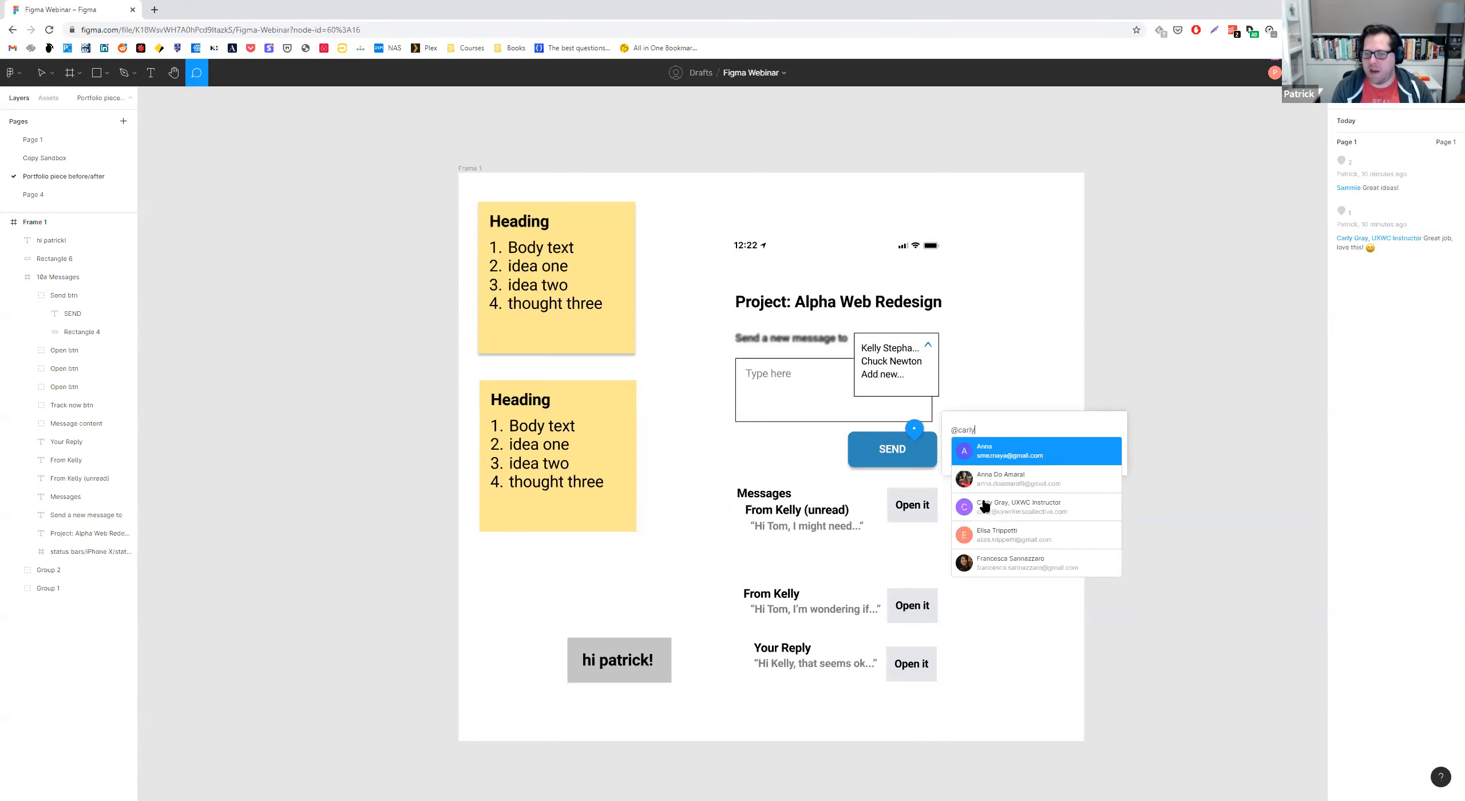
left_click(984, 506)
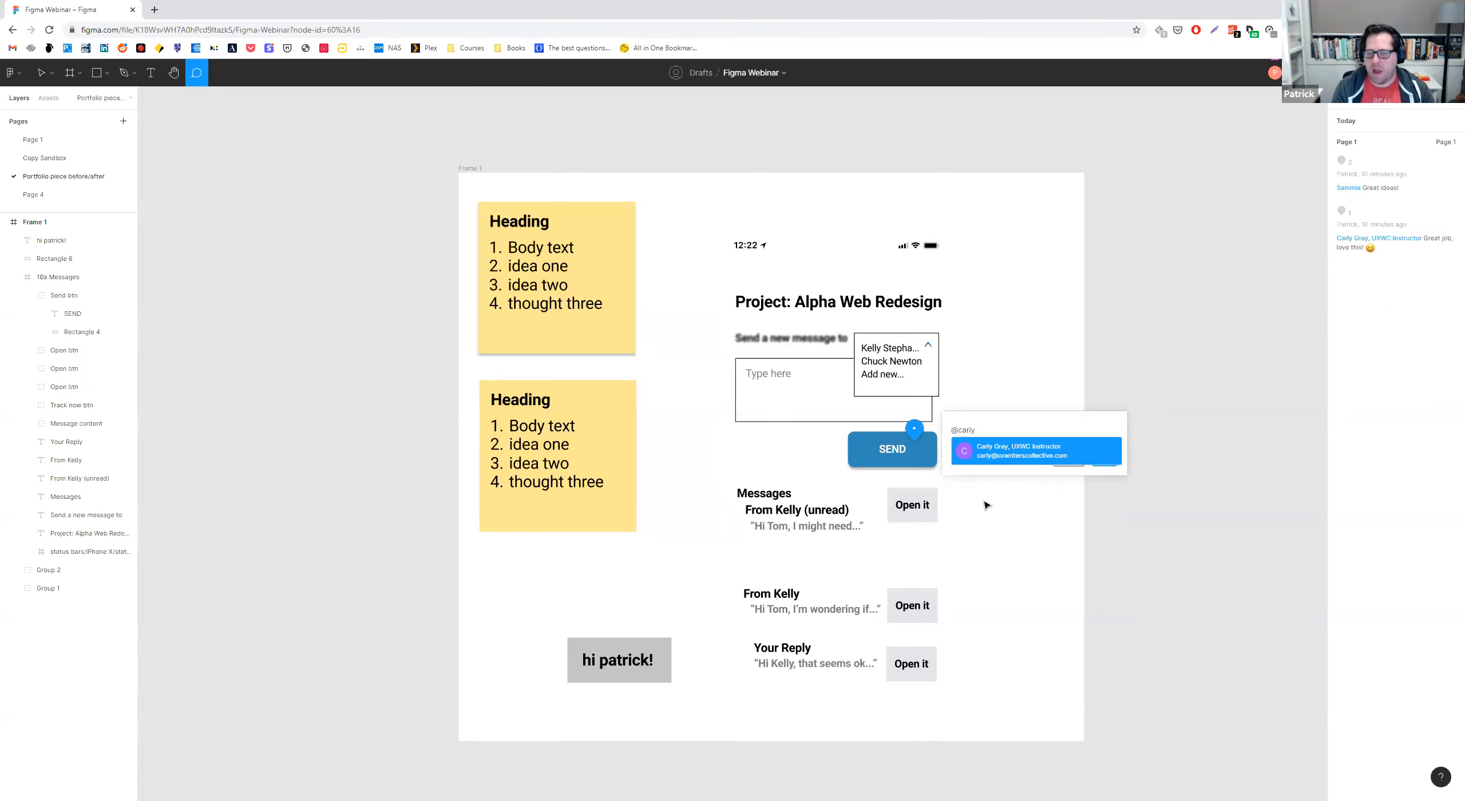
type("PL")
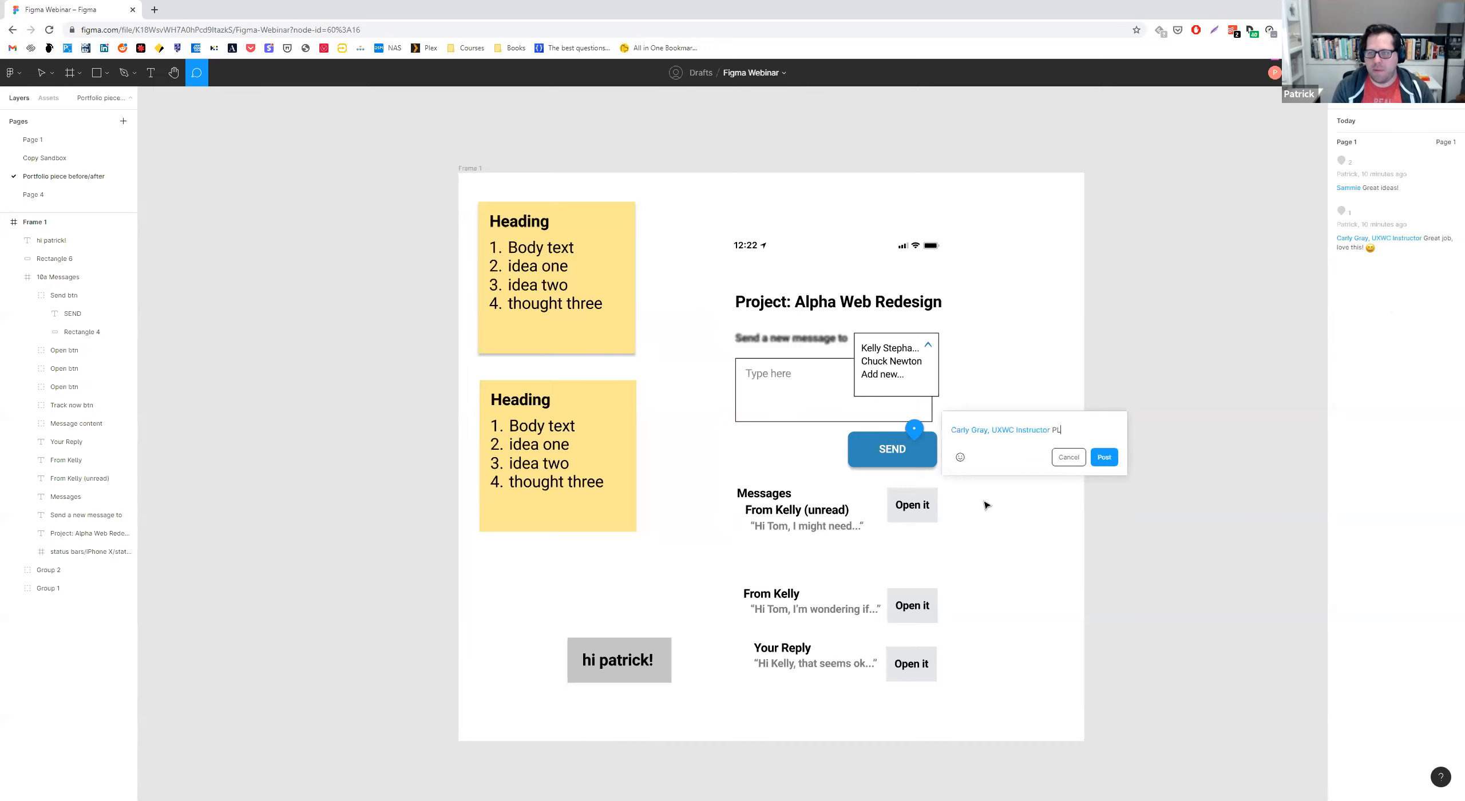
type("EASE do not touch this!")
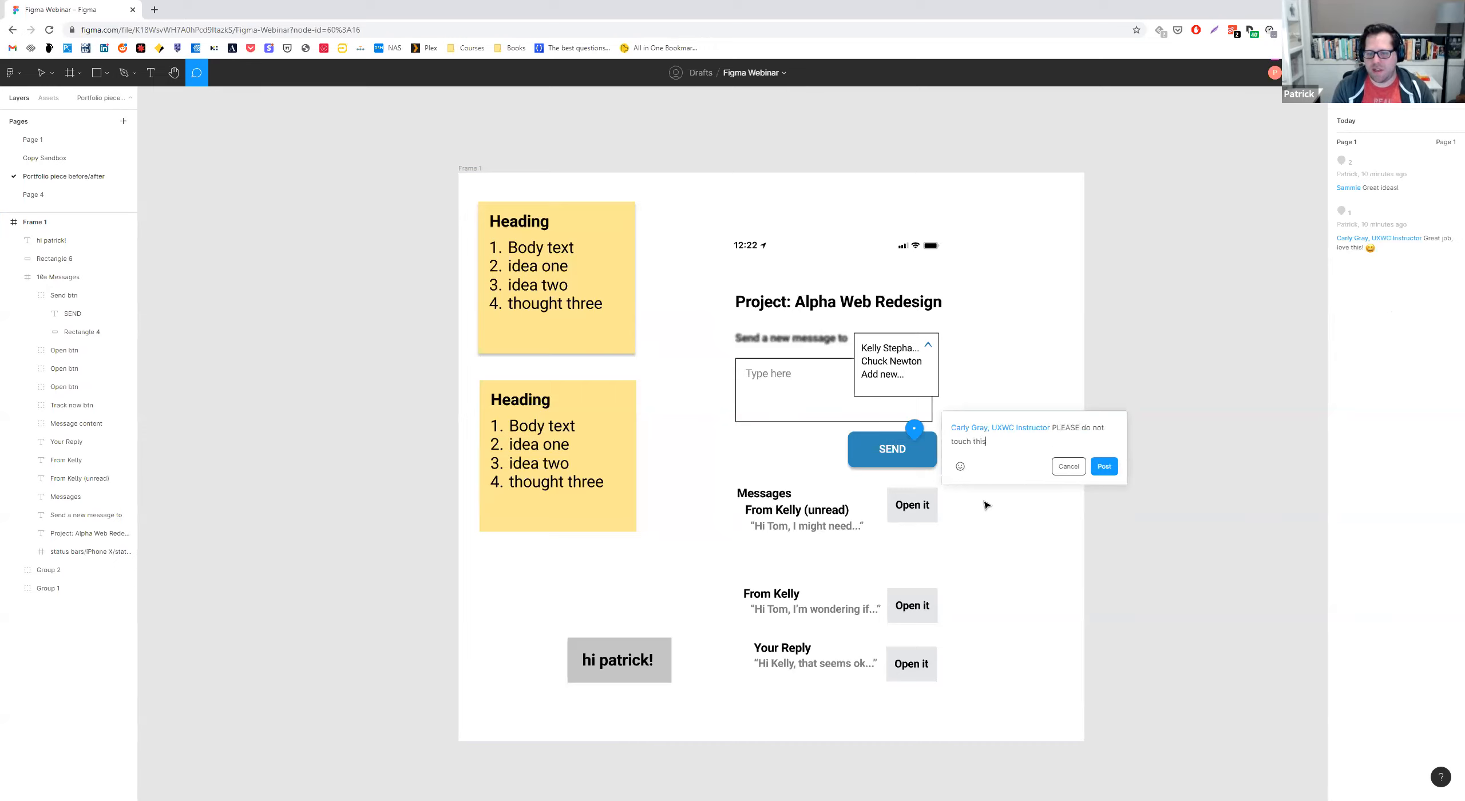
left_click(1104, 470)
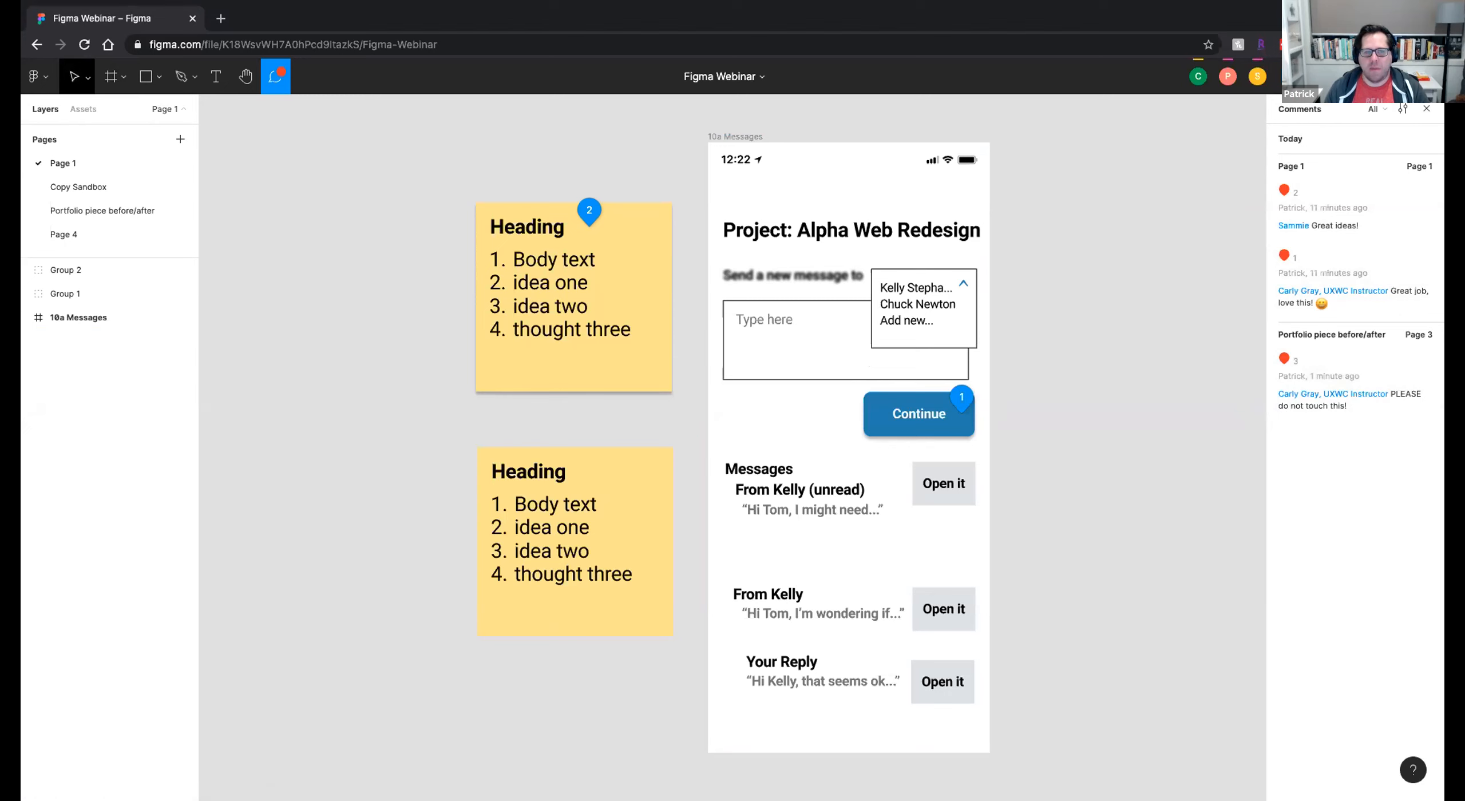
Lock the Send btn group in Page 1's 10a Messages frame, and hide and reshow it.
left_click(74, 77)
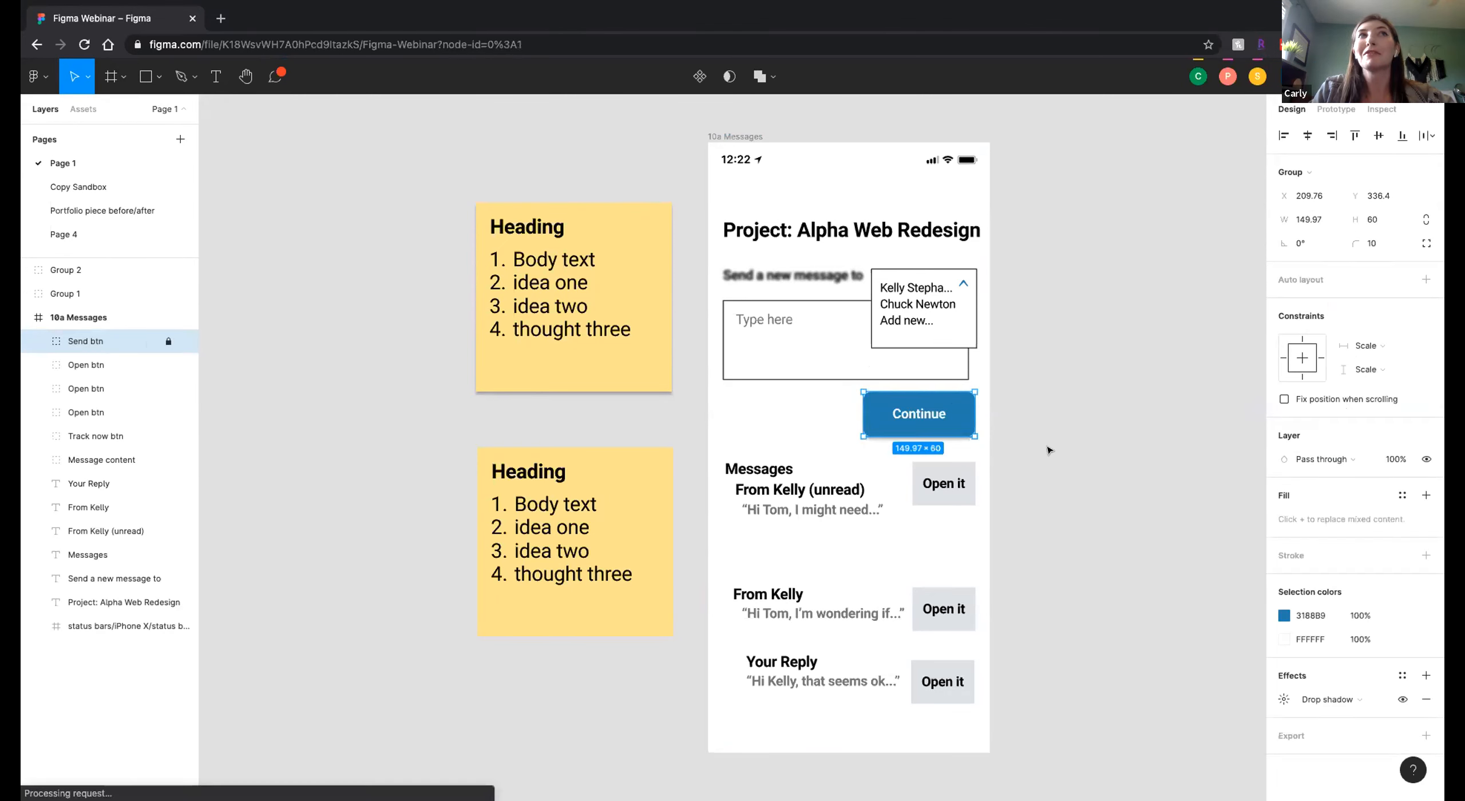
left_click(168, 341)
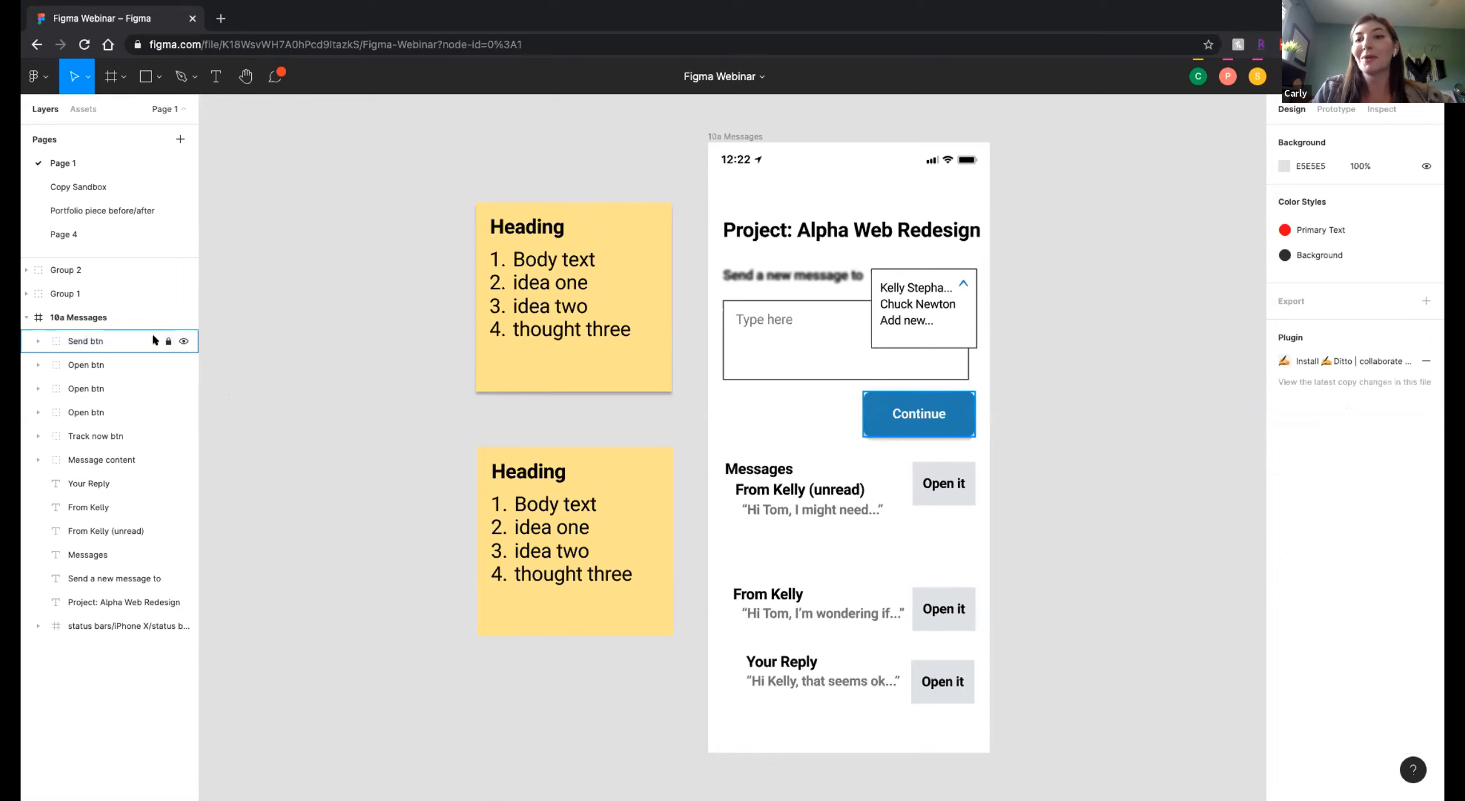
left_click(183, 341)
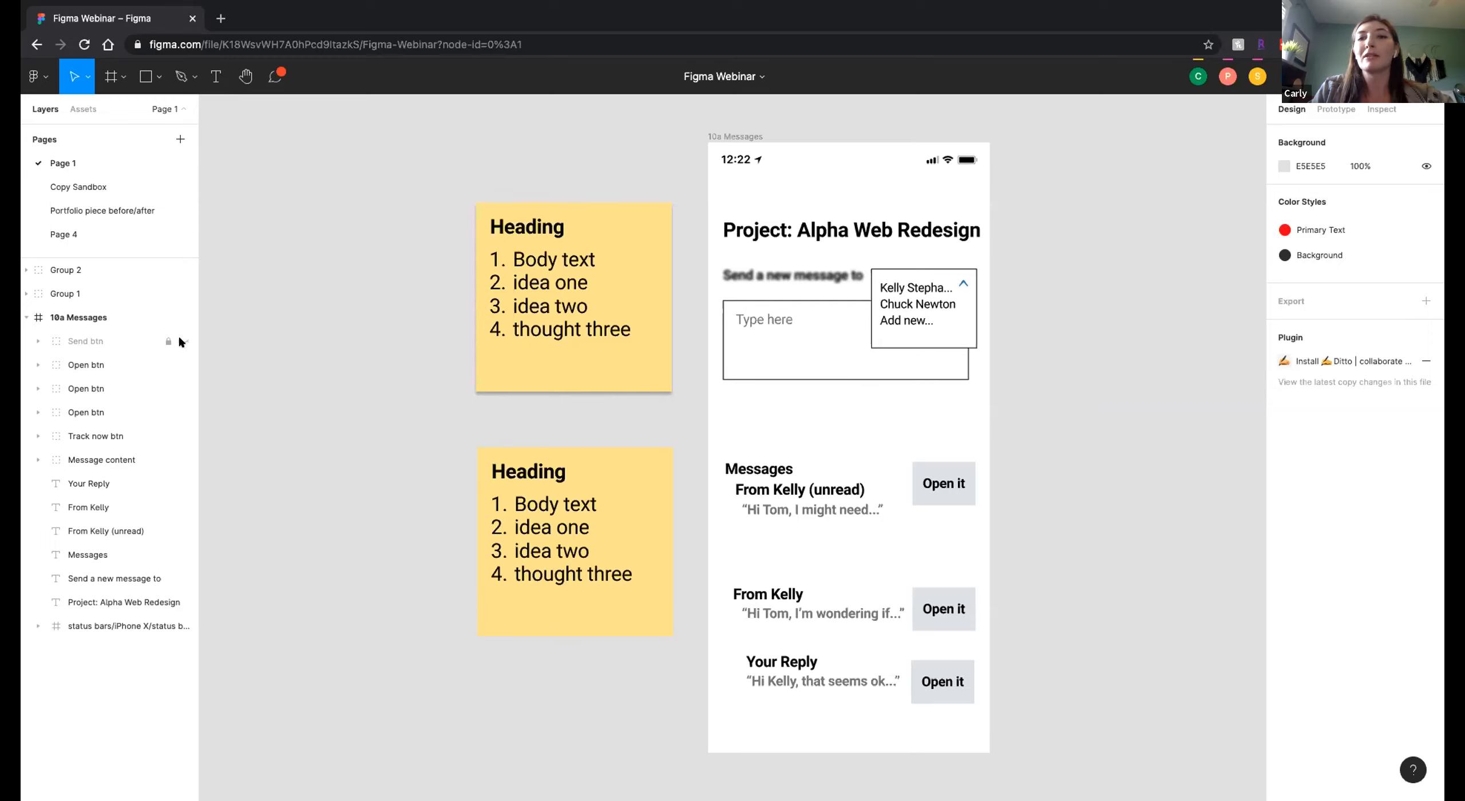
left_click(183, 341)
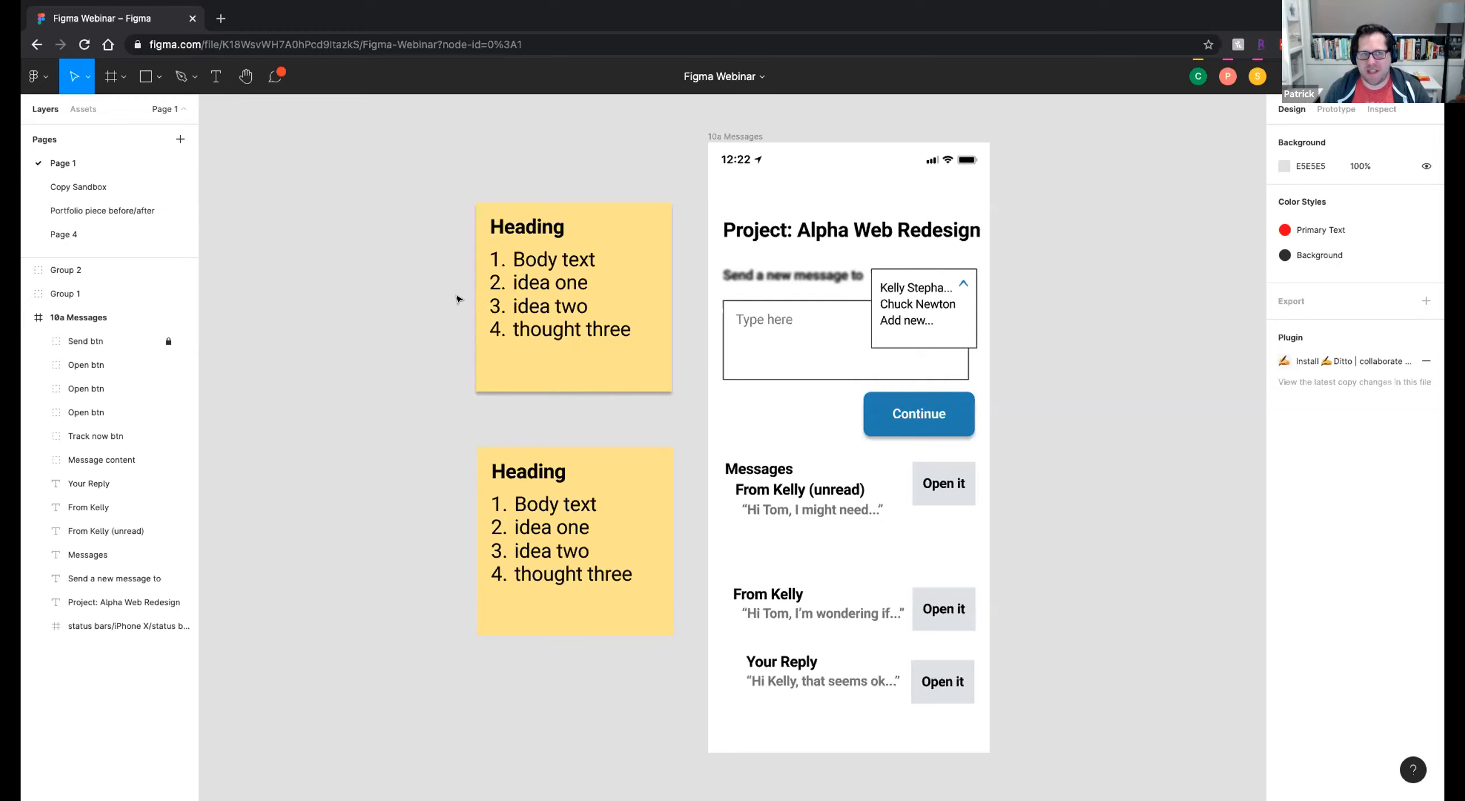
Show the file's comments and leave comment mode.
left_click(275, 76)
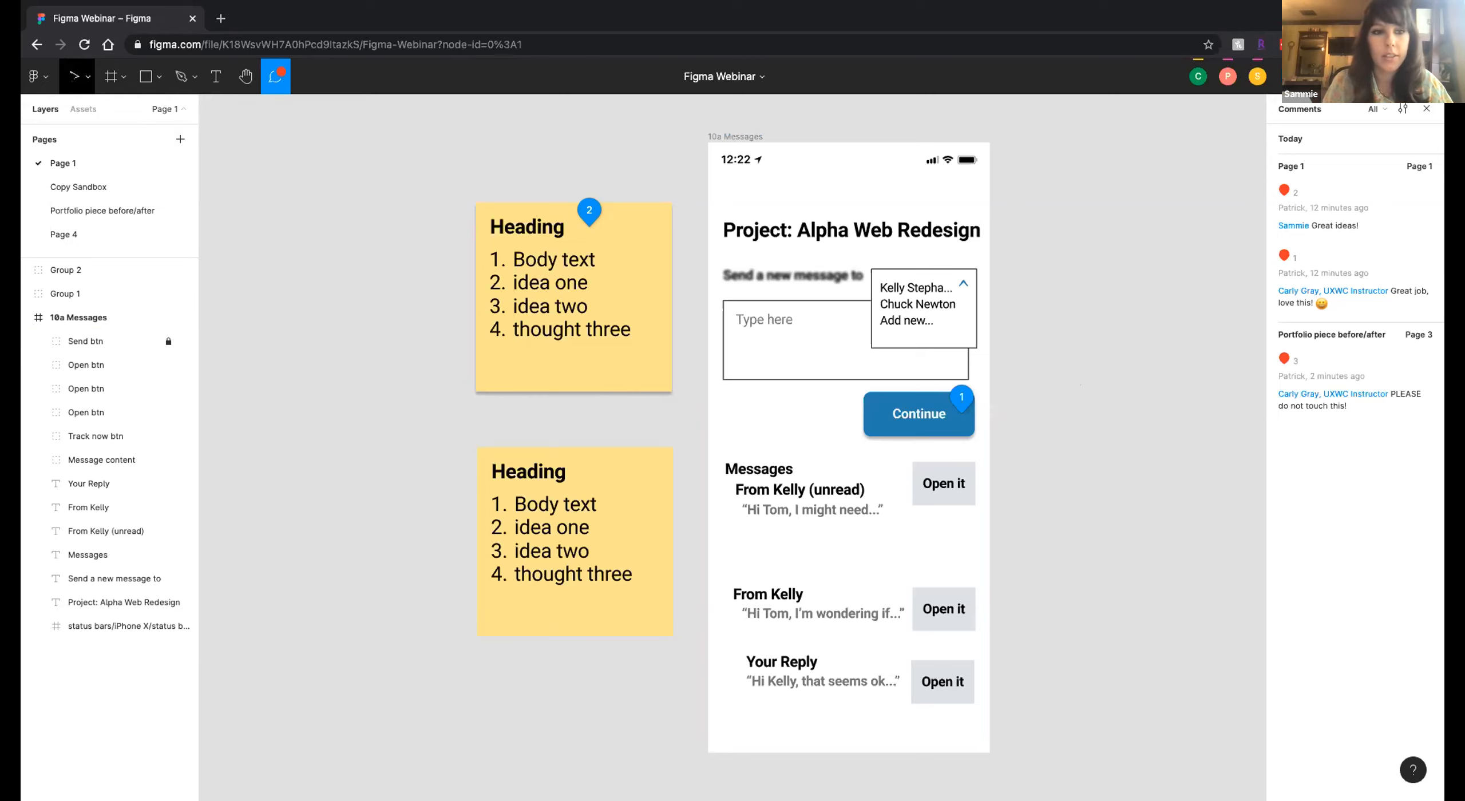
left_click(74, 76)
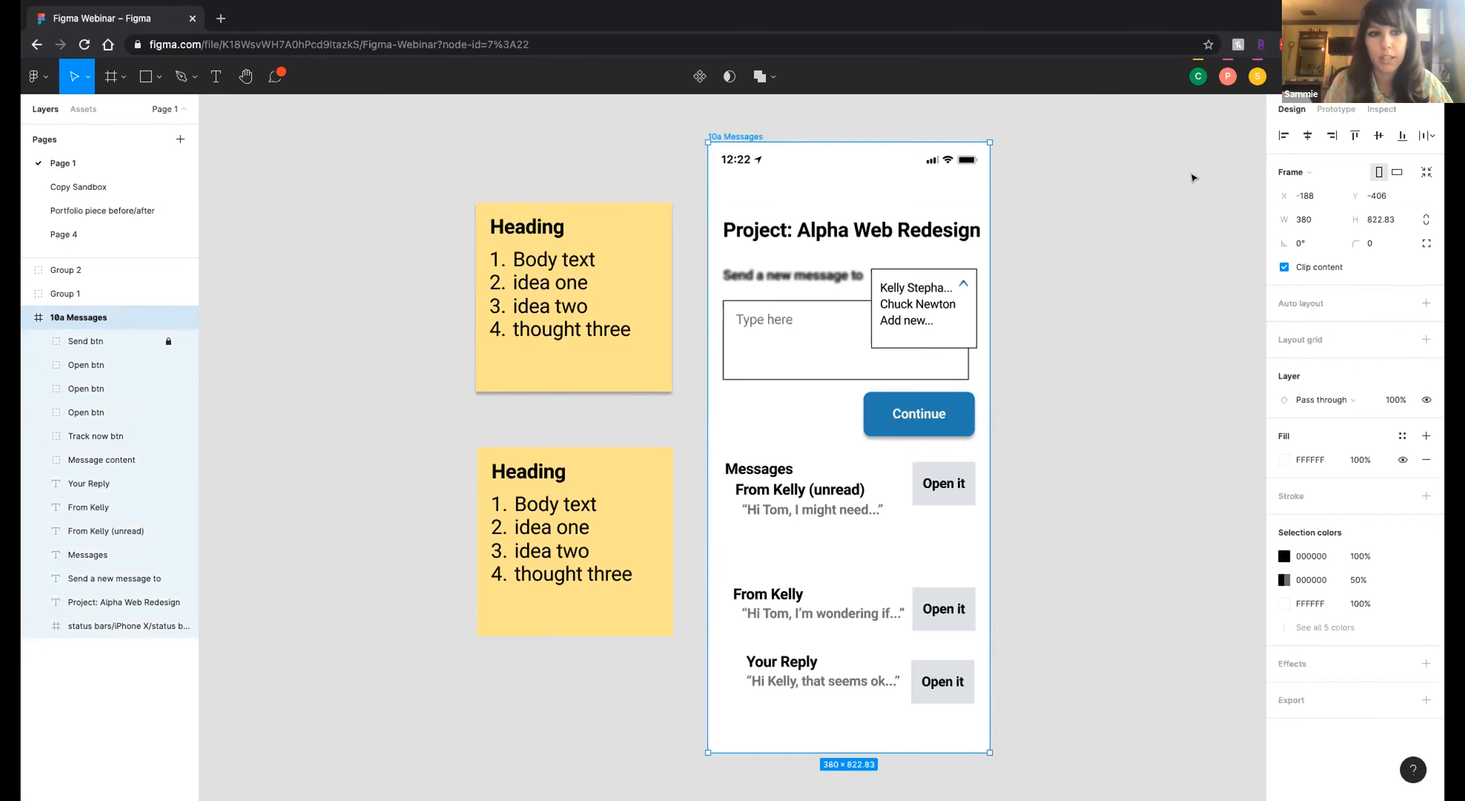
scroll(1160, 288, "right", 2)
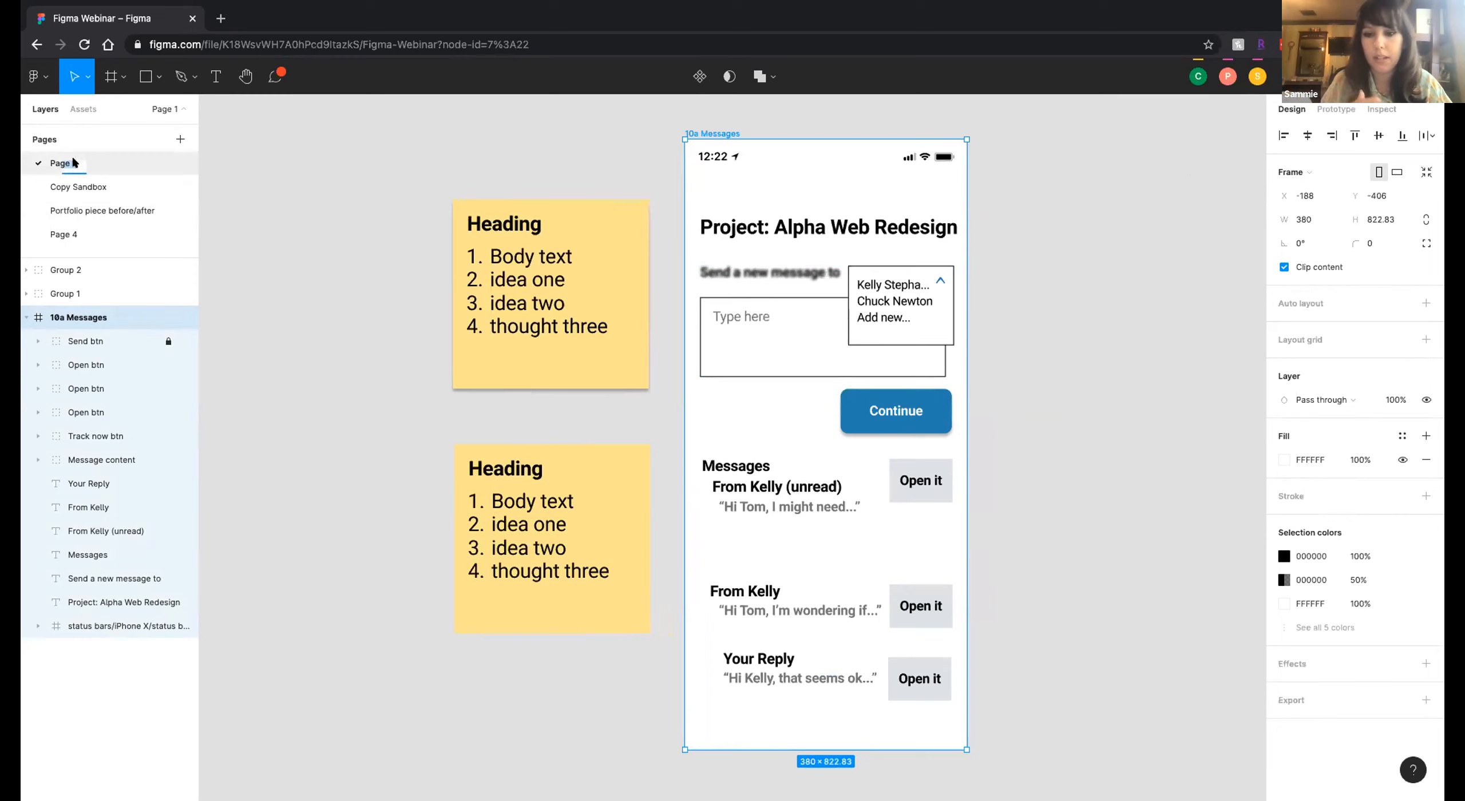
Rename Page 1 as Final.
double_click(53, 164)
left_click_drag(76, 162, 49, 162)
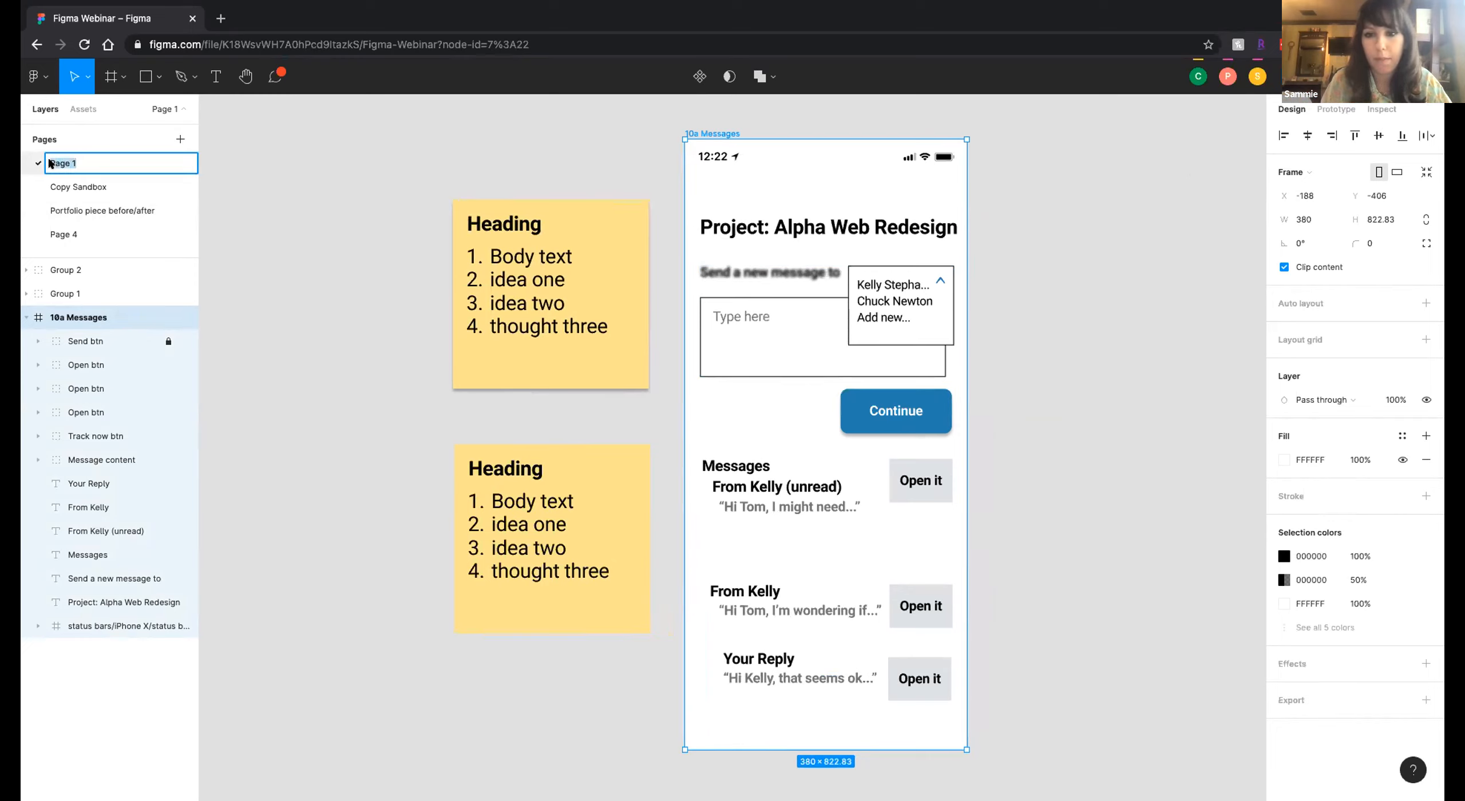
type("Fina")
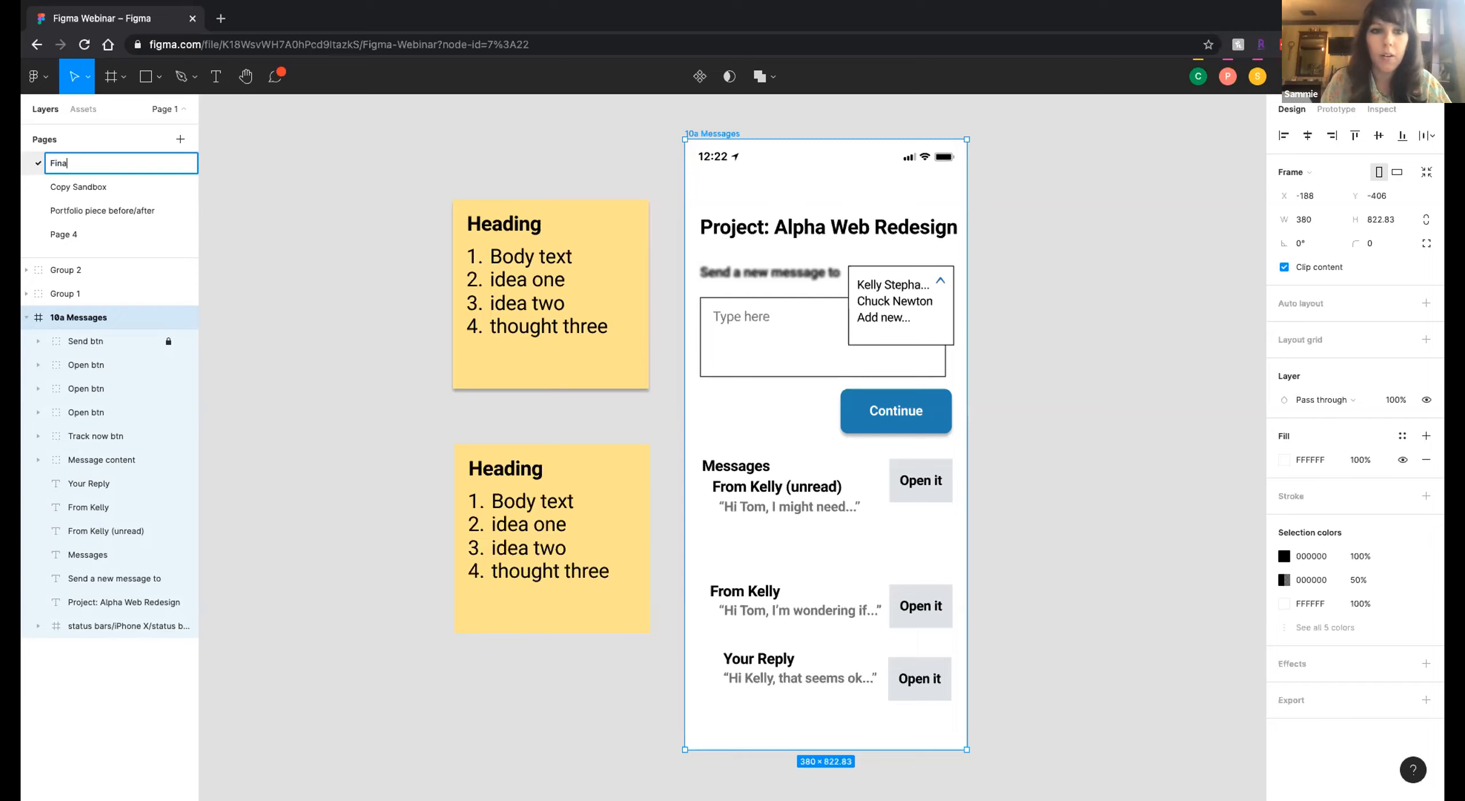
type("l")
left_click(379, 280)
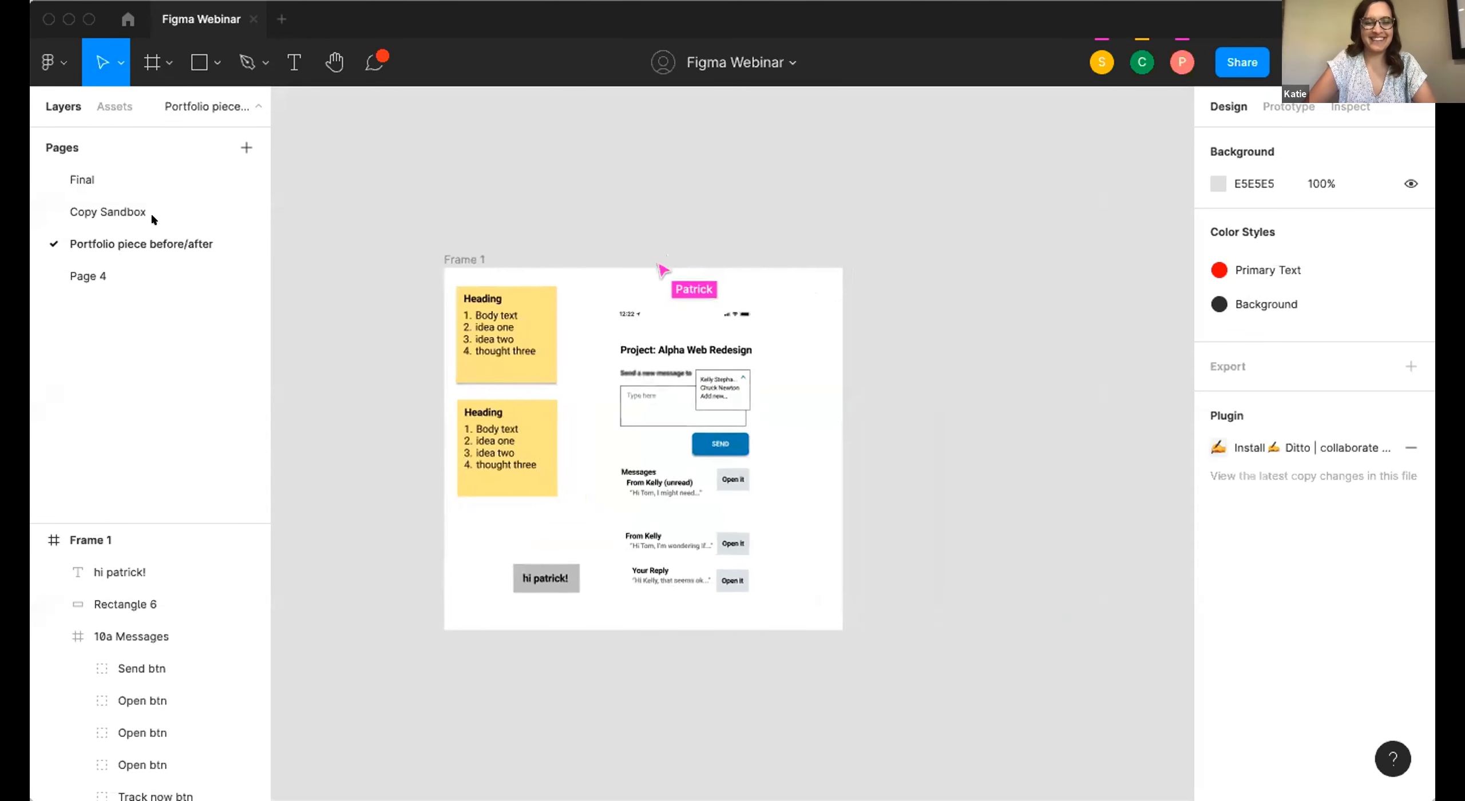
View the Copy Sandbox page, return to Portfolio piece before/after and select the Send btn group in the 10a Messages frame.
left_click(132, 208)
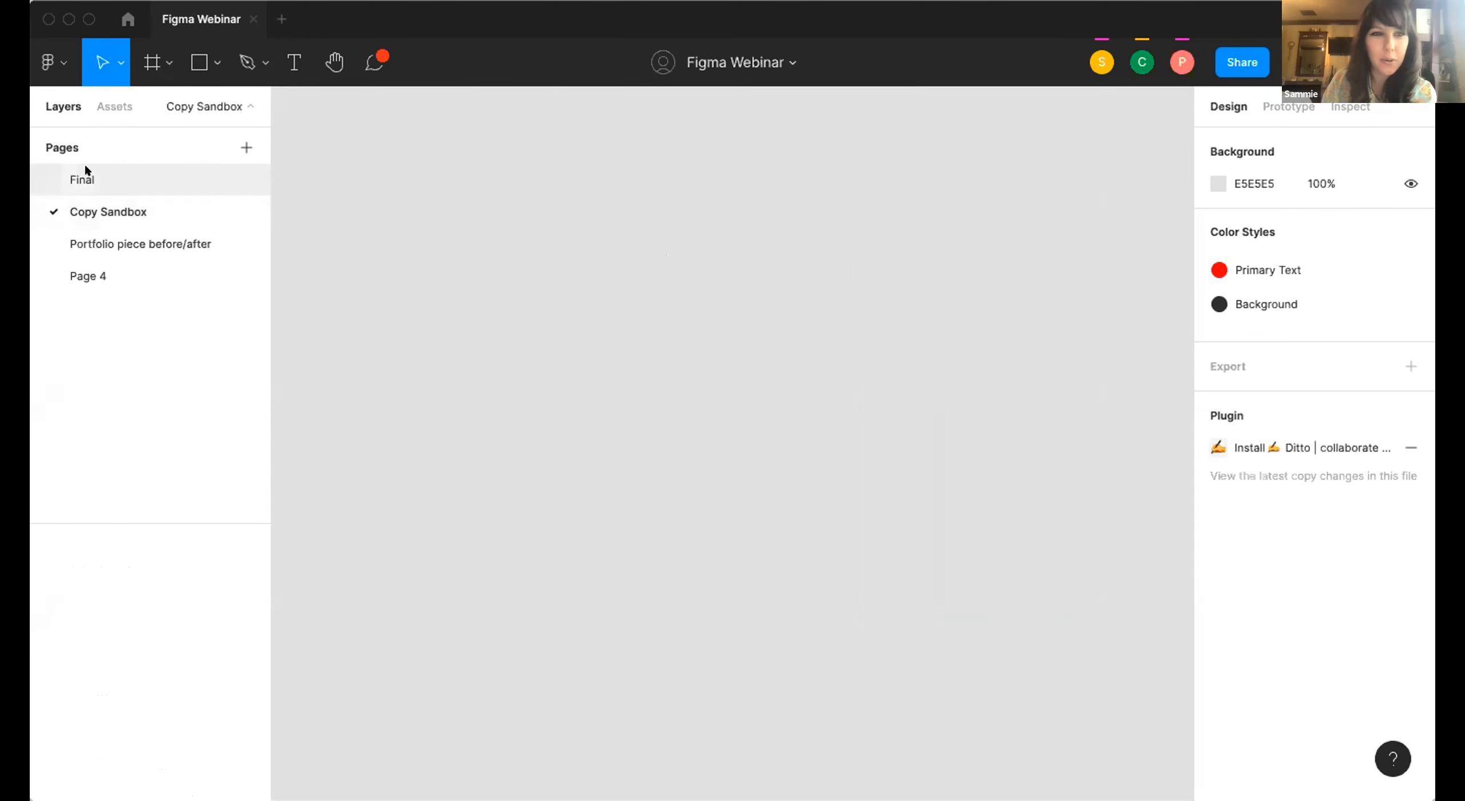
left_click(98, 248)
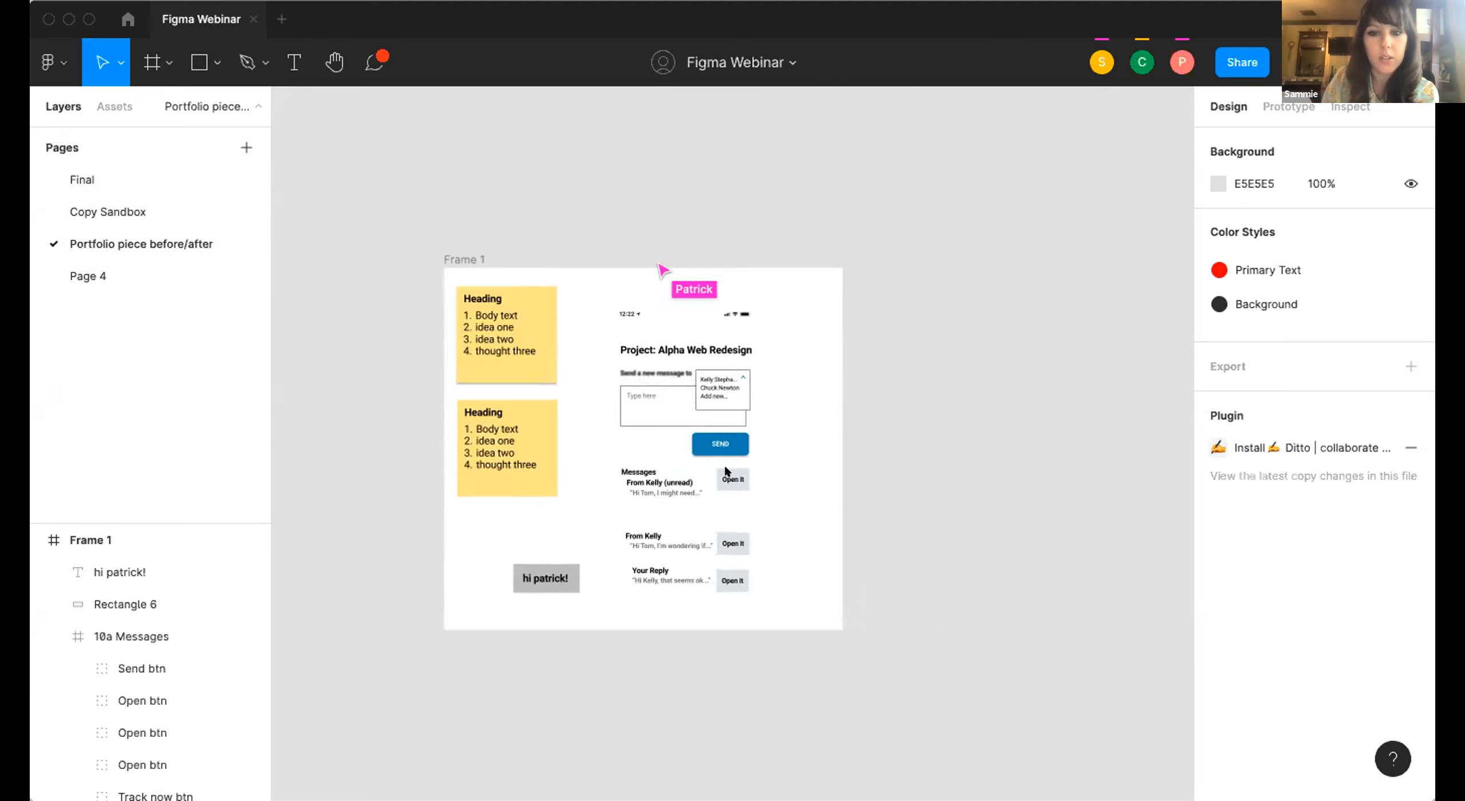
scroll(613, 325, "up", 5)
scroll(744, 426, "up", 3)
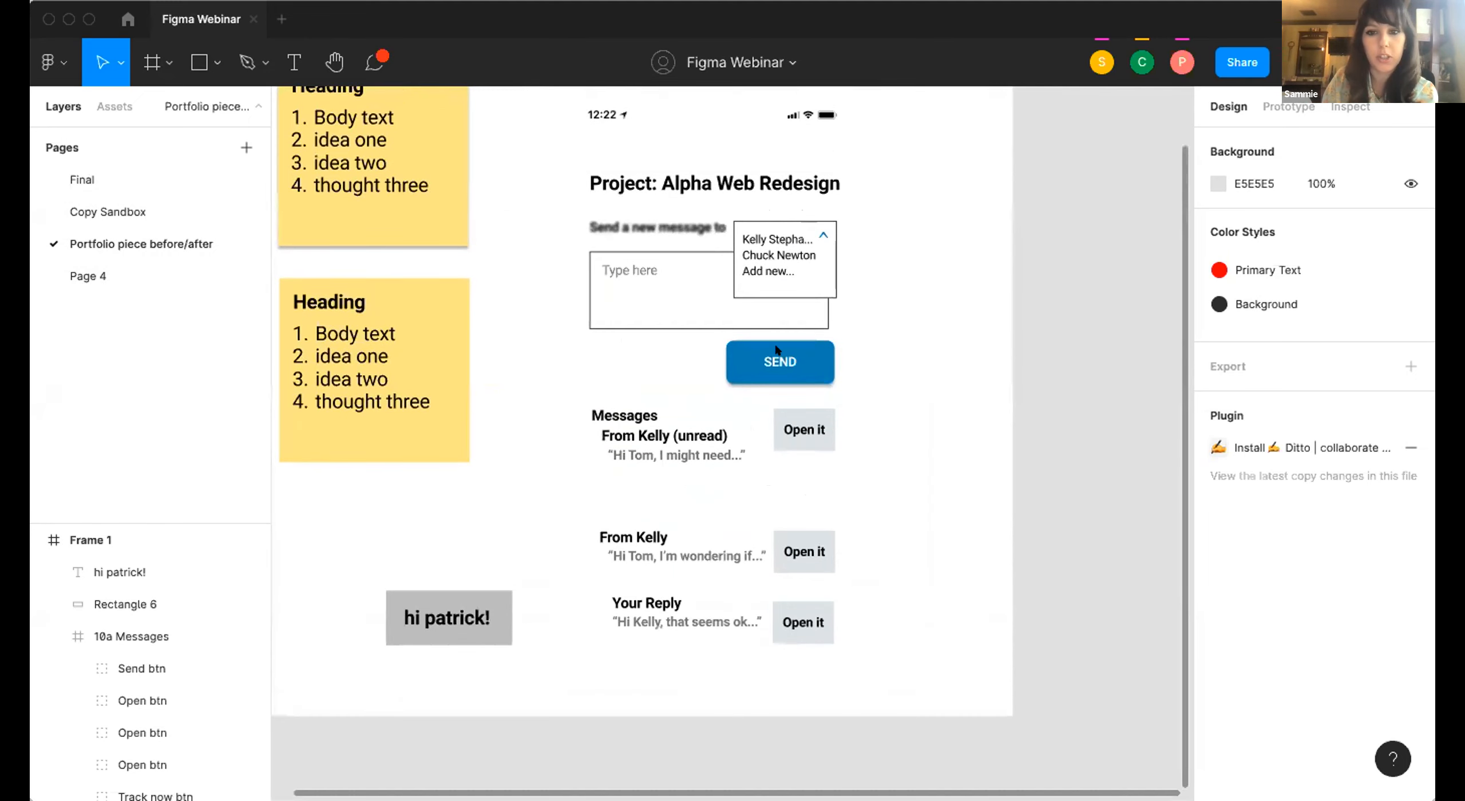
left_click(776, 364)
double_click(776, 364)
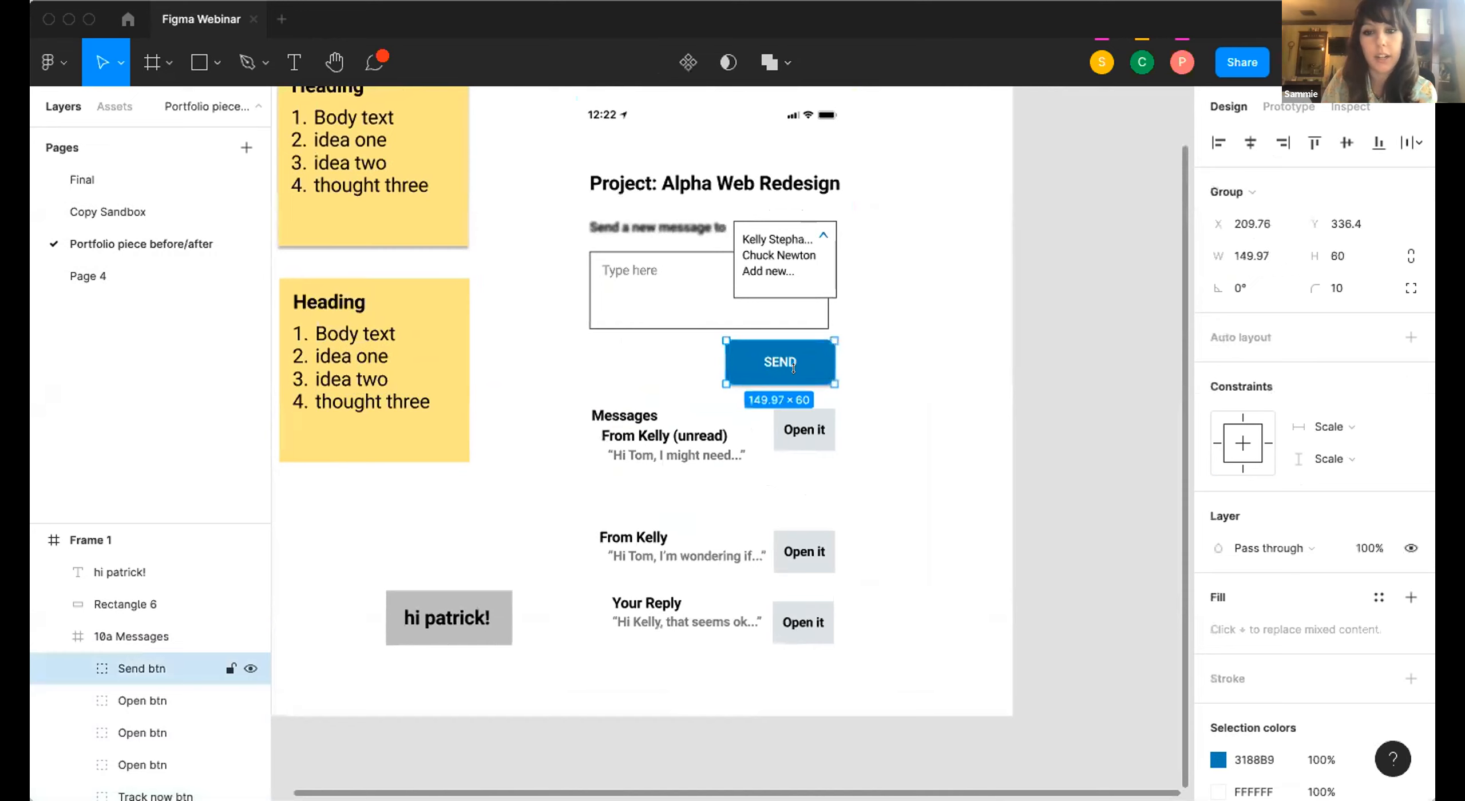
scroll(725, 374, "up", 2)
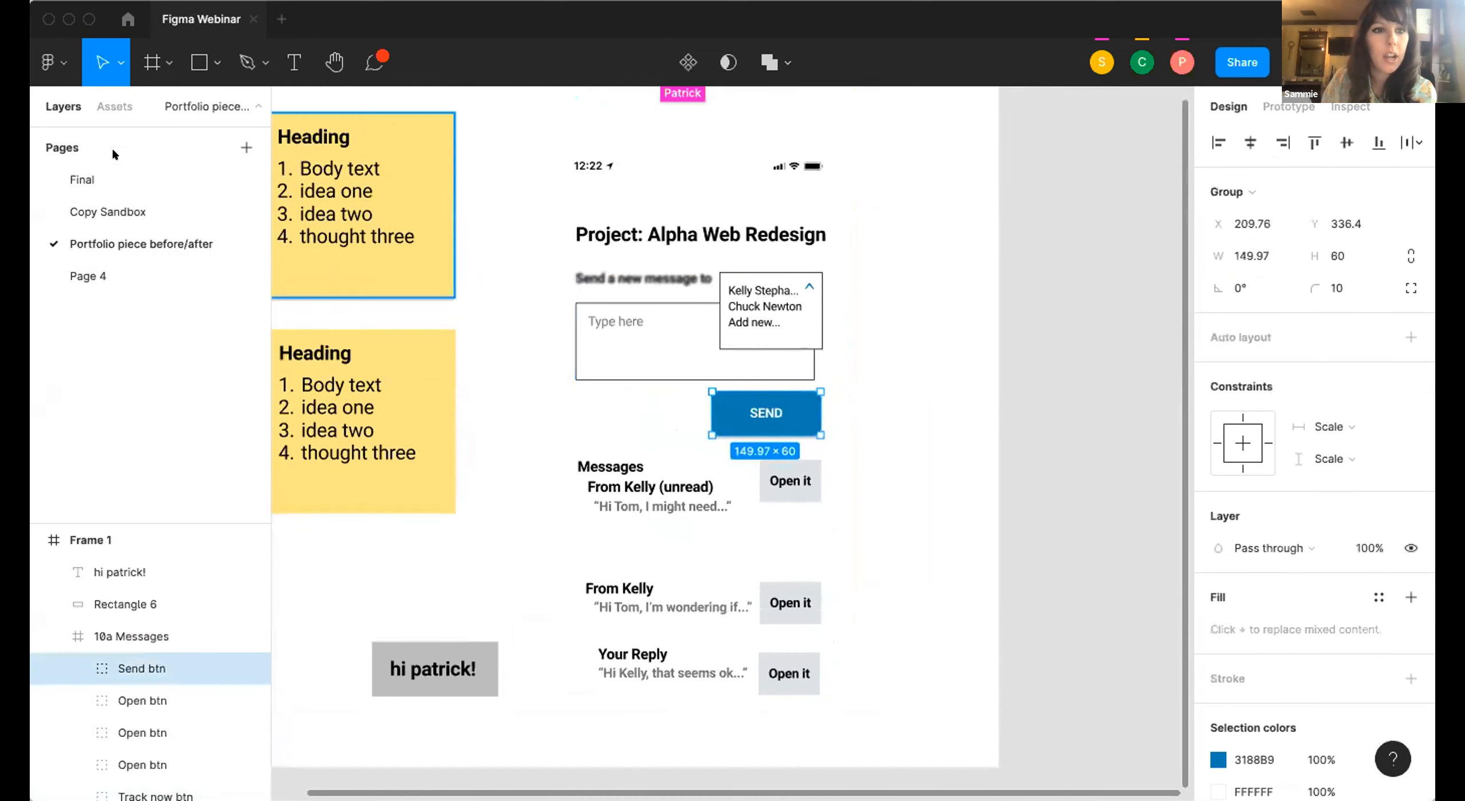
Examine the styles in the shared team library and close the libraries dialog.
left_click(113, 106)
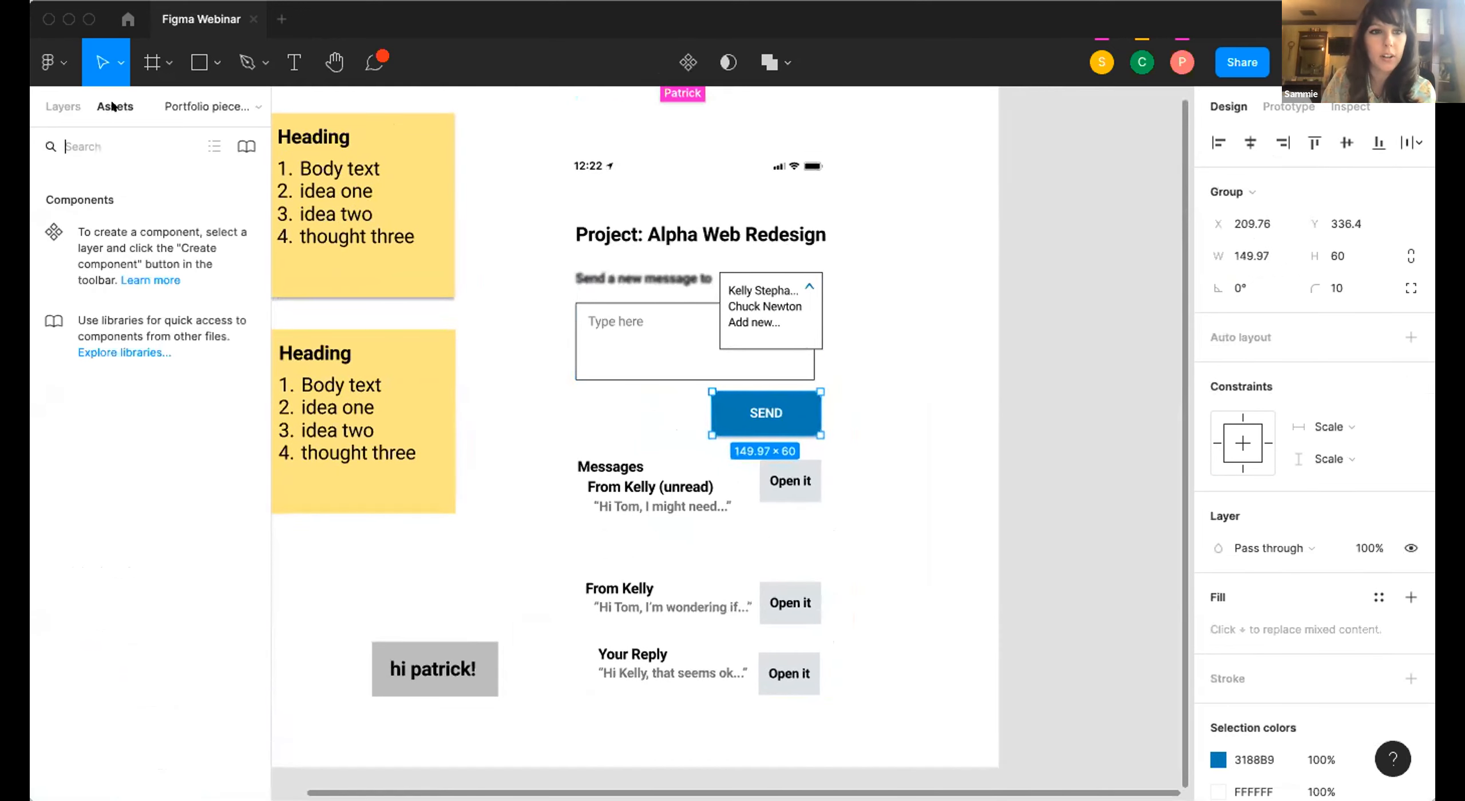
left_click(247, 148)
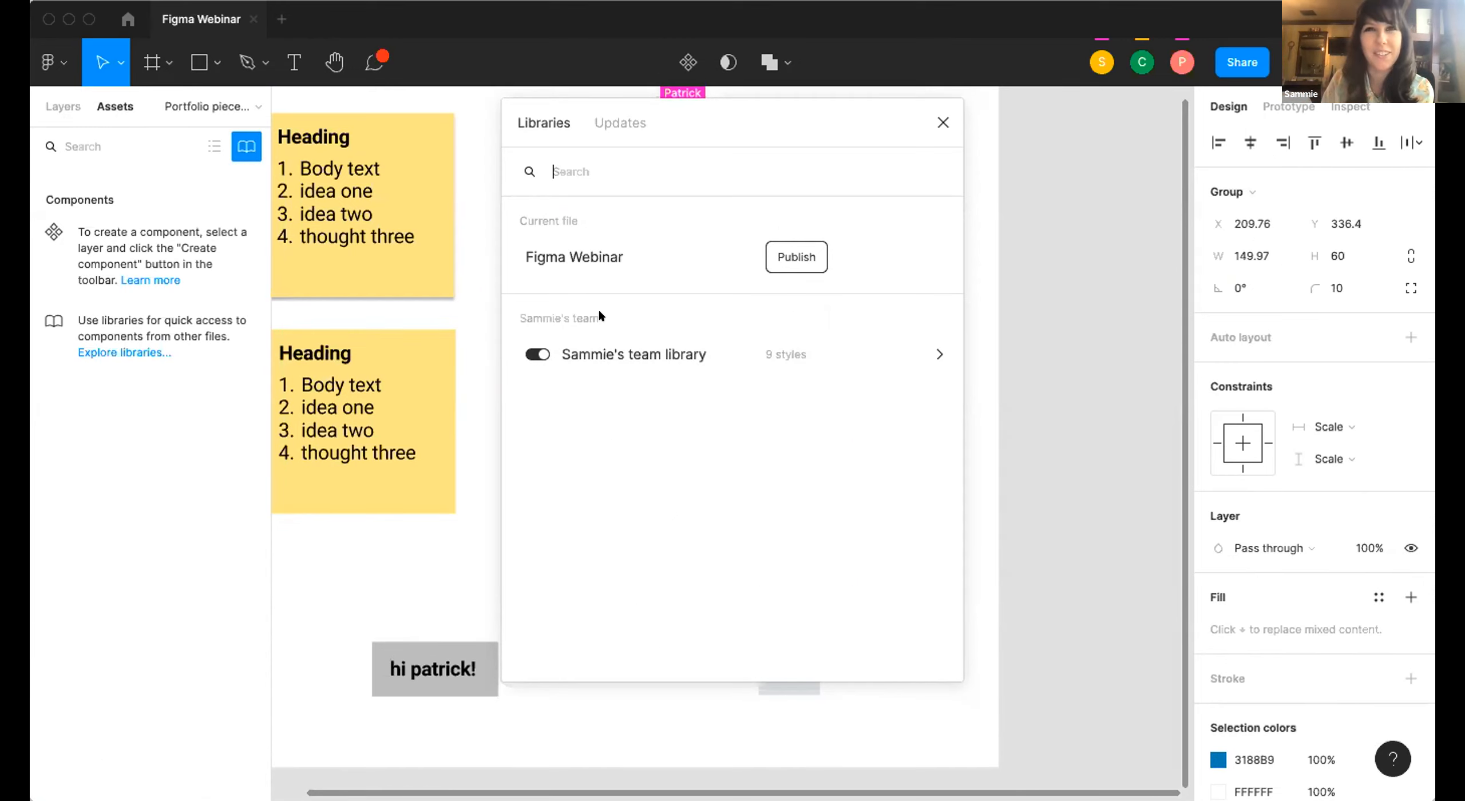
left_click(692, 356)
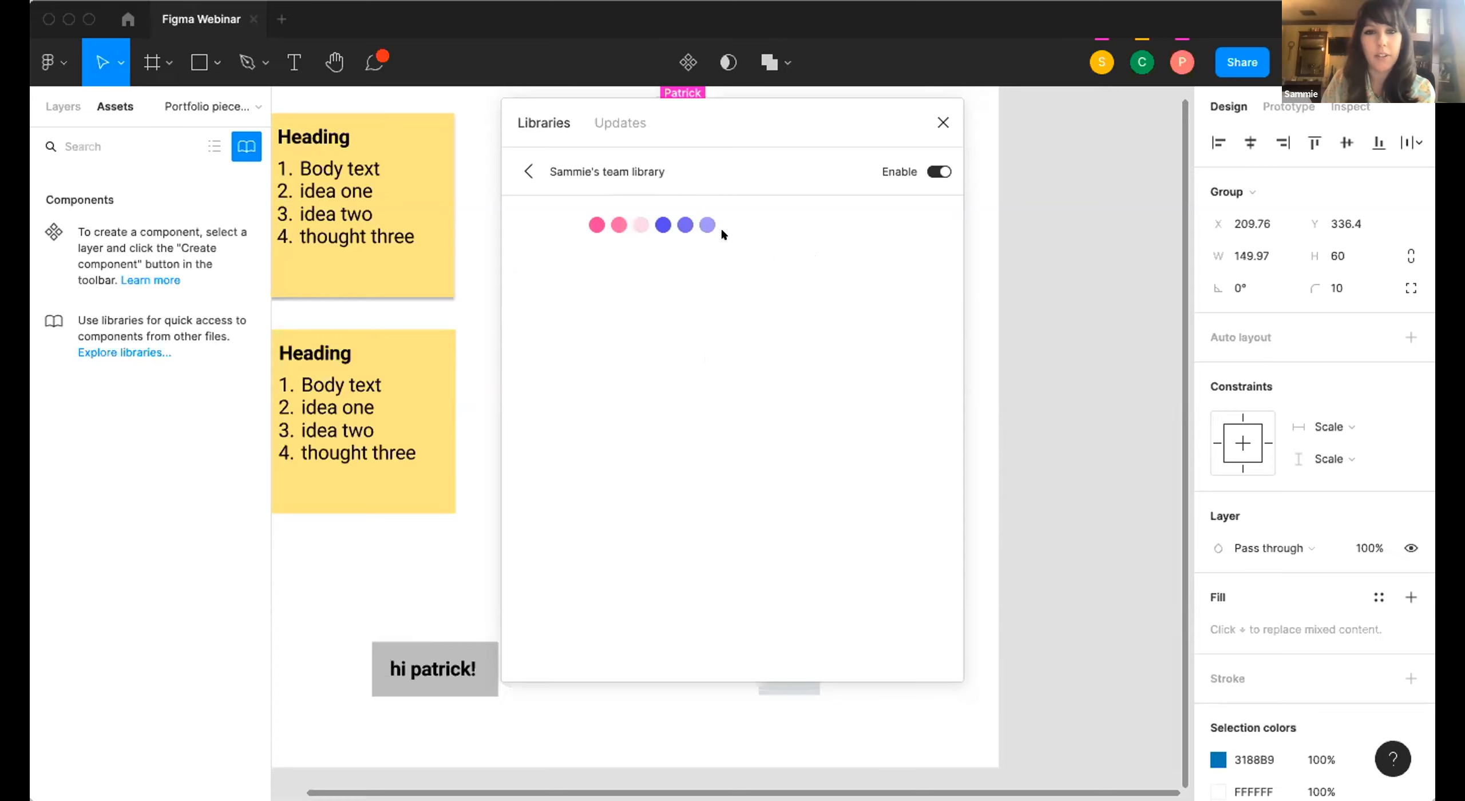
left_click(530, 170)
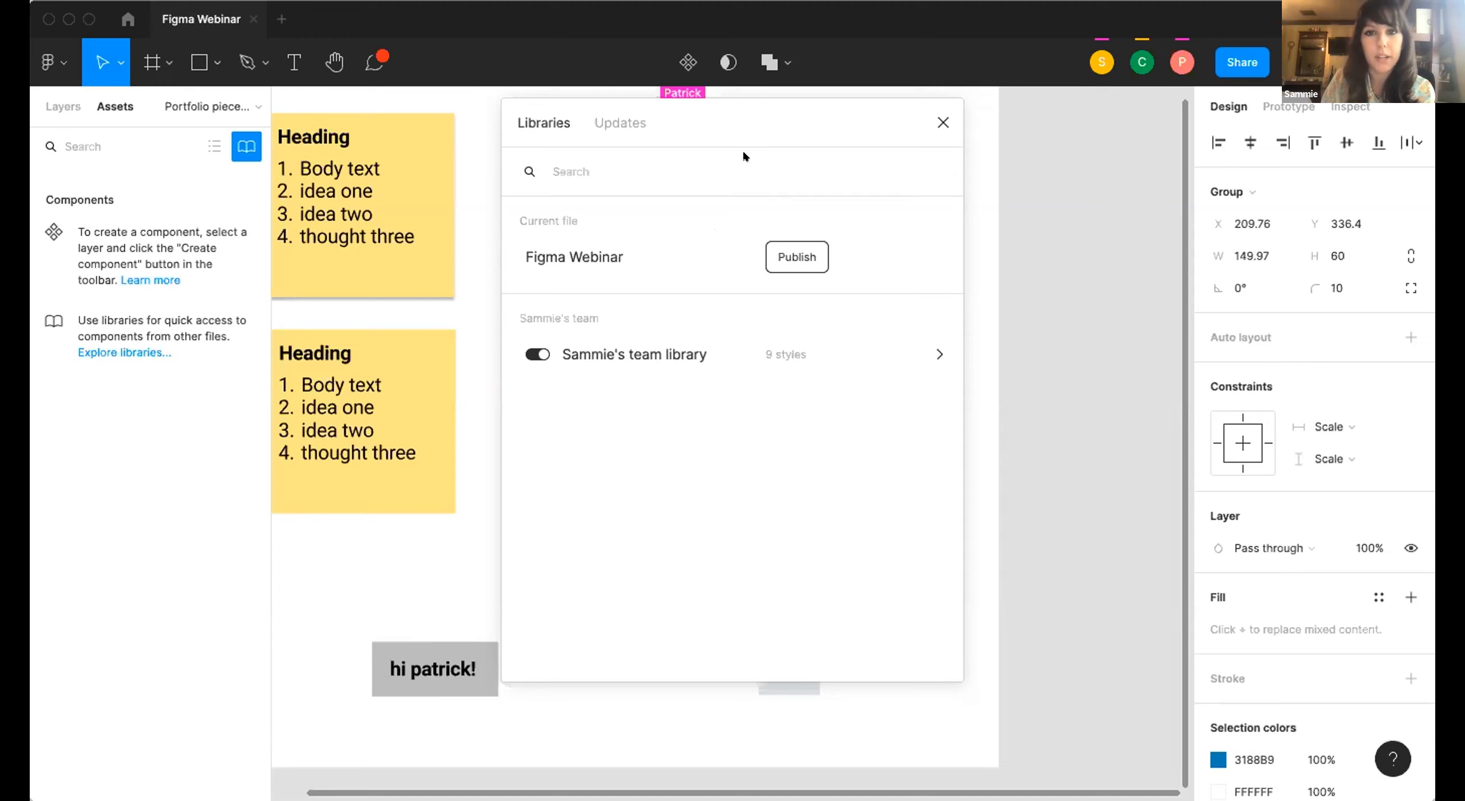
left_click(942, 123)
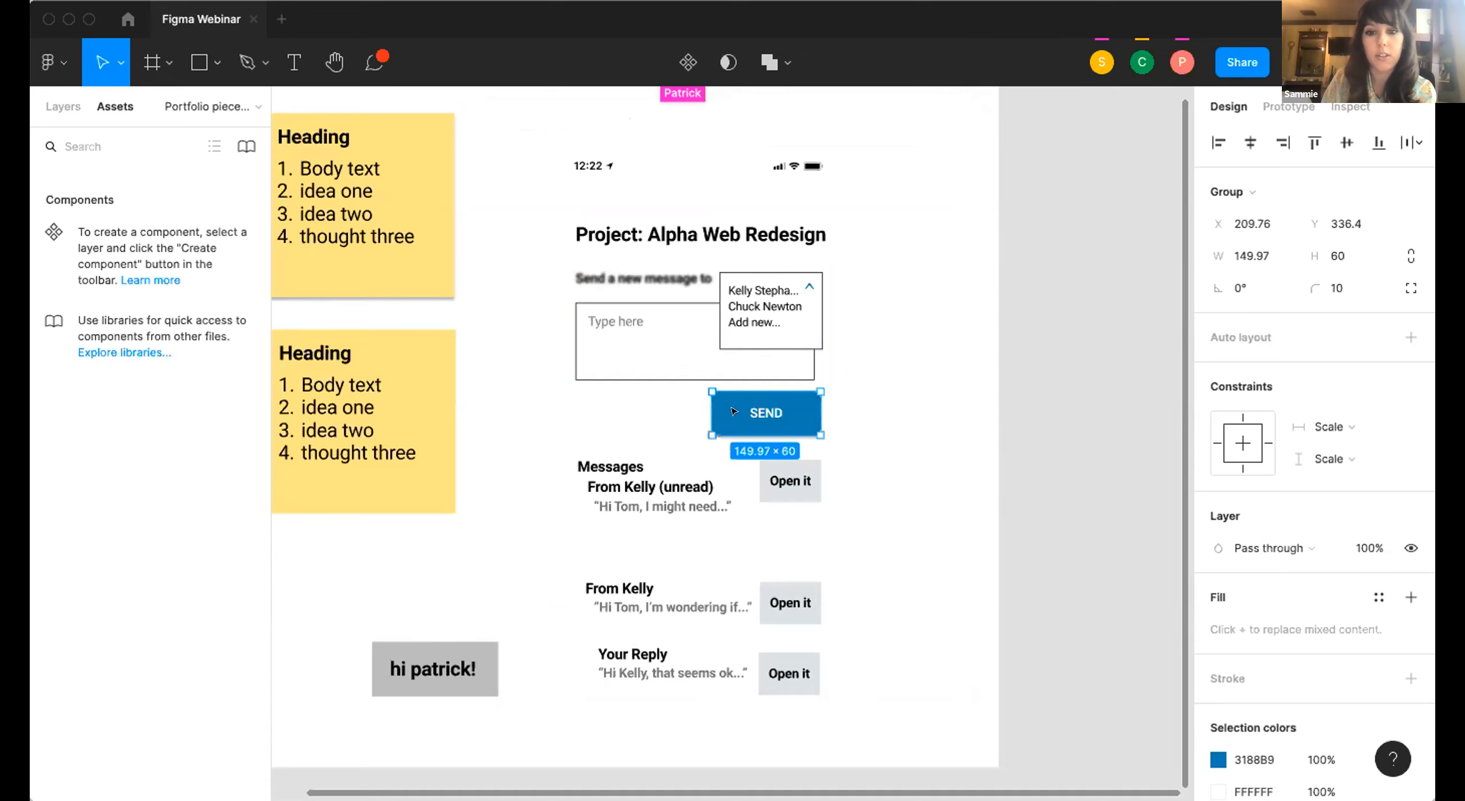
Create a component from the Send btn group in the 10a Messages frame.
scroll(734, 411, "left", 3)
scroll(734, 411, "down", 1)
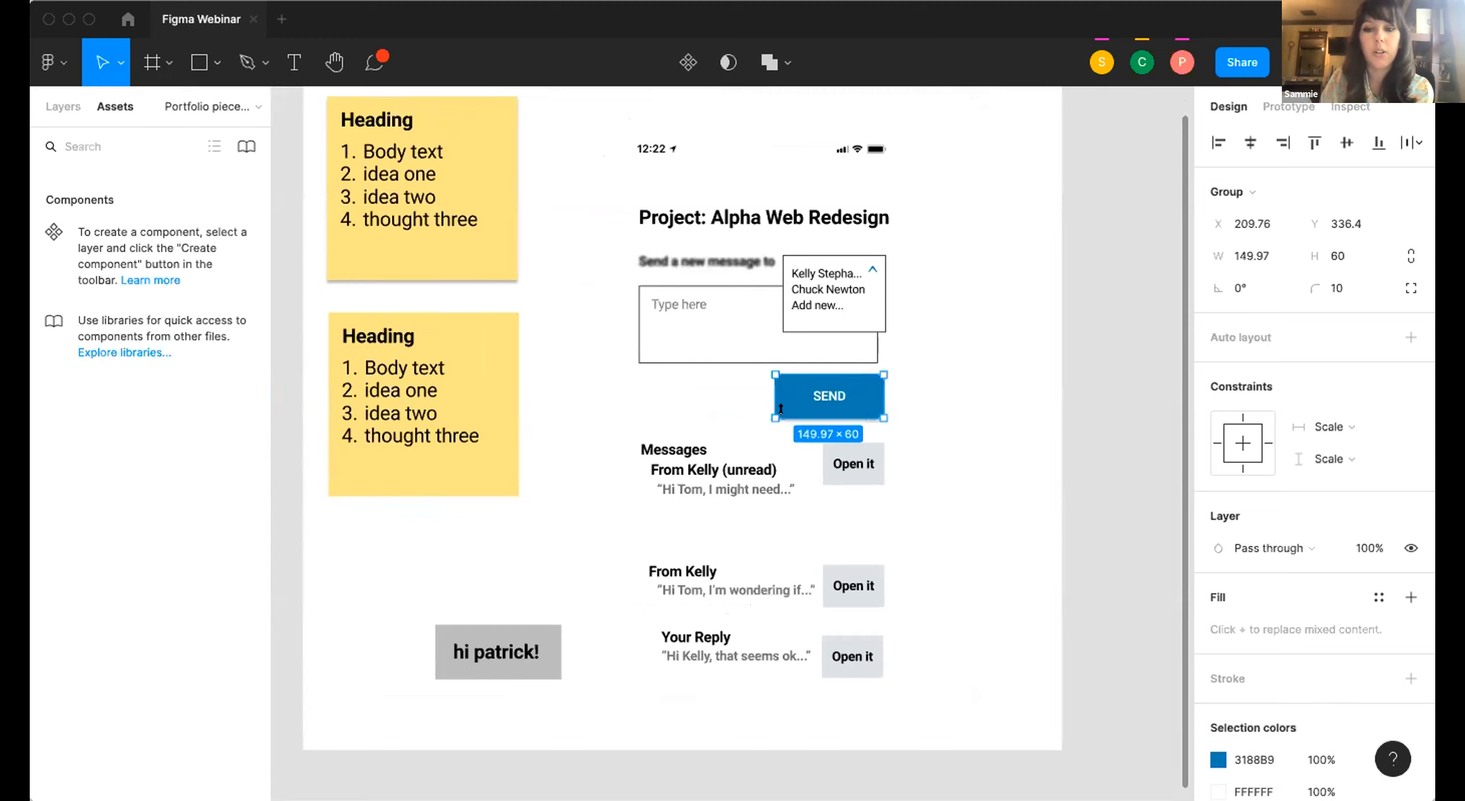
right_click(839, 397)
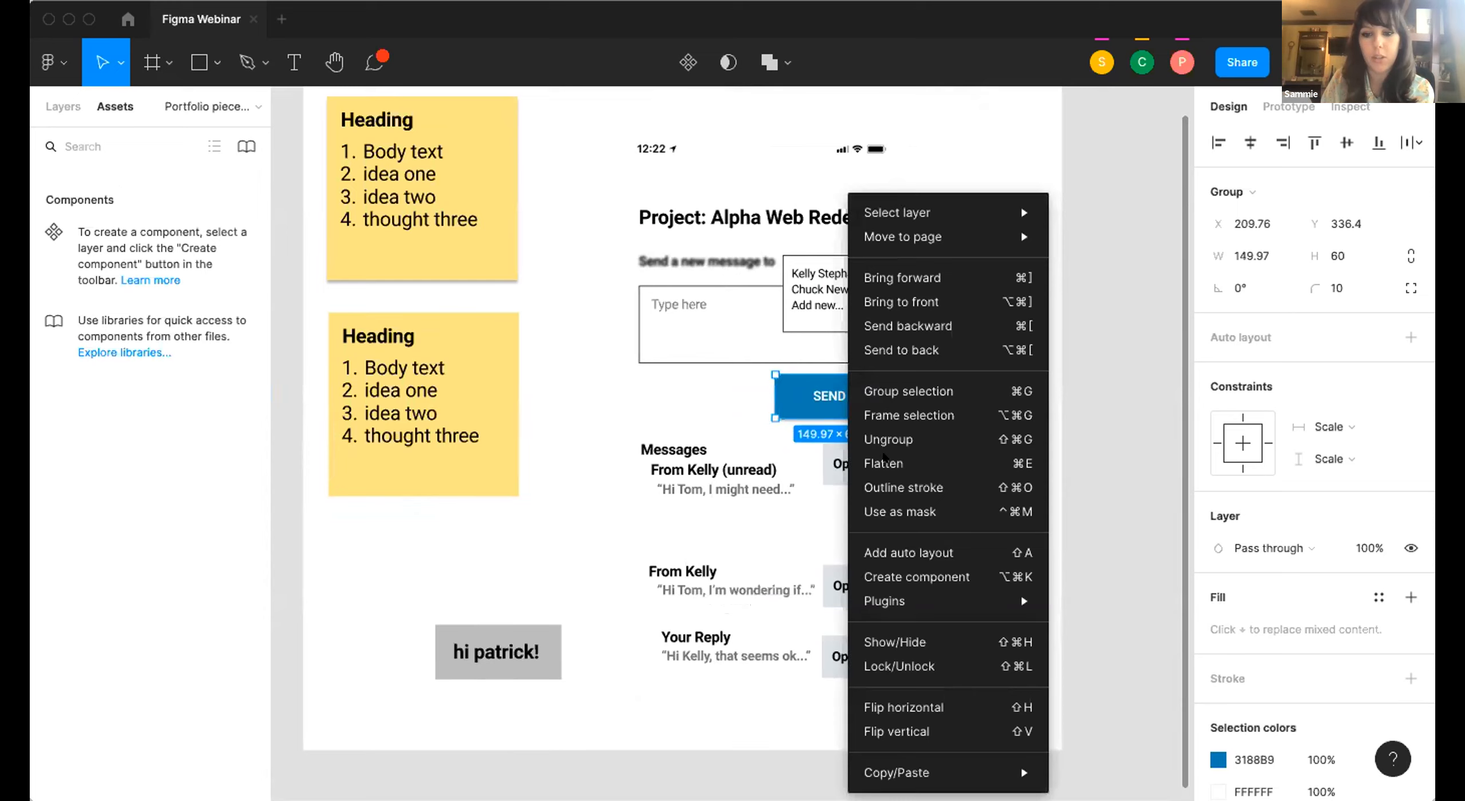
left_click(907, 577)
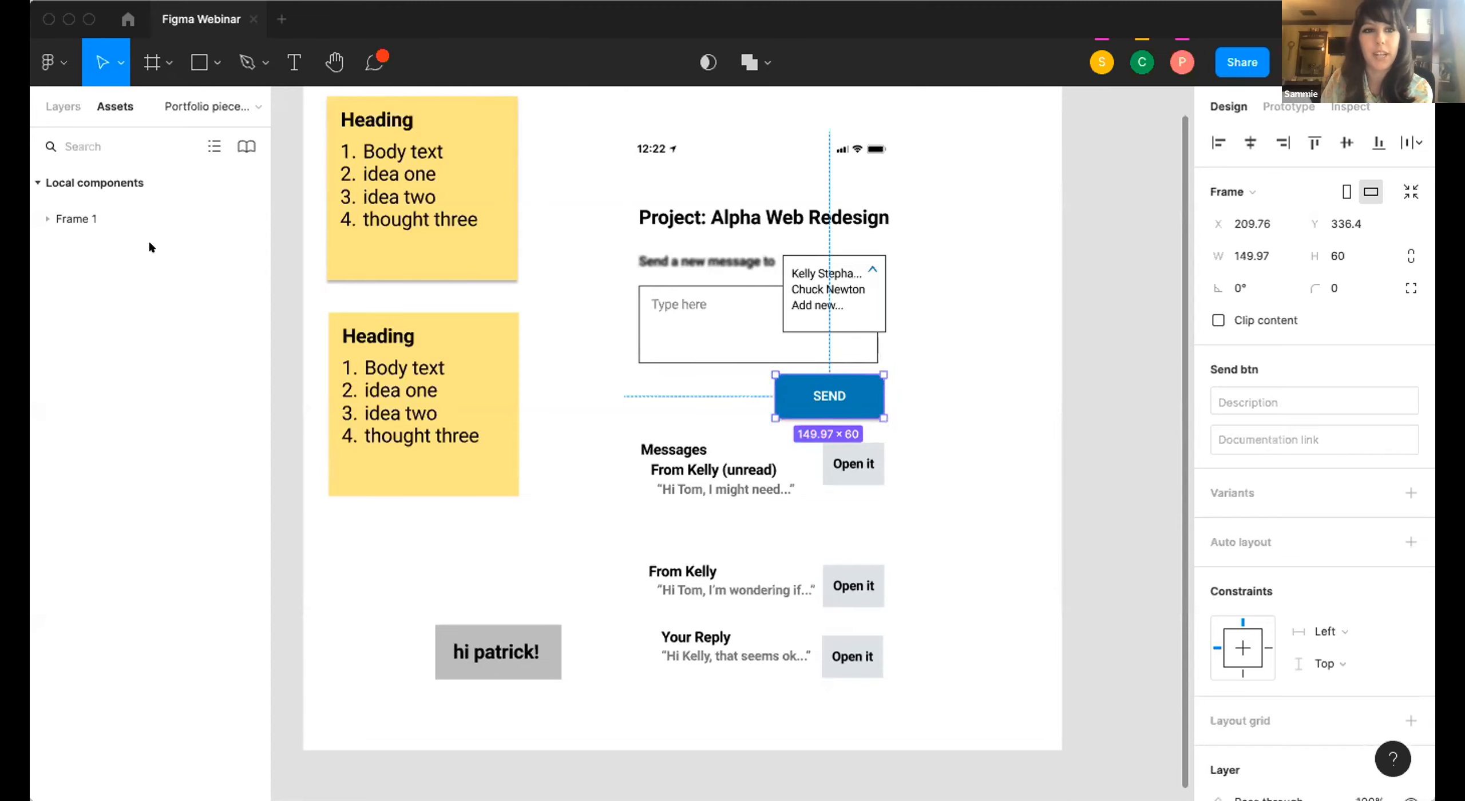
Place an instance of Frame 1's local SEND button component beside the 10a Messages screen at X 874, Y 246.
left_click(54, 181)
left_click(54, 182)
left_click(67, 213)
left_click_drag(93, 287, 996, 262)
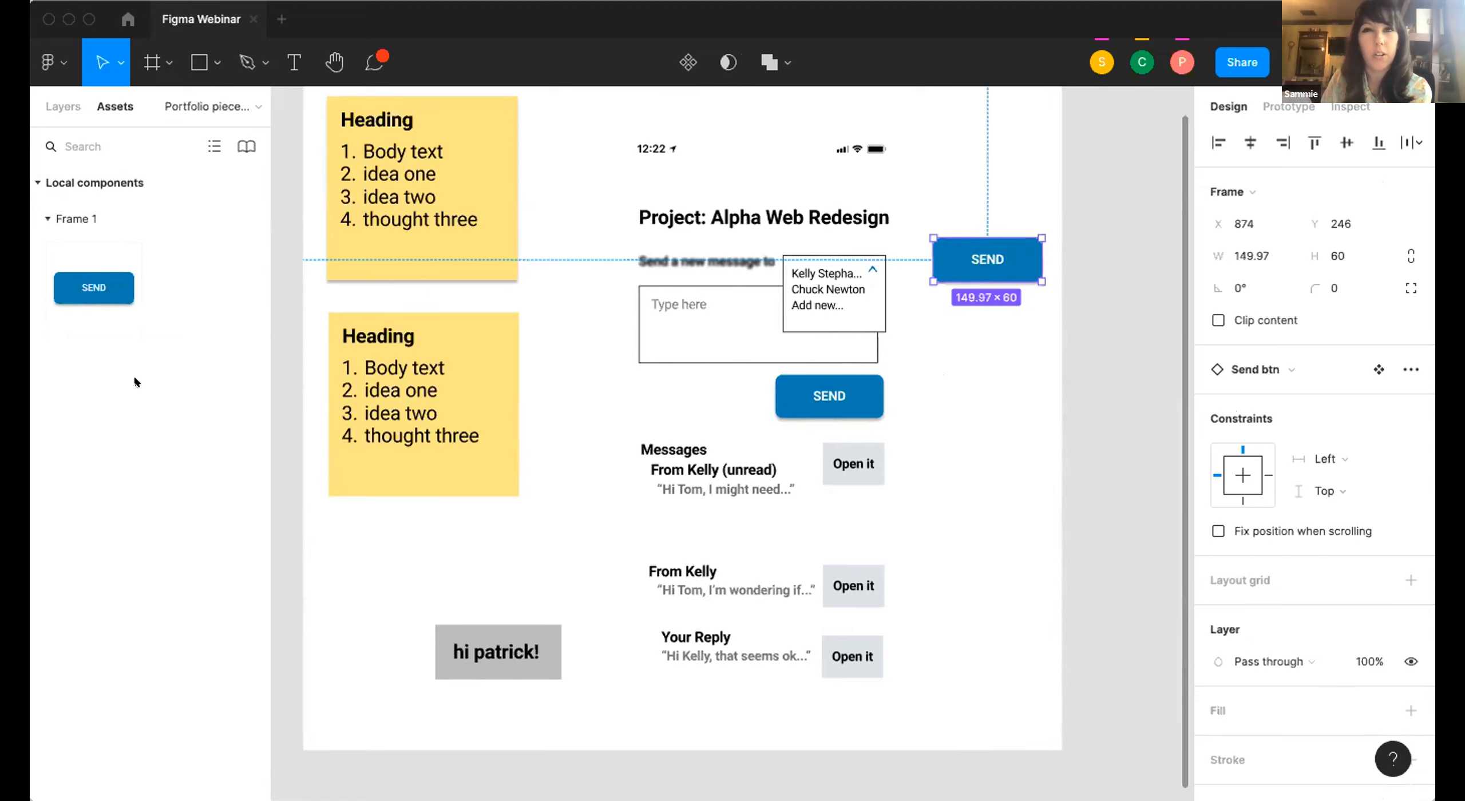
Shift the 10a Messages screen slightly down and move the second SEND button instance into it at X 20, Y 337.
left_click_drag(825, 388, 826, 408)
left_click_drag(984, 259, 677, 408)
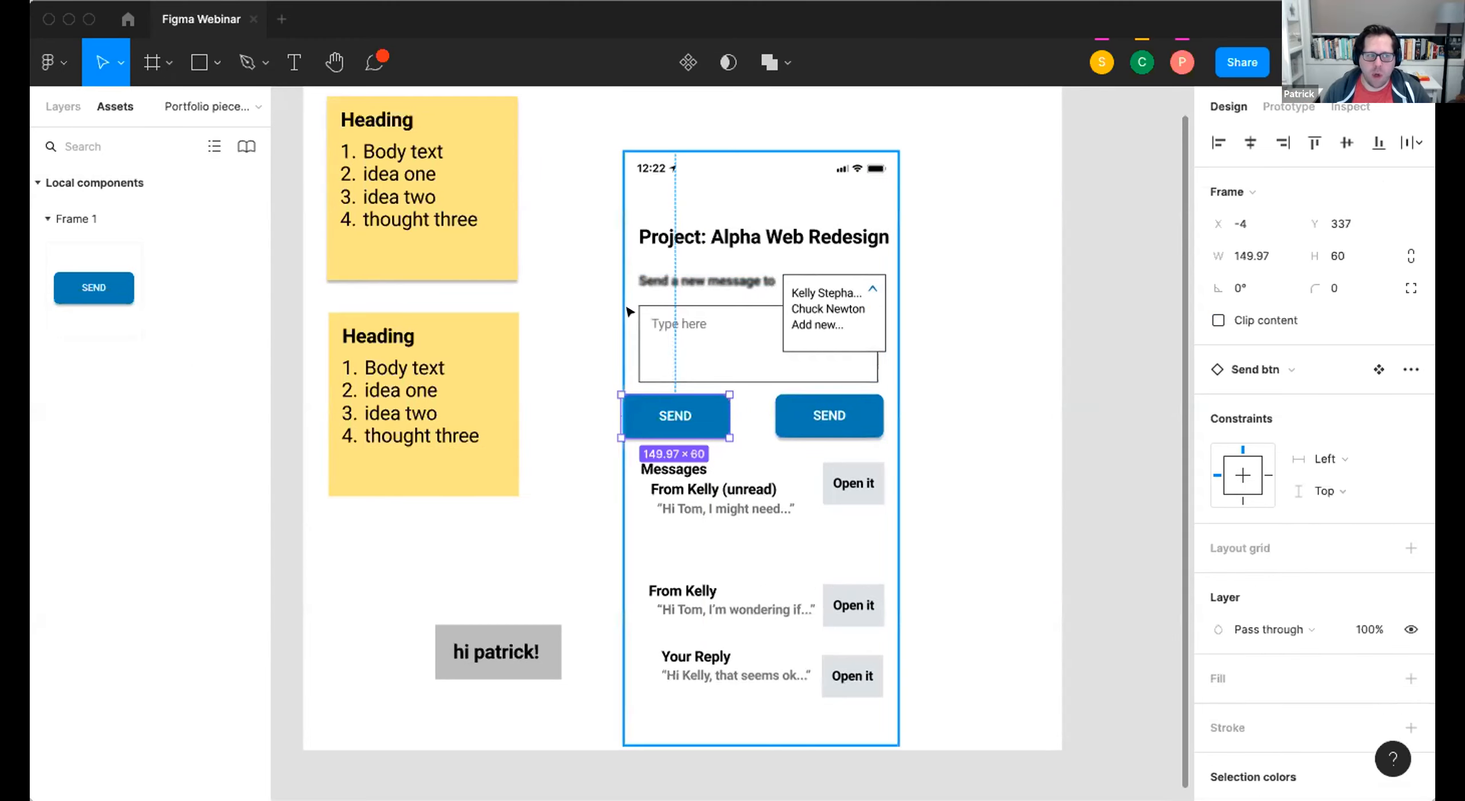
left_click_drag(650, 399, 665, 399)
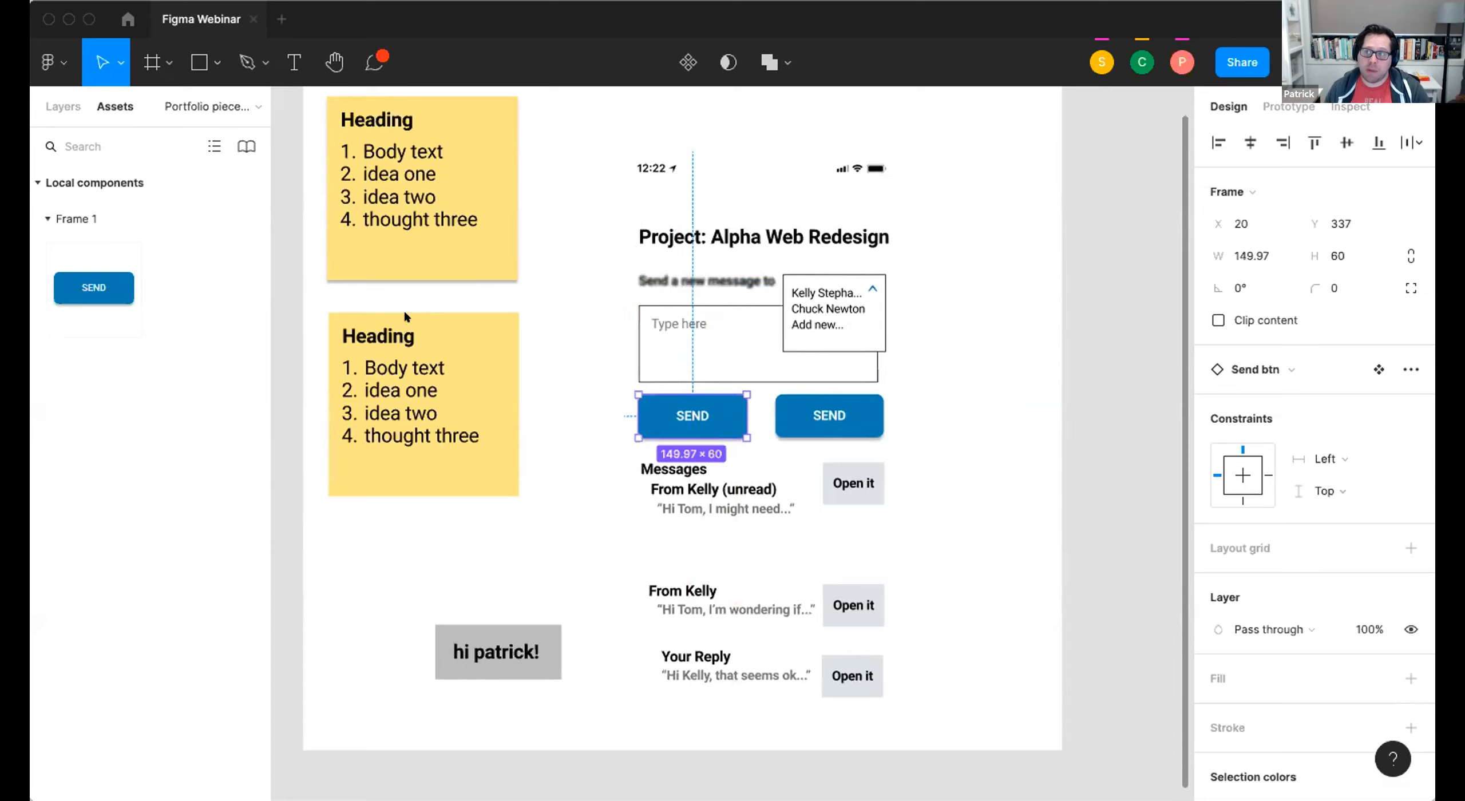
Check the team libraries for available component and style updates and close the libraries dialog.
left_click(246, 146)
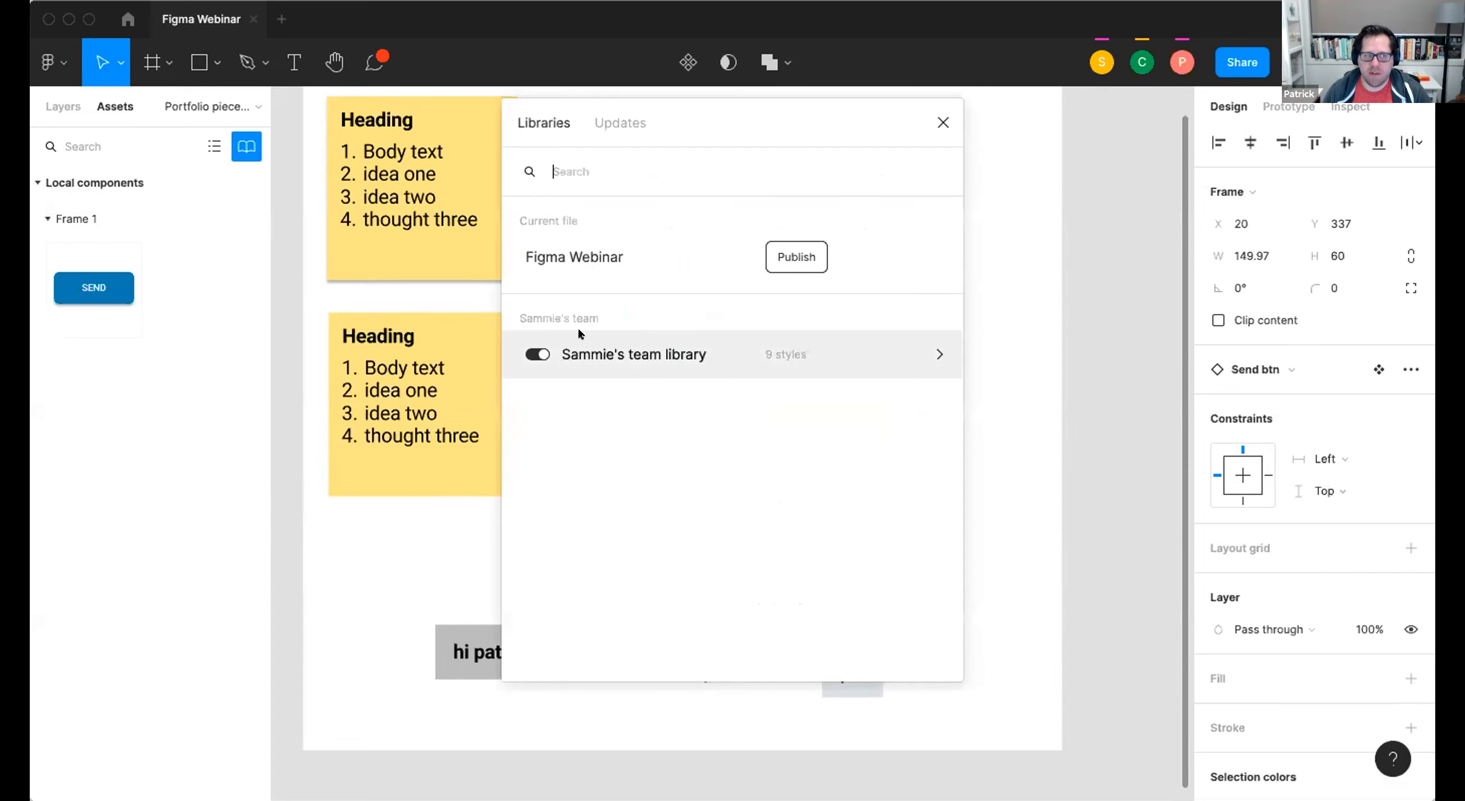
left_click(646, 121)
left_click(523, 122)
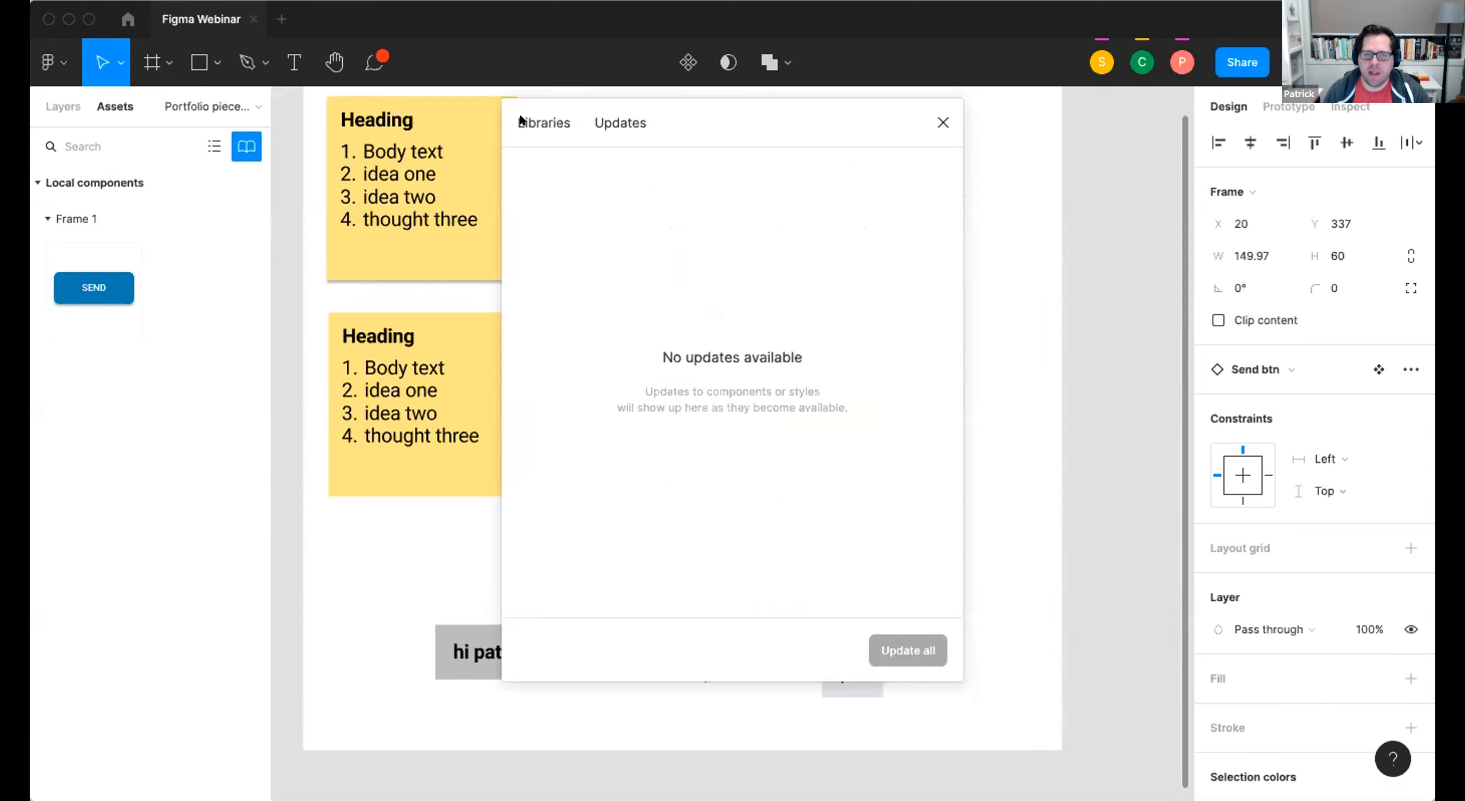
left_click(942, 121)
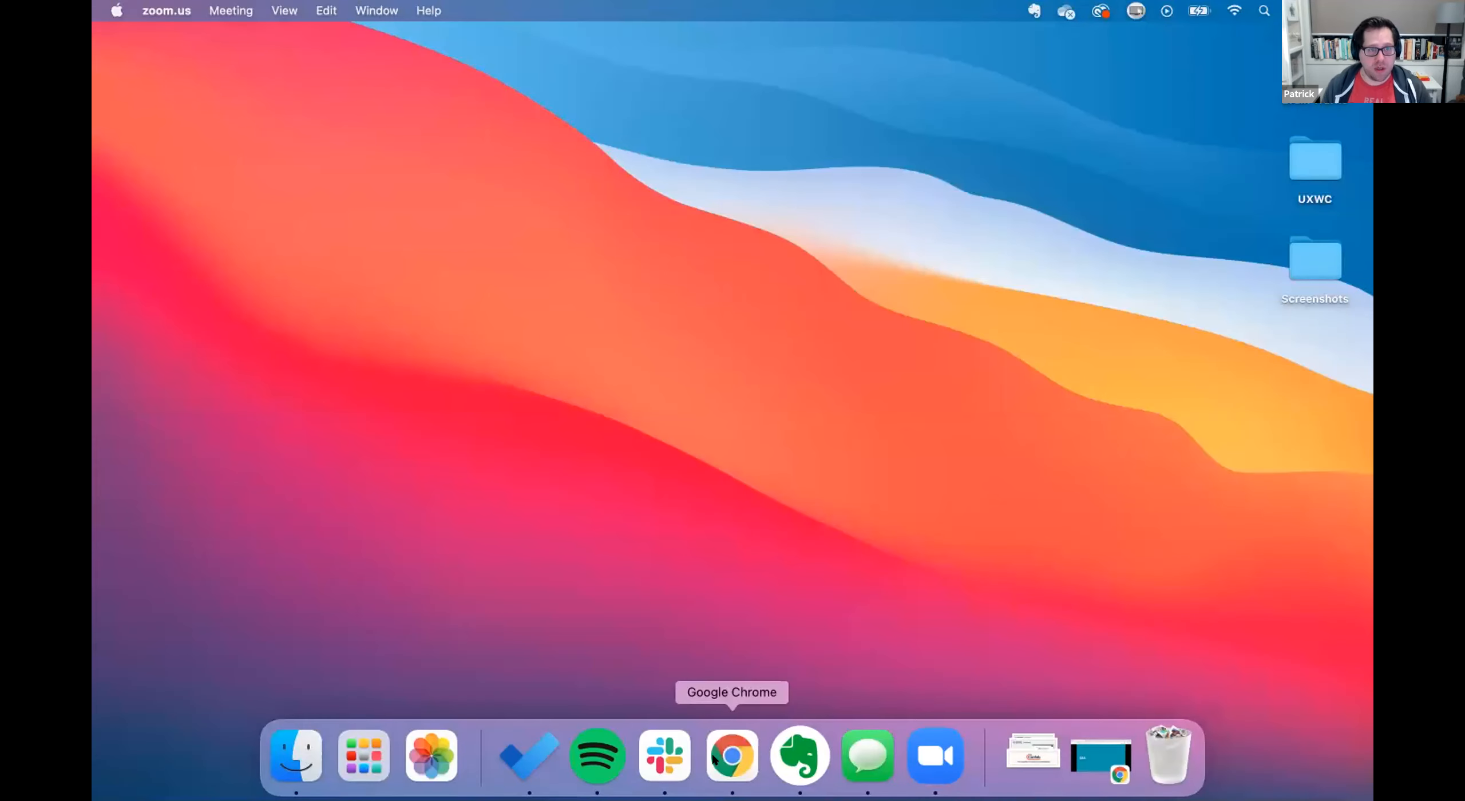
left_click(732, 754)
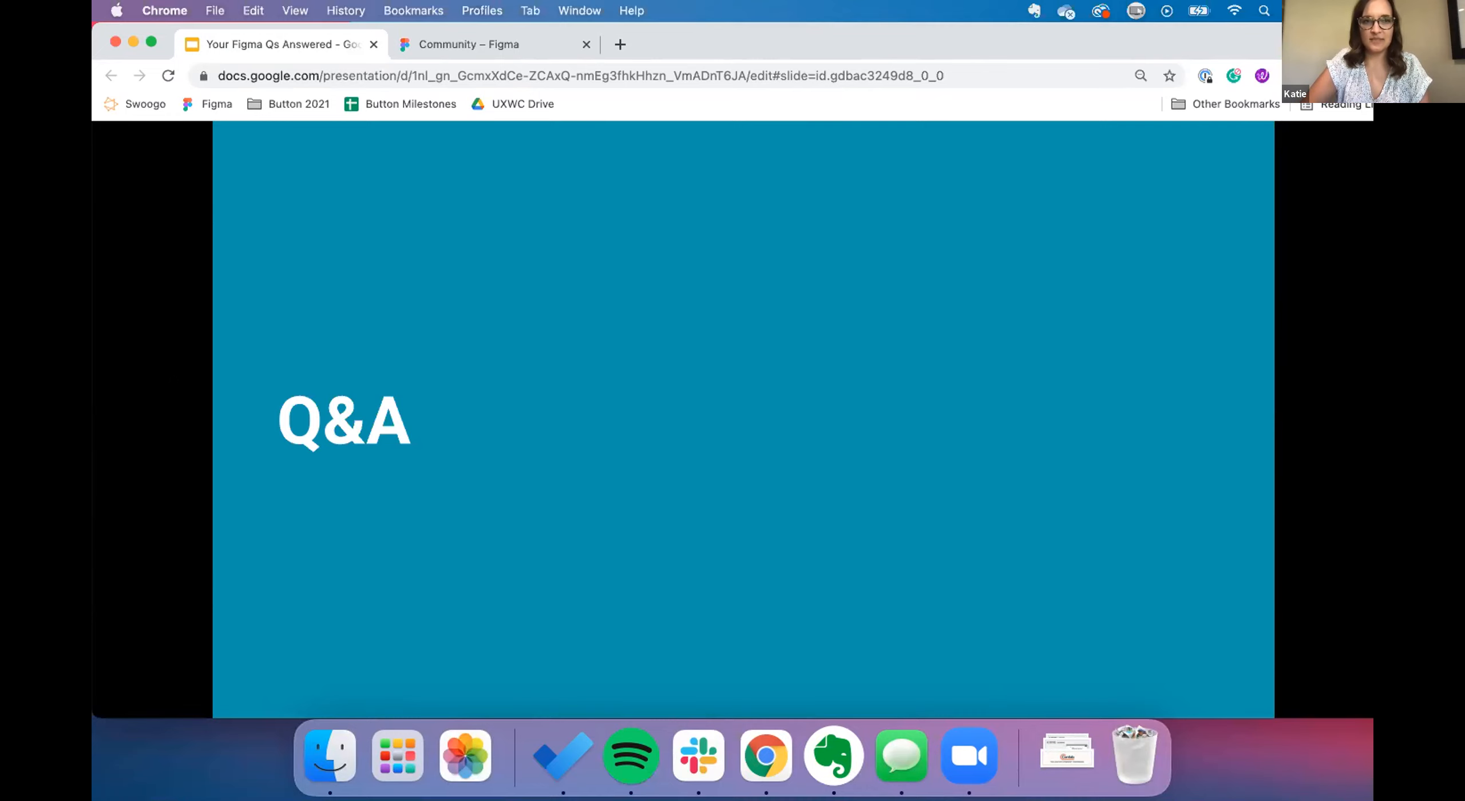
left_click(979, 760)
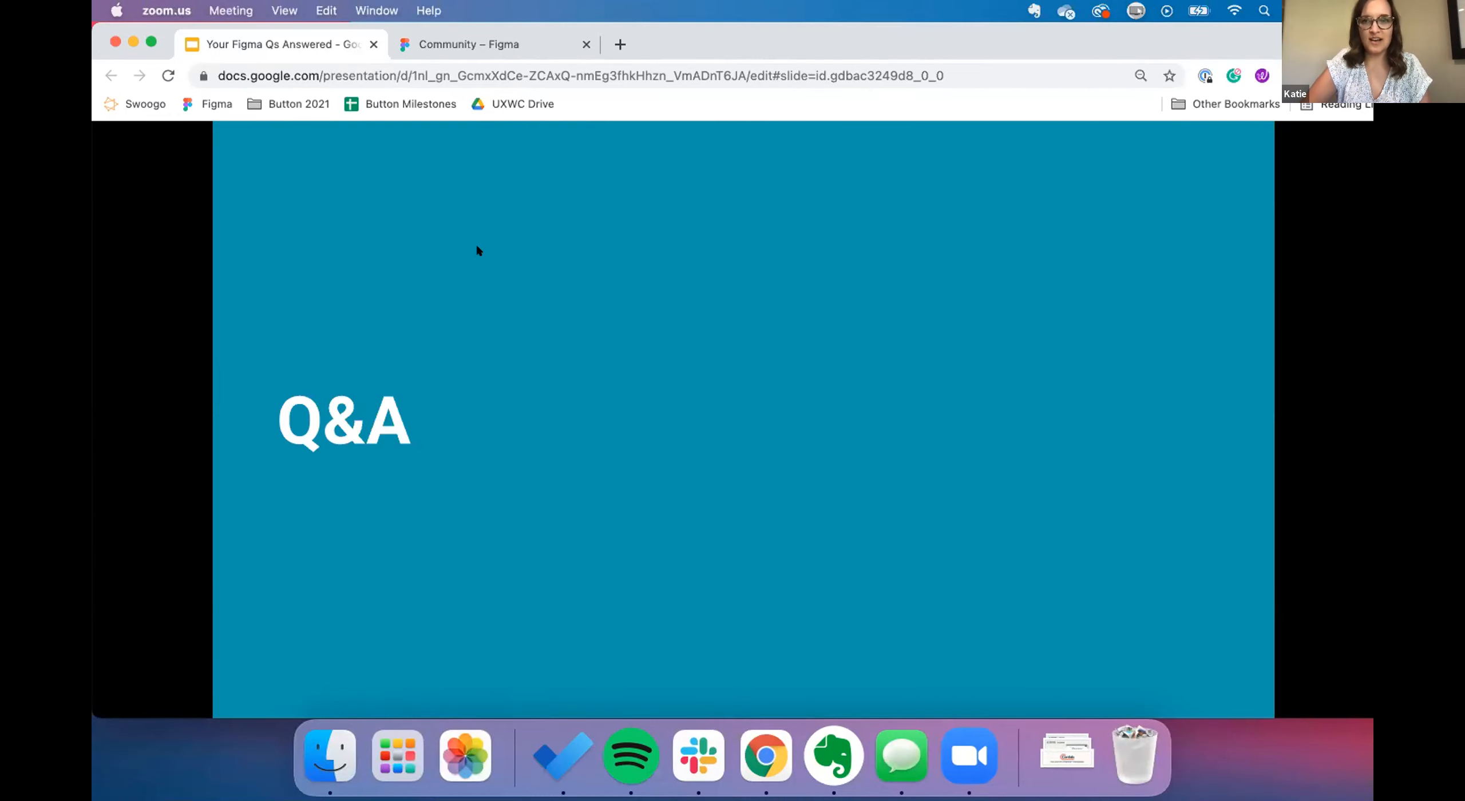
key("super+w")
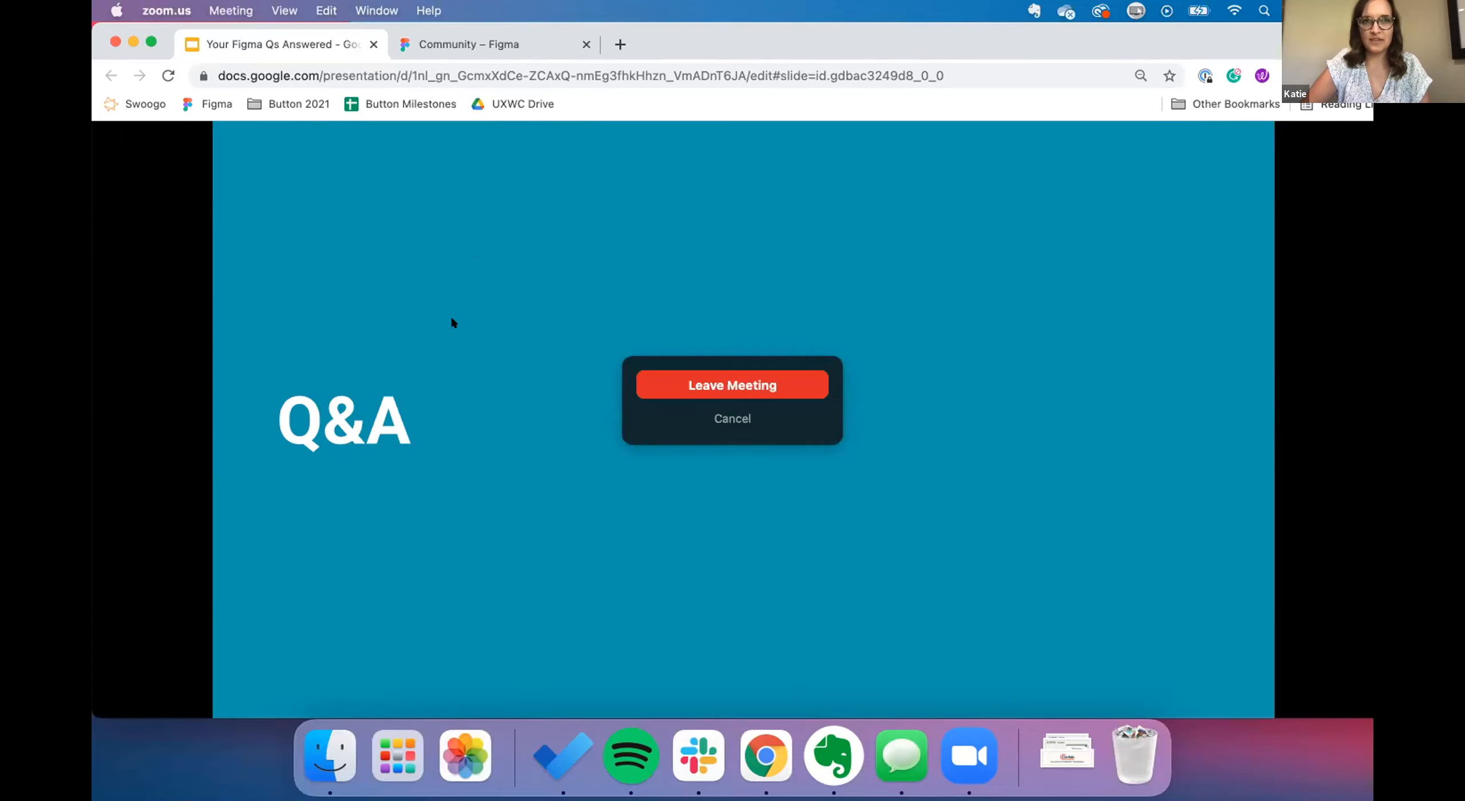
left_click(423, 46)
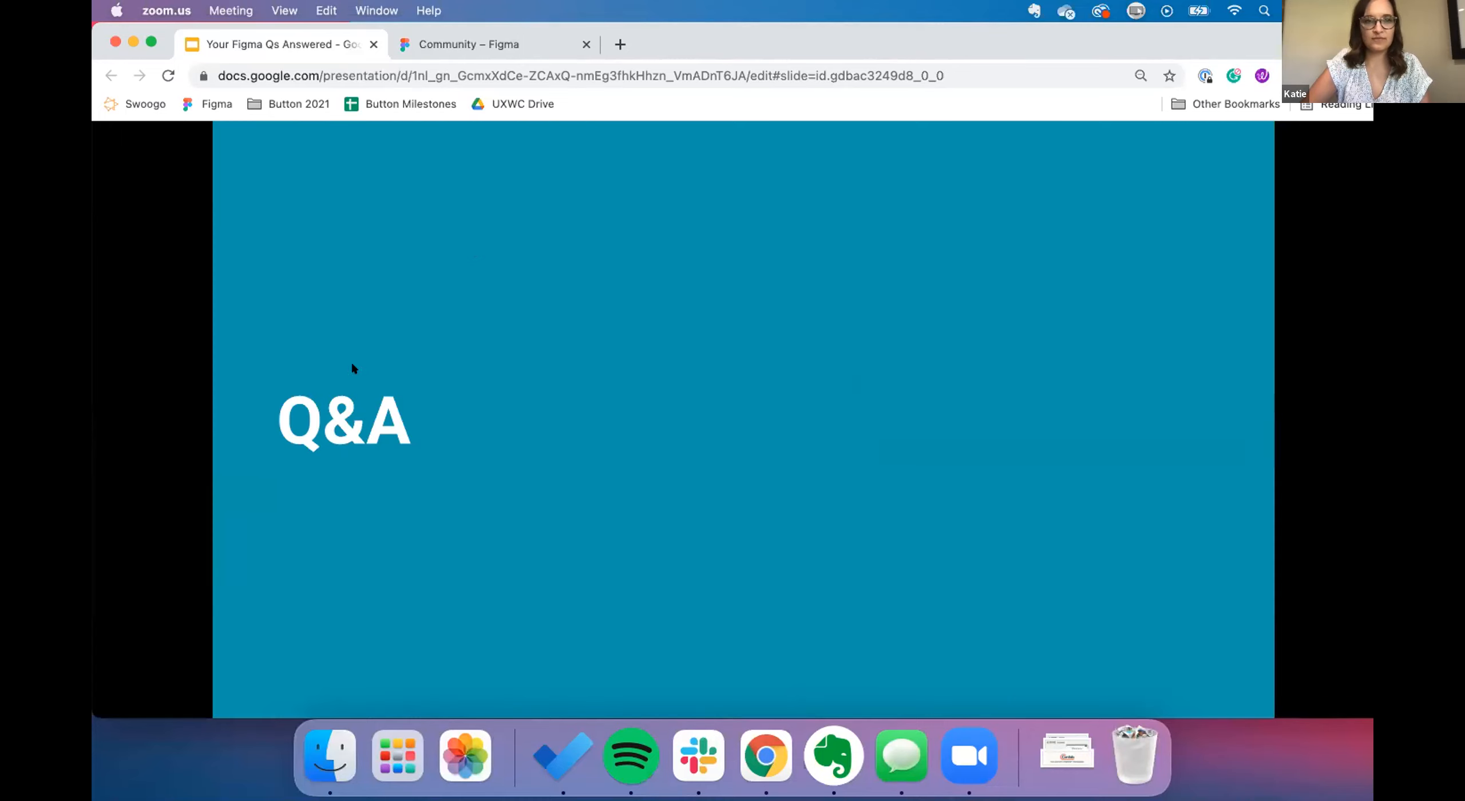